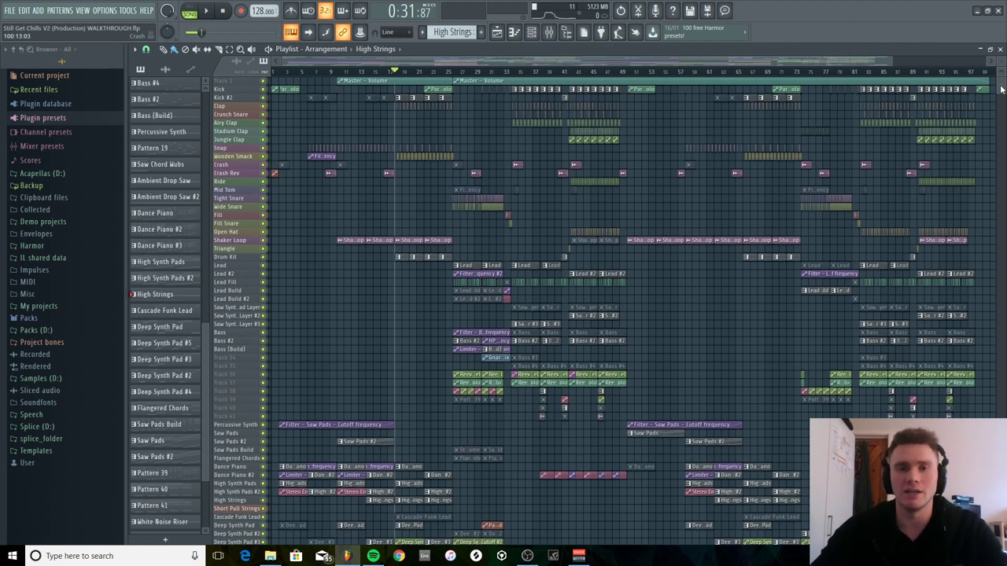
# Switch to Spotify, play a section of the single Still Get Chills, pause it, and return to the FL Studio project.
pyautogui.moveTo(1001, 89); pyautogui.dragTo(1003, 86)
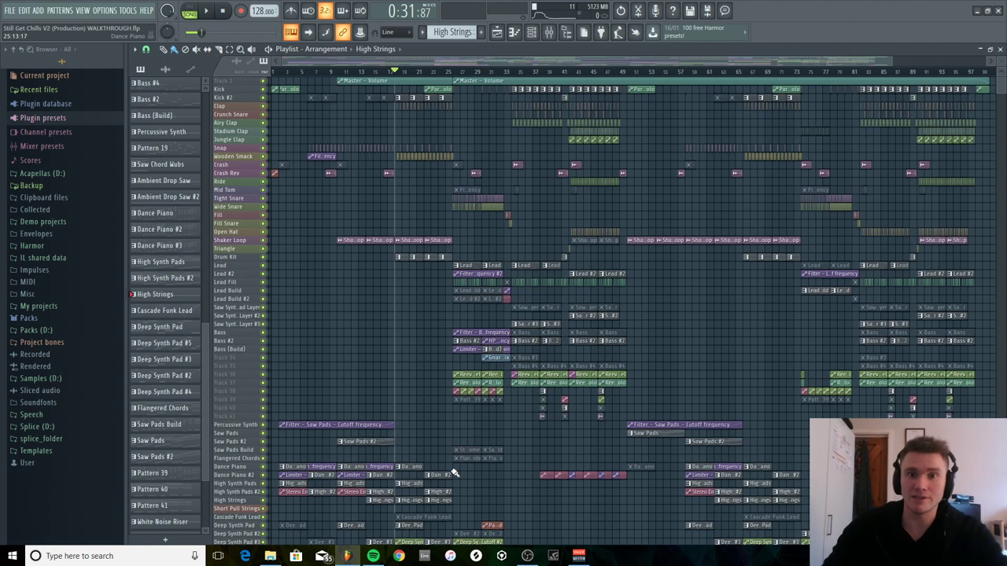
pyautogui.click(373, 556)
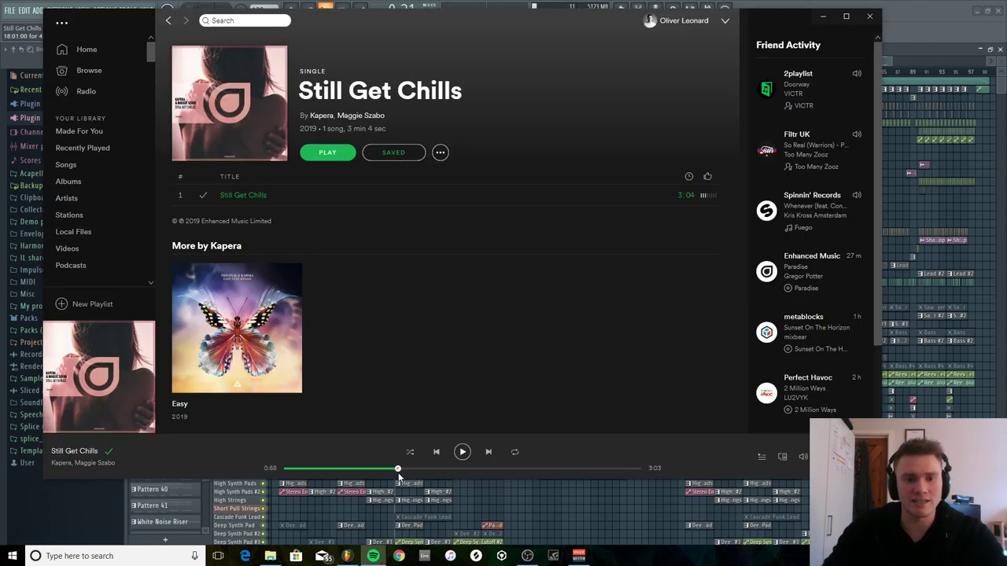
pyautogui.click(462, 451)
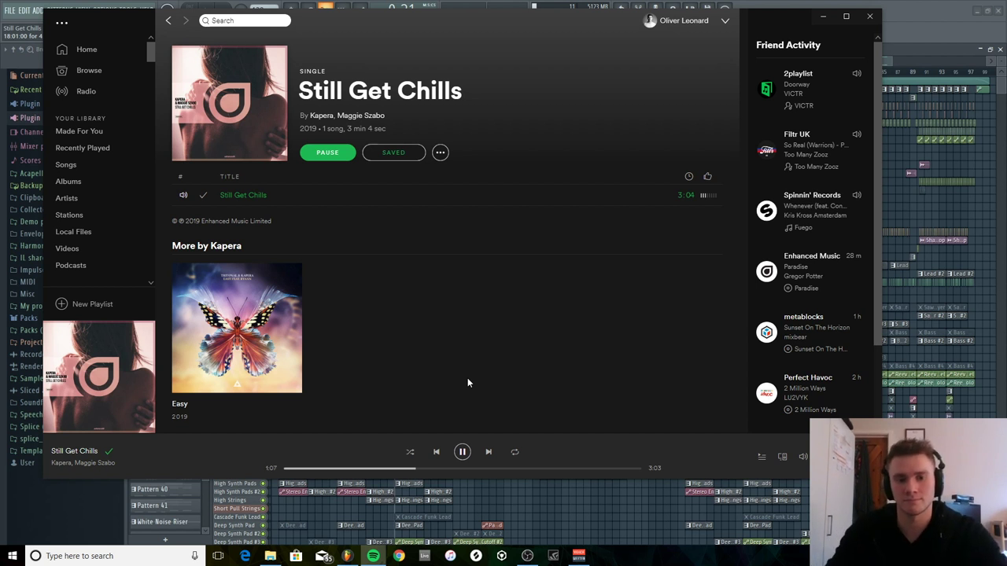
pyautogui.click(463, 452)
pyautogui.click(939, 6)
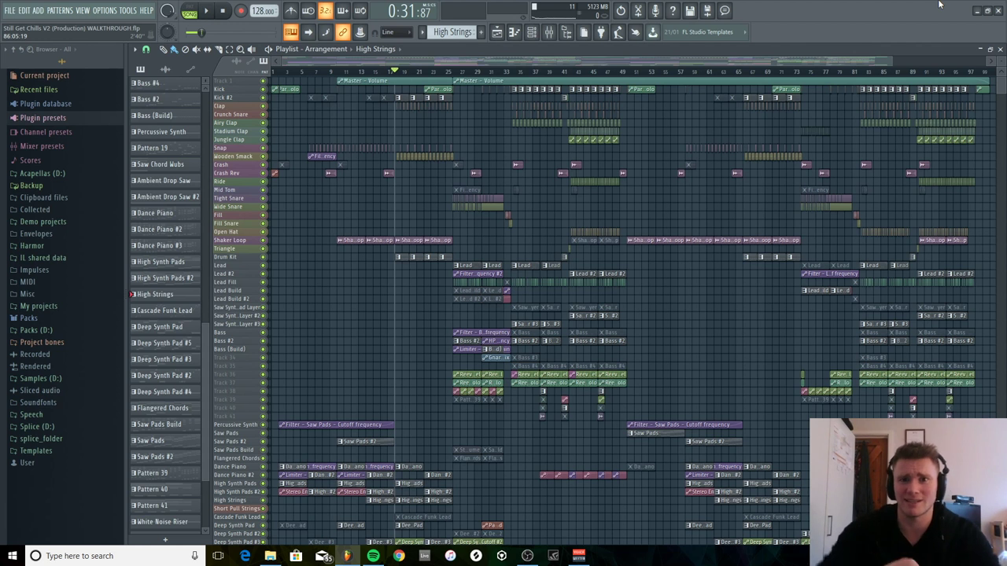
# Play the arrangement's intro from bar 1 to about bar 18 while following the piano, pad and string tracks.
pyautogui.moveTo(889, 58); pyautogui.dragTo(477, 77)
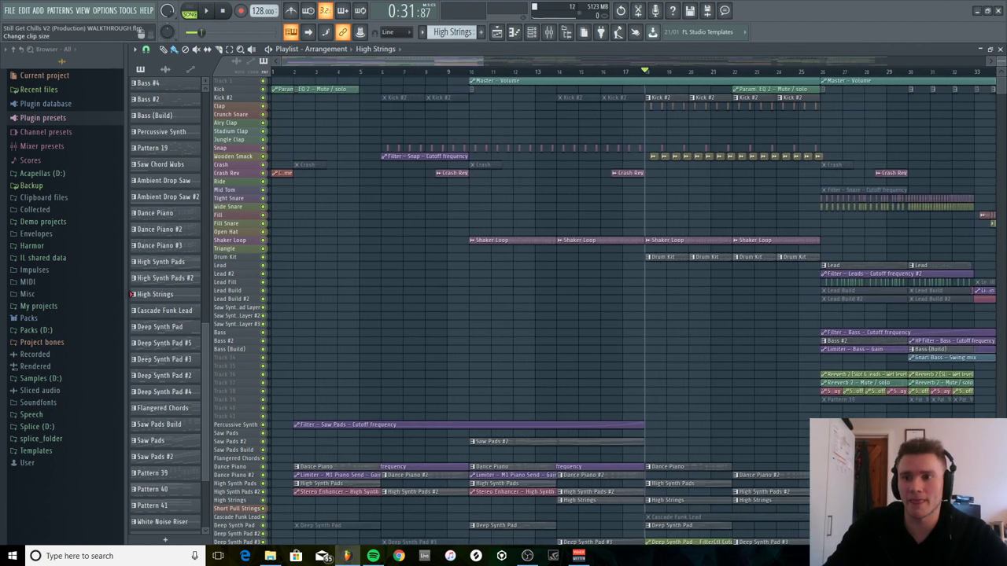
pyautogui.moveTo(1001, 61); pyautogui.dragTo(1001, 86)
pyautogui.scroll(-2, 362, 384)
pyautogui.scroll(-5, 362, 384)
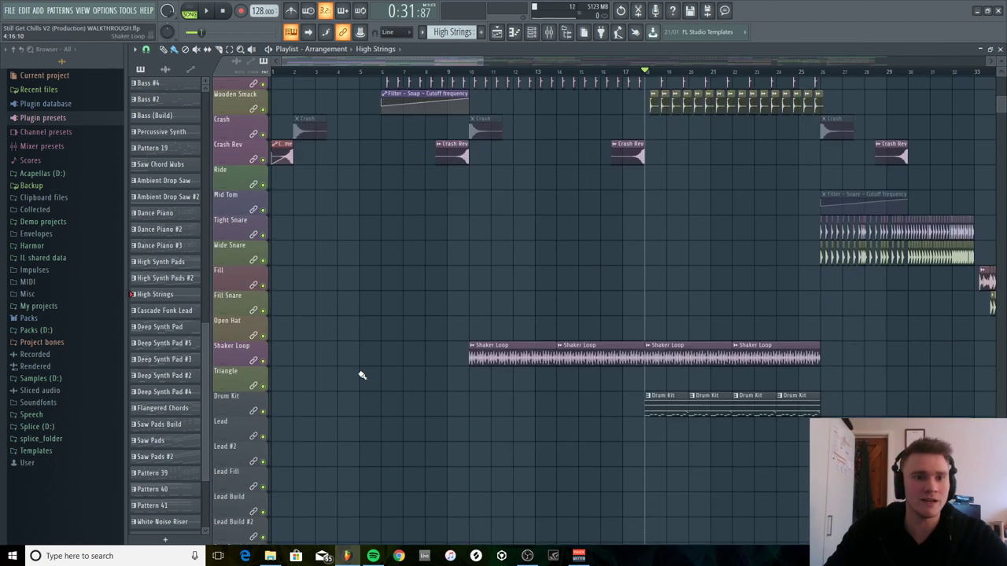
pyautogui.click(287, 73)
pyautogui.press('space')
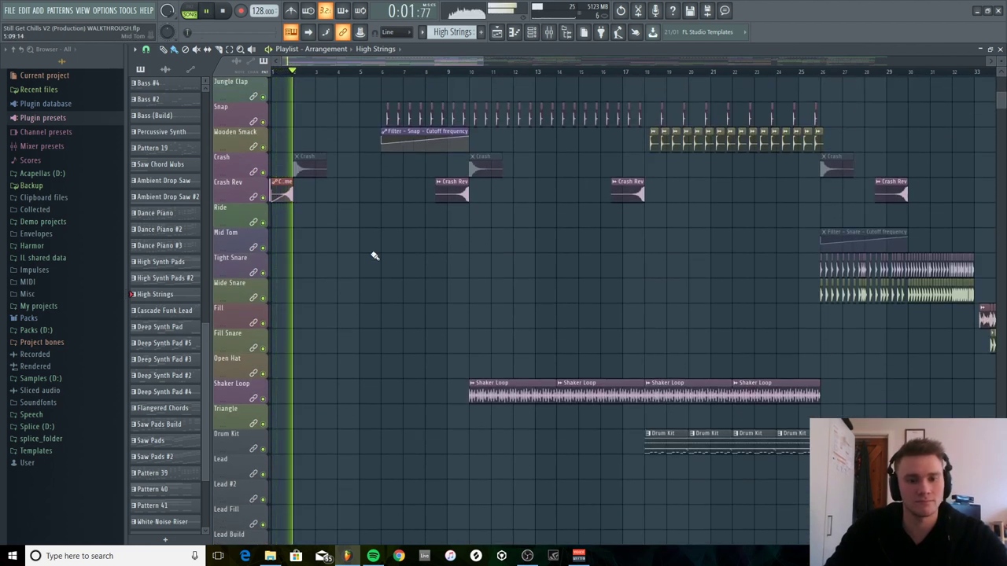
pyautogui.scroll(-19, 371, 263)
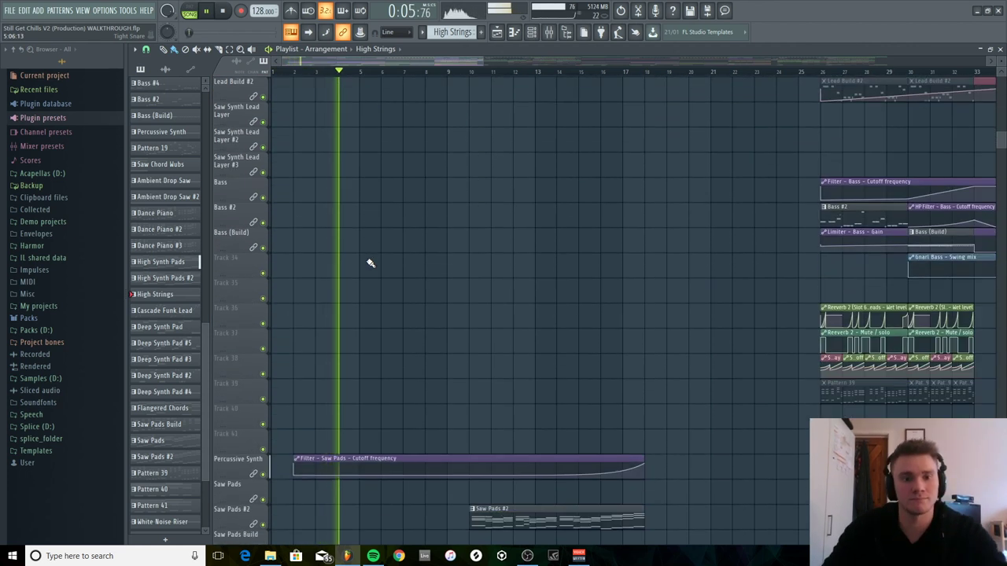
pyautogui.scroll(-5, 371, 263)
pyautogui.scroll(-2, 404, 213)
pyautogui.scroll(-3, 433, 165)
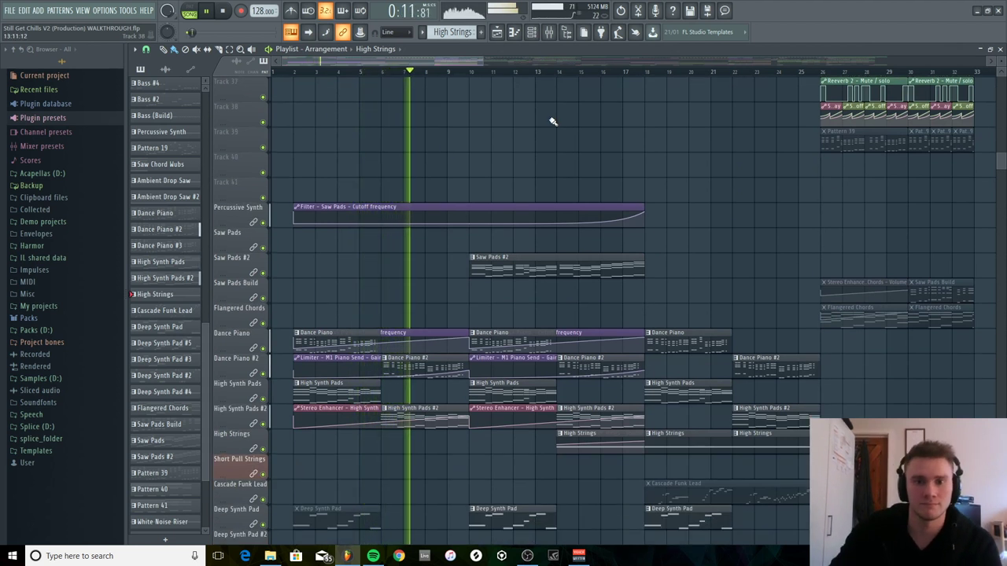
pyautogui.scroll(-2, 748, 164)
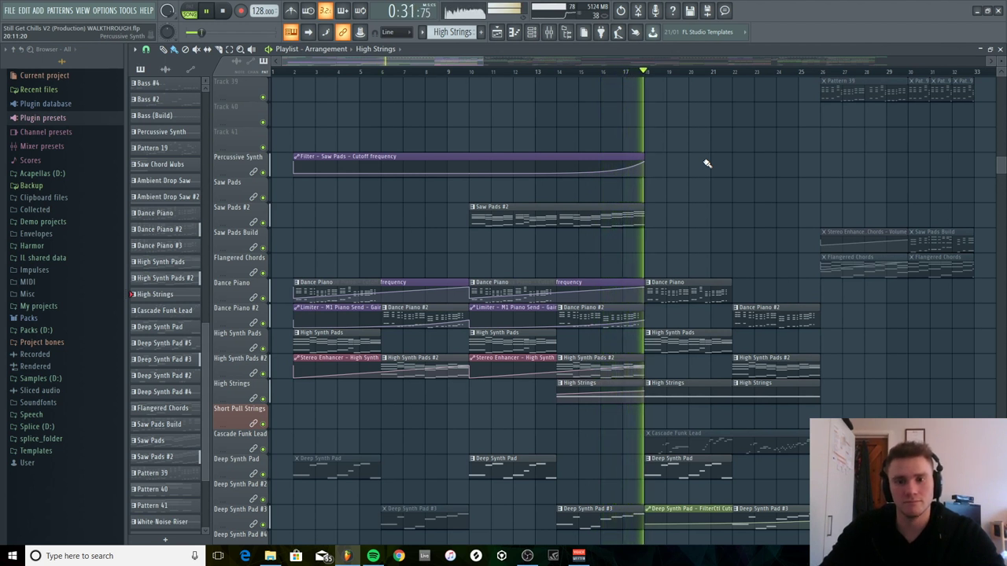
pyautogui.press('space')
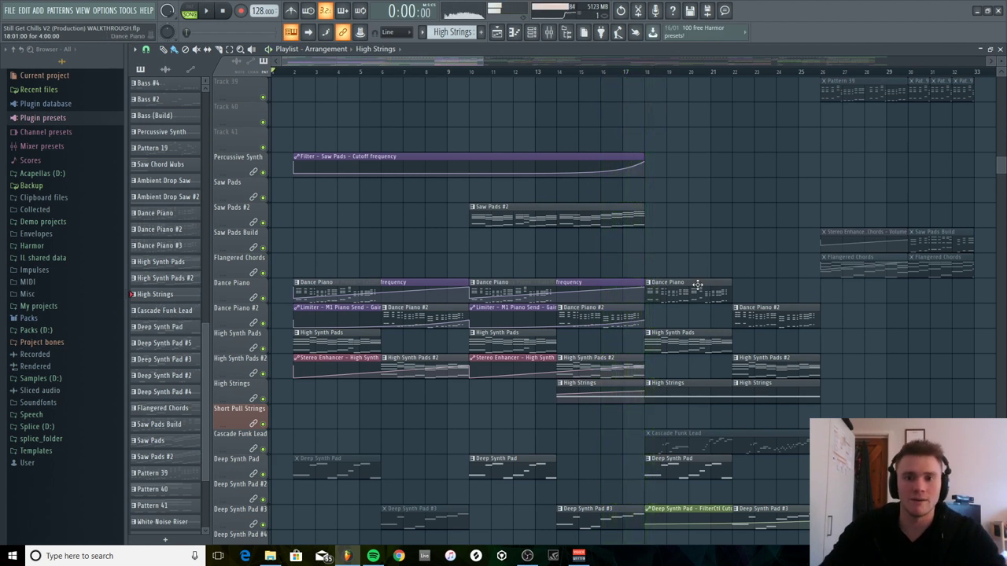
# Inspect the Dance Piano clip at bar 18 in the piano roll and play its pattern briefly.
pyautogui.doubleClick(697, 285)
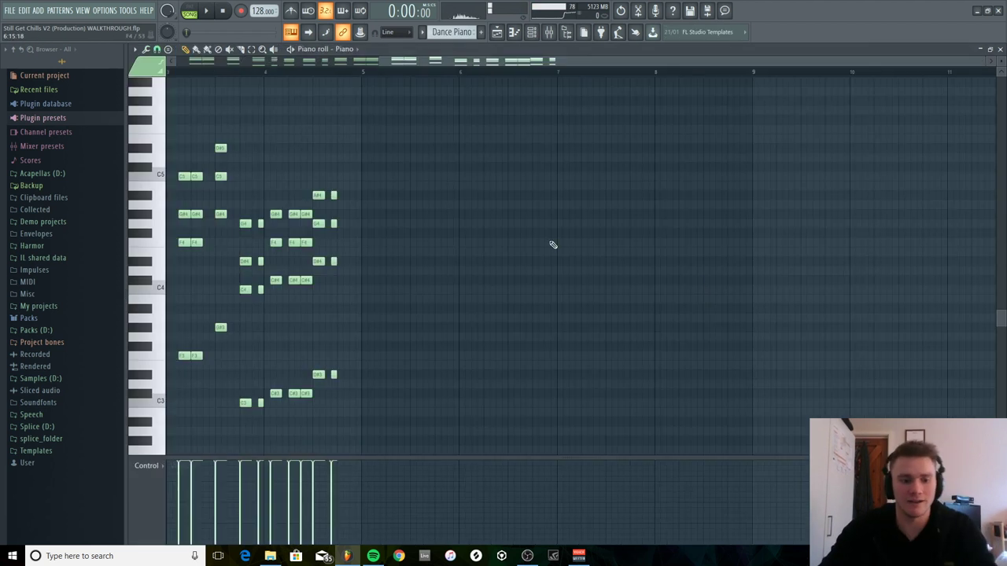
pyautogui.keyDown('ctrl'); pyautogui.rightClick(553, 244); pyautogui.keyUp('ctrl')
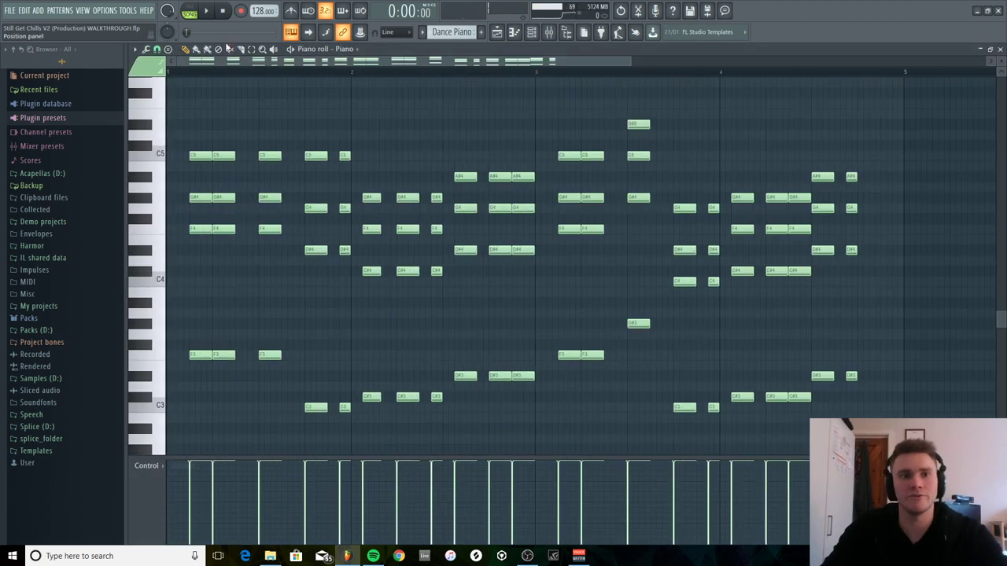
pyautogui.press('space')
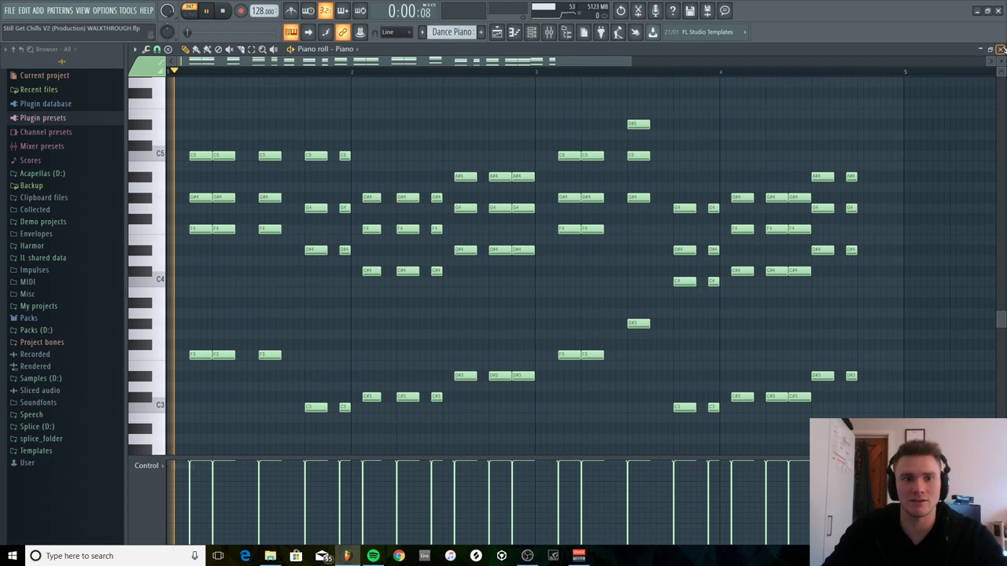
pyautogui.click(1001, 49)
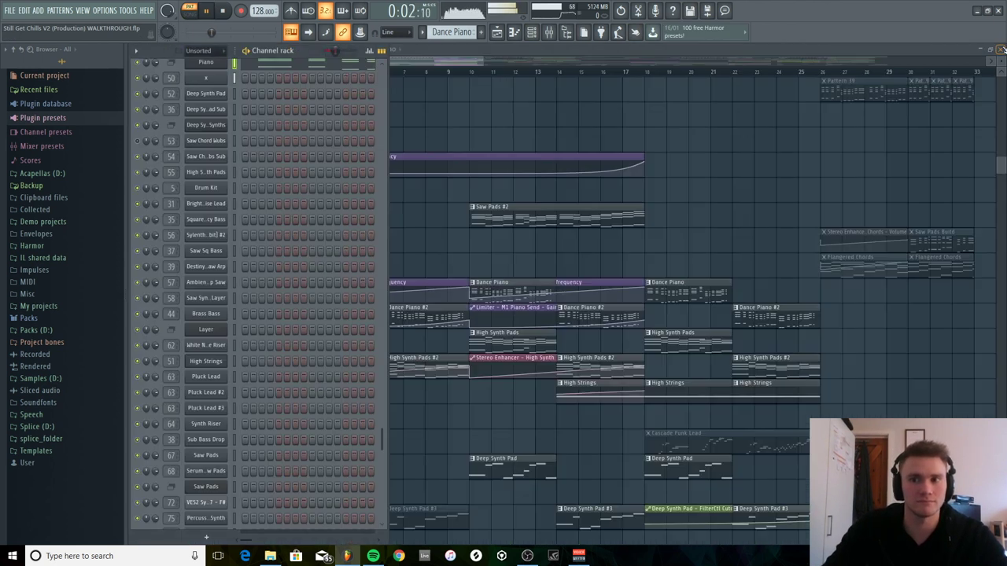
pyautogui.moveTo(382, 441); pyautogui.dragTo(382, 260)
pyautogui.press('space')
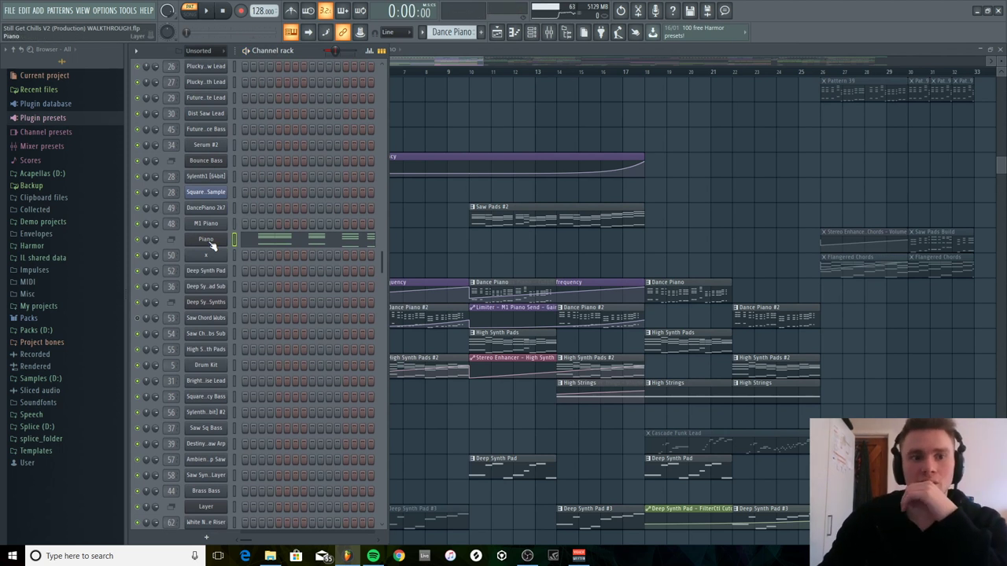
# View the Piano layer channel's settings and audition the M1 Piano channel with its M1HousePiano sound.
pyautogui.click(211, 245)
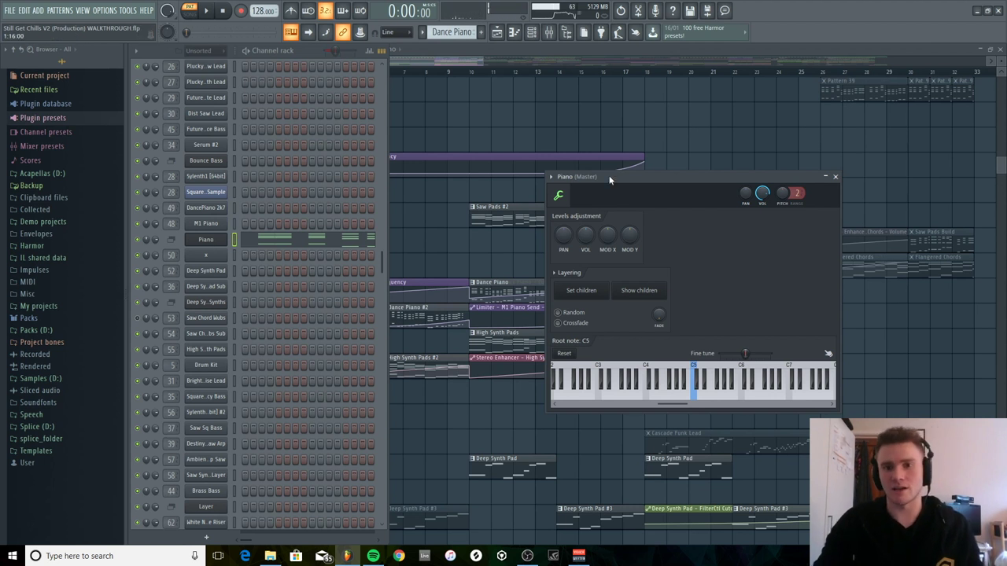
pyautogui.moveTo(615, 181); pyautogui.dragTo(599, 160)
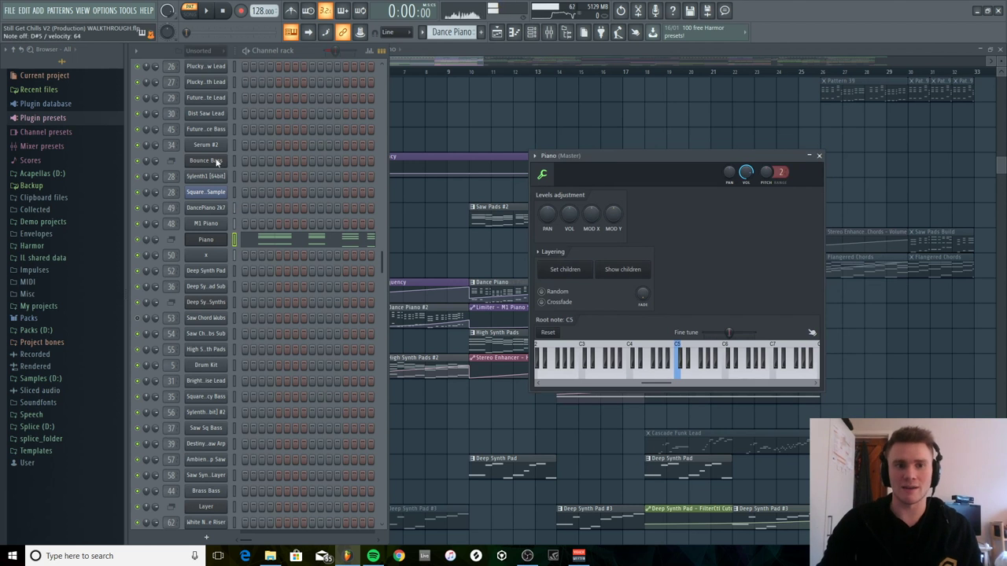
pyautogui.click(215, 225)
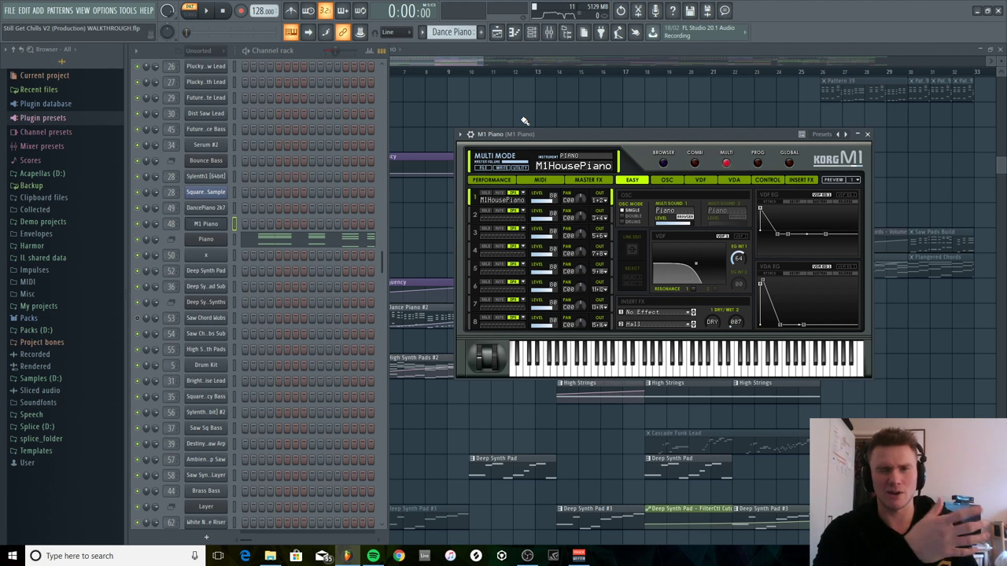
pyautogui.press('q')
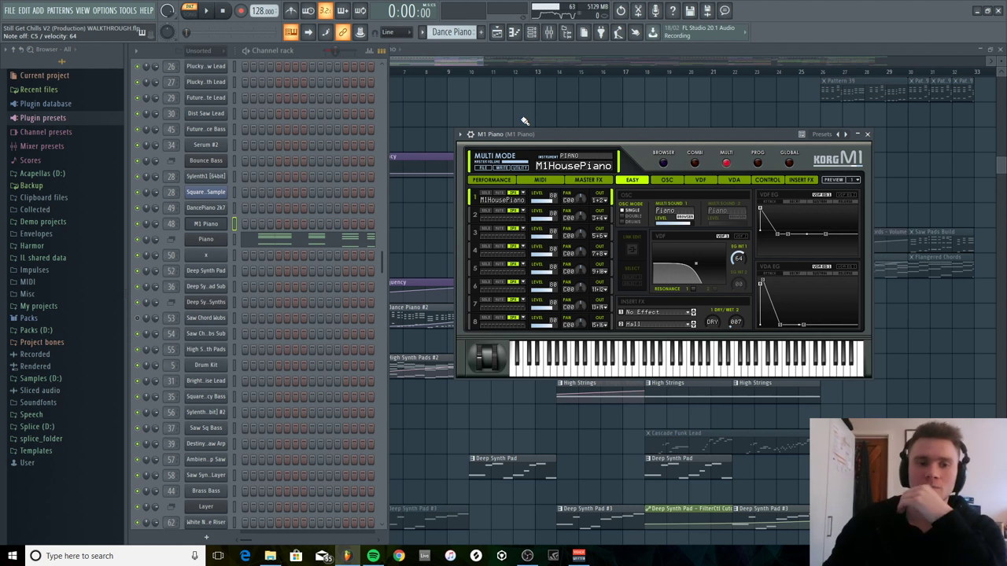
# Open the DancePiano 2k7 channel's Nexus instrument and audition its PN Dancepiano 2k7 preset.
pyautogui.click(203, 209)
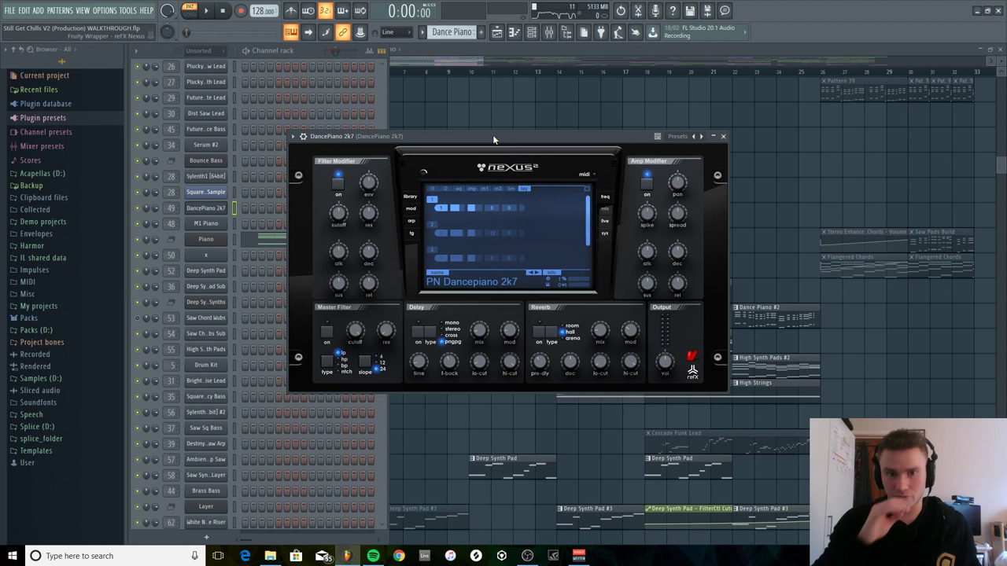
pyautogui.press('z')
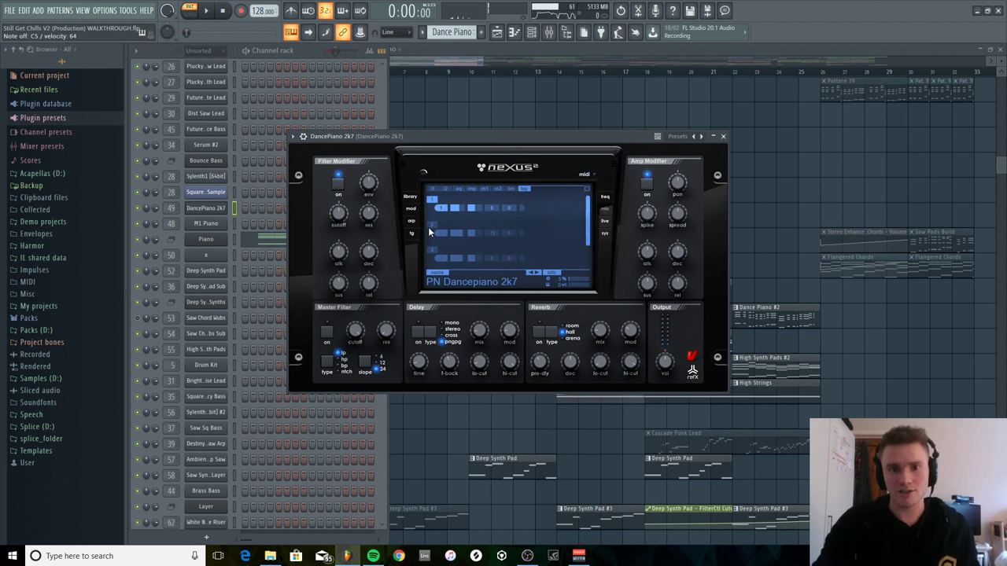
pyautogui.moveTo(587, 217)
pyautogui.mouseDown()
pyautogui.moveTo(587, 236)
pyautogui.moveTo(587, 214)
pyautogui.mouseUp()
pyautogui.click(432, 225)
pyautogui.press('z')
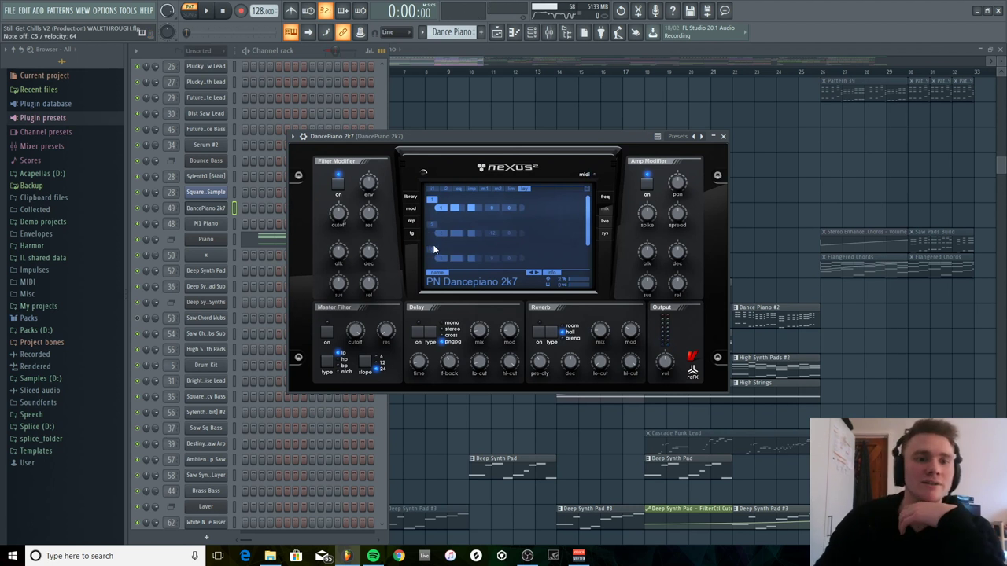
# Open the TruePianos instrument on the channel below the Piano layer and audition its Bright preset.
pyautogui.click(205, 255)
pyautogui.press('z')
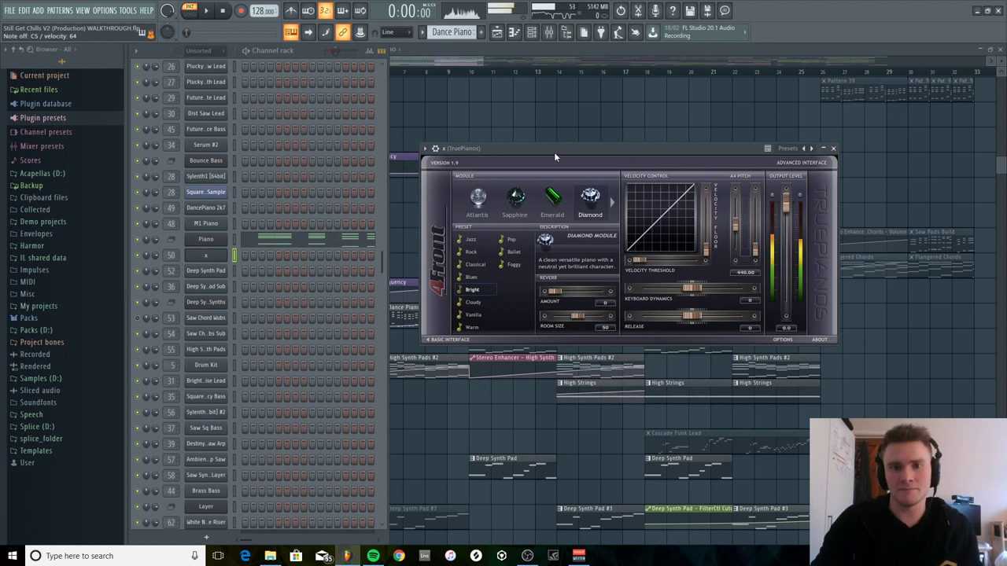
pyautogui.moveTo(553, 151); pyautogui.dragTo(551, 142)
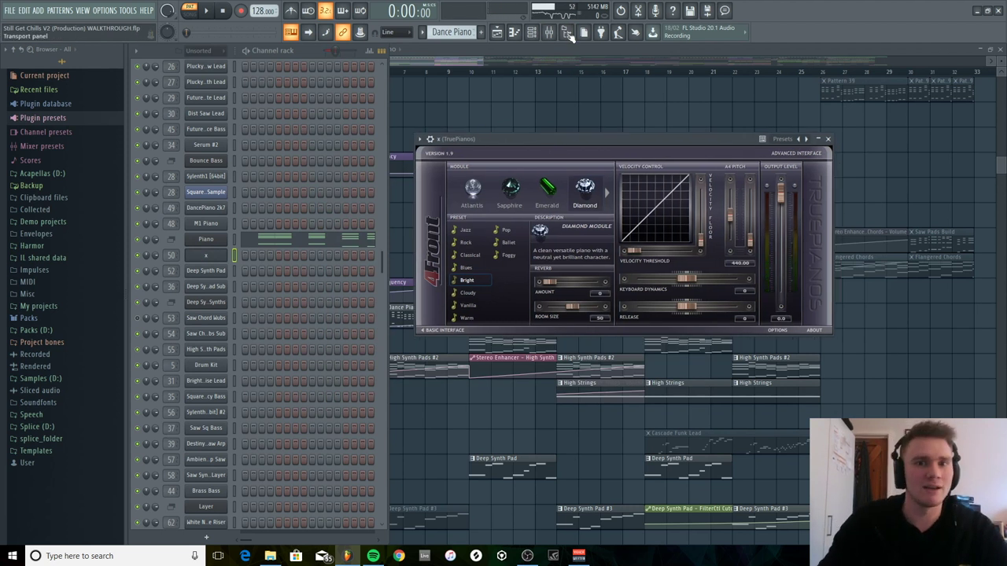
# Play the layered Dance Piano pattern and check its levels in the mixer around the TruePianos track.
pyautogui.press('space')
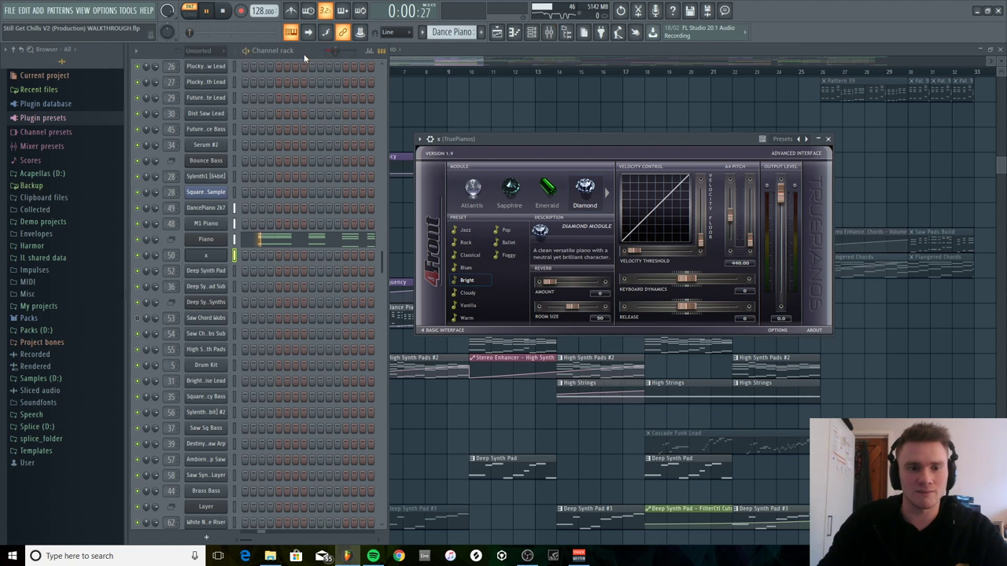
pyautogui.press('space')
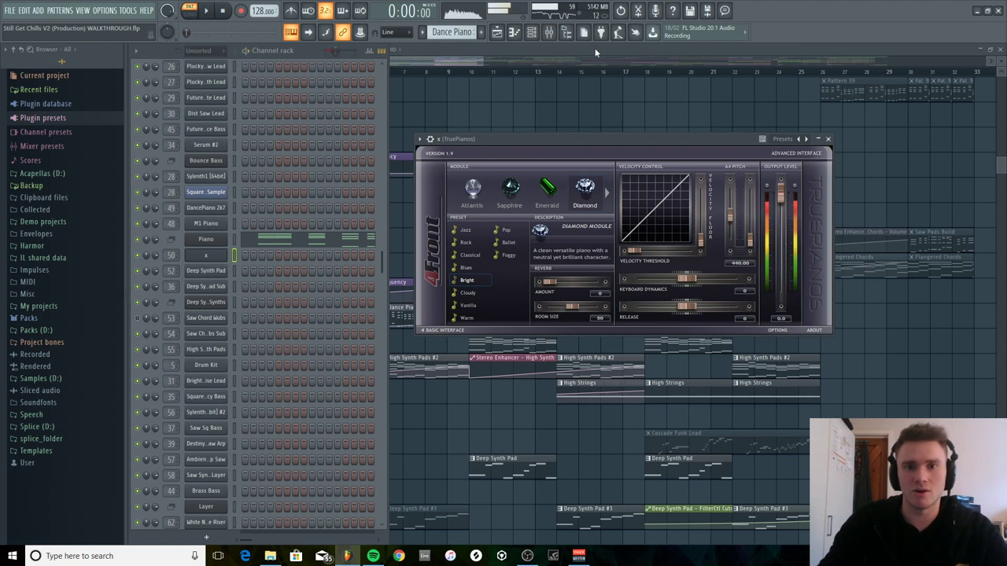
pyautogui.click(550, 33)
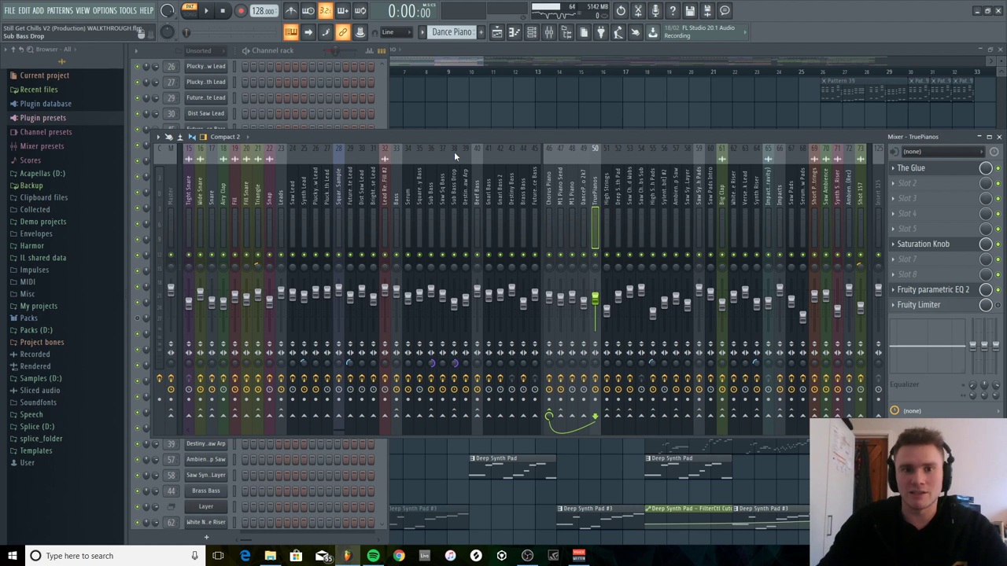
pyautogui.moveTo(459, 134); pyautogui.dragTo(484, 97)
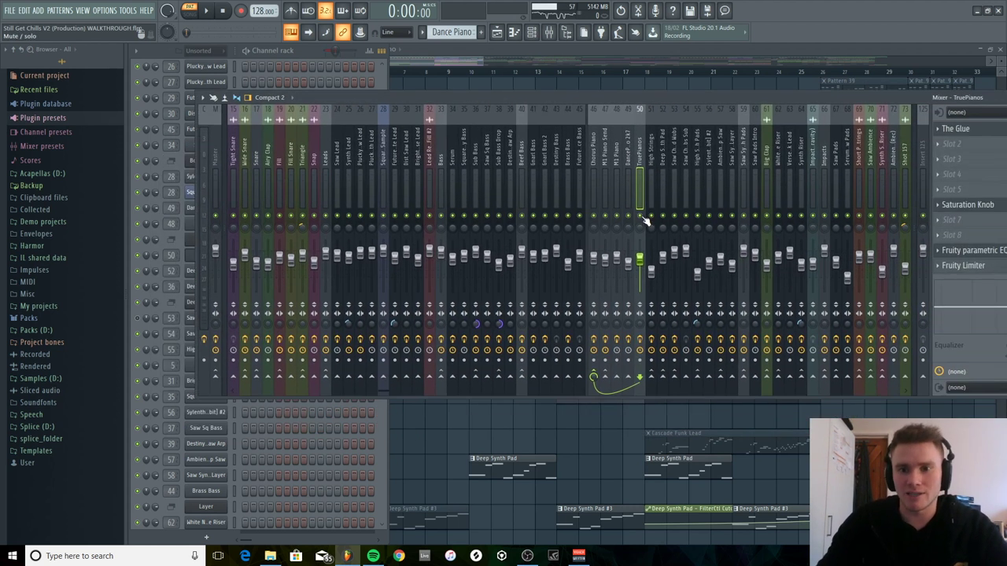
pyautogui.press('space')
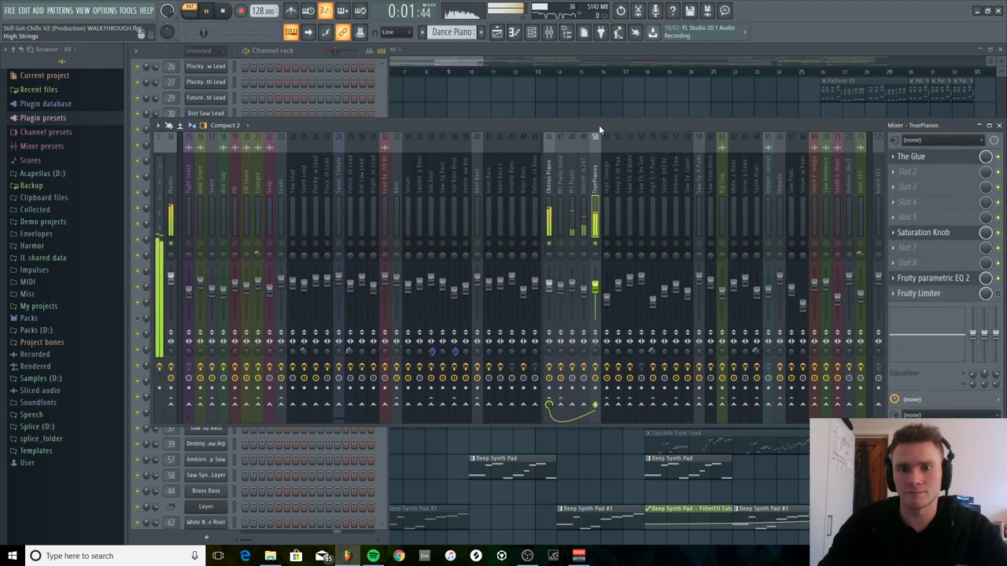
pyautogui.press('space')
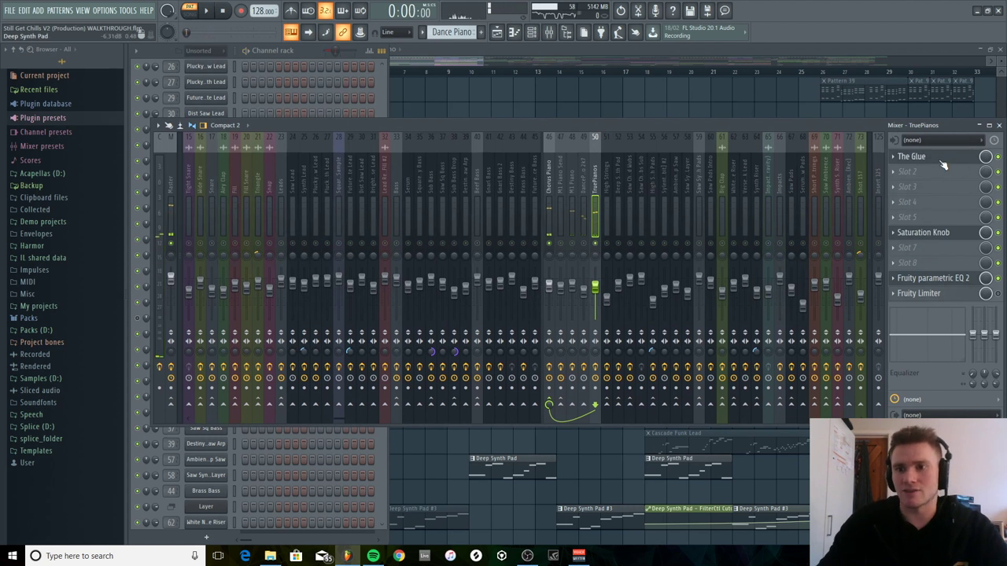
# Inspect The Glue, Saturation Knob and Fruity parametric EQ 2 effects on the TruePianos mixer track.
pyautogui.click(936, 158)
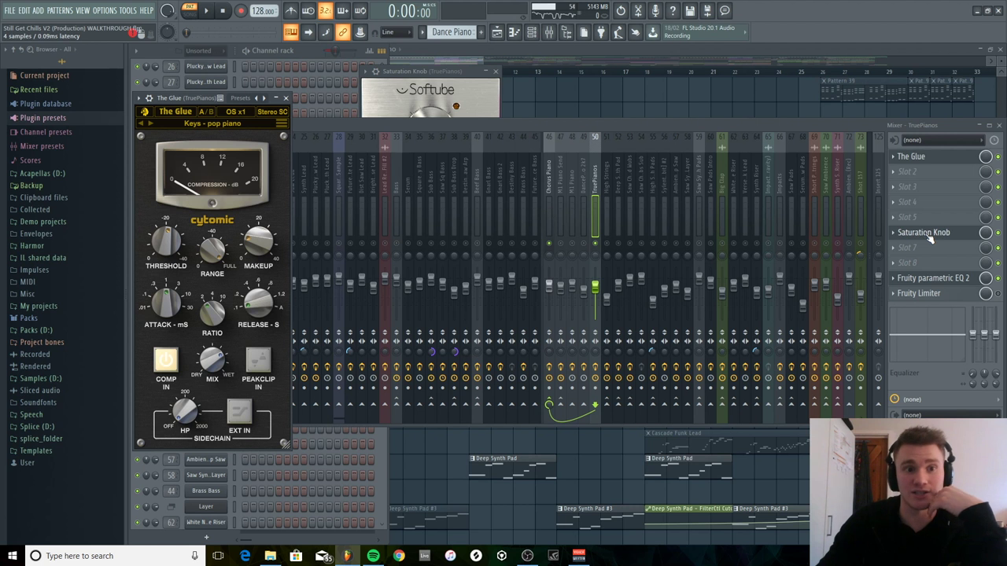
pyautogui.click(930, 238)
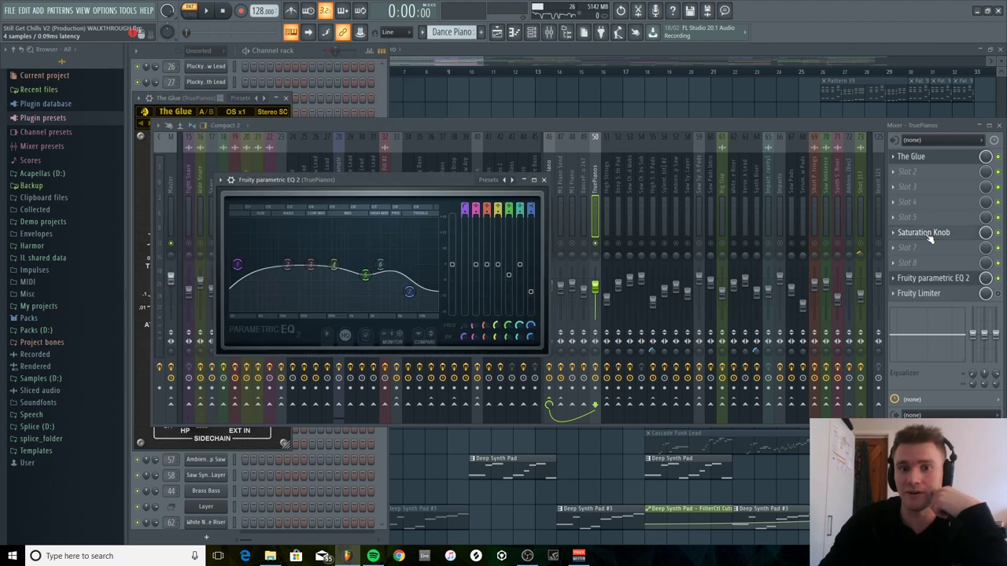
pyautogui.click(931, 240)
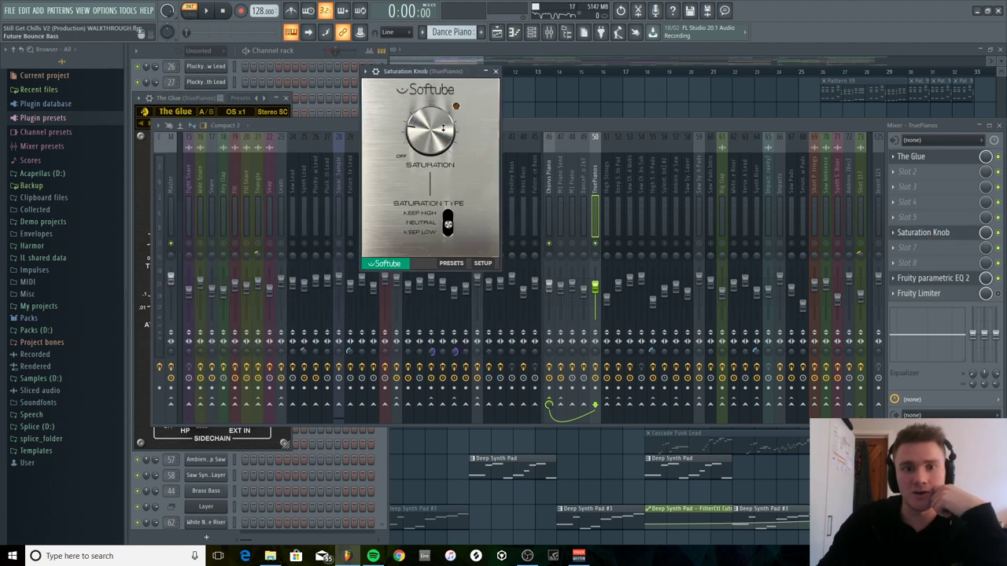
pyautogui.click(917, 278)
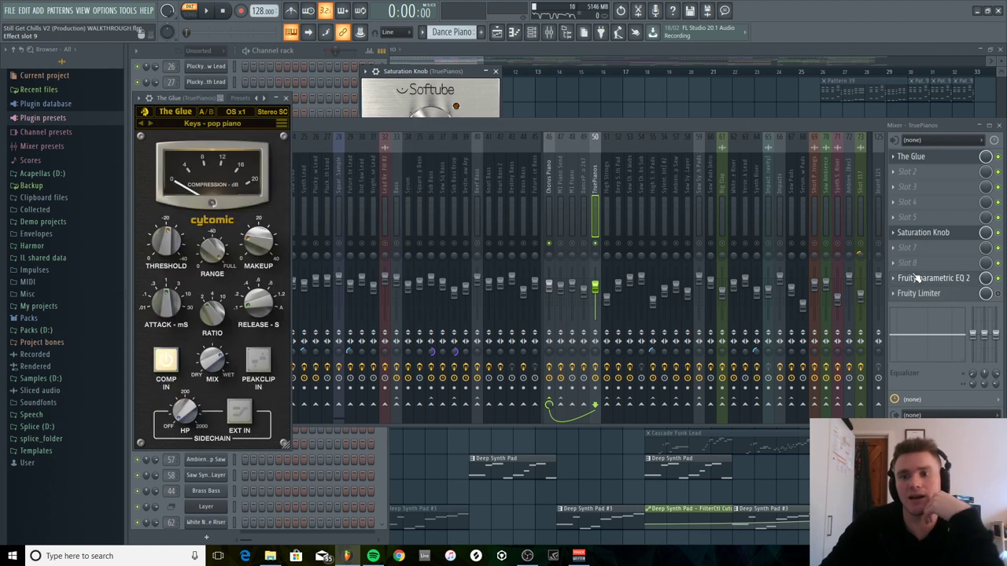
# Inspect the TruePianos track's Fruity parametric EQ 2, and solo the DancePiano 2k7 mixer track to audition the pattern.
pyautogui.click(916, 279)
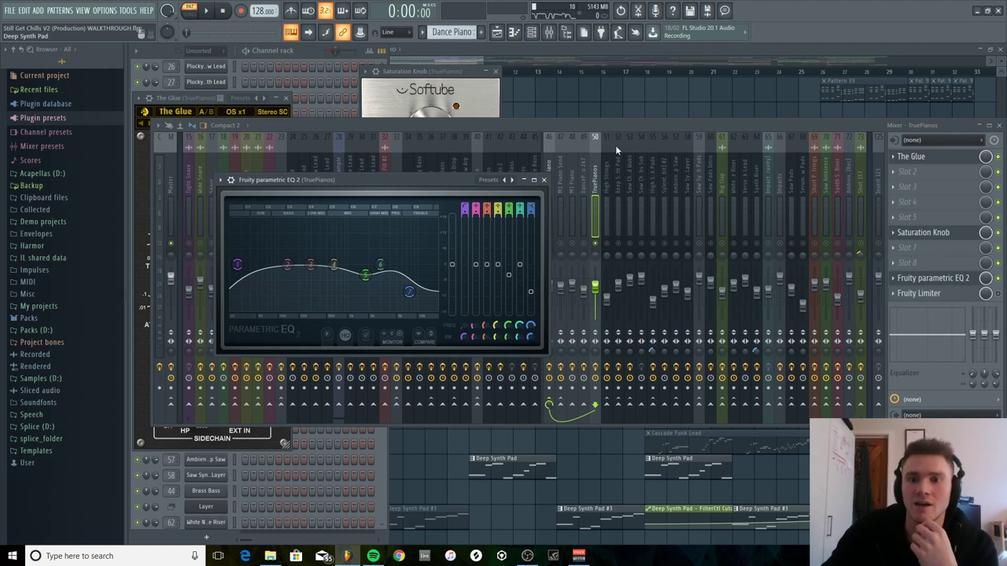
pyautogui.click(588, 189)
pyautogui.click(582, 191)
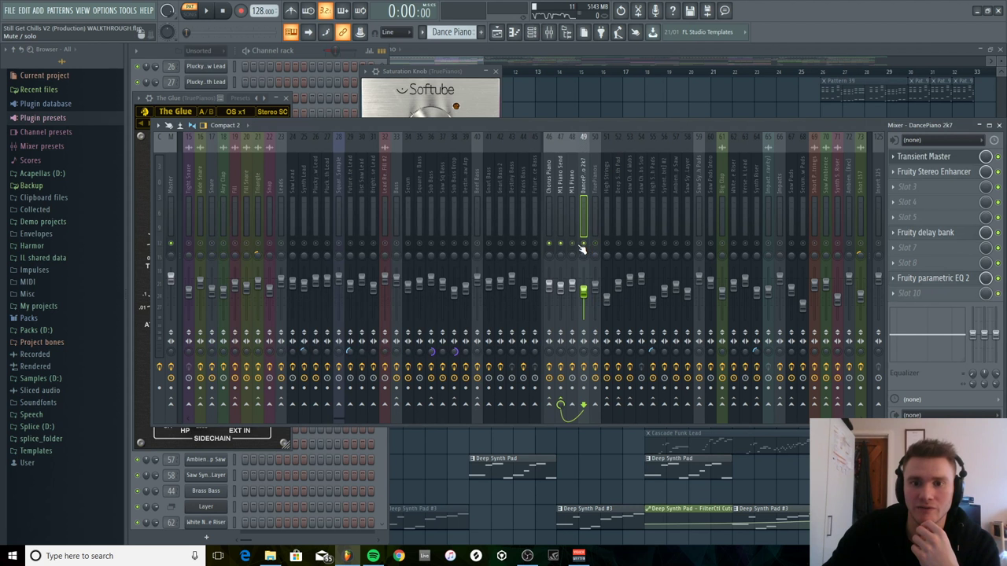
pyautogui.press('space')
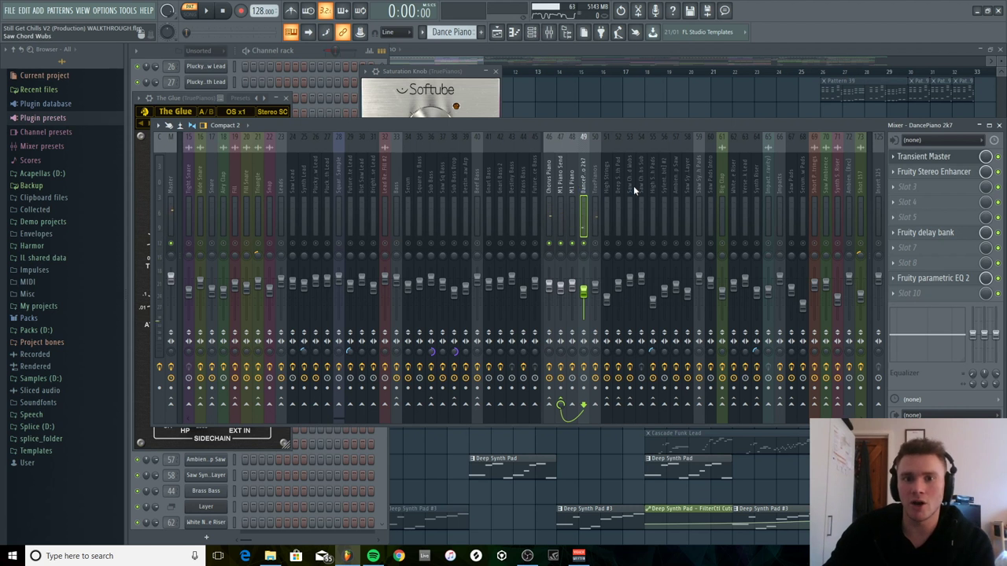
# Compare the piano layer tracks' effect chains and inspect Transient Master and Fruity delay bank on DancePiano 2k7.
pyautogui.click(594, 193)
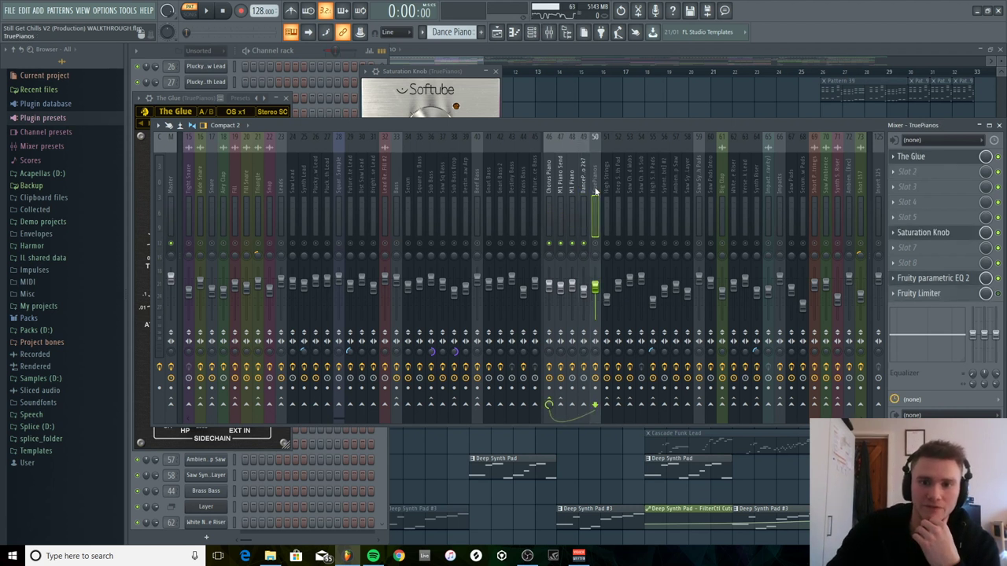
pyautogui.click(580, 191)
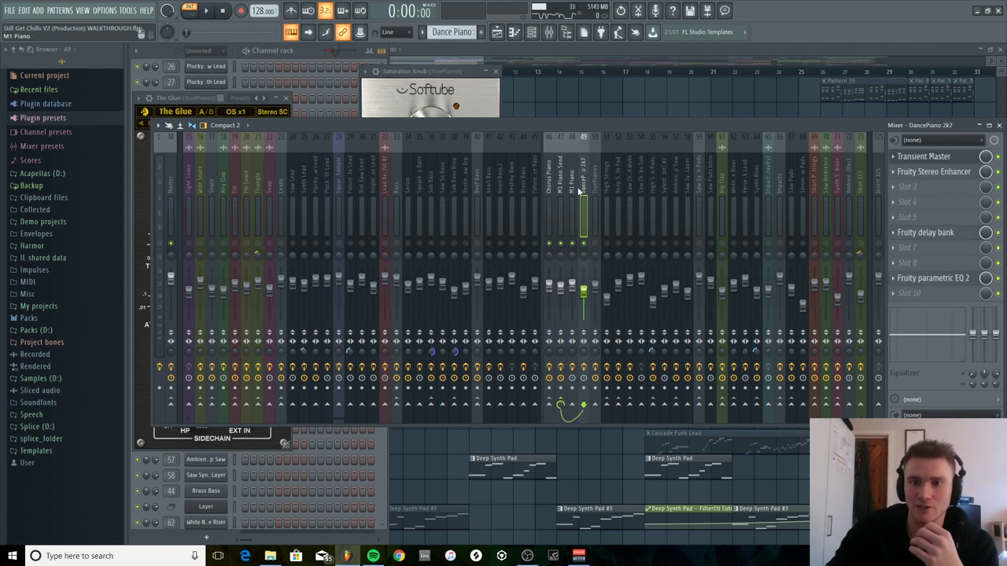
pyautogui.click(572, 189)
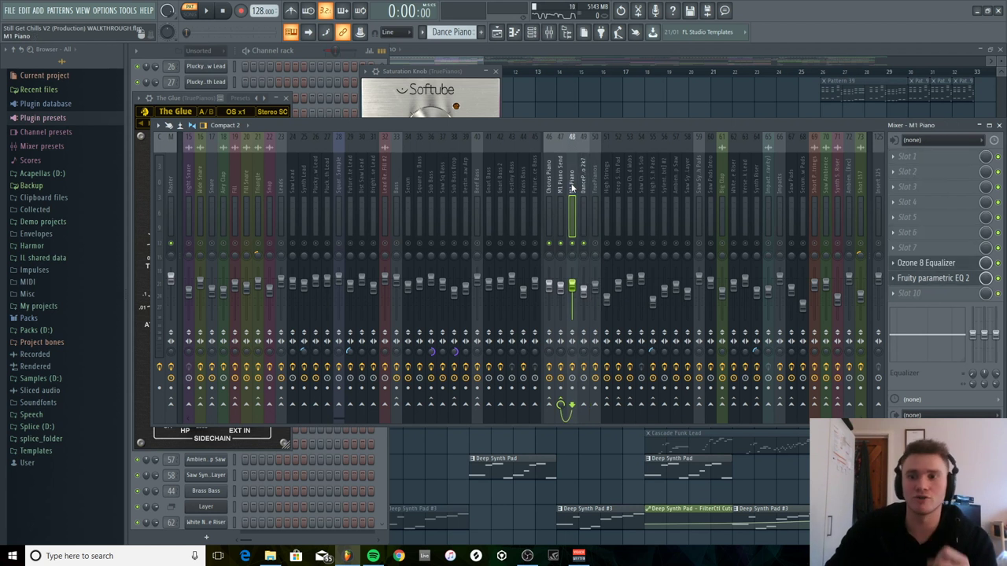
pyautogui.click(583, 189)
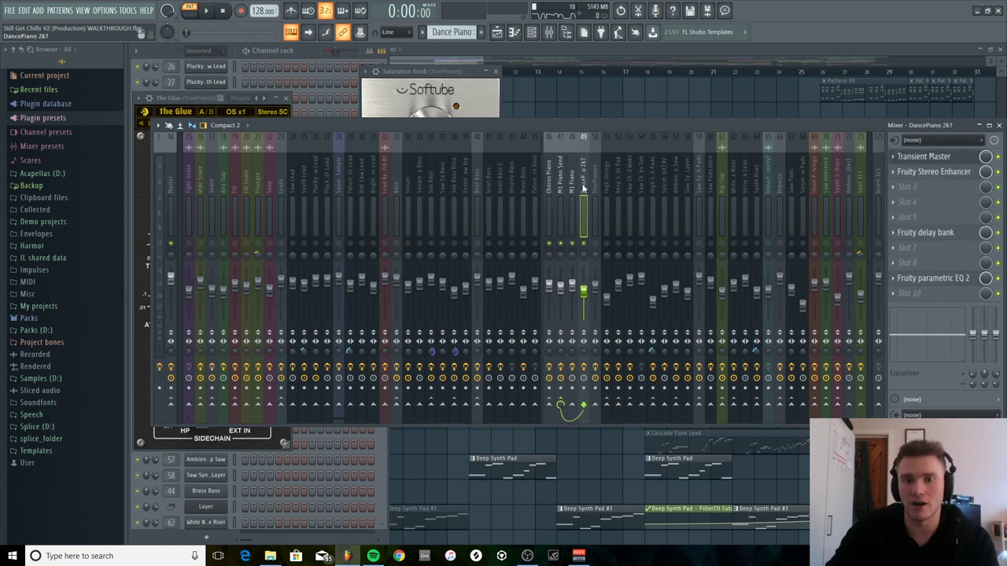
pyautogui.click(954, 160)
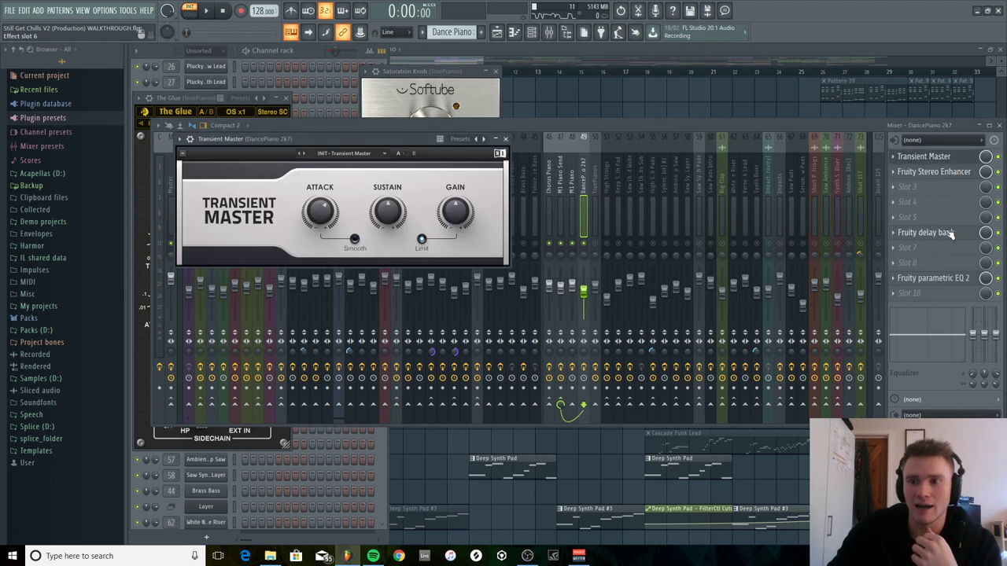
pyautogui.click(928, 235)
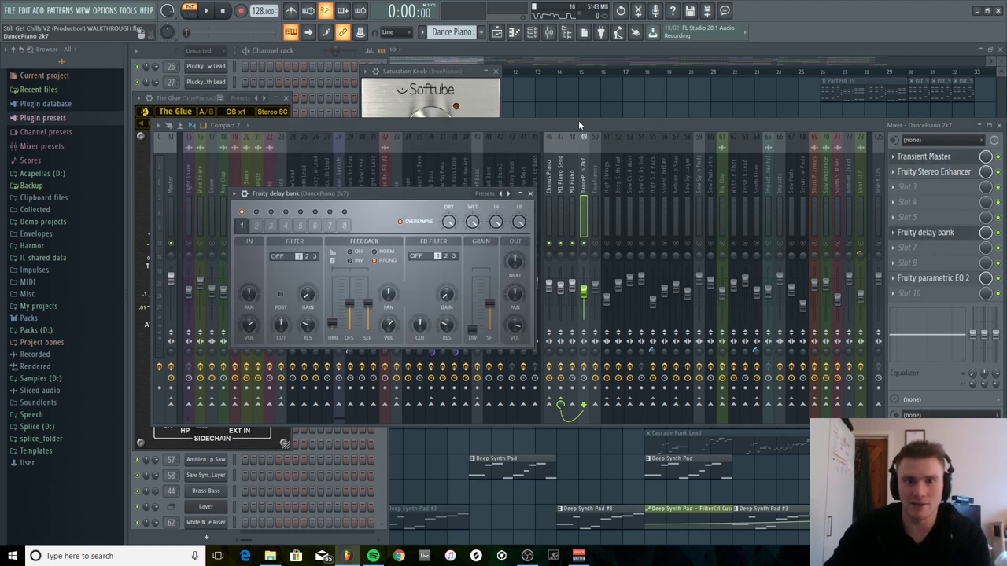
# Play the Dance Piano pattern through the layered piano tracks and reopen the DancePiano 2k7 track's Fruity delay bank.
pyautogui.press('Escape')
pyautogui.press('space')
pyautogui.press('space')
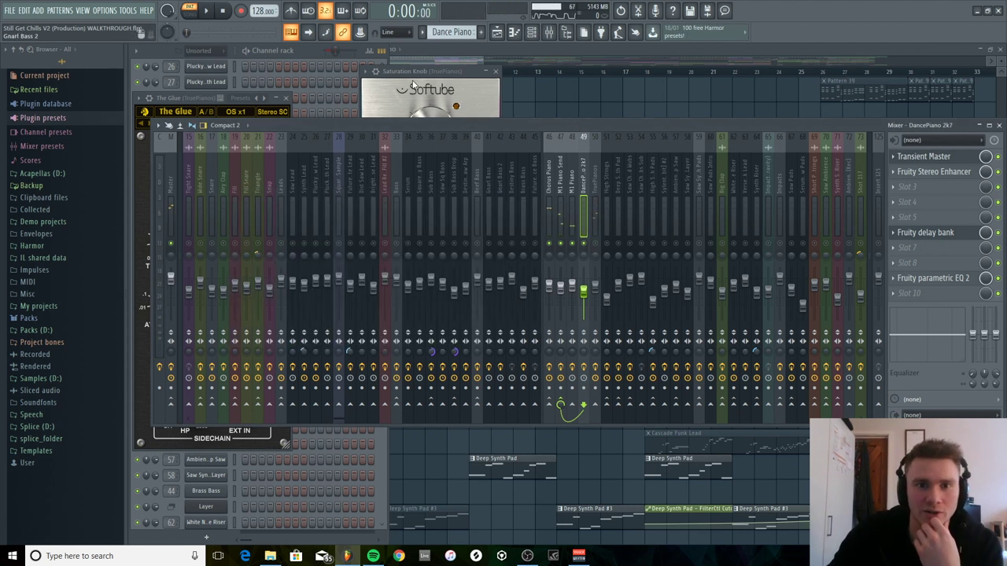
pyautogui.click(939, 236)
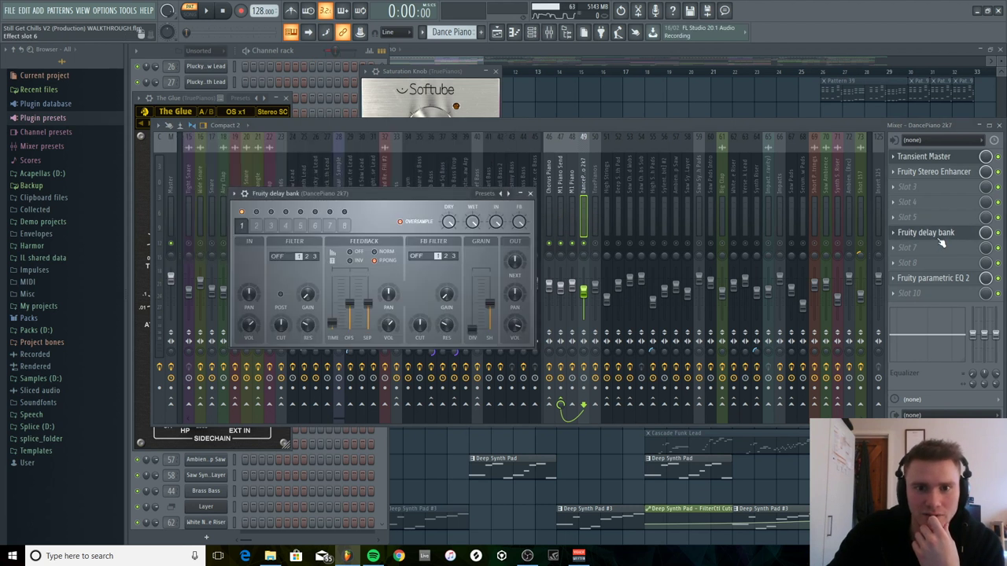
# Open the M1 Piano channel's Korg M1 instrument and audition its M1HousePiano sound.
pyautogui.click(295, 50)
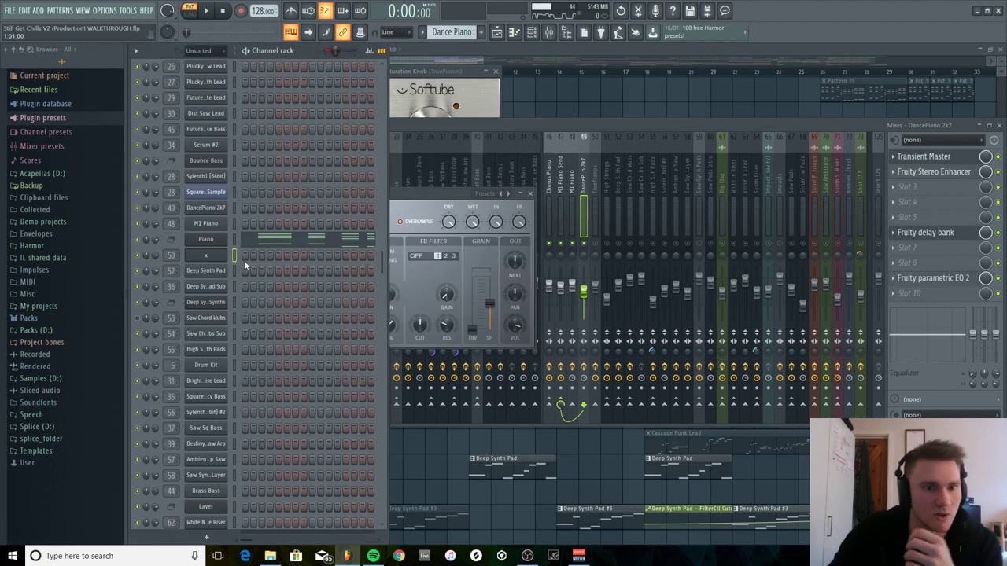
pyautogui.click(216, 228)
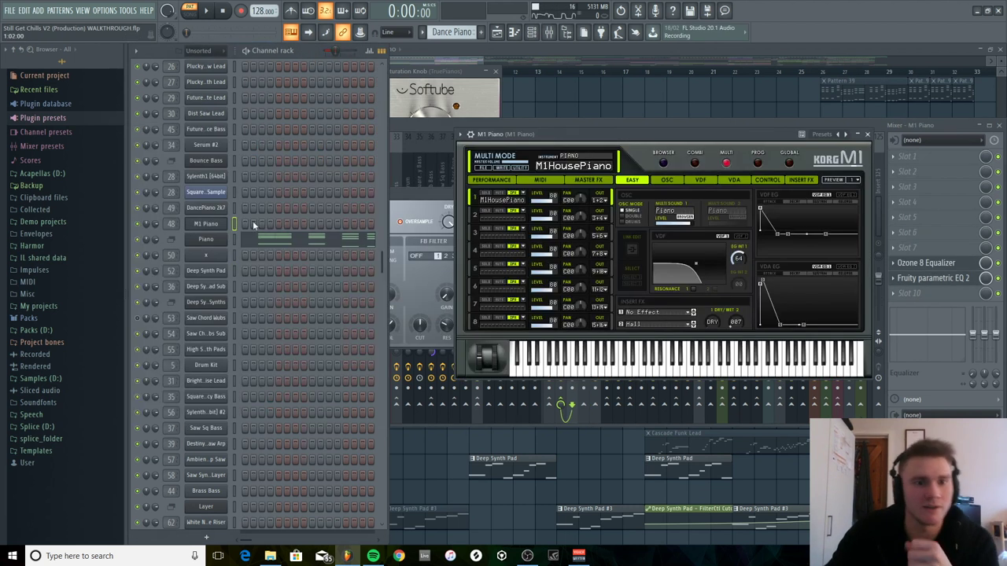
pyautogui.click(658, 124)
pyautogui.press('b')
pyautogui.press('b')
# Inspect the Fruity parametric EQ 2 curve on the M1 Piano mixer track.
pyautogui.click(933, 278)
pyautogui.click(933, 279)
pyautogui.click(933, 279)
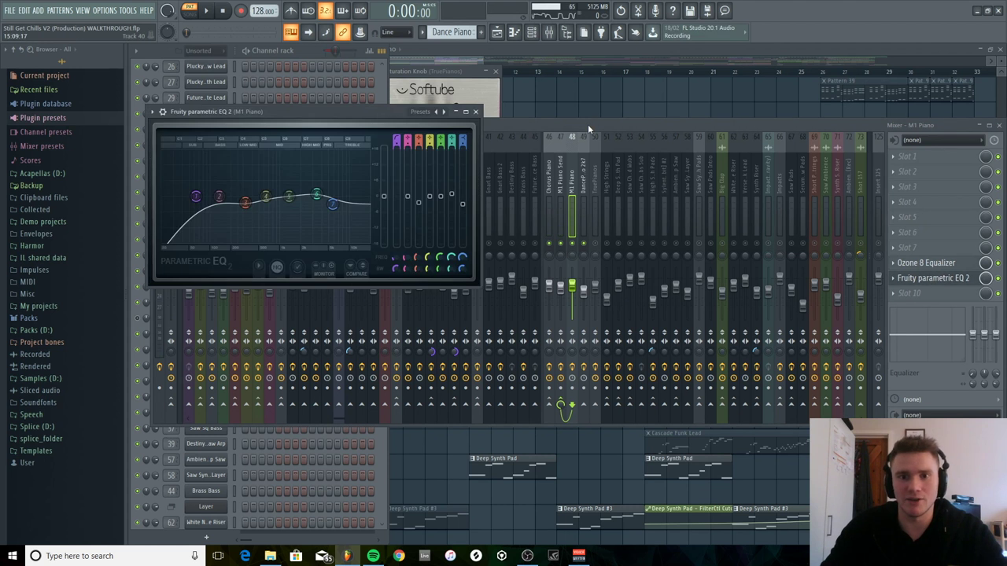
pyautogui.click(933, 278)
# Inspect the Transient Master and Fruity Stereo Shaper effects on the M1 Piano Send mixer track.
pyautogui.click(562, 191)
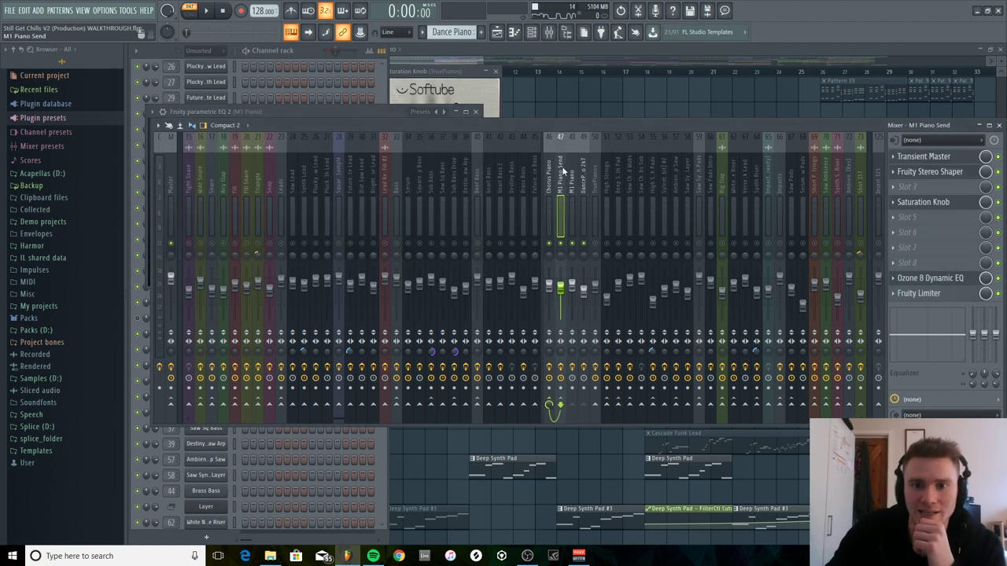
pyautogui.click(940, 157)
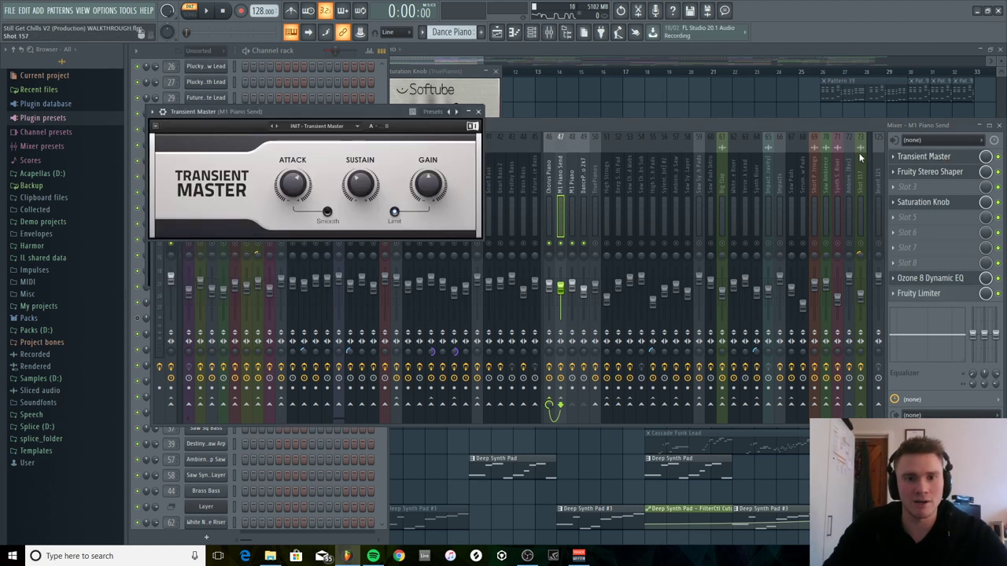
pyautogui.click(944, 172)
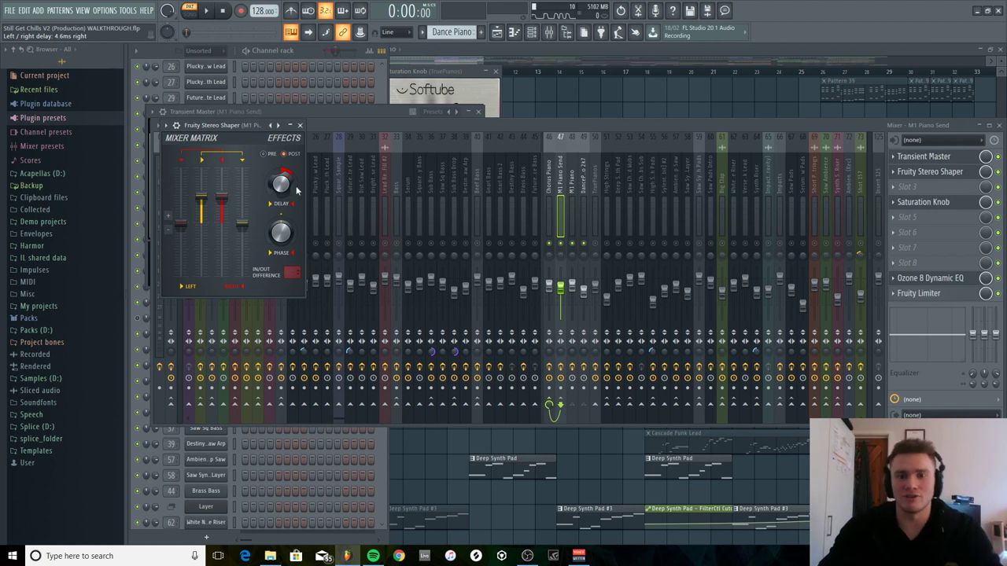
# Play the Dance Piano pattern while bypassing and re-enabling the M1 Piano Send track's effects to compare the sound.
pyautogui.click(560, 368)
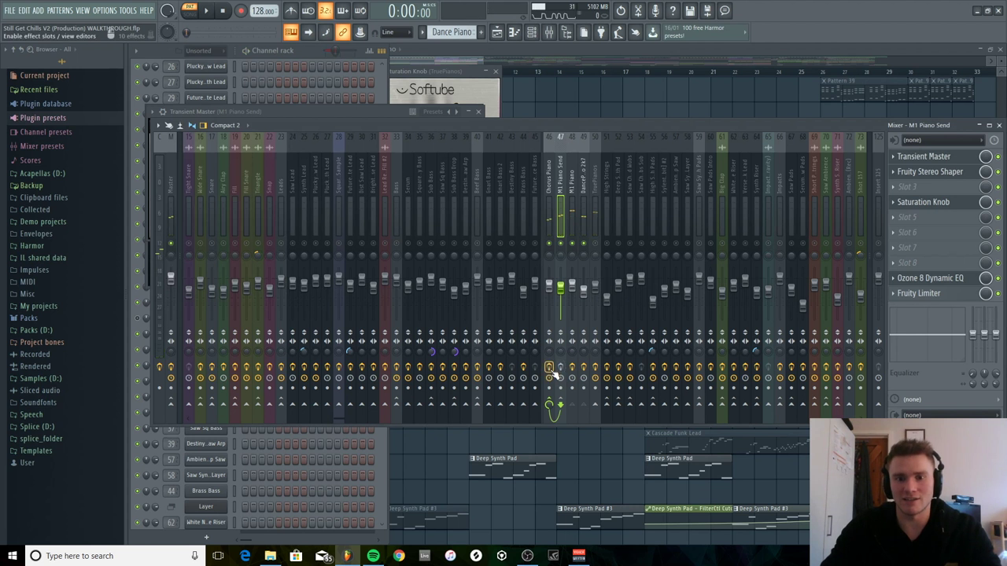
pyautogui.press('space')
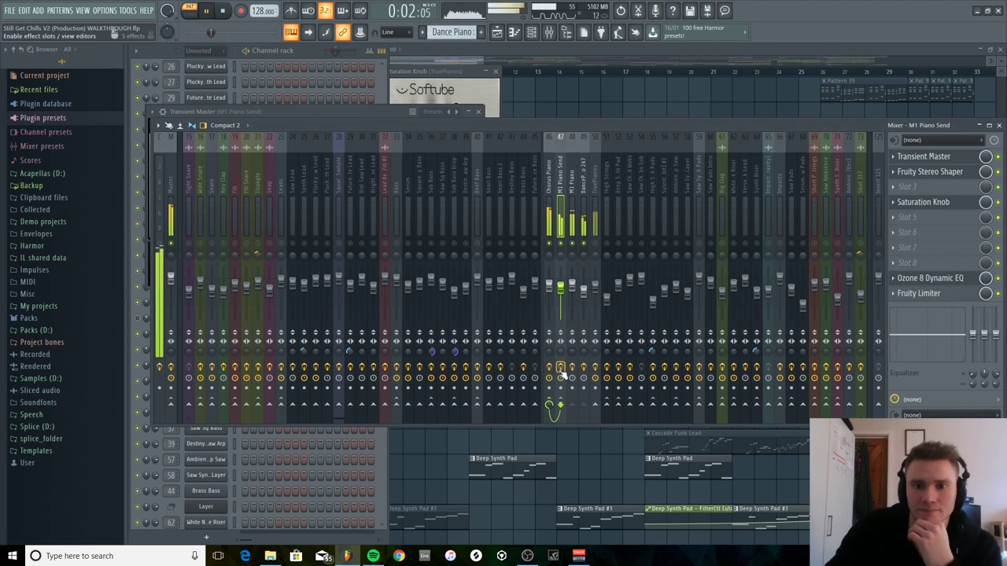
pyautogui.press('space')
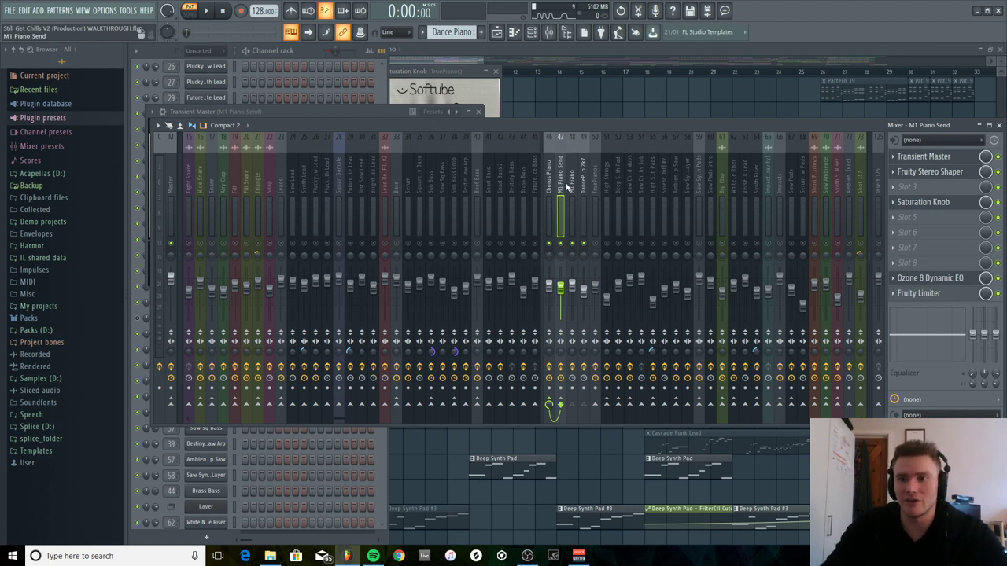
# Unmute the TruePianos track and inspect The Glue and Supercharger GT on the Chorus Piano mixer track.
pyautogui.click(599, 246)
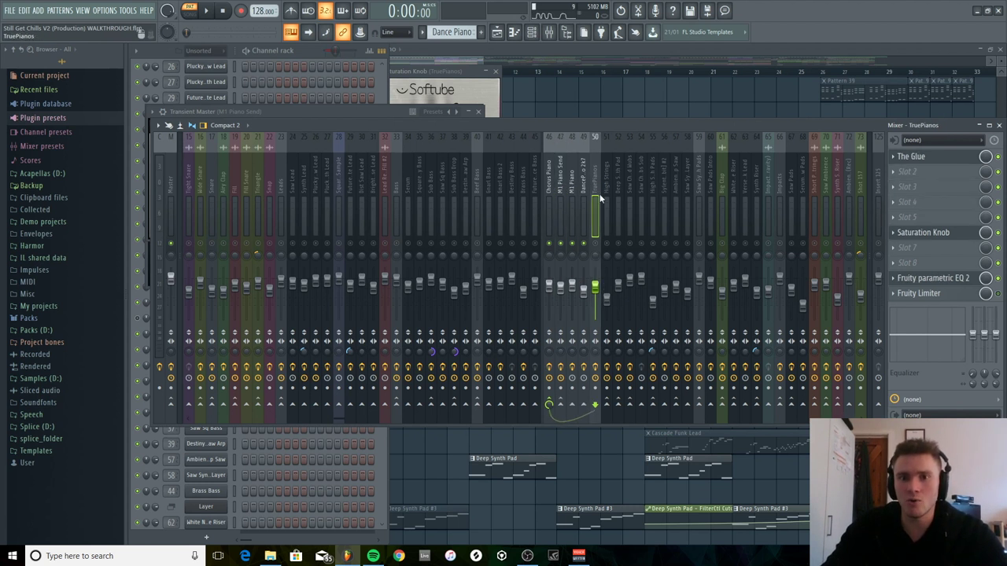
pyautogui.click(549, 314)
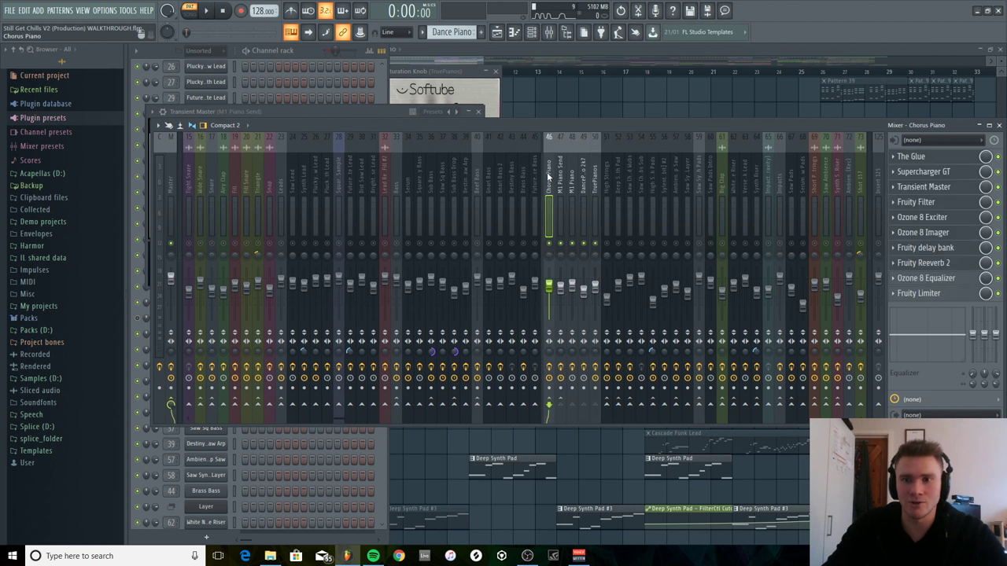
pyautogui.click(950, 157)
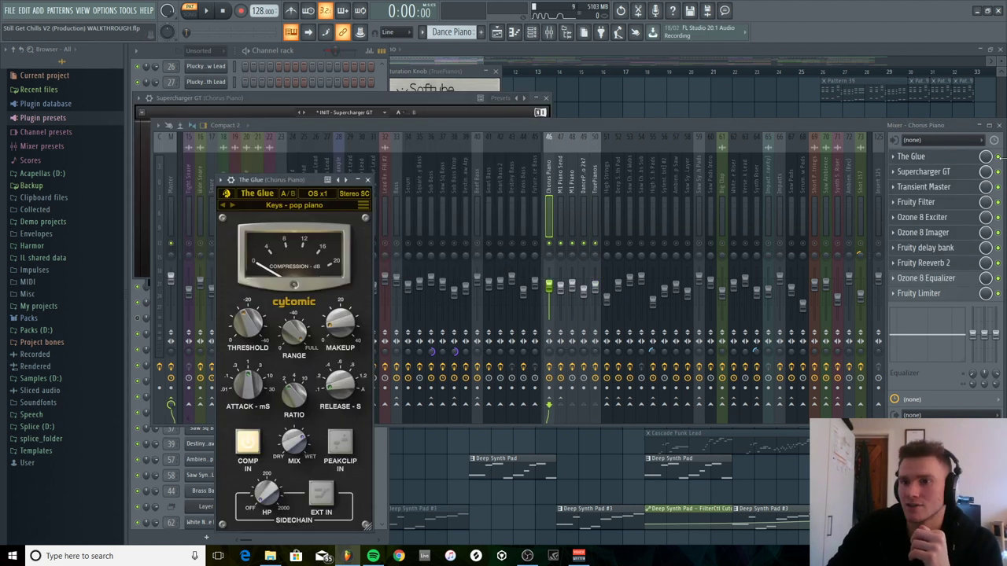
pyautogui.click(952, 172)
pyautogui.click(957, 171)
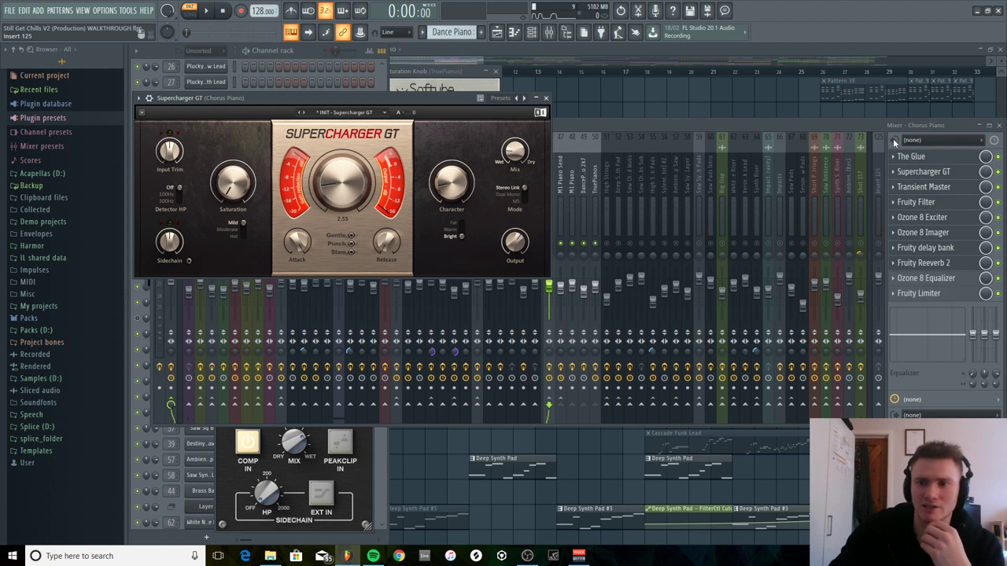
# Inspect Transient Master, Ozone 8 Exciter, Ozone 8 Imager and Fruity delay bank on the Chorus Piano track.
pyautogui.click(946, 200)
pyautogui.click(941, 191)
pyautogui.moveTo(367, 274)
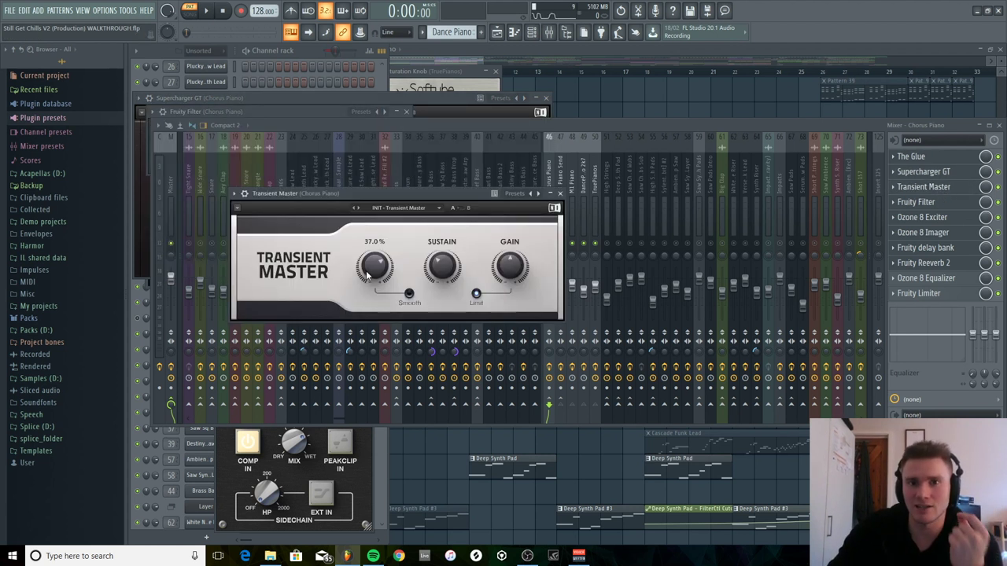
pyautogui.click(967, 225)
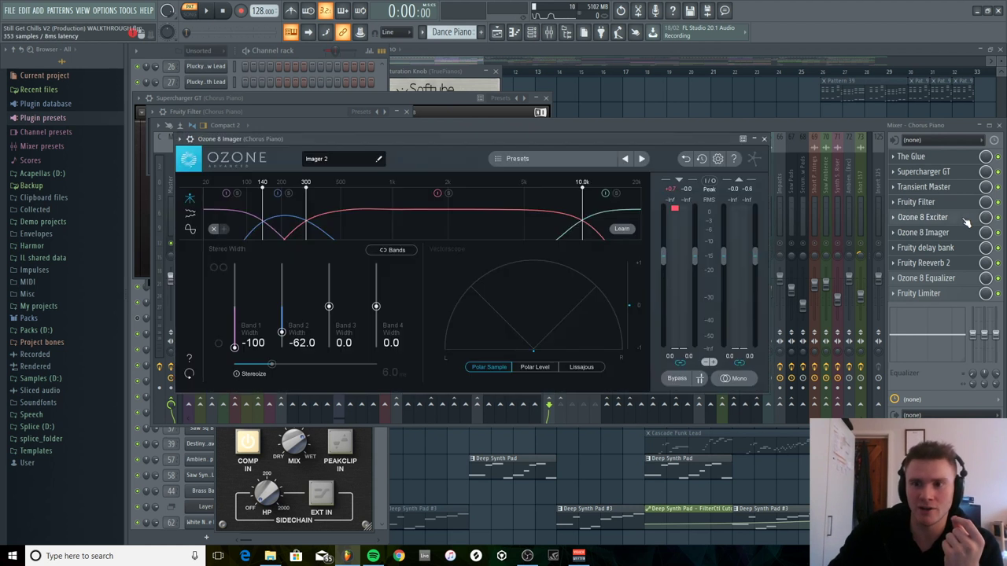
pyautogui.click(961, 217)
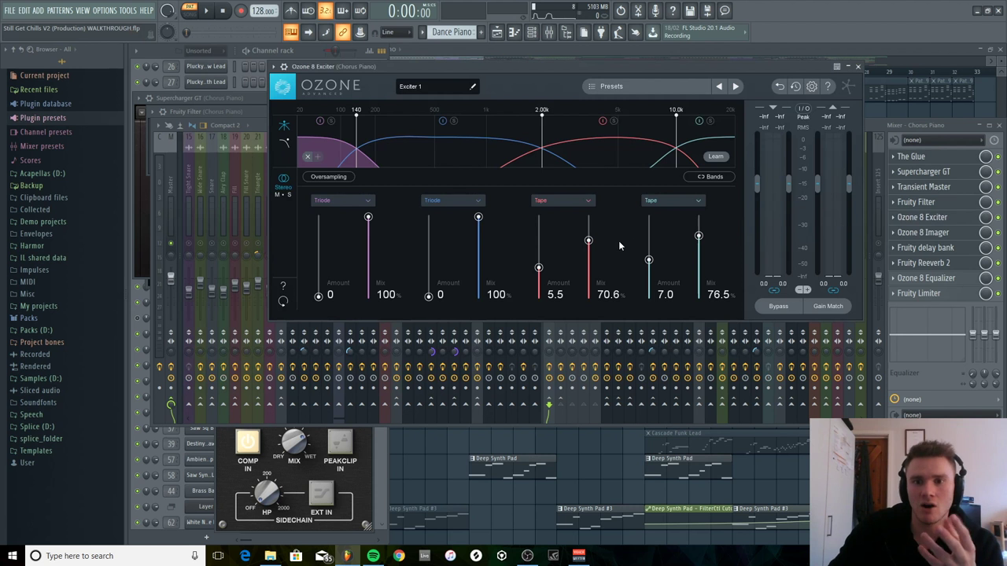
pyautogui.click(947, 244)
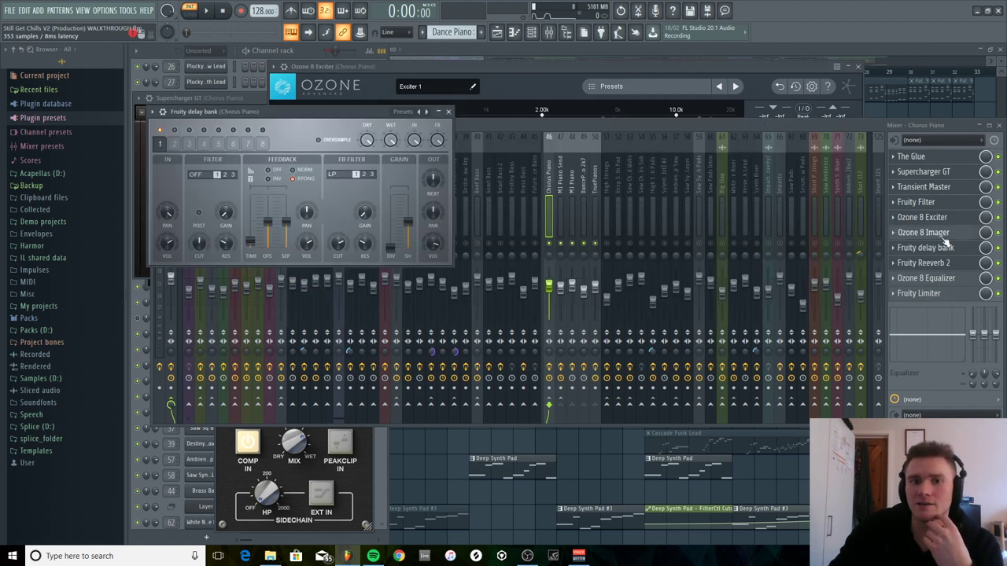
pyautogui.click(897, 233)
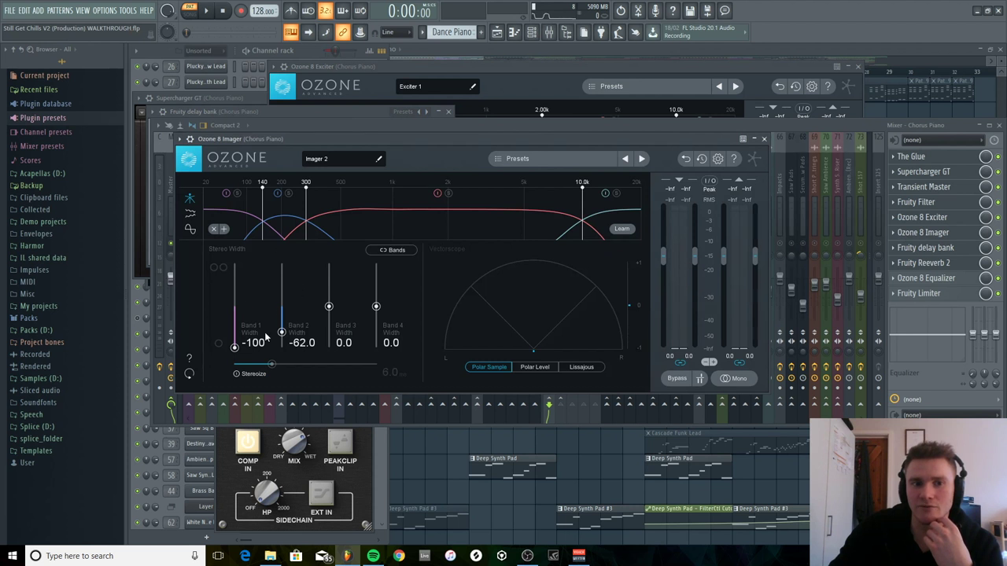
# Close the Ozone 8 Imager and unsolo the piano tracks so every mixer track is enabled.
pyautogui.click(863, 132)
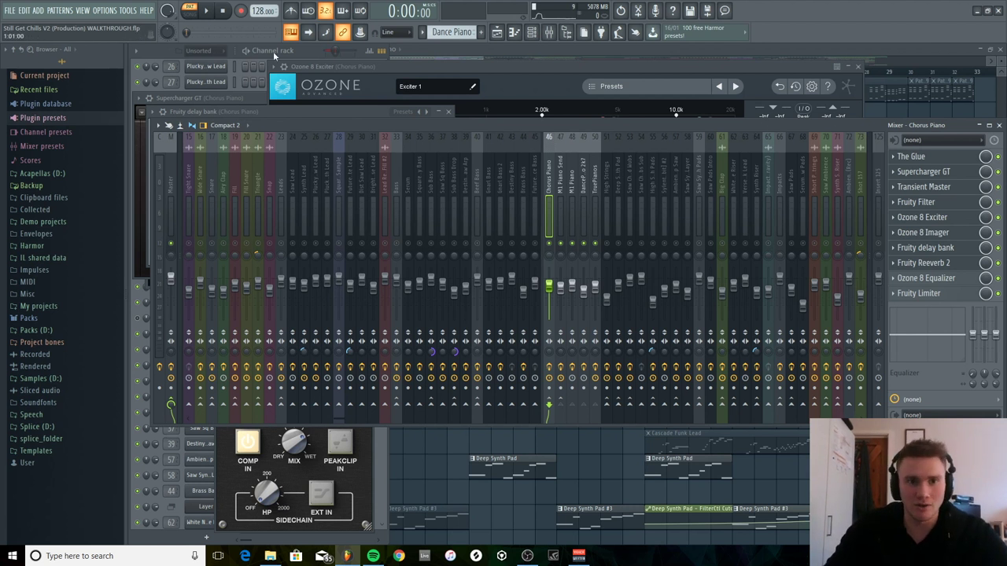
pyautogui.click(299, 52)
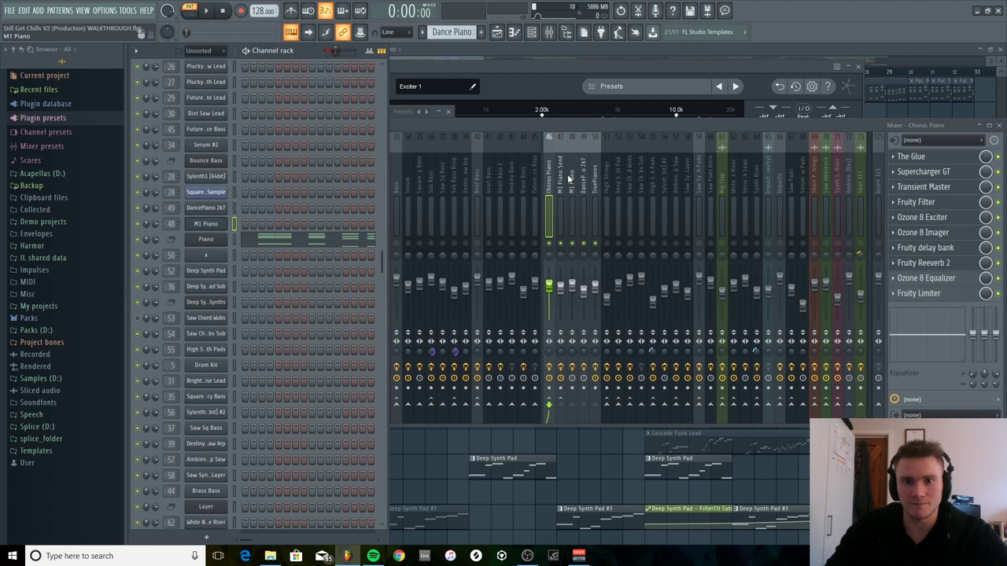
pyautogui.click(549, 234)
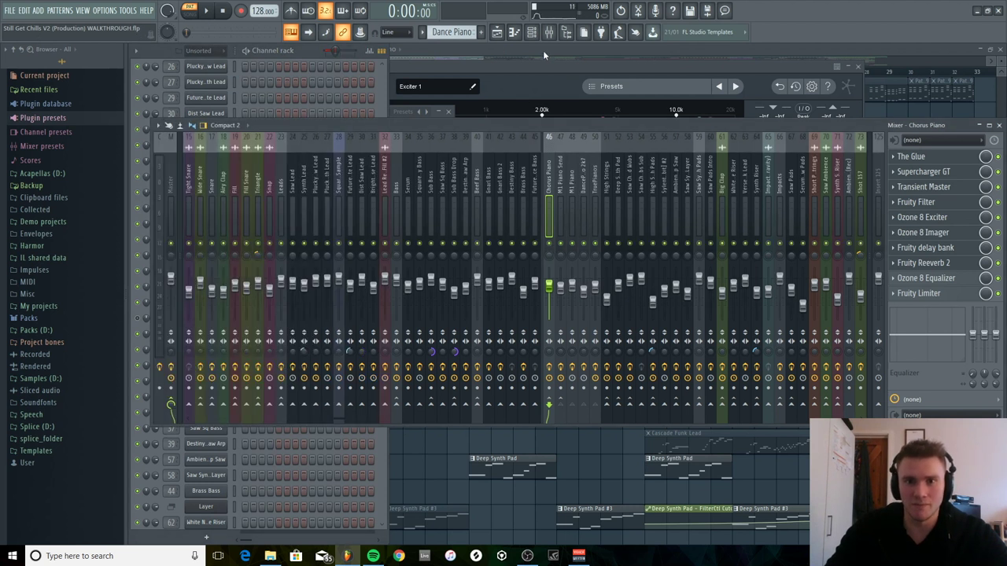
# Solo the Dance Piano and Dance Piano #2 playlist tracks and play the song from bar 2 with the mixer open.
pyautogui.click(543, 52)
pyautogui.click(306, 74)
pyautogui.click(300, 73)
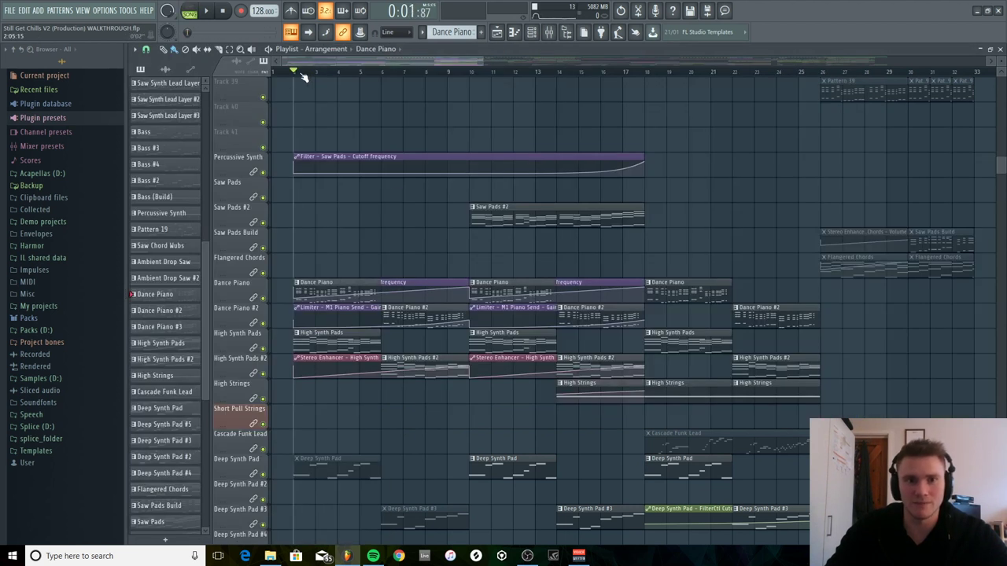
pyautogui.rightClick(263, 299)
pyautogui.click(263, 323)
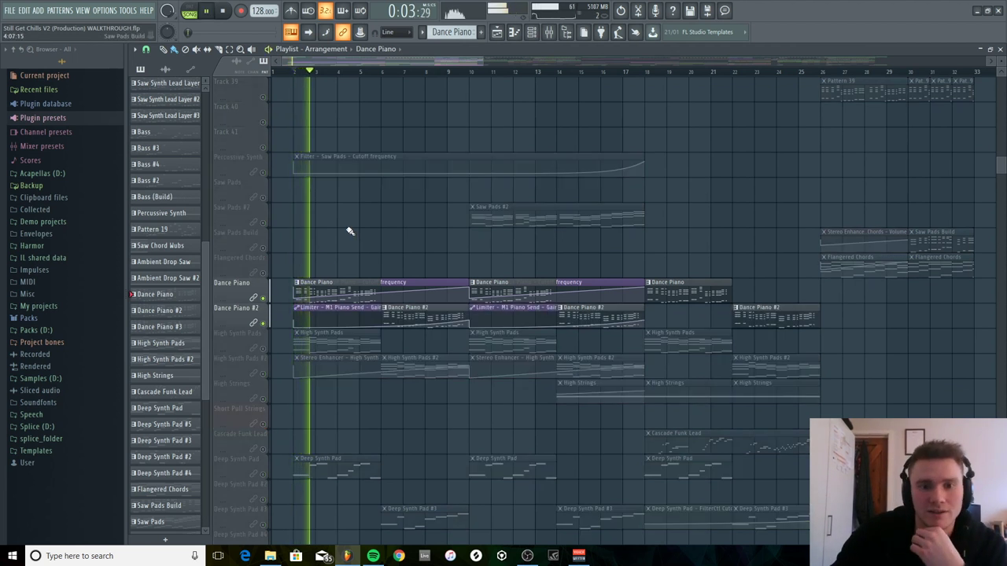
pyautogui.press('F9')
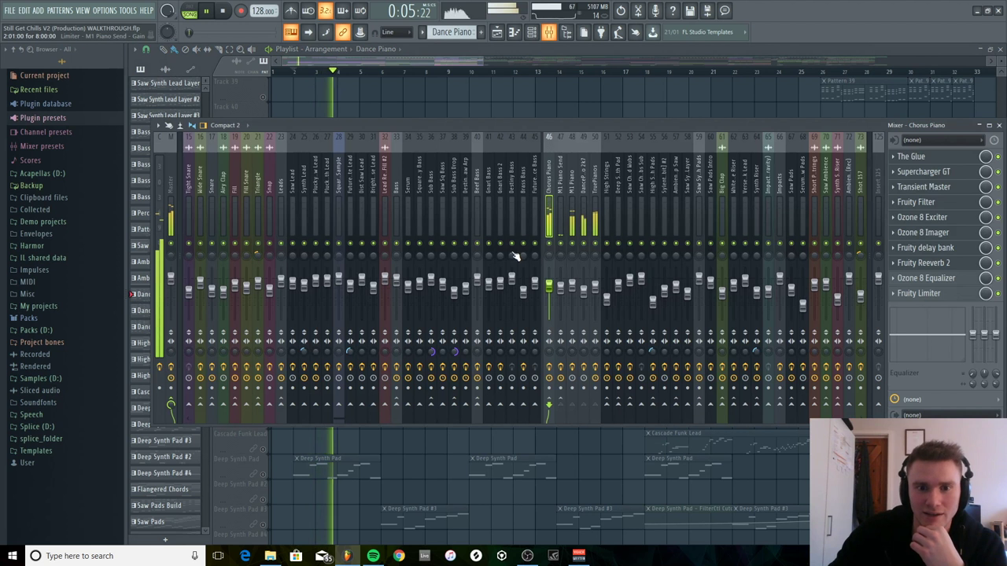
# Compare the piano layers during playback by soloing TruePianos and M1 Piano in the mixer, checking the playlist before stopping.
pyautogui.rightClick(594, 243)
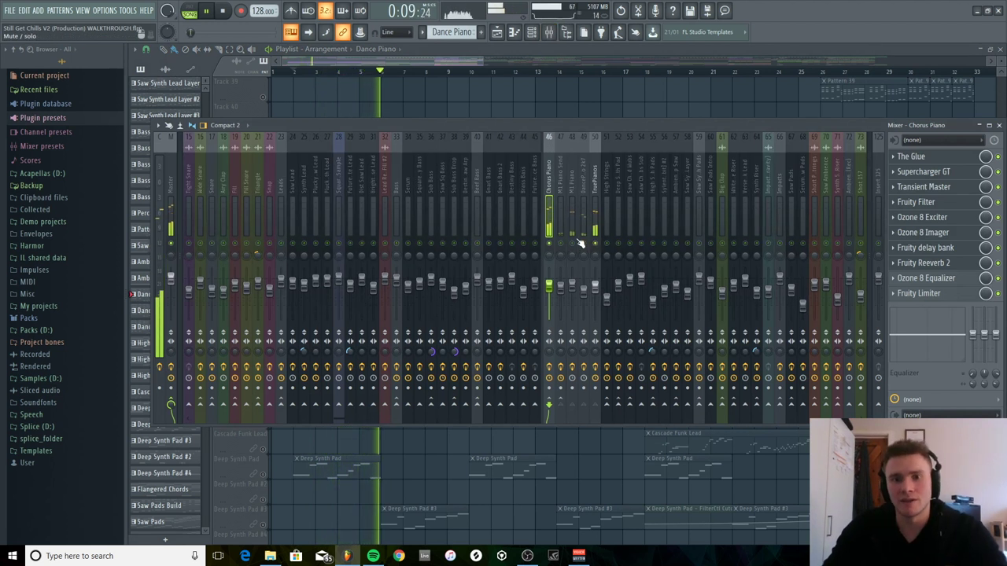
pyautogui.rightClick(572, 243)
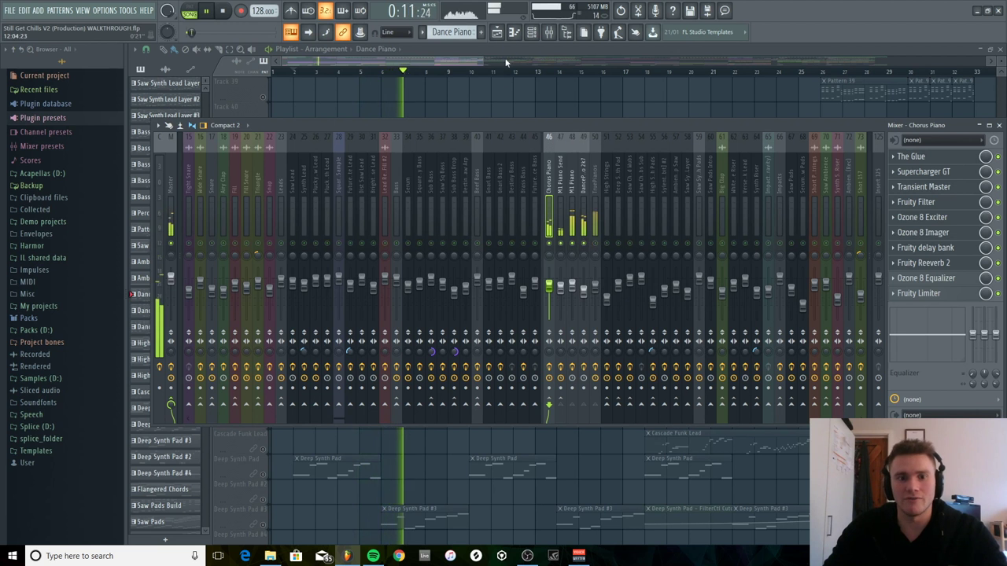
pyautogui.press('F9')
pyautogui.scroll(-1, 368, 296)
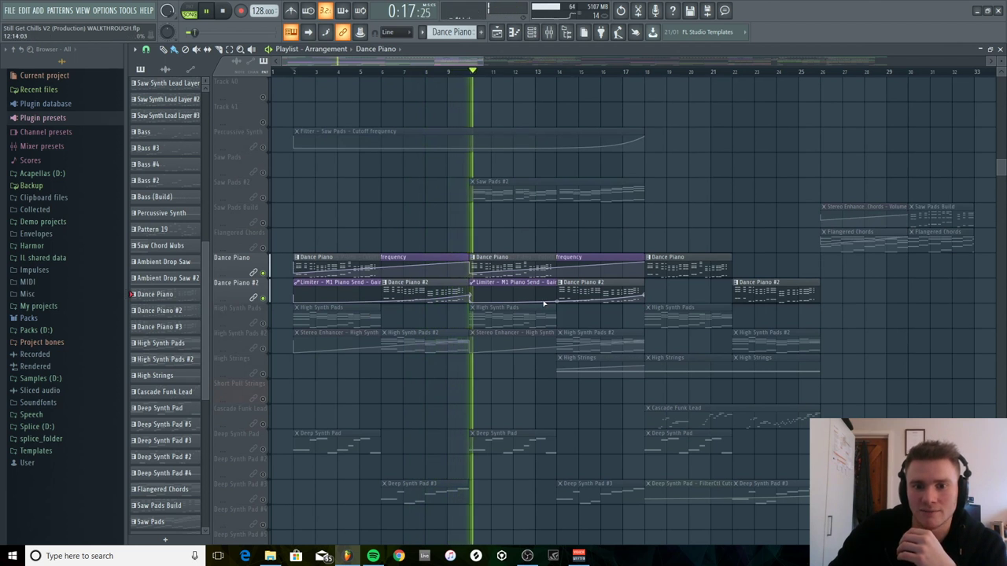
pyautogui.click(548, 31)
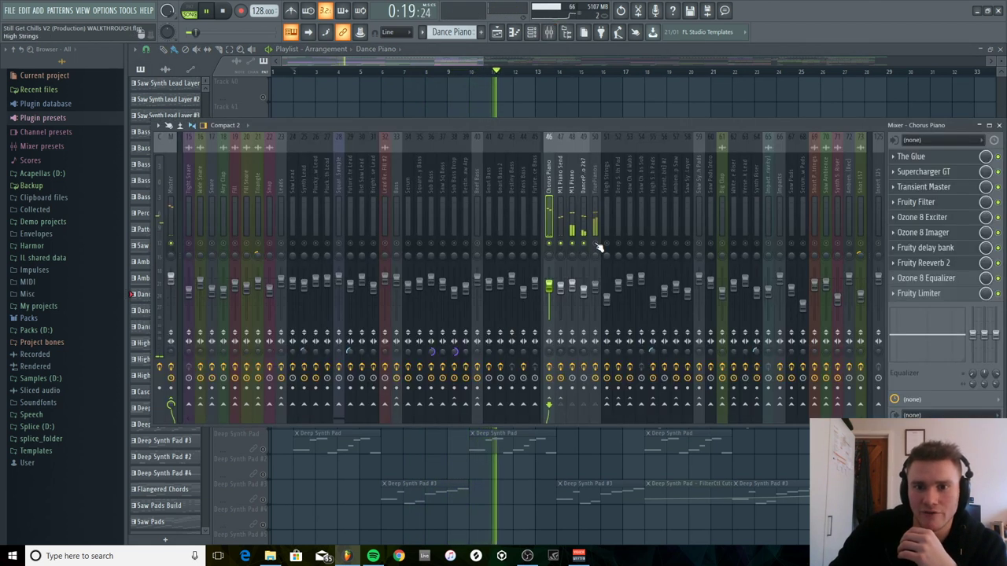
pyautogui.press('space')
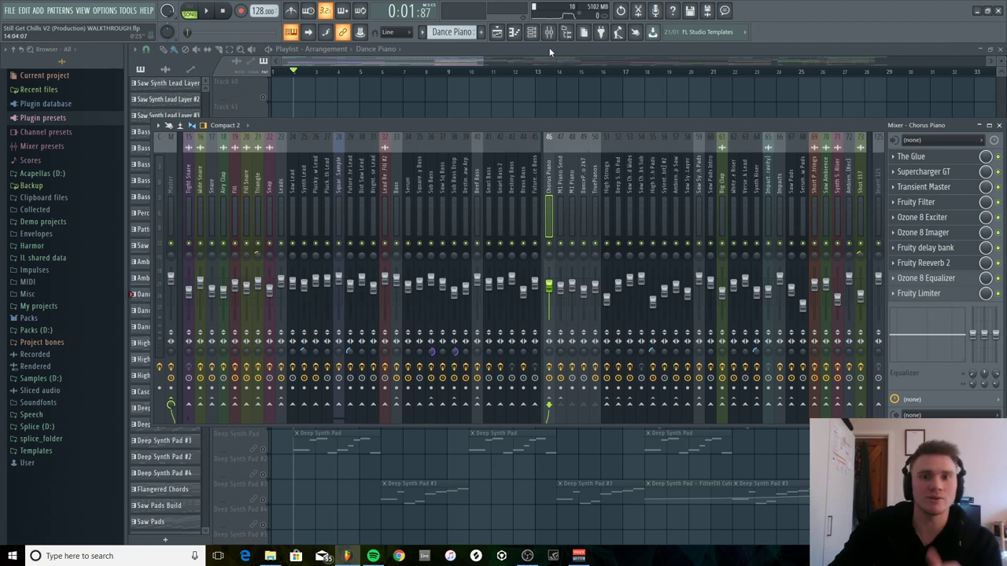
# Unmute the High Synth Pads and High Synth Pads #2 playlist tracks and mute Dance Piano and Dance Piano #2.
pyautogui.click(533, 36)
pyautogui.click(263, 323)
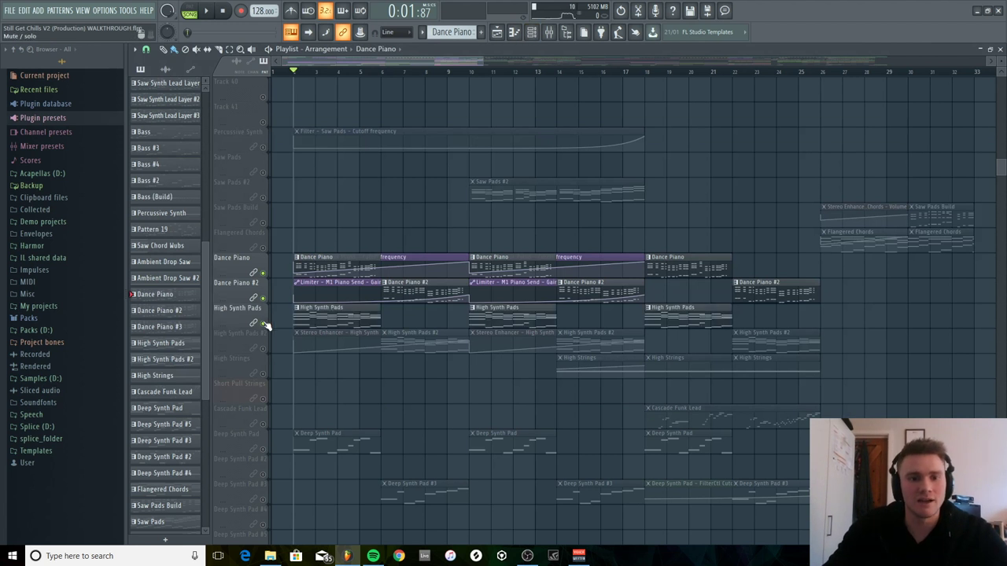
pyautogui.click(263, 349)
pyautogui.click(263, 298)
pyautogui.click(263, 273)
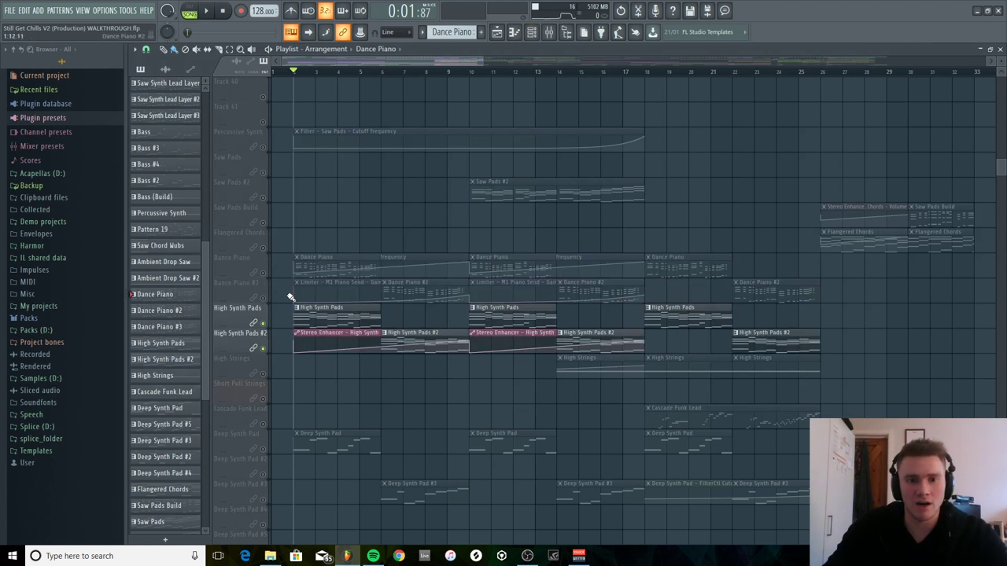
# Play the song with bars 2 to 17 marked as the time selection, leaving no clips selected.
pyautogui.press('space')
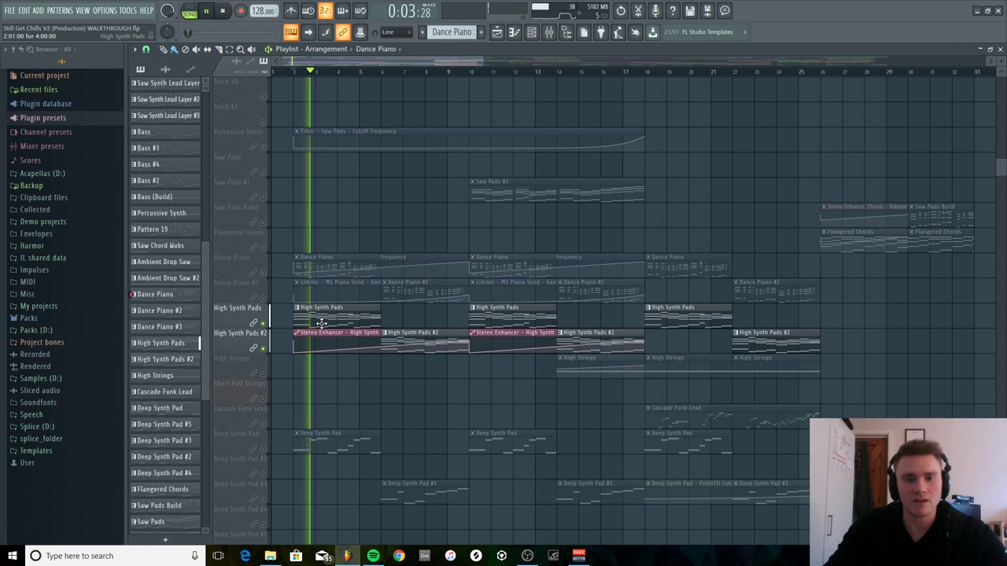
pyautogui.moveTo(299, 71); pyautogui.dragTo(641, 82)
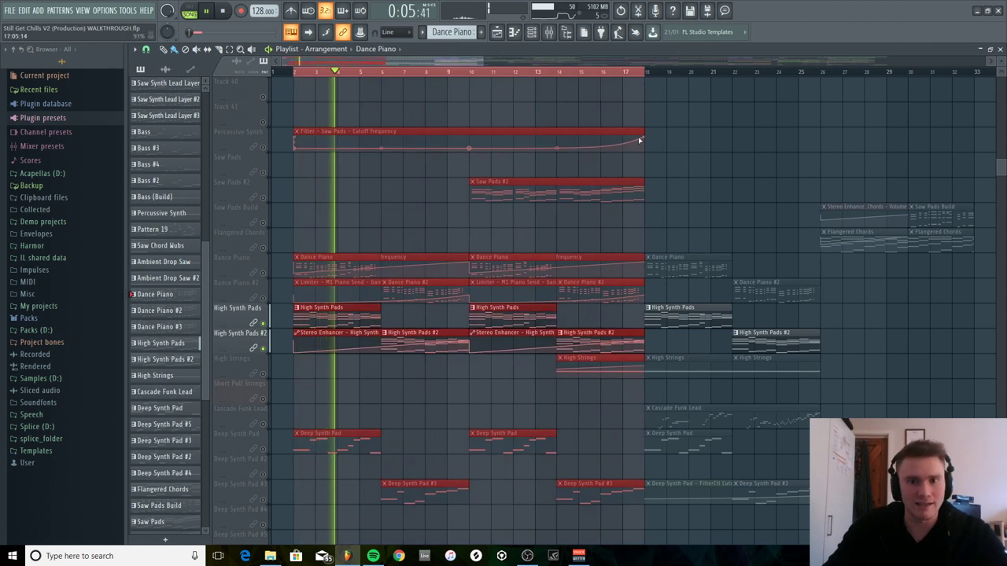
pyautogui.hotkey('ctrl', 'd')
# Inspect the High Synth Pads notes in the piano roll and its Sylenth1 instrument while the song plays.
pyautogui.doubleClick(367, 317)
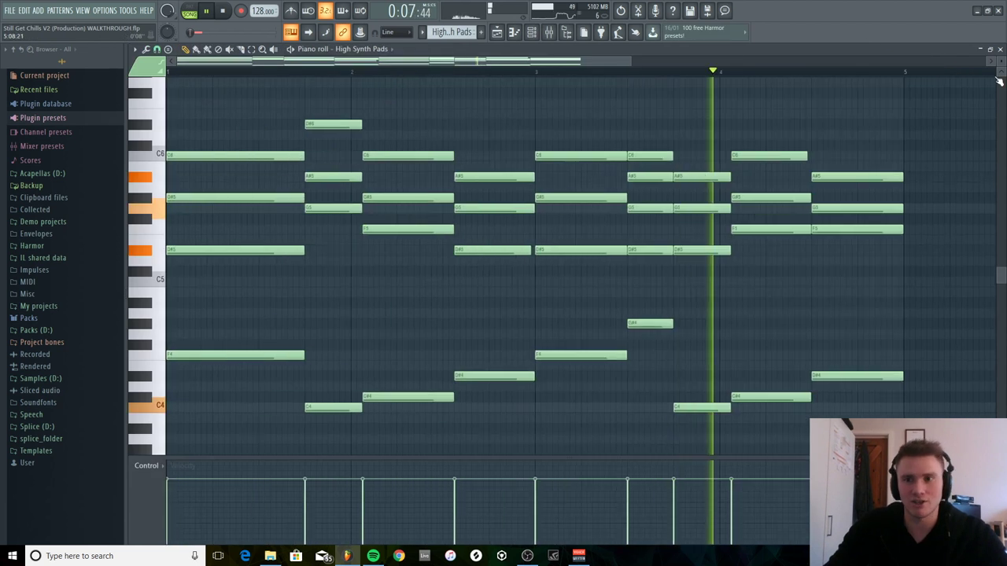
pyautogui.click(1001, 49)
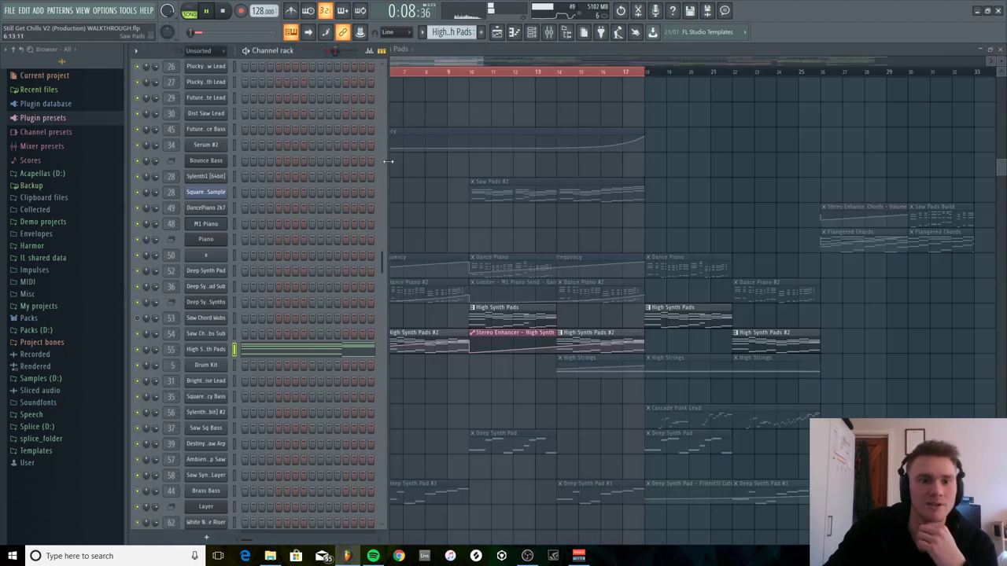
pyautogui.click(222, 349)
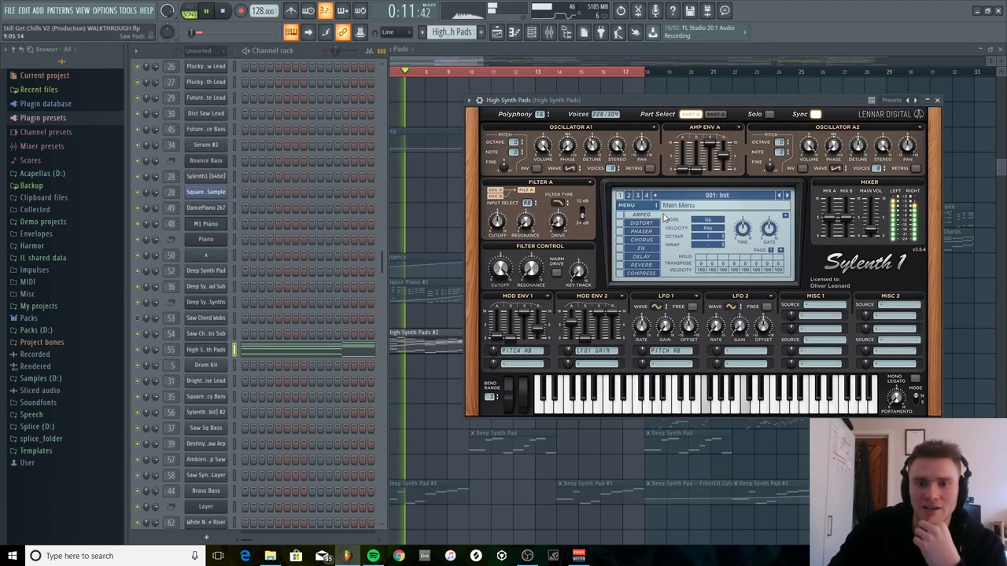
pyautogui.press('space')
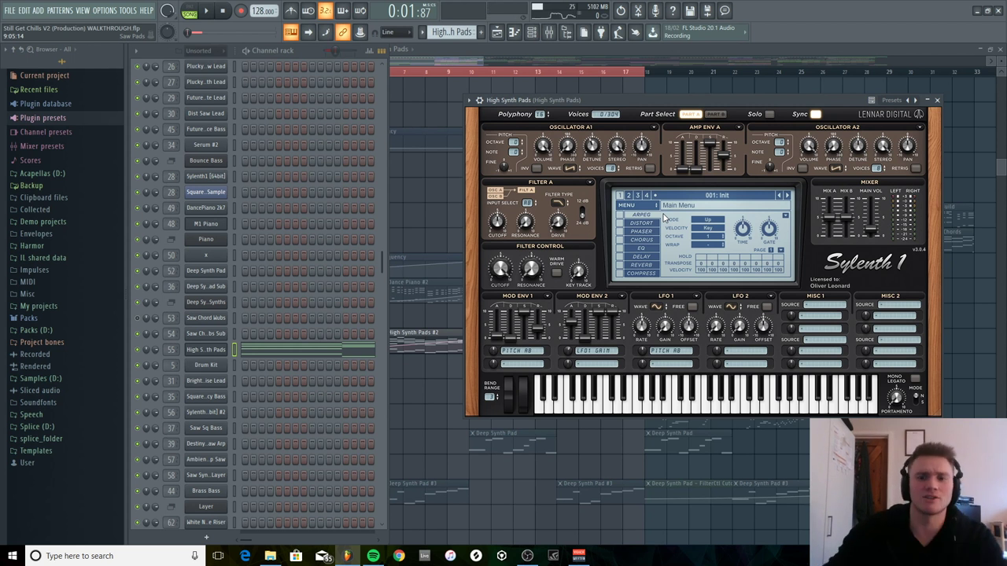
# Inspect Fruity parametric EQ 2, Fruity delay bank, Fruity Reeverb 2 and Fruity Limiter on the High Synth Pads mixer track during playback.
pyautogui.click(570, 48)
pyautogui.press('space')
pyautogui.press('F9')
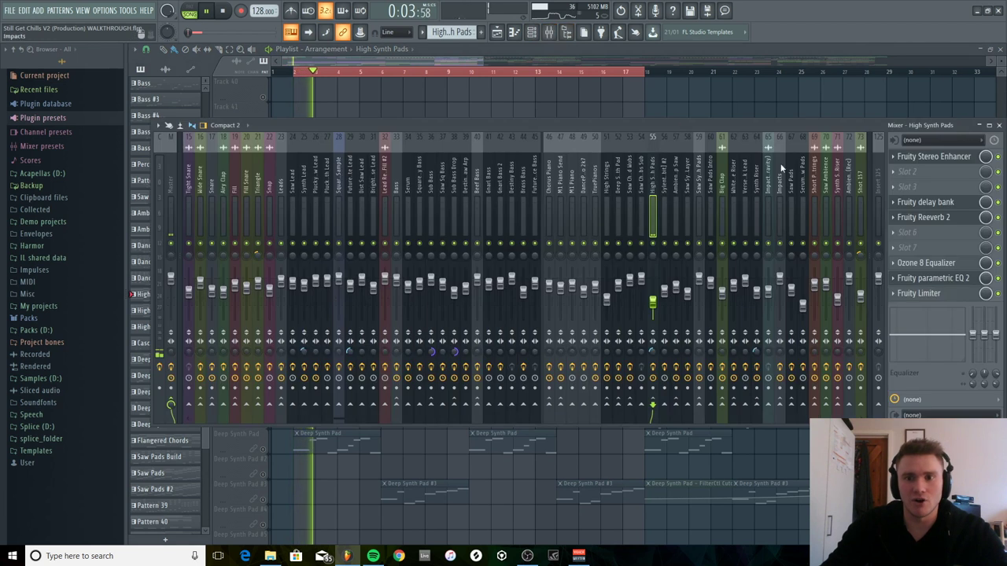
pyautogui.click(932, 278)
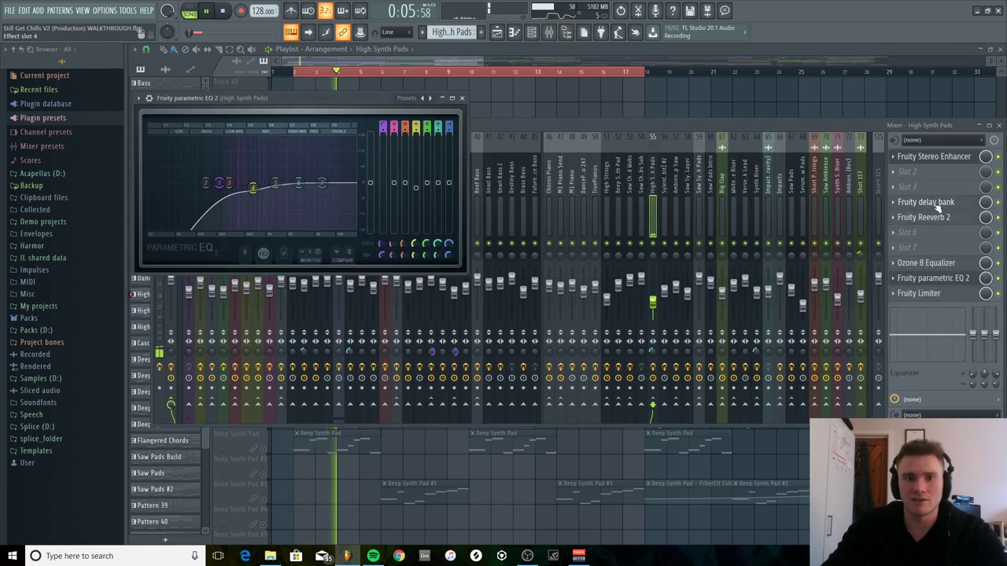
pyautogui.click(933, 203)
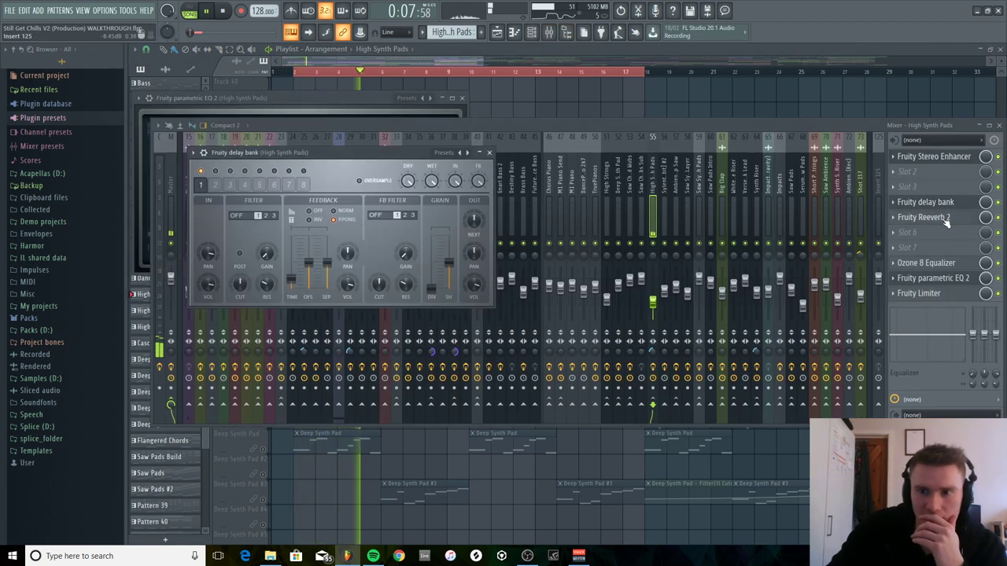
pyautogui.click(944, 218)
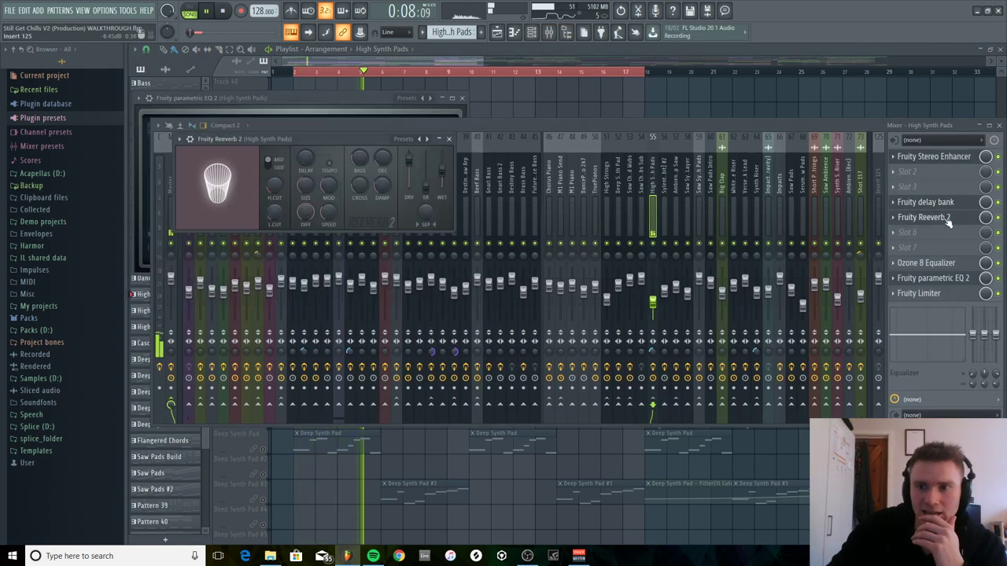
pyautogui.click(935, 293)
pyautogui.click(932, 278)
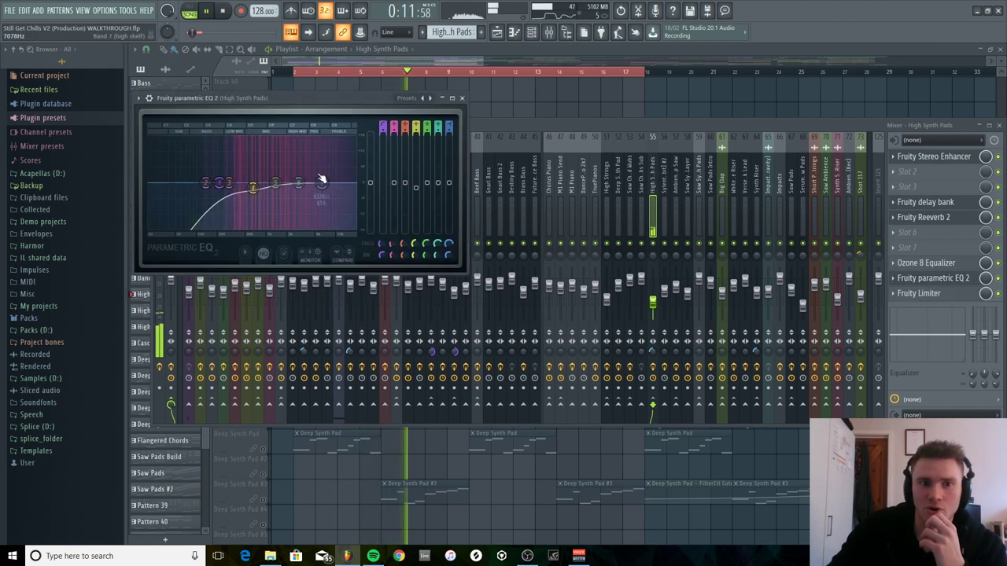
pyautogui.click(435, 51)
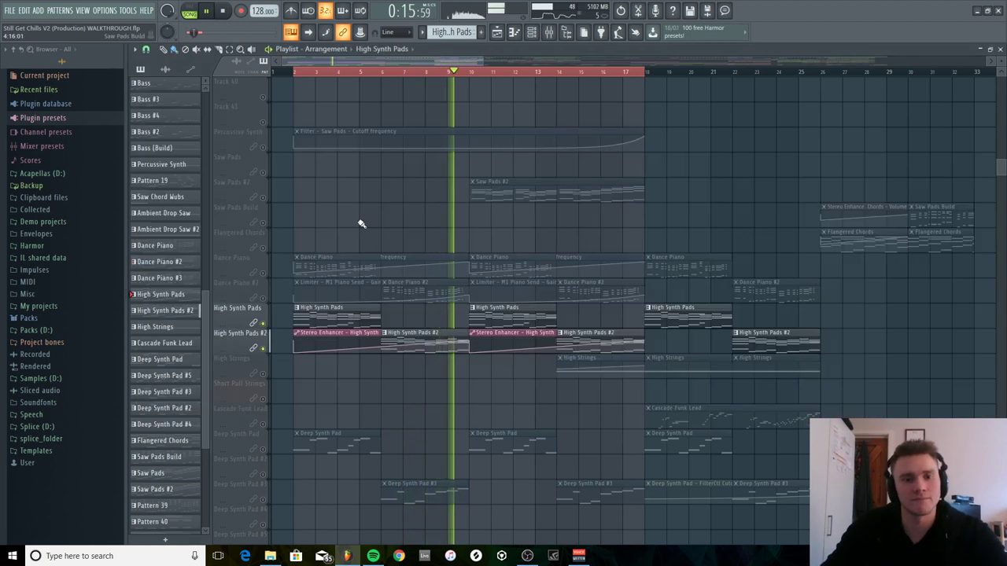
# Stop playback, move the playhead to bar 10, and unmute the Deep Synth Pad and Deep Synth Pad #3 playlist tracks.
pyautogui.press('space')
pyautogui.scroll(-3, 359, 225)
pyautogui.scroll(-1, 356, 273)
pyautogui.click(479, 82)
pyautogui.hotkey('ctrl', 'z')
pyautogui.click(474, 71)
pyautogui.click(264, 324)
pyautogui.click(265, 376)
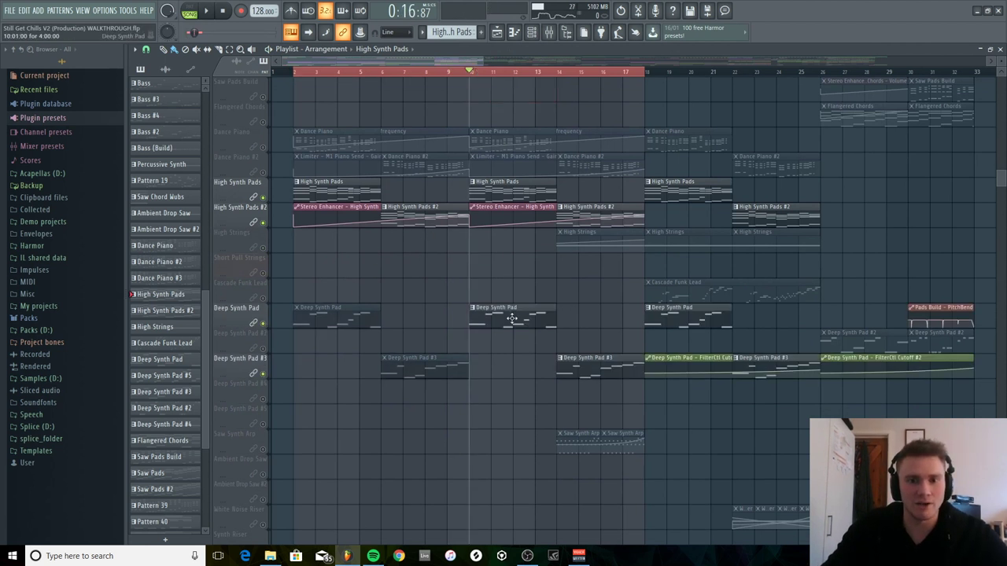
# Play from bar 10 and review the effects chain of the Deep Synth Pad mixer track.
pyautogui.press('space')
pyautogui.press('F9')
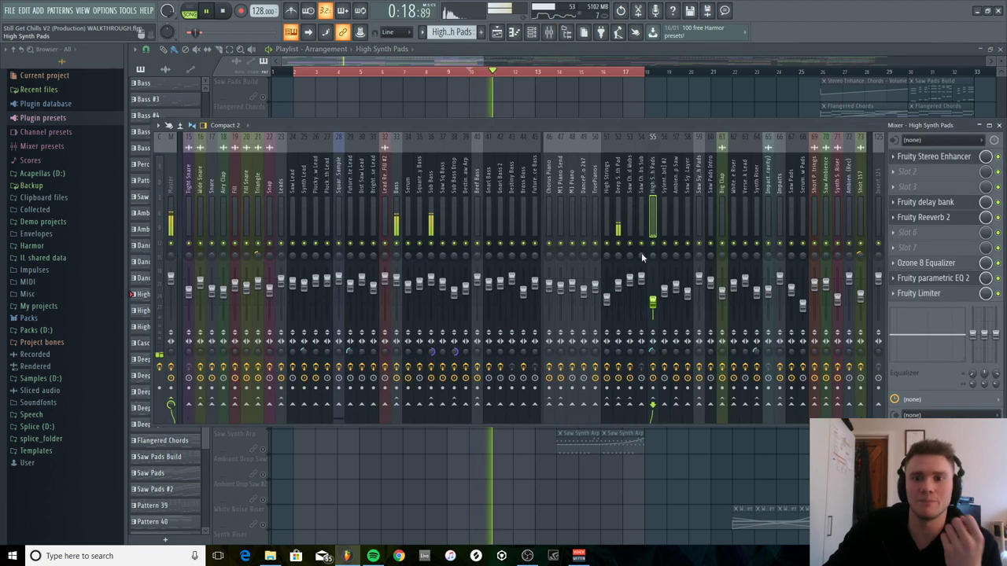
pyautogui.click(620, 195)
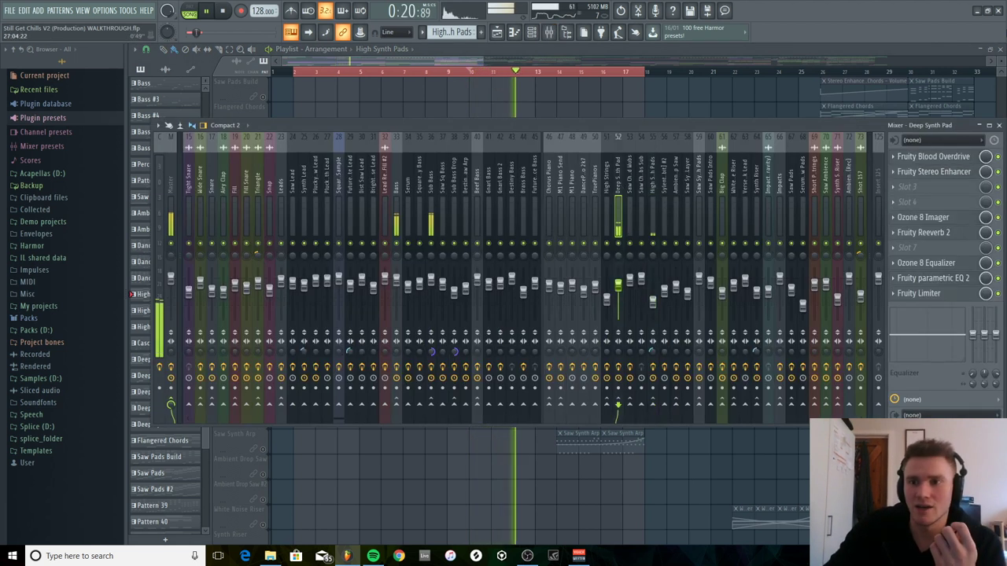
# Inspect the Deep Synth Pad pattern's notes for the Deep Synth Pad Synths channel in the piano roll.
pyautogui.press('F5')
pyautogui.press('F6')
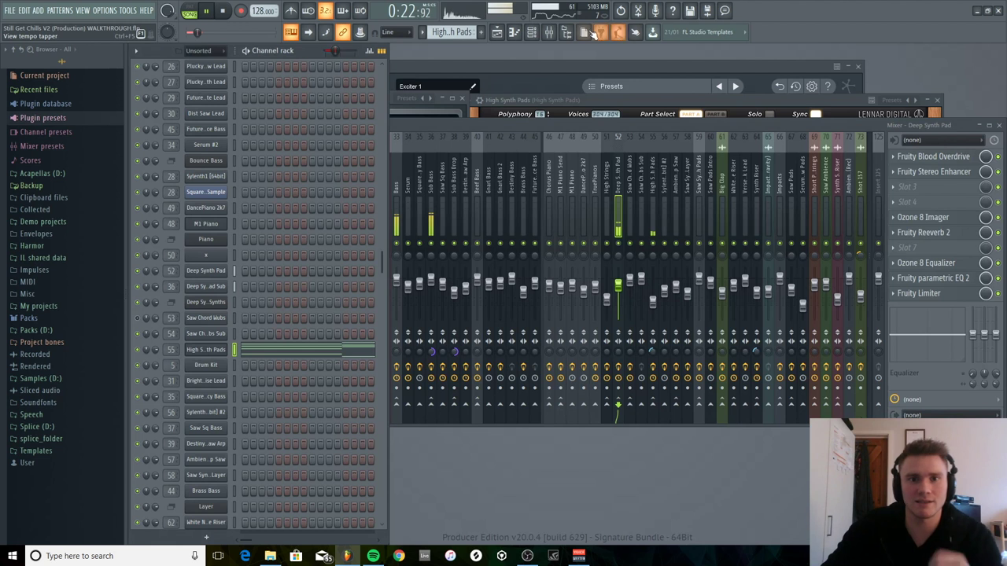
pyautogui.press('F5')
pyautogui.press('F7')
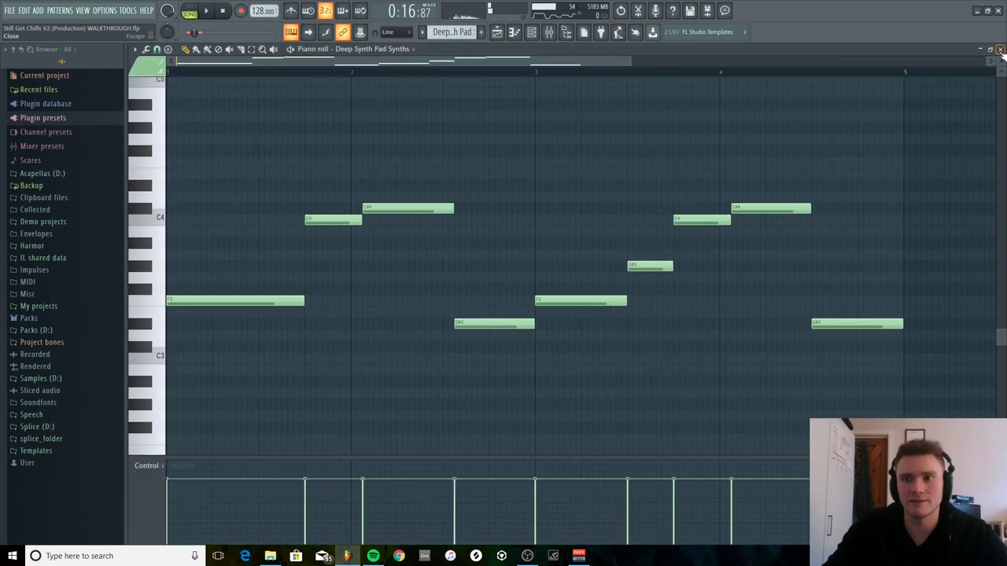
pyautogui.click(1000, 49)
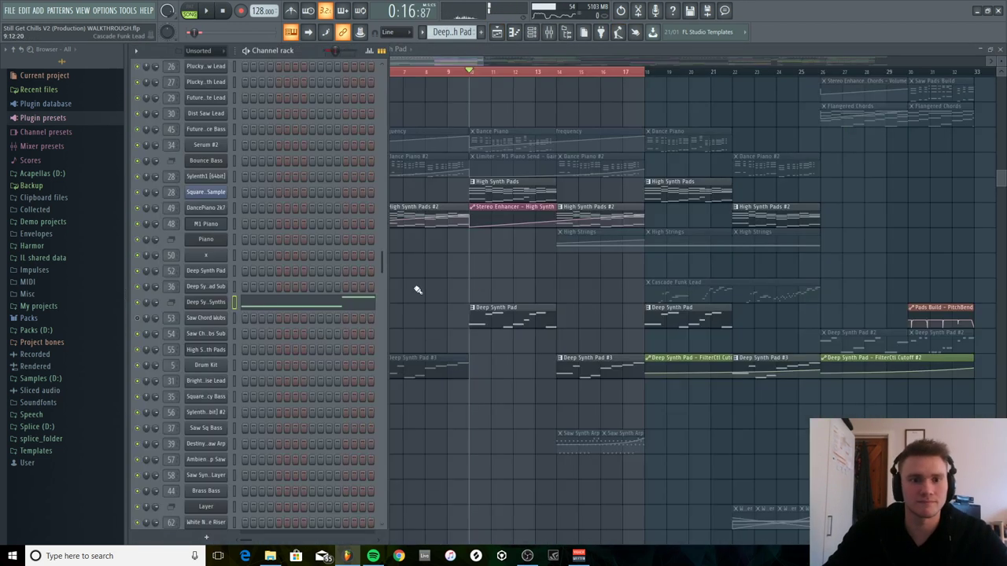
# Inspect the Deep Synth Pad Sub instrument within its layer and PSP VintageWarmer2 on its Sub Bass mixer track.
pyautogui.click(214, 303)
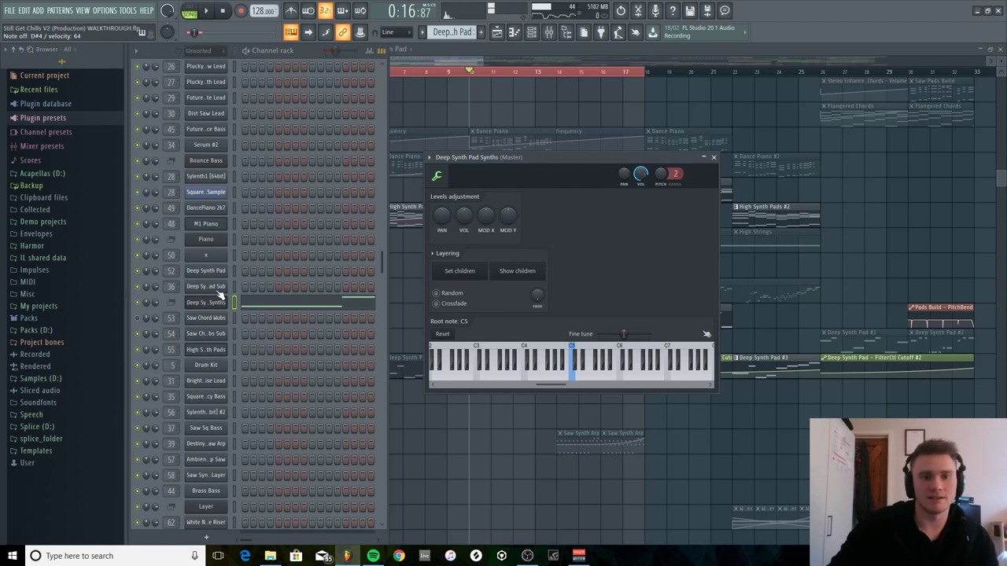
pyautogui.click(215, 287)
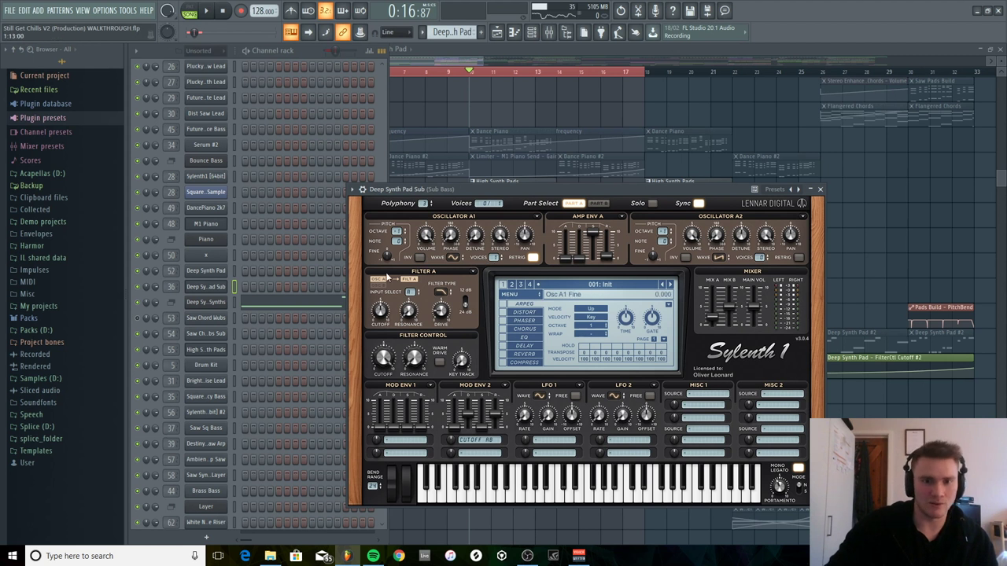
pyautogui.click(548, 31)
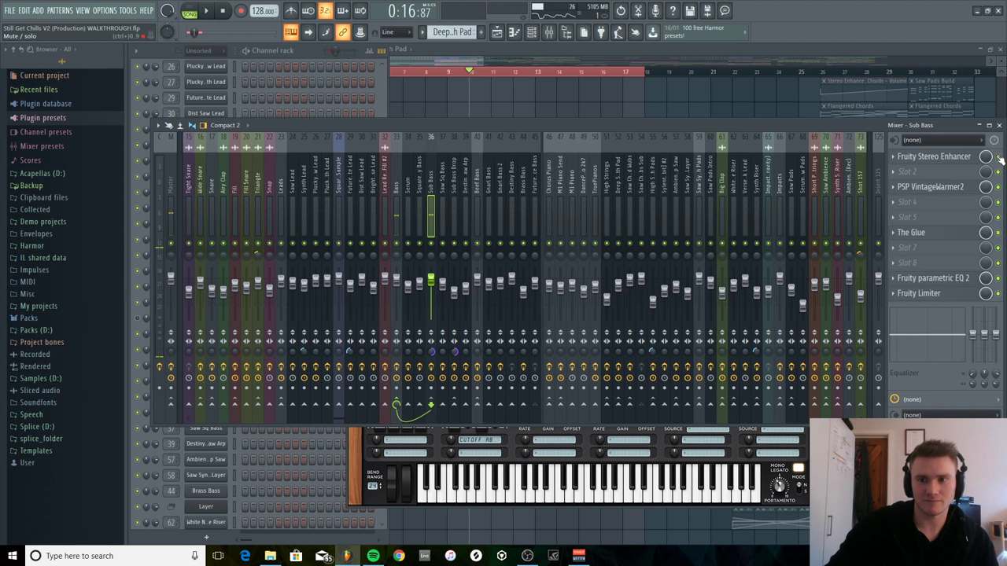
pyautogui.click(951, 188)
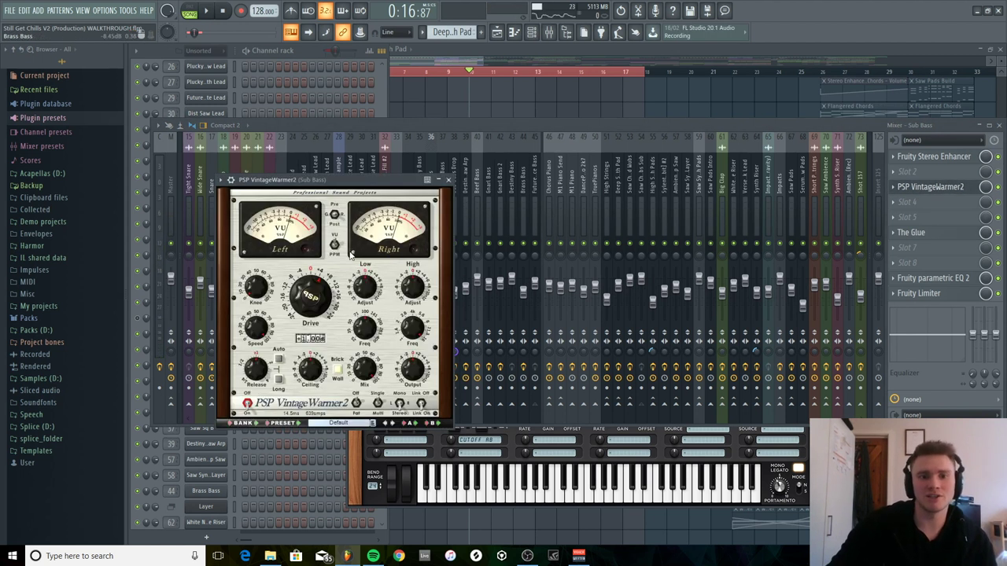
pyautogui.click(442, 136)
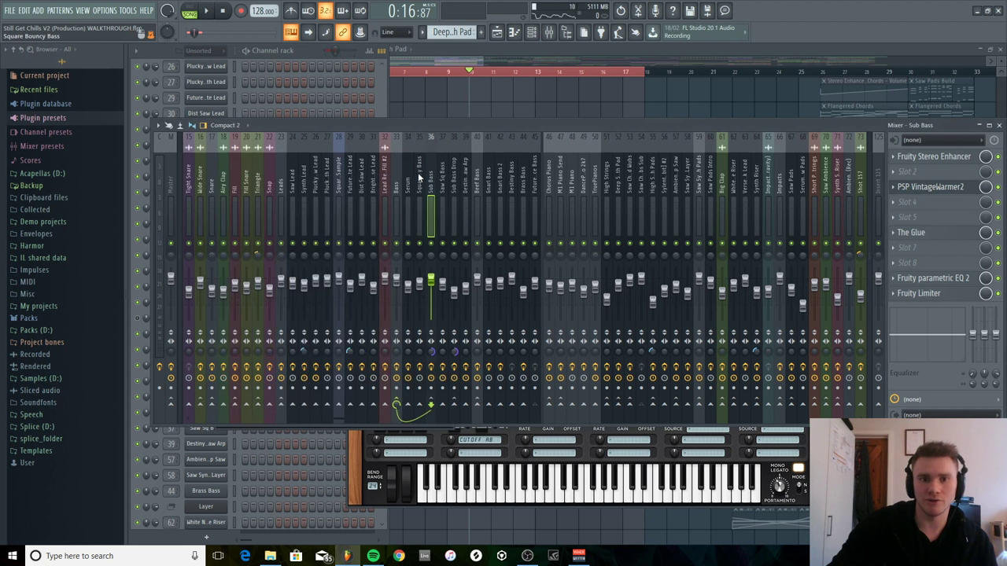
# Inspect the Deep Synth Pad Sylenth1 instrument and its Fruity Blood Overdrive and Ozone 8 Imager effects.
pyautogui.click(310, 52)
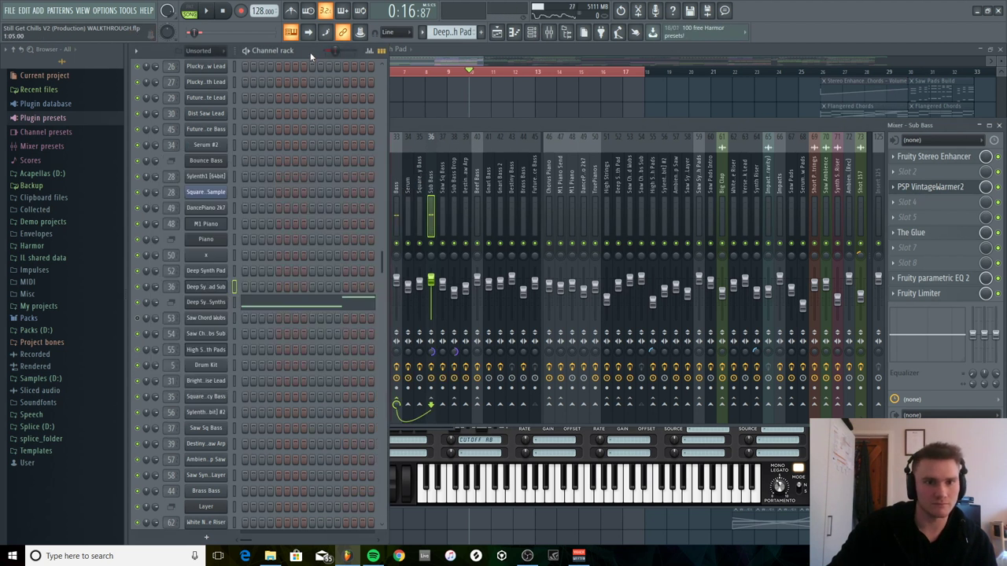
pyautogui.click(207, 271)
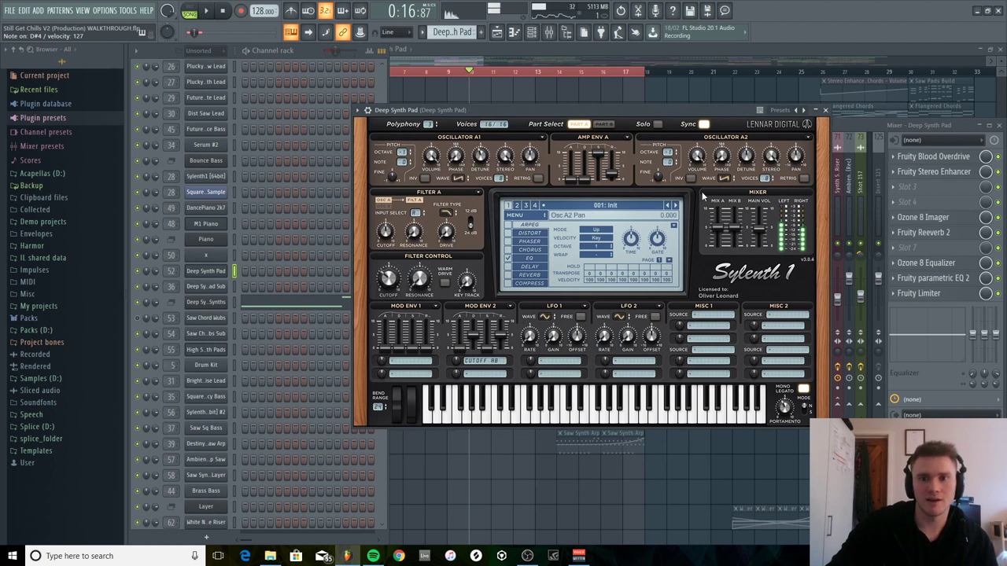
pyautogui.click(949, 162)
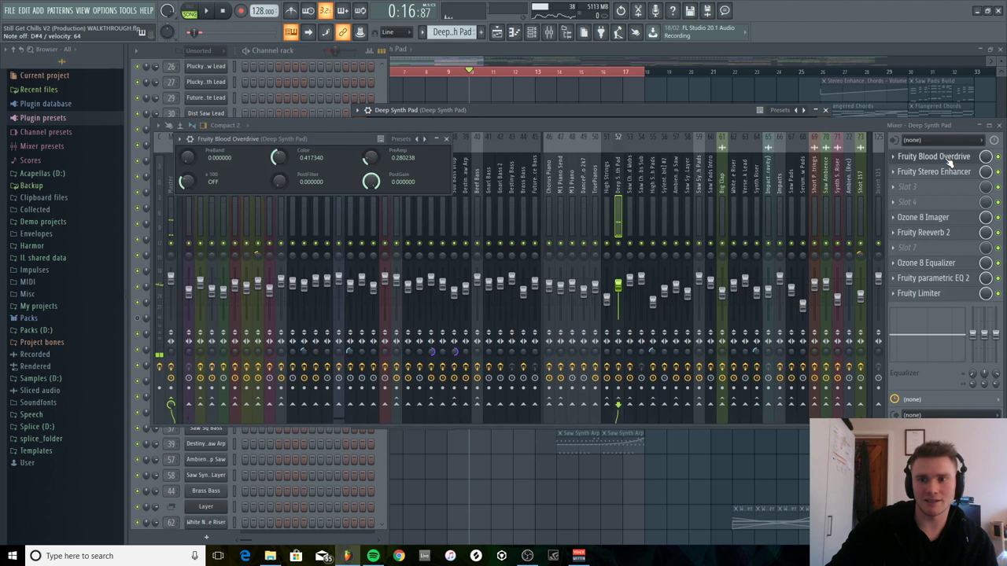
pyautogui.click(950, 157)
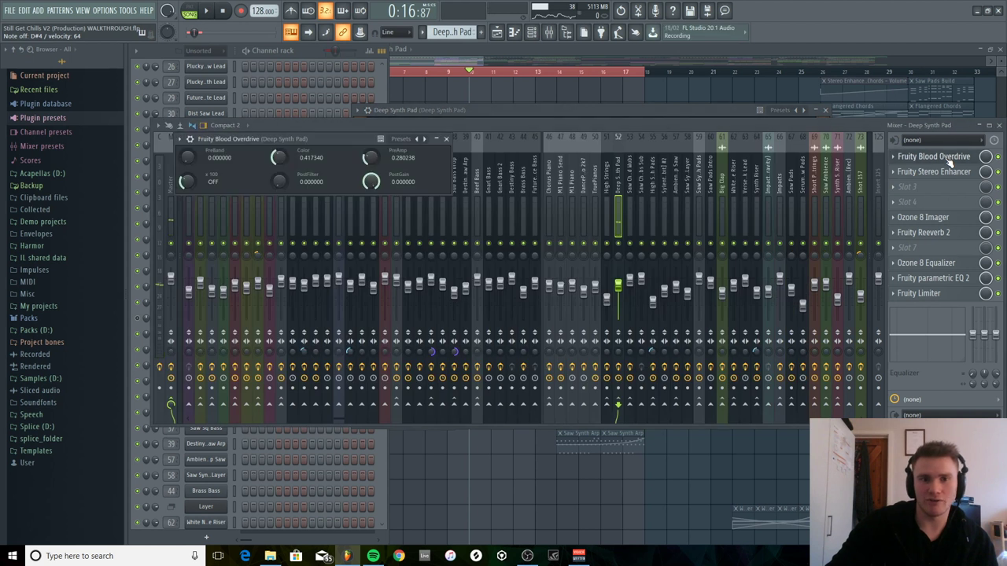
pyautogui.click(938, 218)
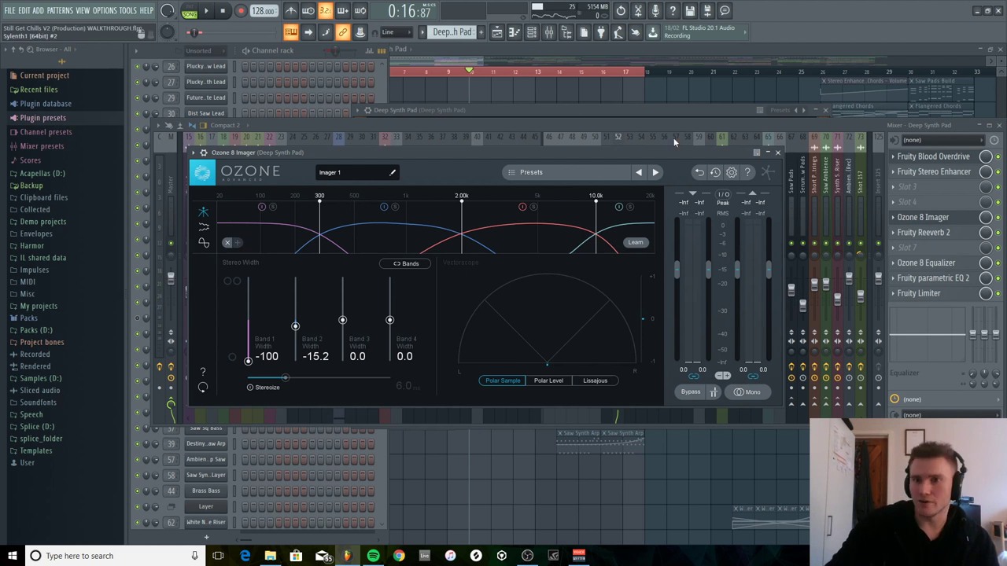
# Set the low cut of Fruity Reeverb 2 on the Deep Synth Pad mixer track to 301 Hz and view its Fruity parametric EQ 2.
pyautogui.click(741, 124)
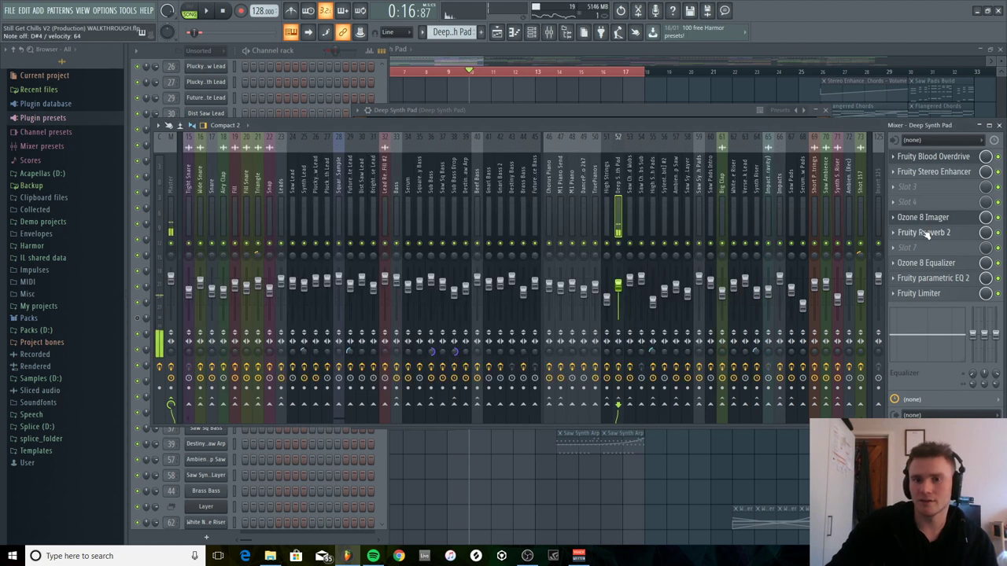
pyautogui.click(927, 233)
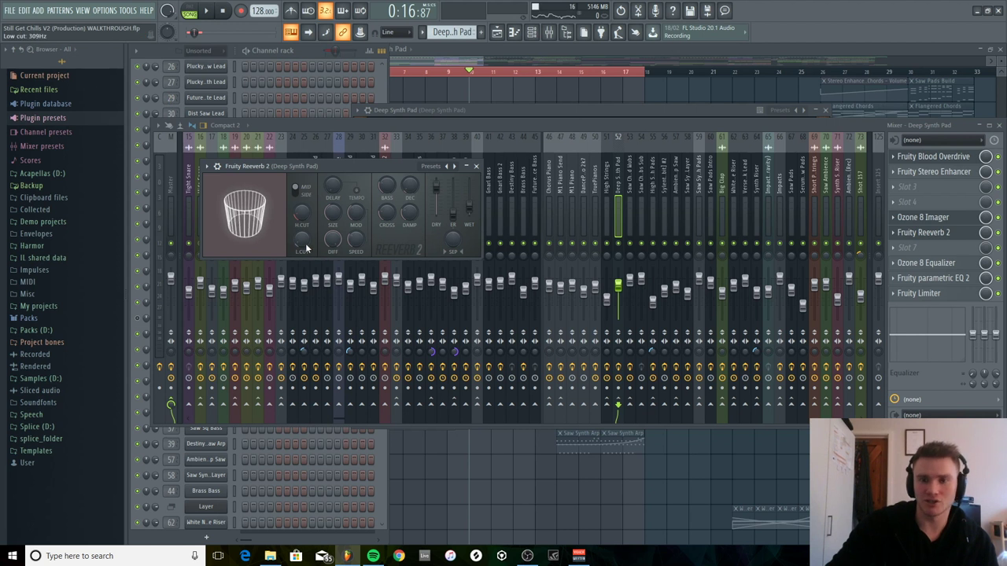
pyautogui.moveTo(306, 245); pyautogui.dragTo(306, 248)
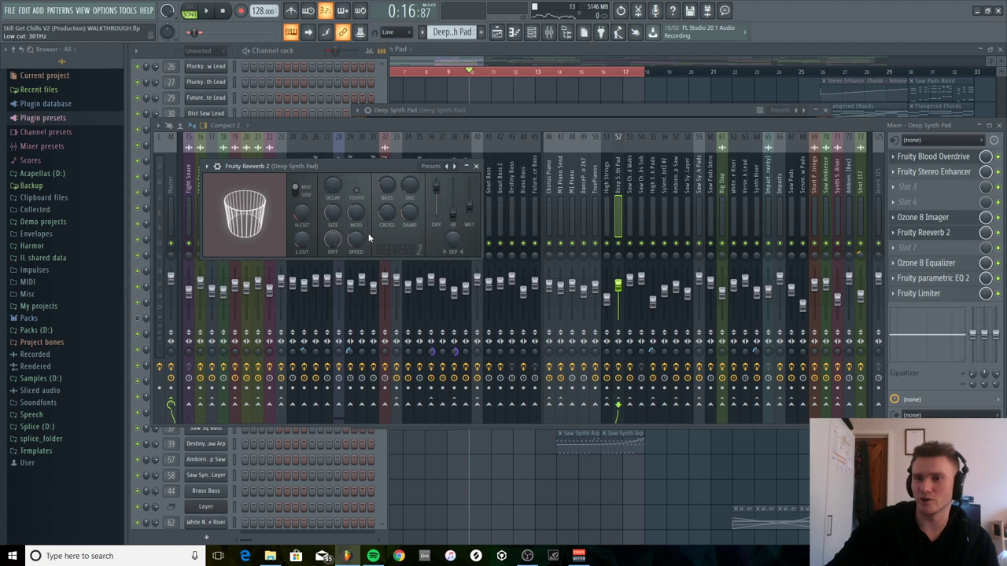
pyautogui.click(928, 278)
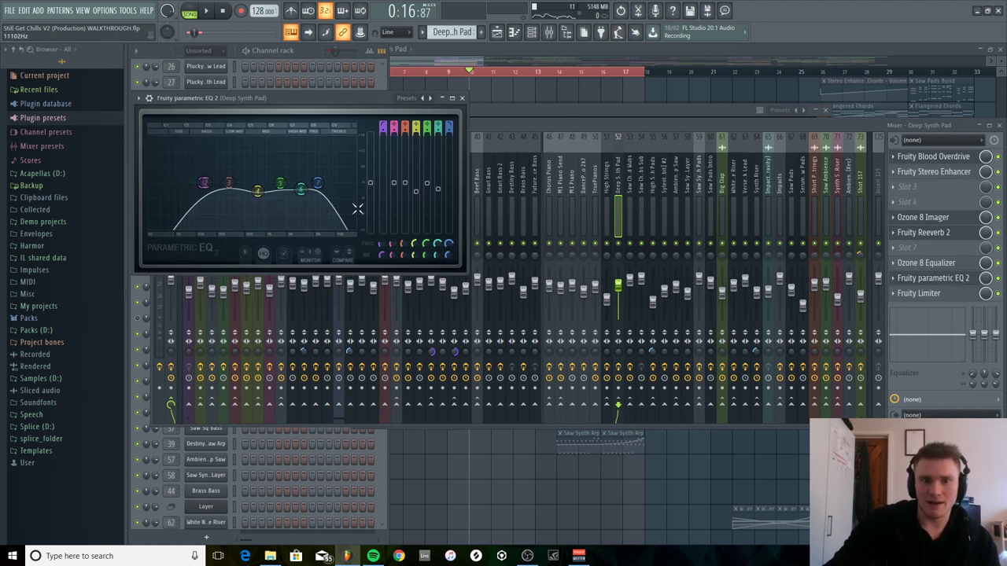
# Play the looped section and unmute the Dance Piano #2 and Dance Piano tracks to hear them with the synth pads.
pyautogui.click(539, 45)
pyautogui.press('space')
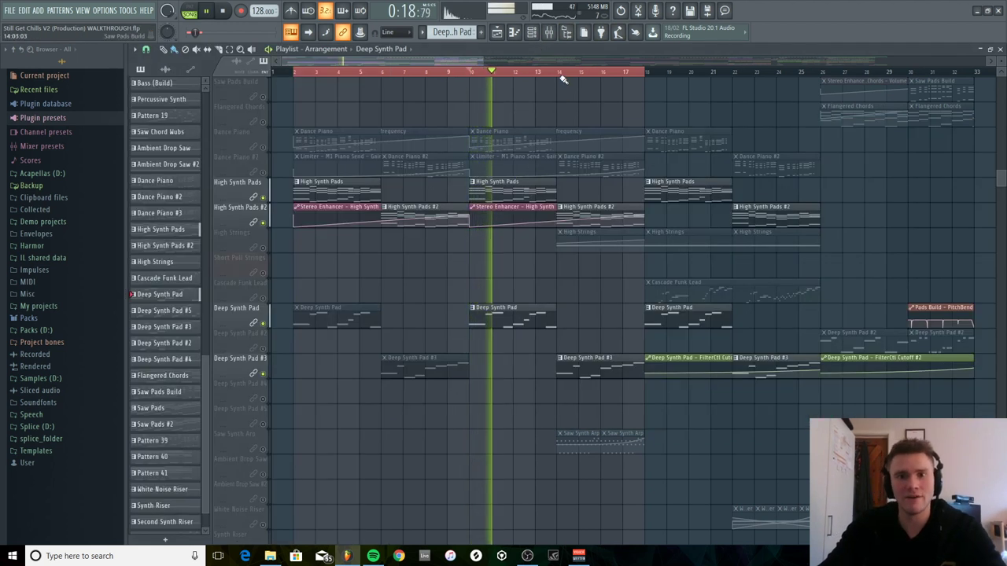
pyautogui.click(262, 171)
pyautogui.click(263, 147)
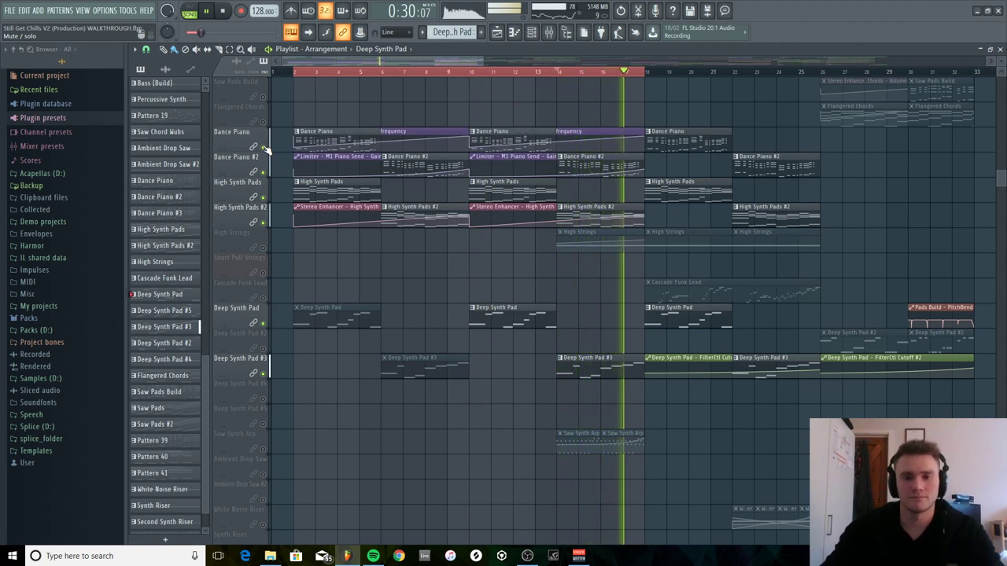
pyautogui.press('space')
# Clear the playlist's time selection, return the playhead to the start and unmute all tracks.
pyautogui.doubleClick(299, 72)
pyautogui.click(275, 73)
pyautogui.rightClick(264, 147)
pyautogui.rightClick(264, 147)
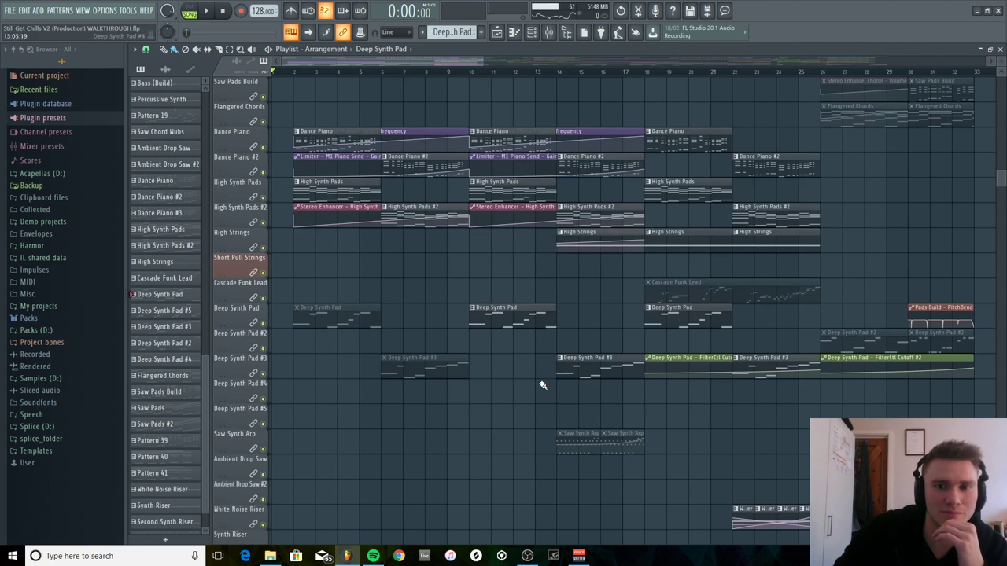
# Play from bar 14 and examine the High Strings pattern's notes in the piano roll.
pyautogui.click(558, 73)
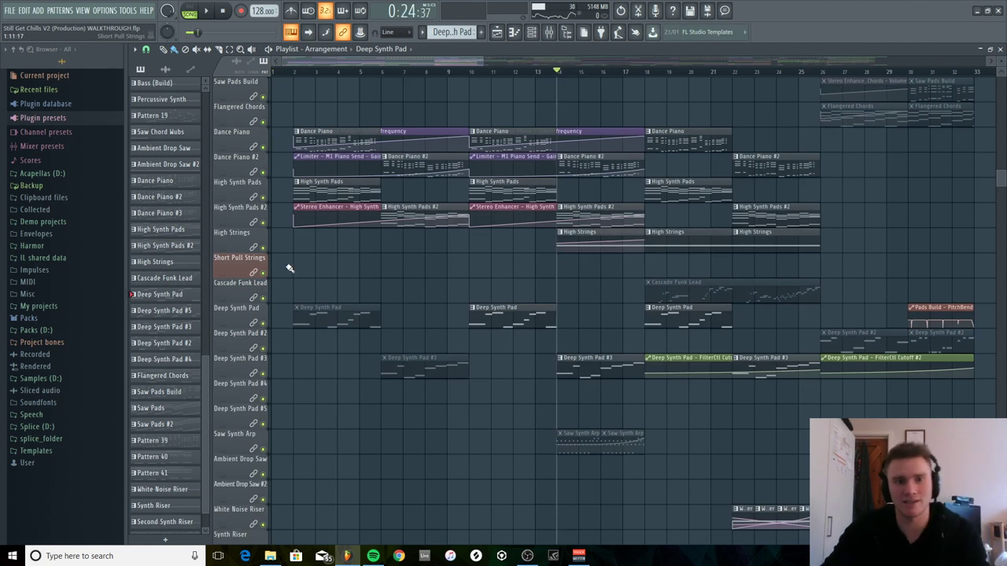
pyautogui.press('space')
pyautogui.doubleClick(585, 235)
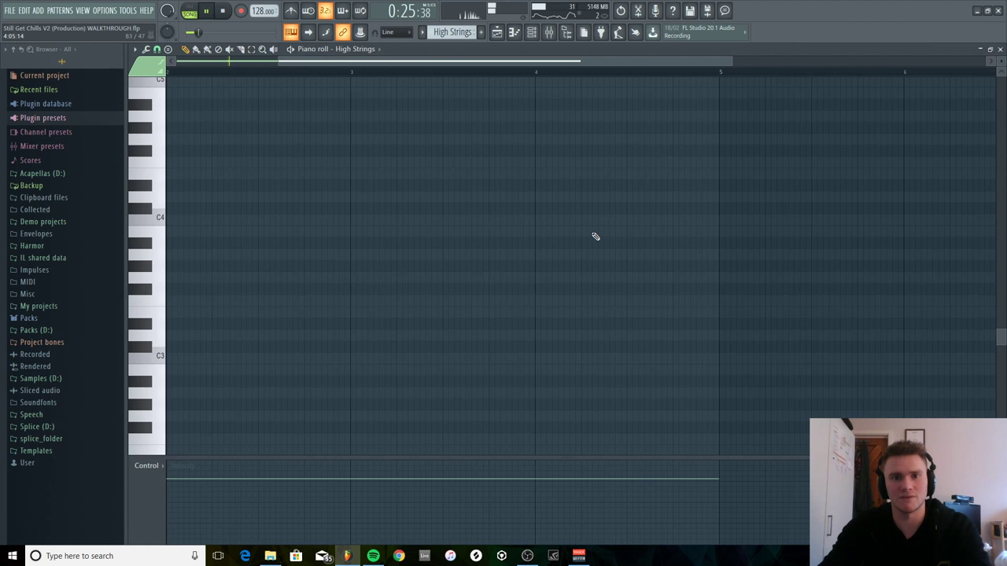
pyautogui.press('Escape')
pyautogui.scroll(2, 373, 174)
pyautogui.scroll(-5, 373, 177)
pyautogui.press('space')
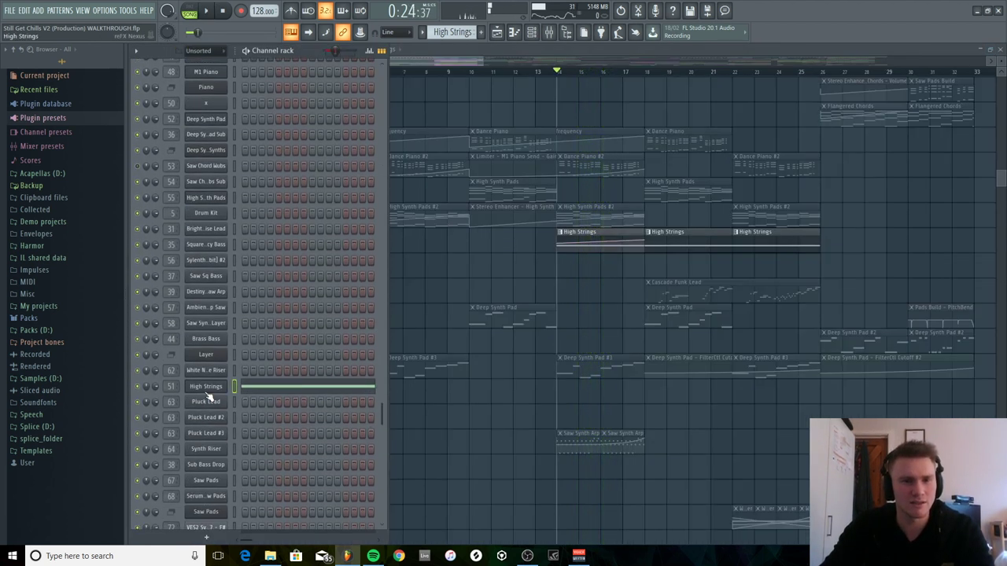
# Inspect the High Strings Nexus instrument and its mixer effects chain, play the part and end the High Strings track's solo.
pyautogui.click(206, 386)
pyautogui.press('n')
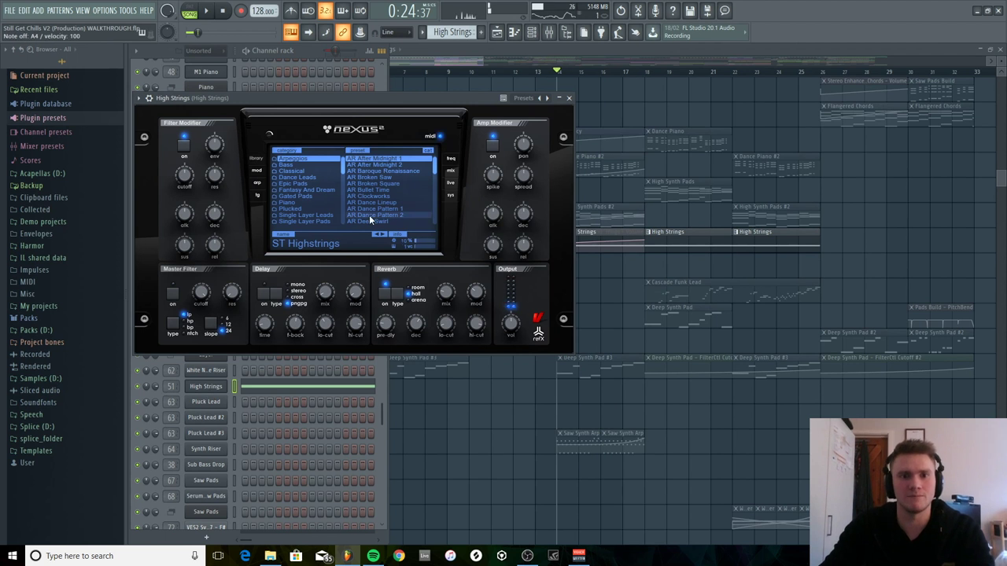
pyautogui.click(548, 31)
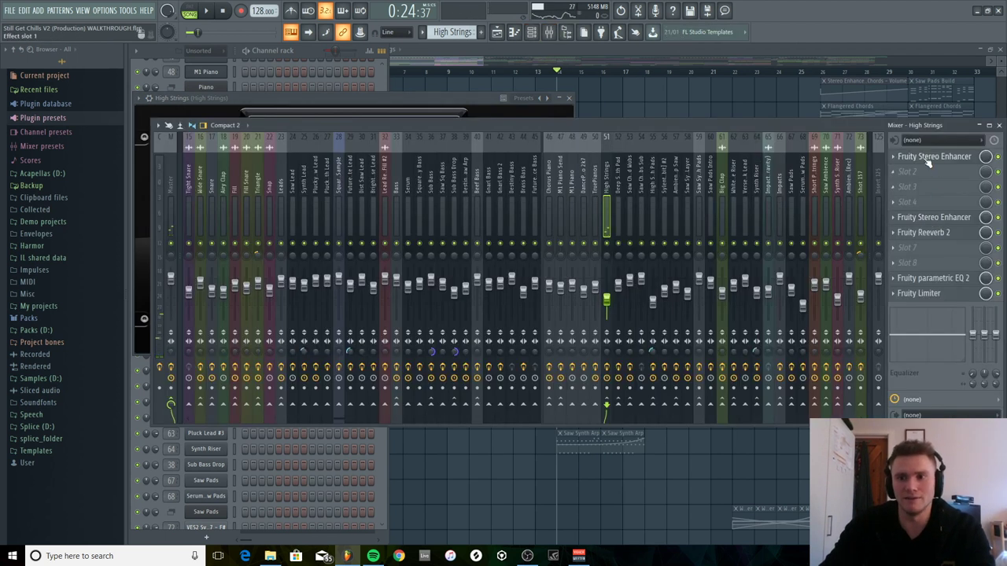
pyautogui.click(576, 53)
pyautogui.press('space')
pyautogui.press('space')
pyautogui.rightClick(264, 248)
# Solo the Shot 157, Synth Shot Riser, Saw Ambience, Sub Bass Impact #2, Impact (Gravity) and Sub Bass Impact tracks together.
pyautogui.click(297, 73)
pyautogui.scroll(-12, 325, 310)
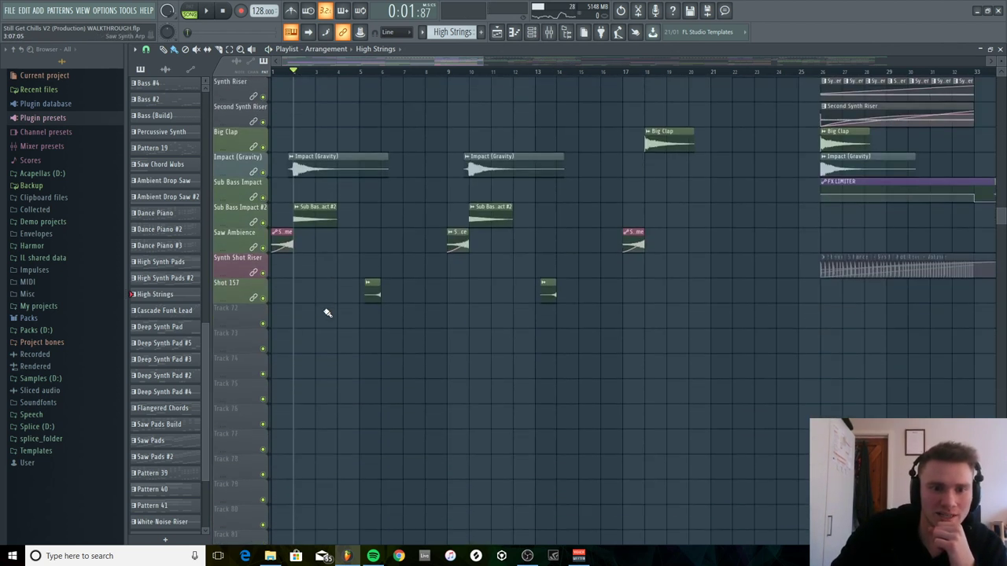
pyautogui.click(263, 300)
pyautogui.click(262, 298)
pyautogui.rightClick(263, 297)
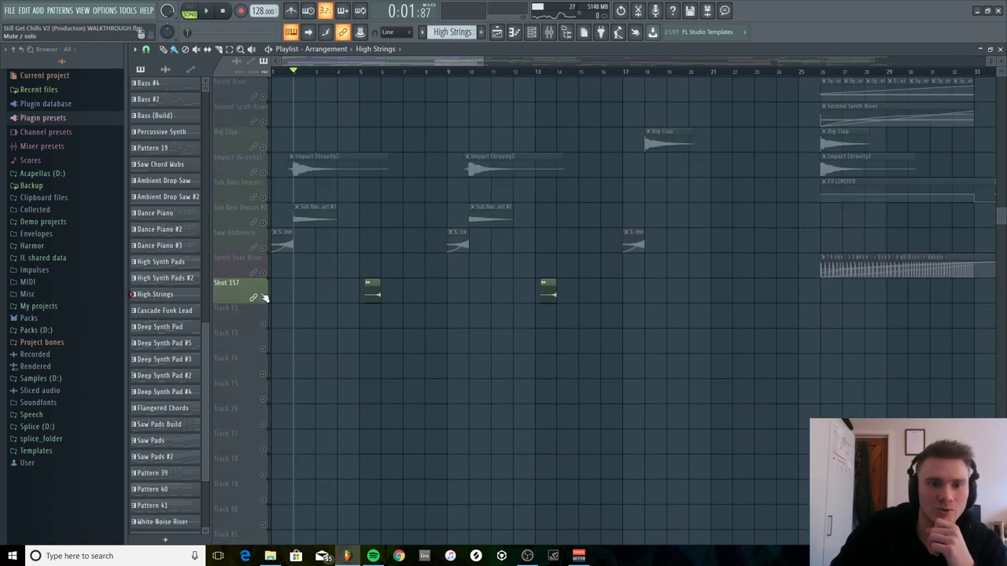
pyautogui.click(263, 273)
pyautogui.click(263, 248)
pyautogui.click(263, 222)
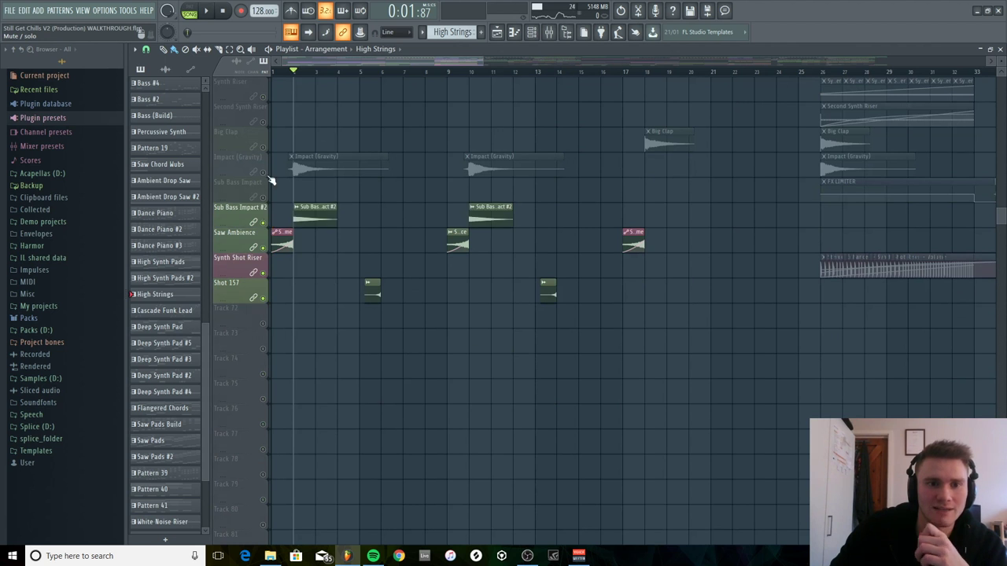
pyautogui.click(263, 172)
pyautogui.click(262, 198)
# Play the isolated effects tracks from the start of the arrangement and move the playhead to bar 2.
pyautogui.scroll(1, 287, 99)
pyautogui.click(271, 72)
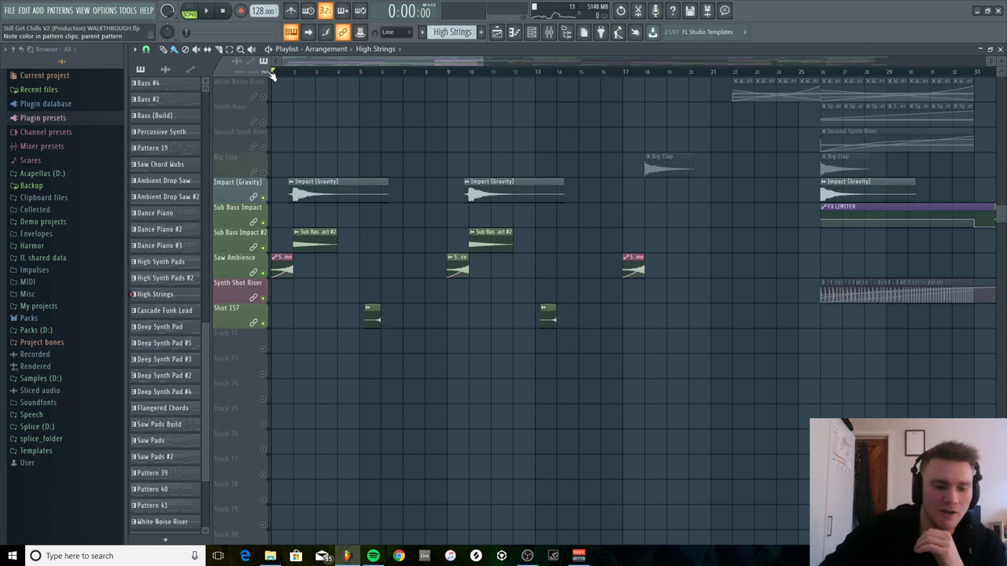
pyautogui.press('space')
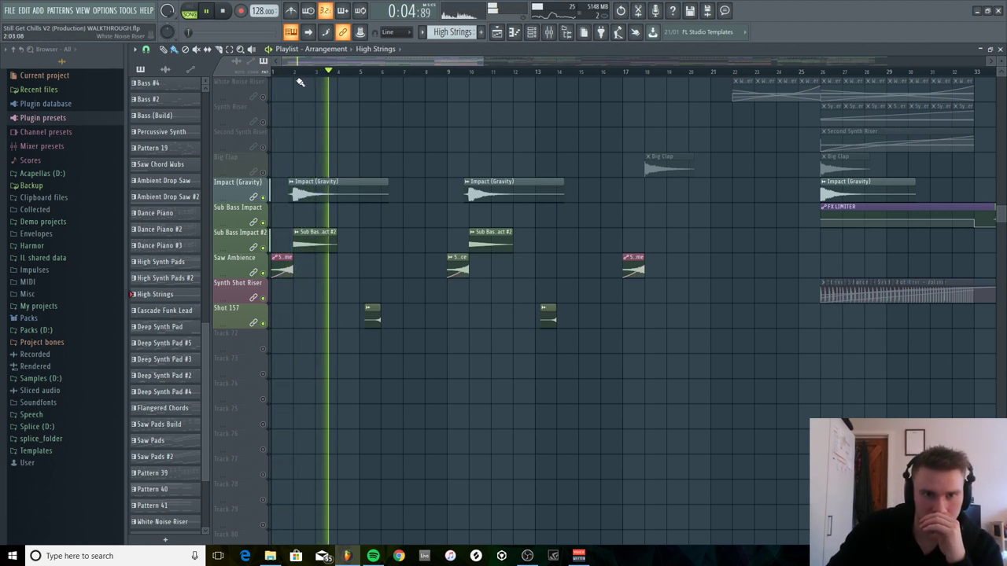
pyautogui.press('space')
pyautogui.click(299, 75)
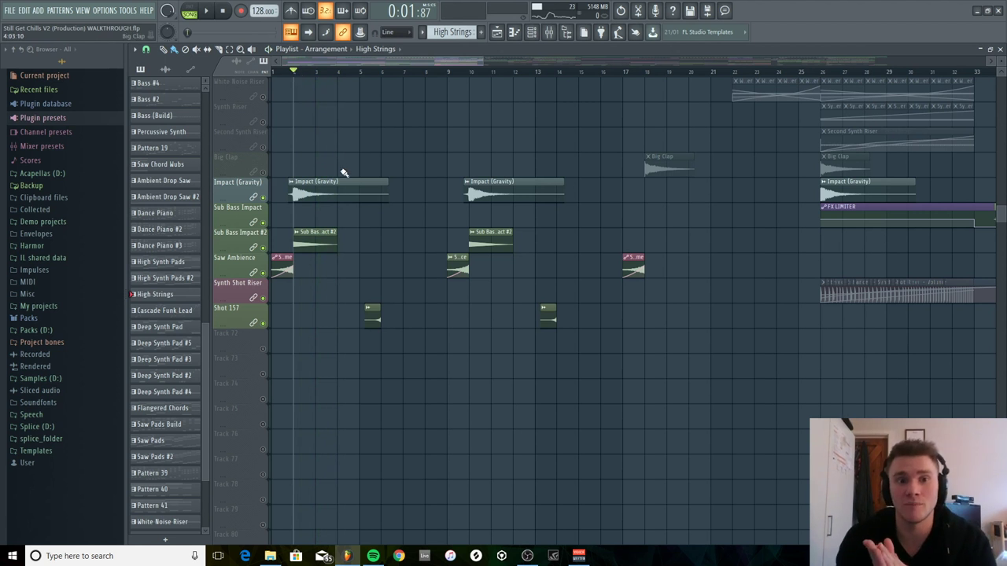
# Inspect the sample settings of the Impact (Gravity) and Sub Bass Impact #2 audio clips.
pyautogui.doubleClick(334, 190)
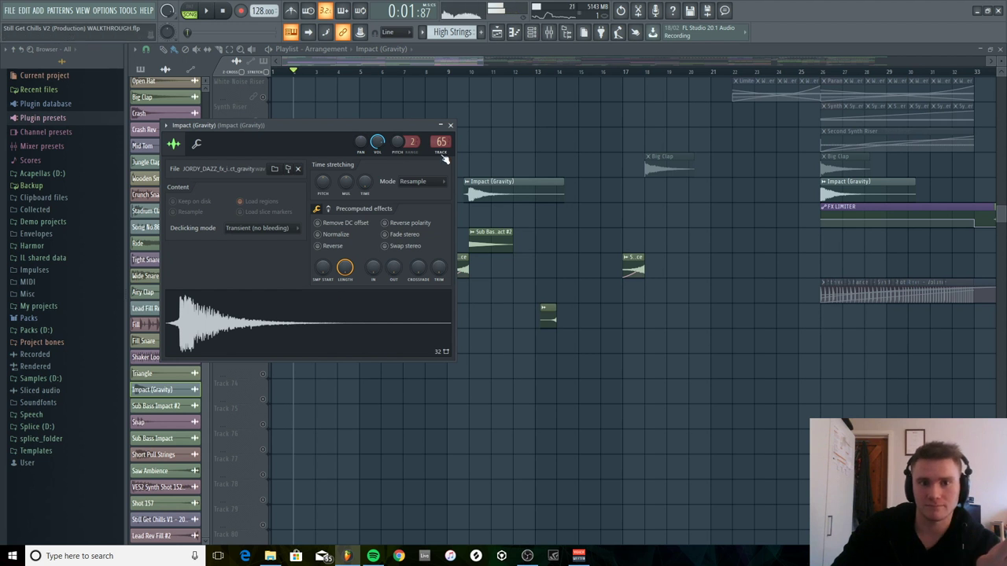
pyautogui.click(450, 125)
pyautogui.doubleClick(306, 242)
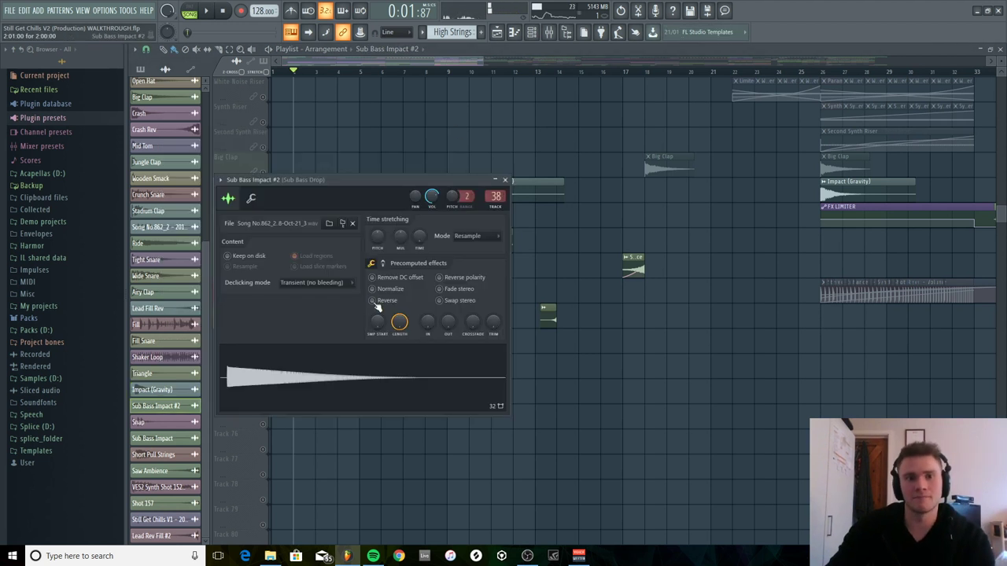
pyautogui.click(503, 180)
# Preview the Saw Ambience sample with Reverse enabled and restore its original direction.
pyautogui.doubleClick(284, 270)
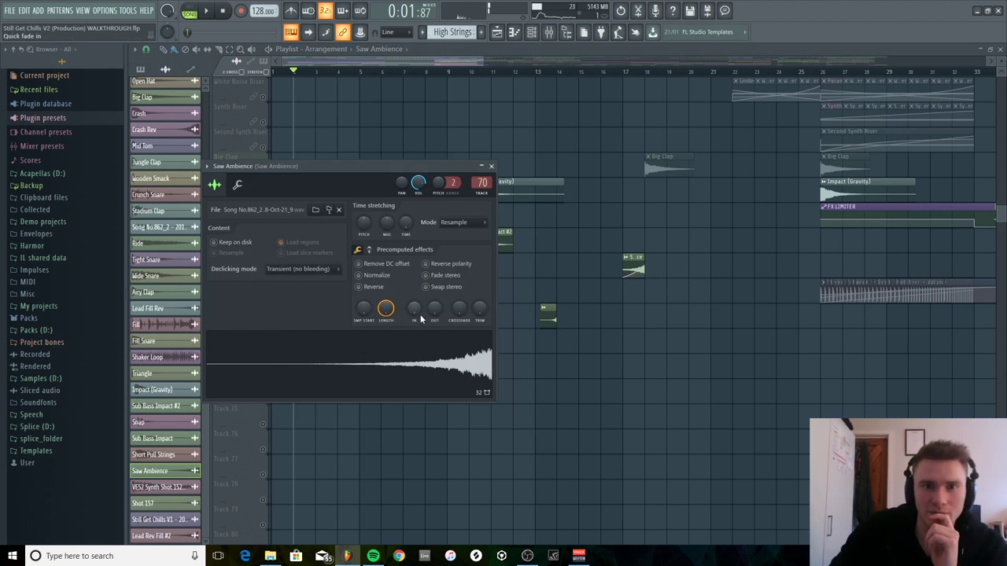
pyautogui.click(375, 288)
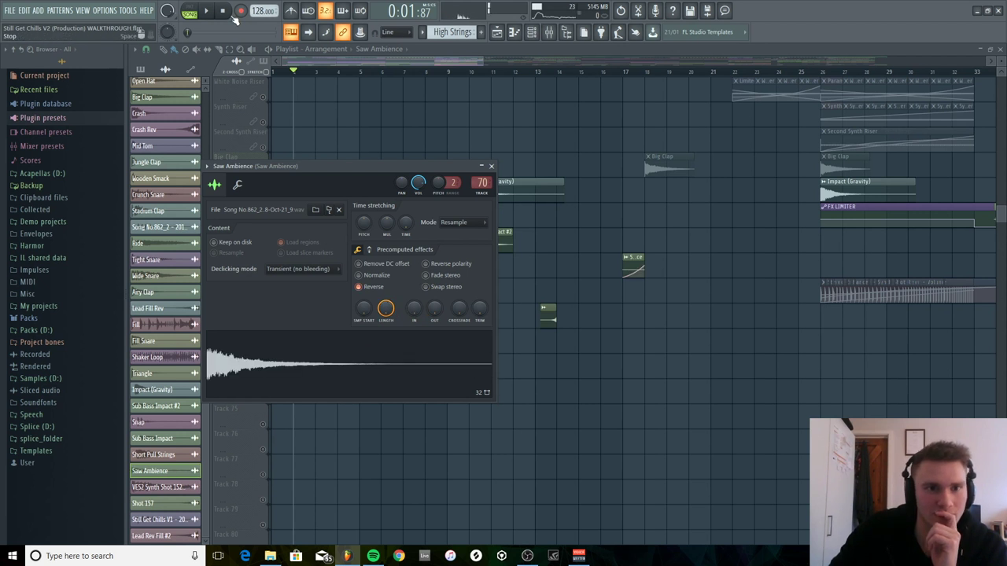
pyautogui.press('space')
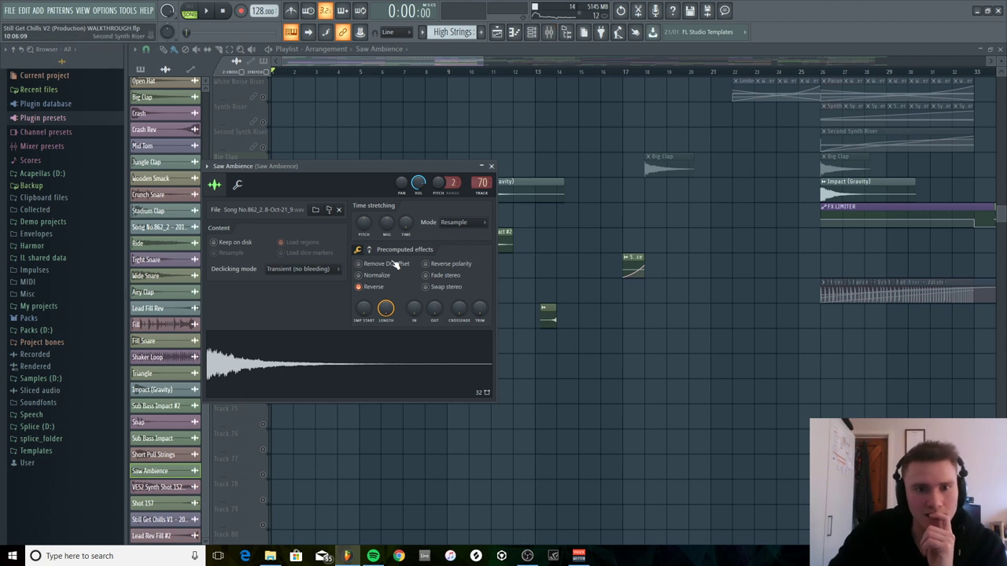
pyautogui.click(372, 288)
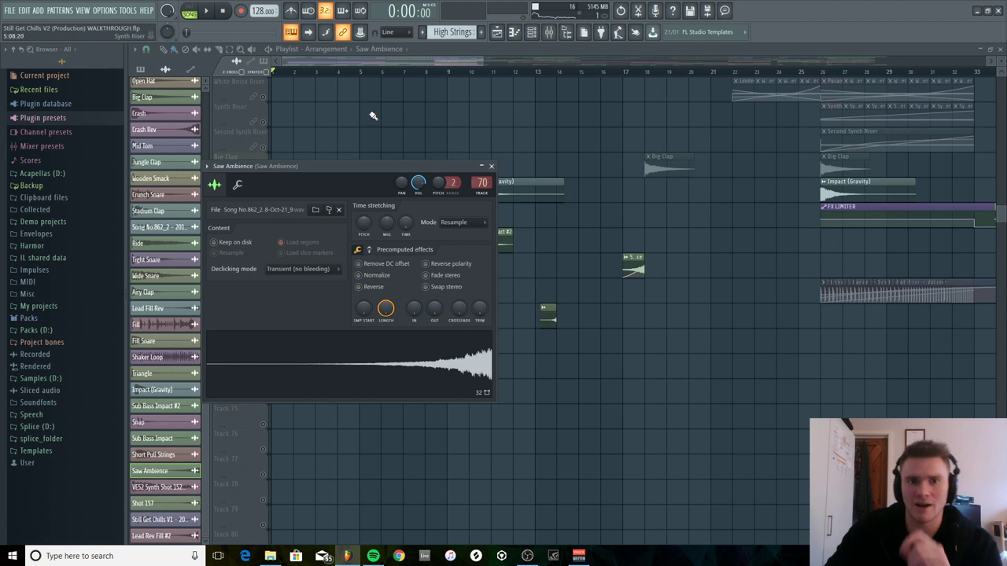
pyautogui.click(491, 166)
# Examine the Shot 157 clip near bar 5 by enabling Reverse on its sample and disabling it again.
pyautogui.moveTo(319, 74); pyautogui.dragTo(301, 78)
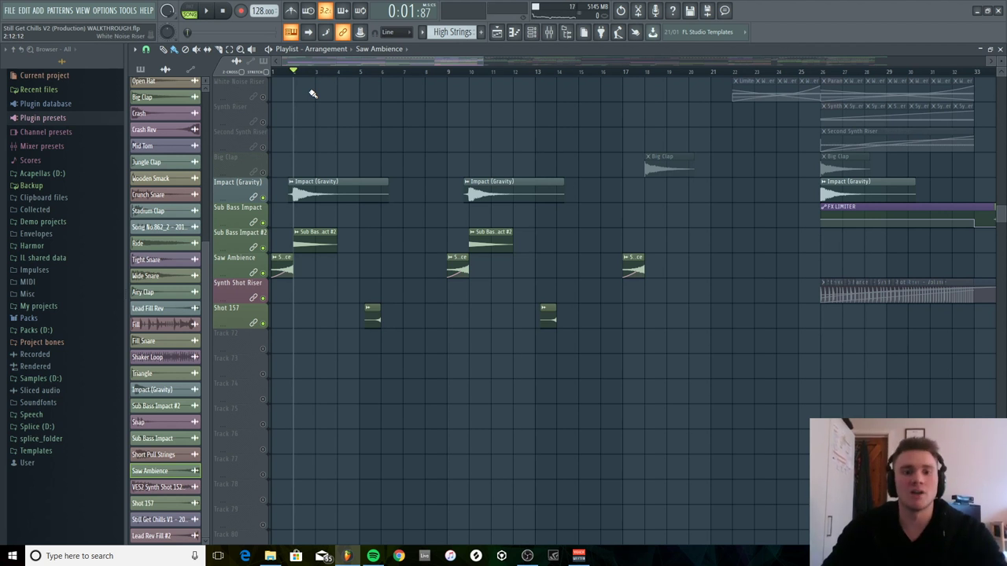
pyautogui.click(368, 76)
pyautogui.doubleClick(374, 319)
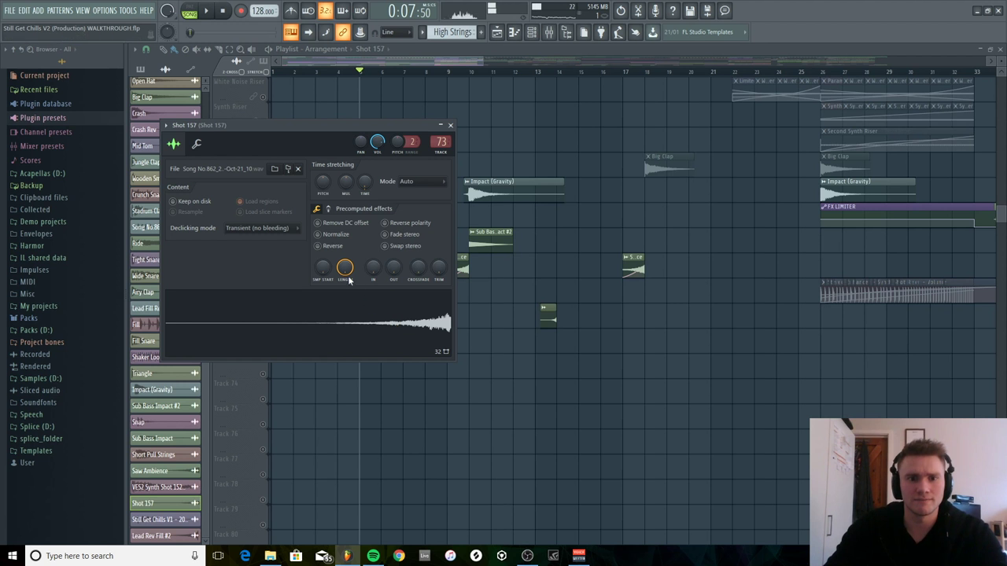
pyautogui.click(319, 246)
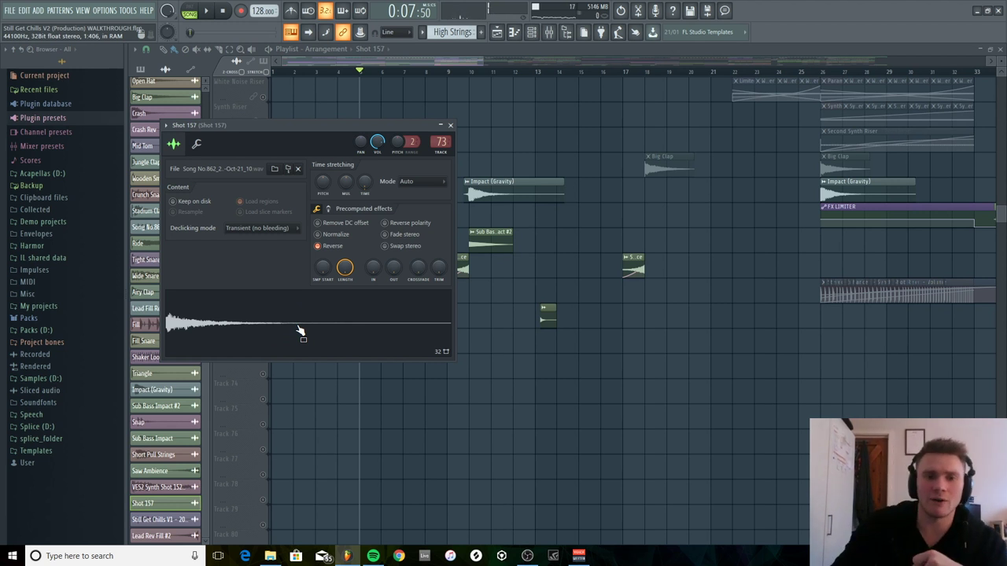
pyautogui.click(319, 246)
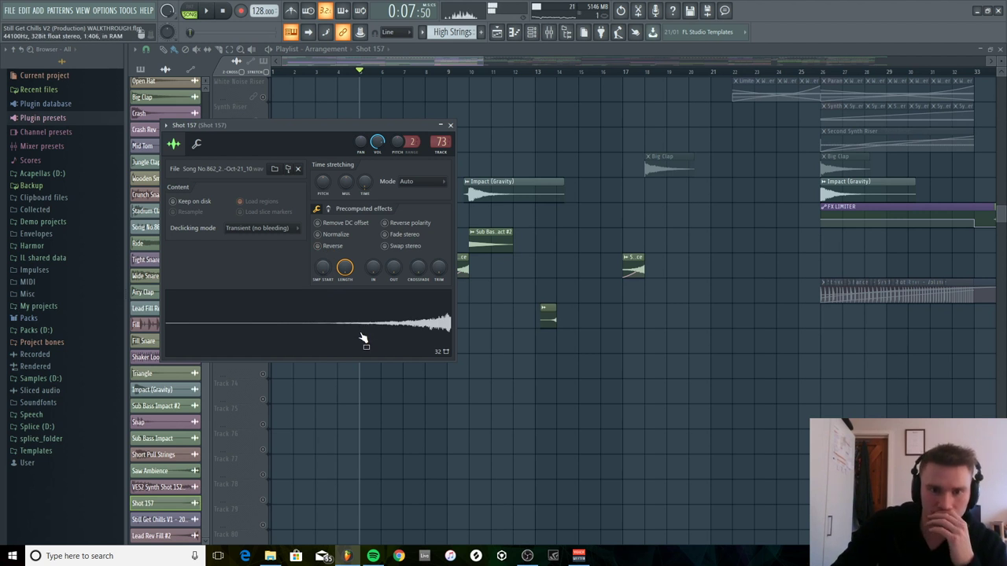
pyautogui.click(451, 126)
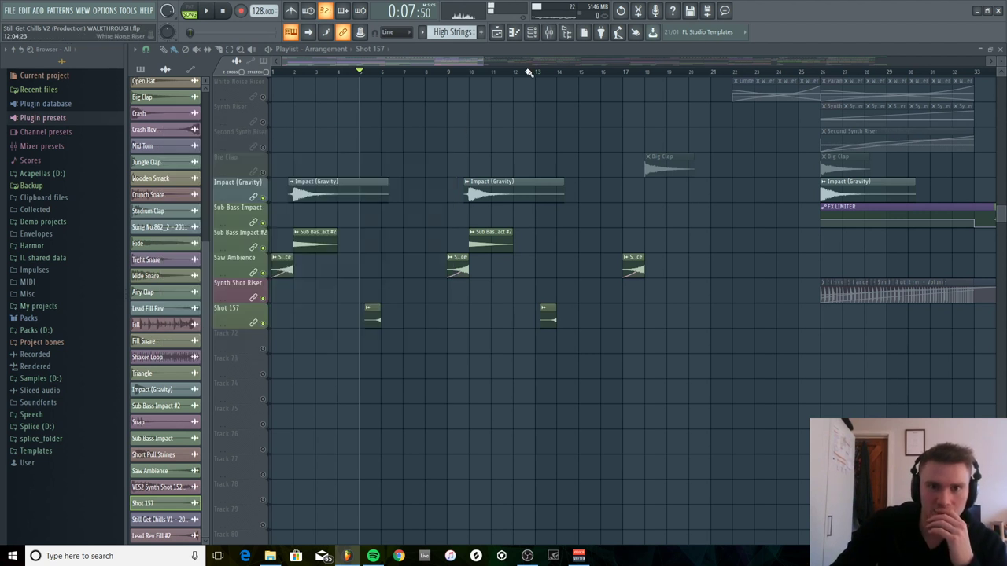
# Look at the Fruity delay bank effect on the Shot 157 mixer track.
pyautogui.click(549, 32)
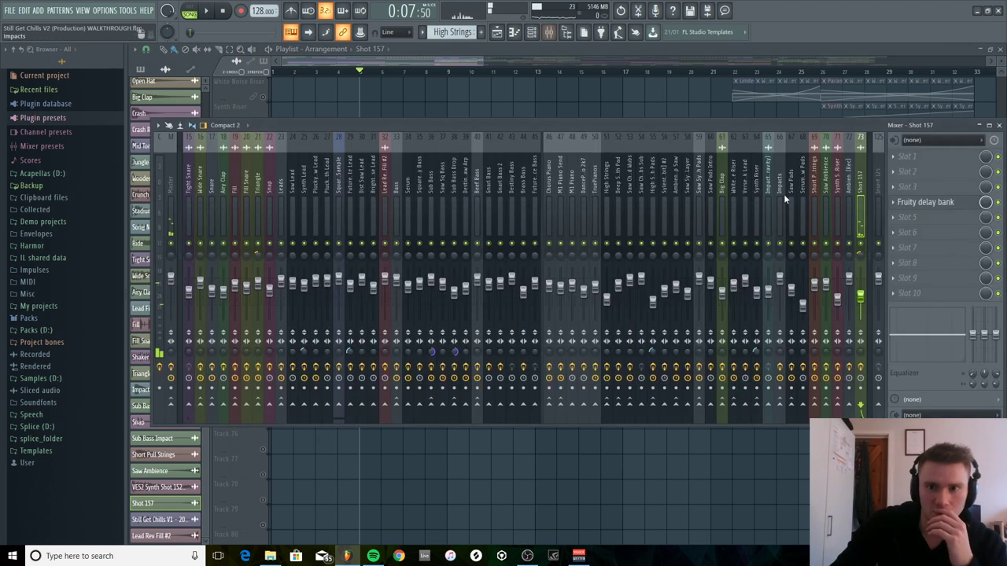
pyautogui.click(923, 205)
pyautogui.press('F9')
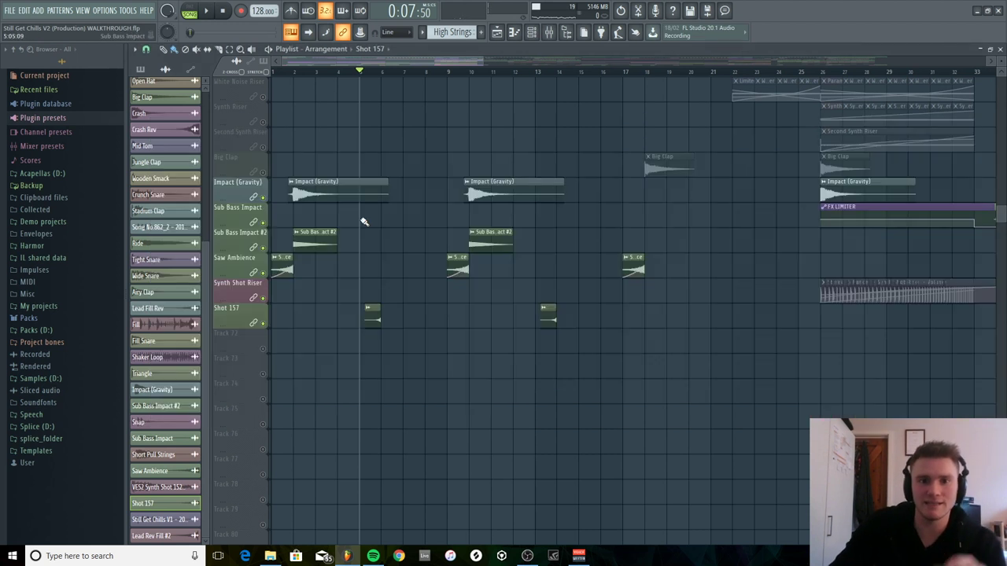
# Bring back all playlist tracks, but mute Impact (Gravity), Sub Bass Impact #2, Saw Ambience and Shot 157.
pyautogui.rightClick(267, 199)
pyautogui.rightClick(262, 197)
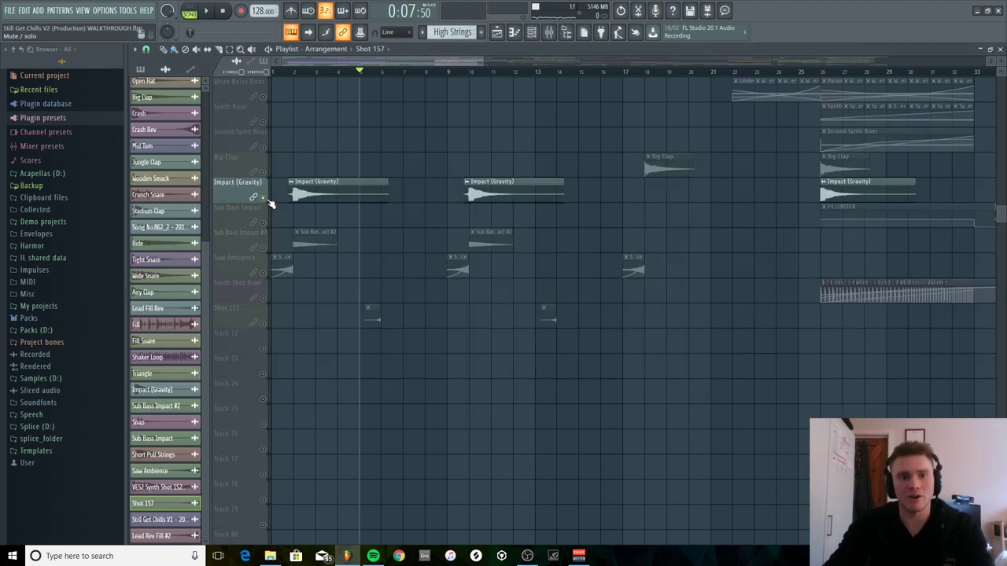
pyautogui.rightClick(263, 197)
pyautogui.click(263, 198)
pyautogui.click(263, 247)
pyautogui.click(263, 272)
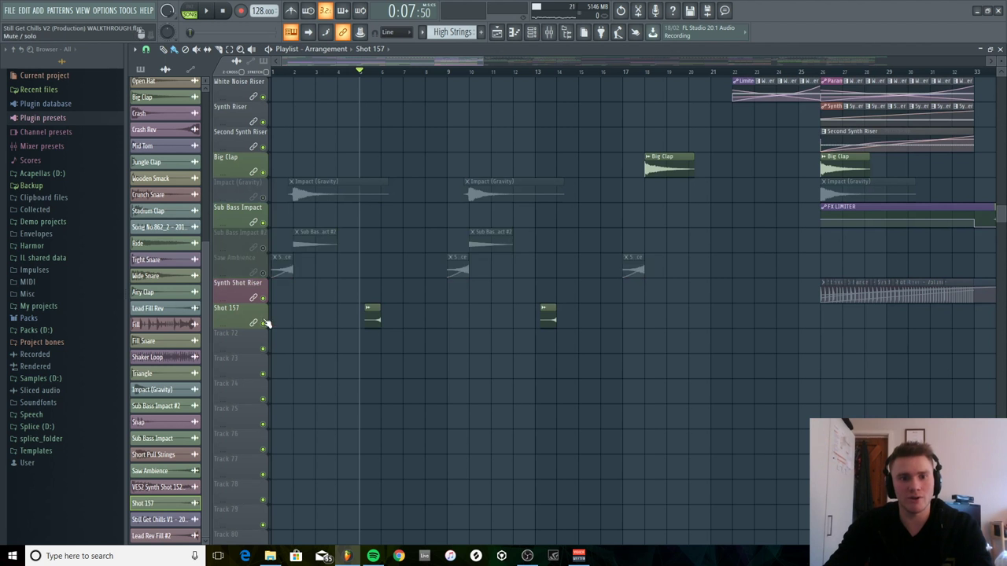
pyautogui.click(263, 322)
# Play the arrangement from the start to hear it without the muted impact and ambience effects.
pyautogui.click(274, 72)
pyautogui.press('space')
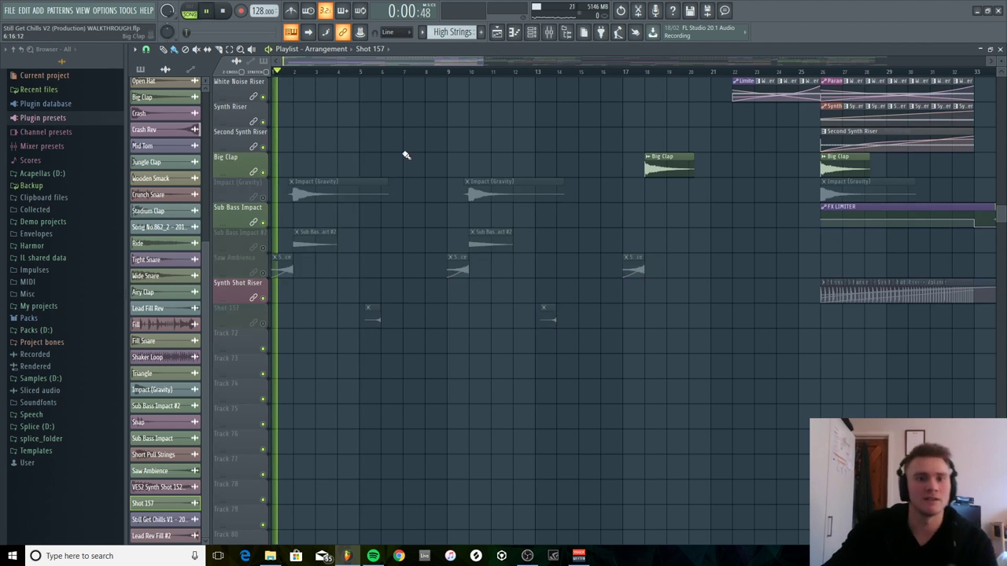
pyautogui.scroll(3, 404, 153)
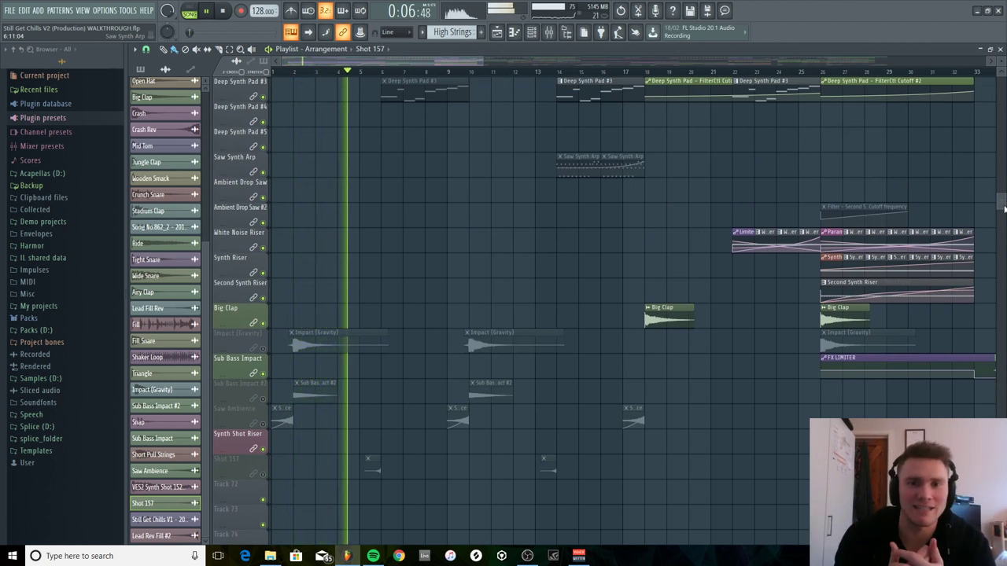
# Stop playback and unmute the Impact (Gravity), Sub Bass Impact #2, Saw Ambience and Shot 157 tracks.
pyautogui.press('space')
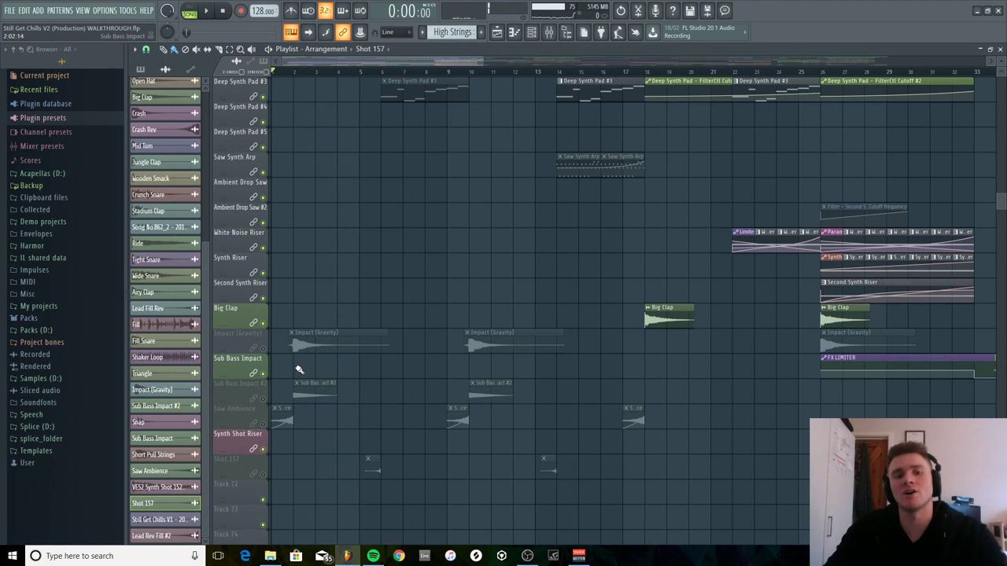
pyautogui.click(262, 348)
pyautogui.click(262, 399)
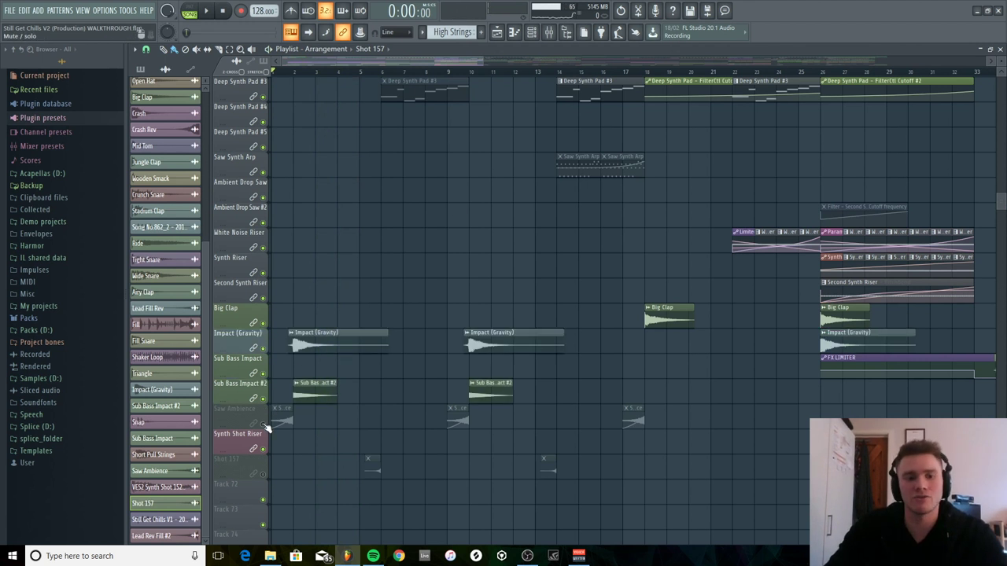
pyautogui.click(262, 424)
pyautogui.click(263, 475)
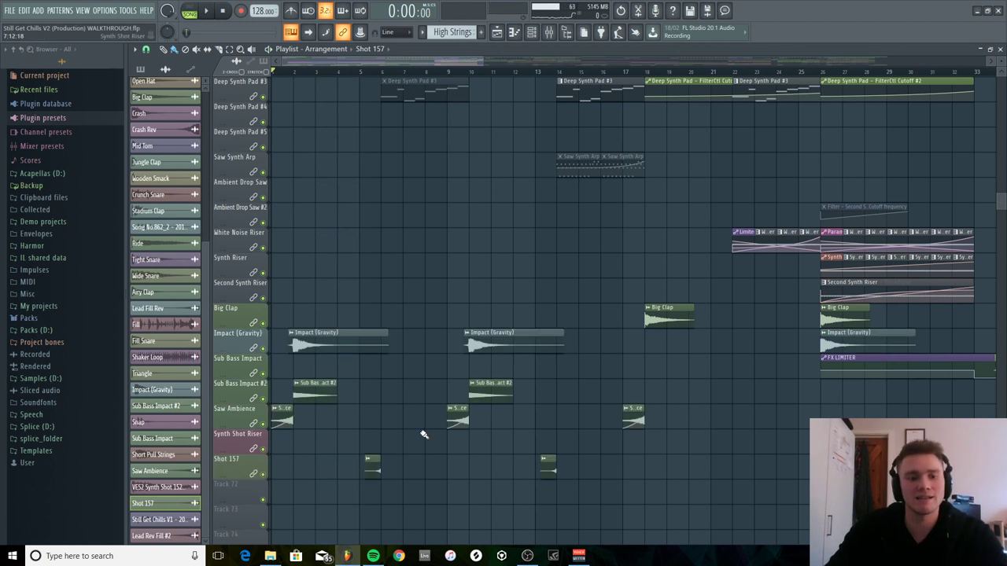
# Listen to the opening bars with only Shot 157 muted, and unmute that track again.
pyautogui.click(262, 476)
pyautogui.press('space')
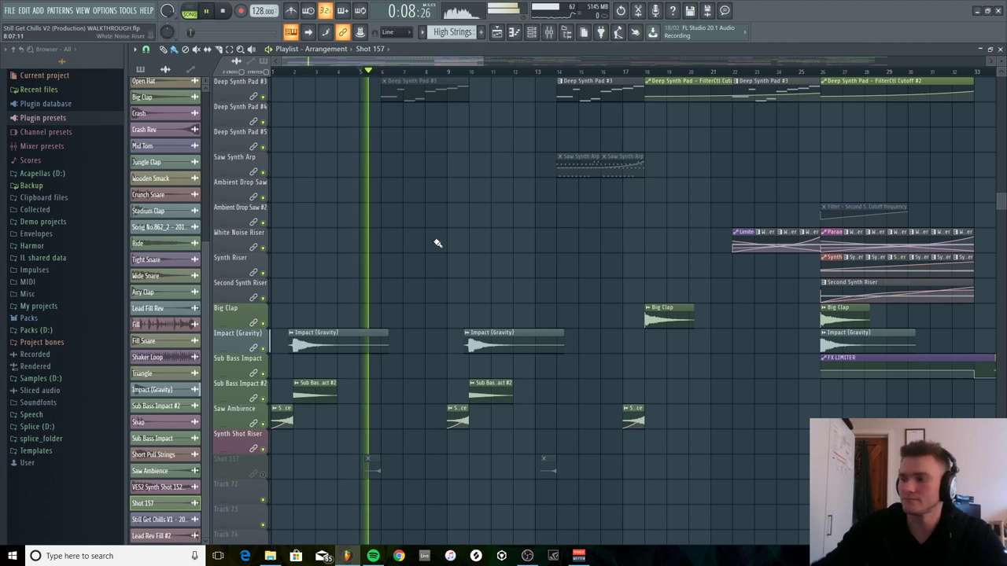
pyautogui.press('space')
pyautogui.click(262, 475)
# Play the arrangement from bar 1 to hear the intro with all the impact and ambience effects active.
pyautogui.scroll(10, 364, 401)
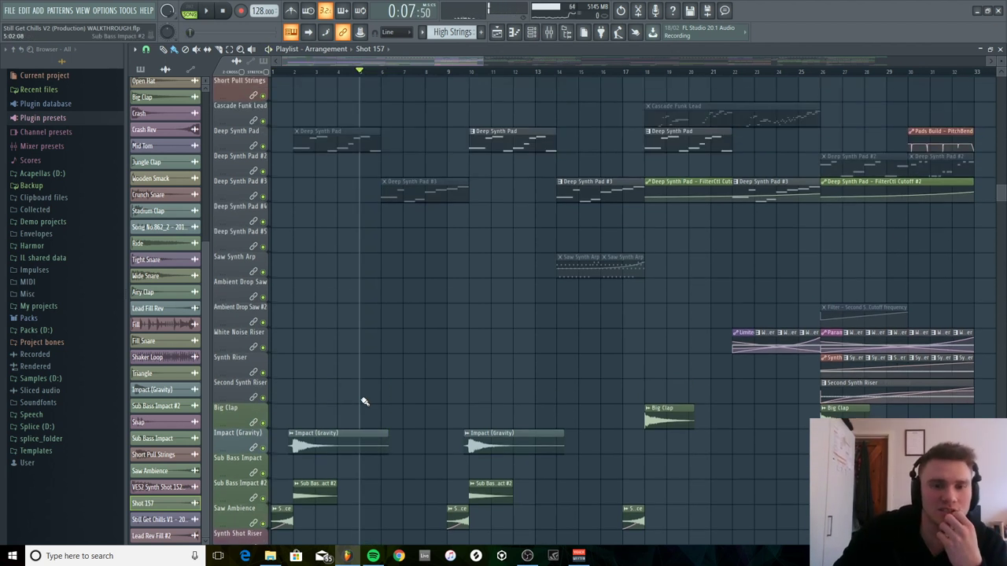
pyautogui.scroll(8, 364, 401)
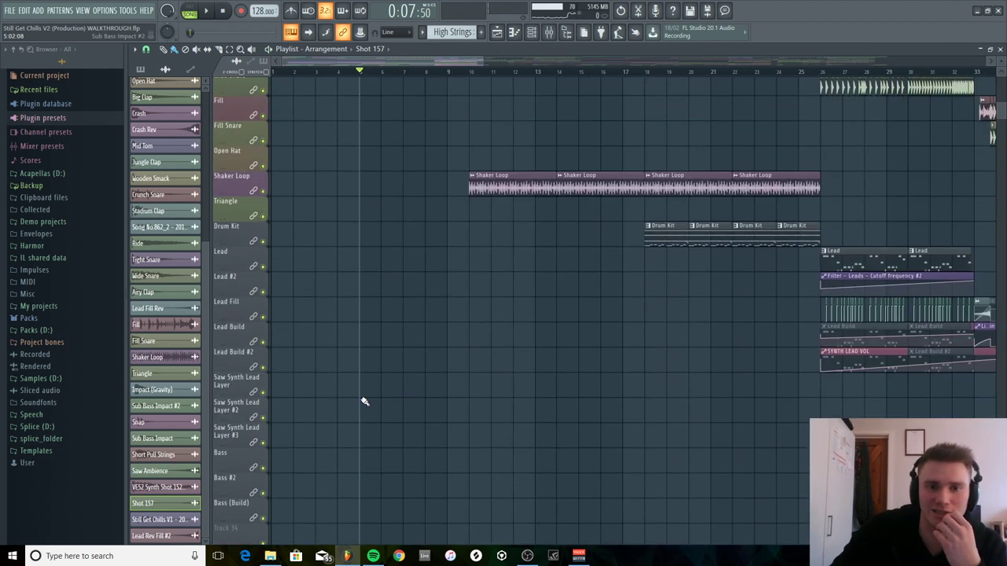
pyautogui.click(290, 74)
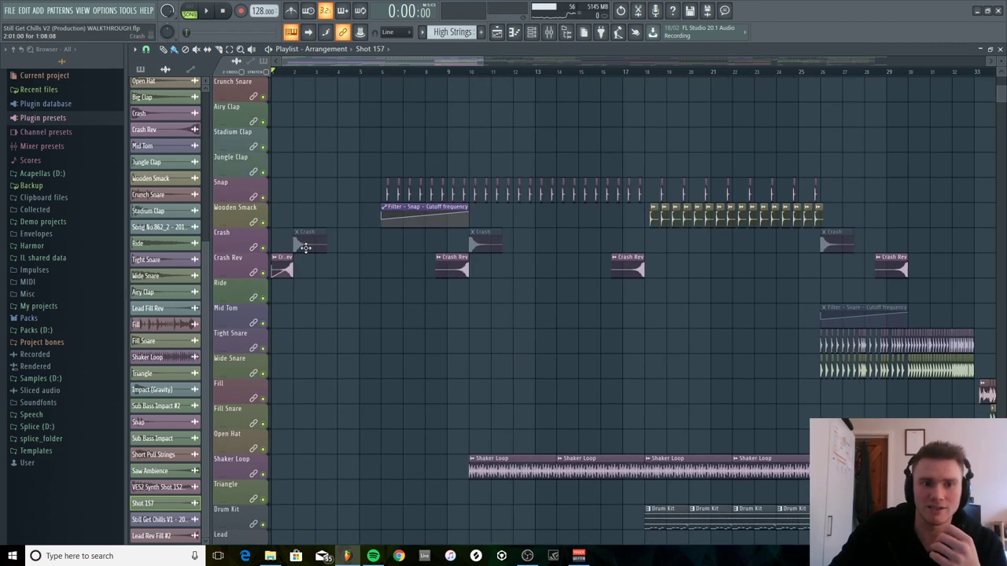
pyautogui.press('space')
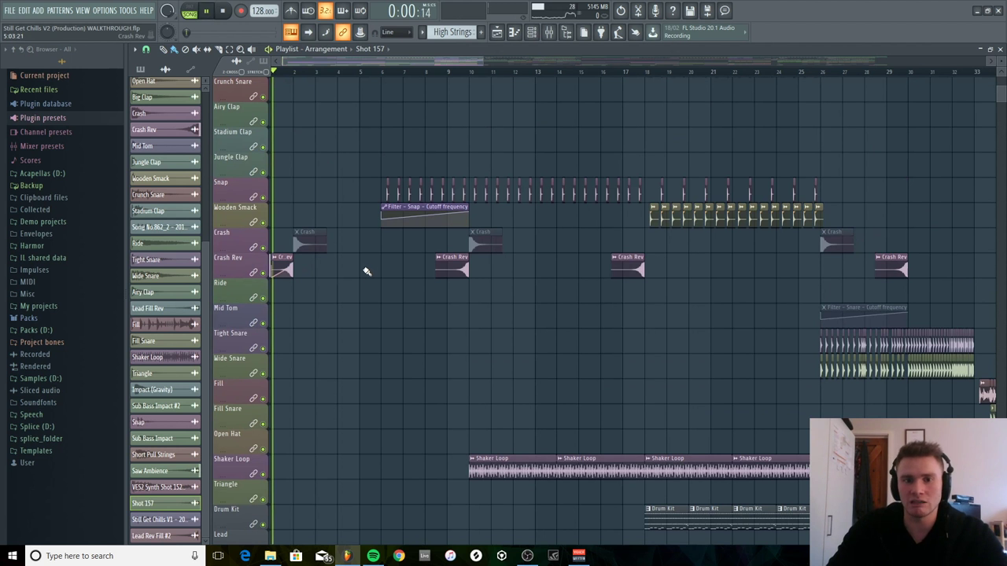
pyautogui.scroll(4, 362, 274)
pyautogui.press('space')
# Play the section starting at bar 10 while checking the track levels in the mixer.
pyautogui.click(471, 75)
pyautogui.press('space')
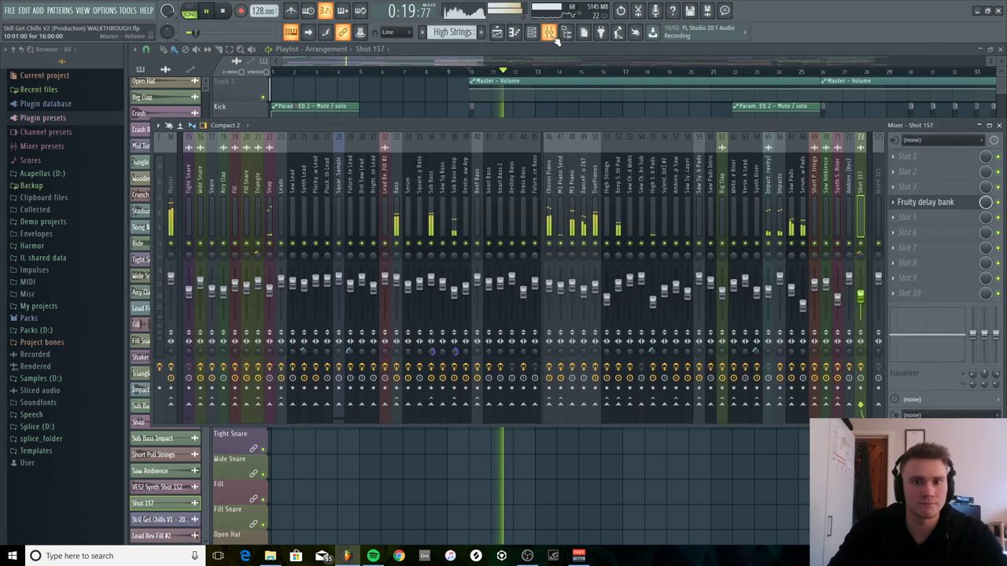
pyautogui.click(550, 33)
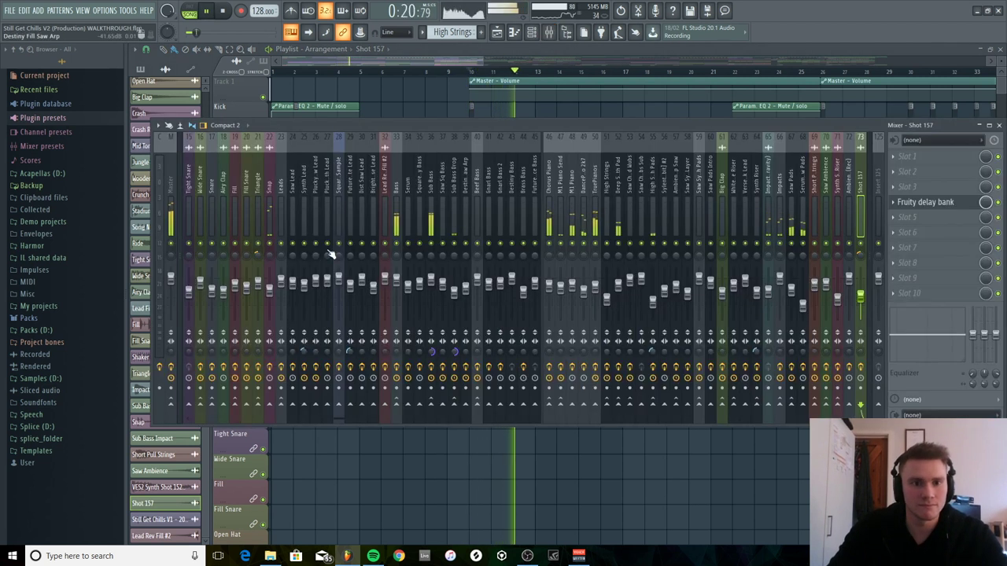
pyautogui.press('space')
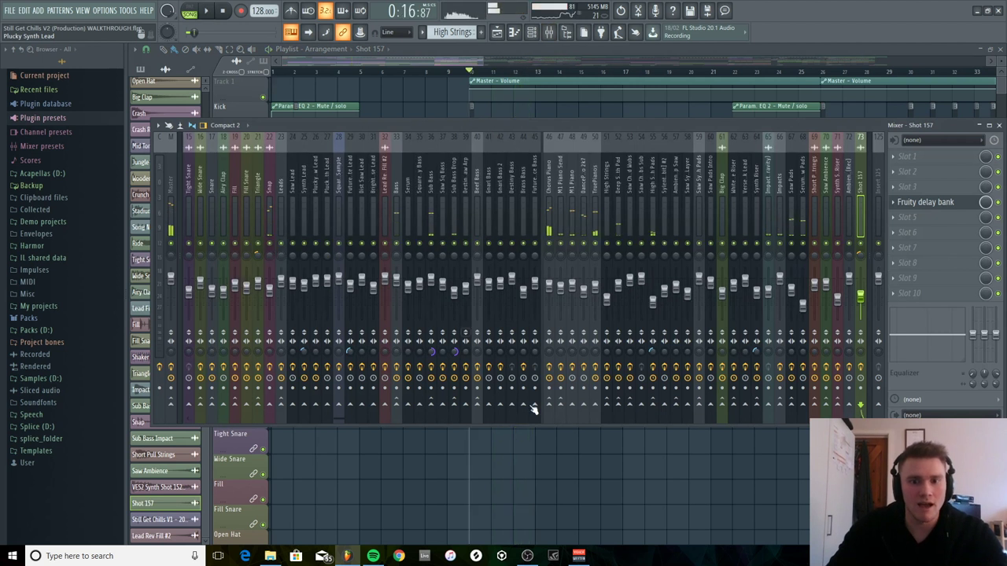
pyautogui.press('F9')
# Solo the Shaker Loop track, play it while viewing its sample settings, and bring back all tracks.
pyautogui.scroll(-6, 524, 420)
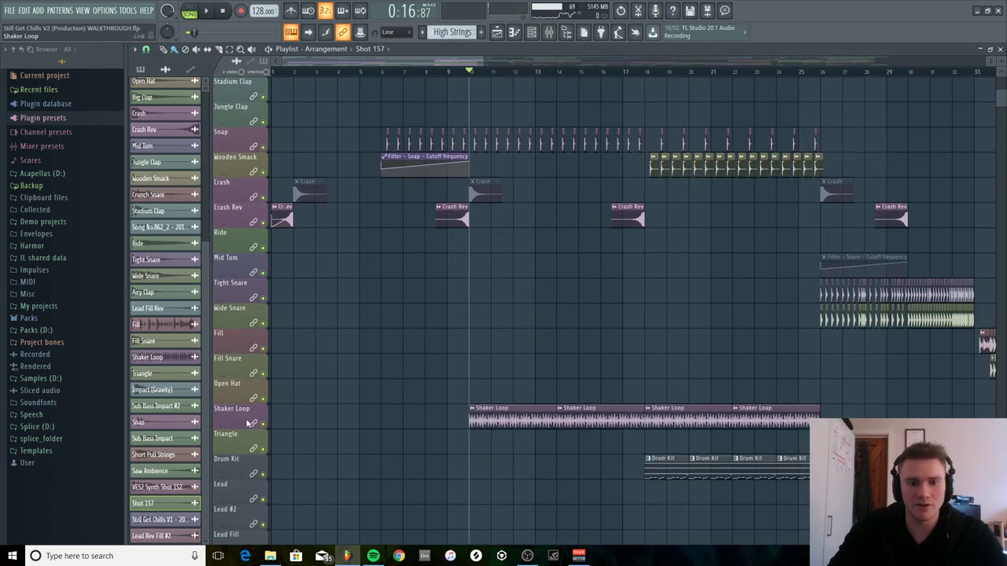
pyautogui.rightClick(262, 424)
pyautogui.press('space')
pyautogui.doubleClick(522, 422)
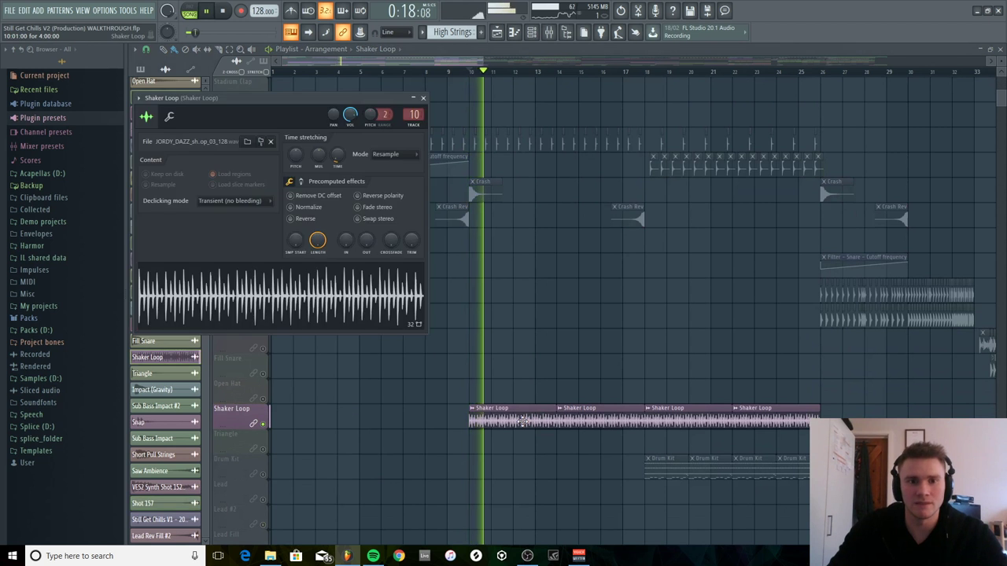
pyautogui.click(423, 97)
pyautogui.press('space')
pyautogui.rightClick(265, 424)
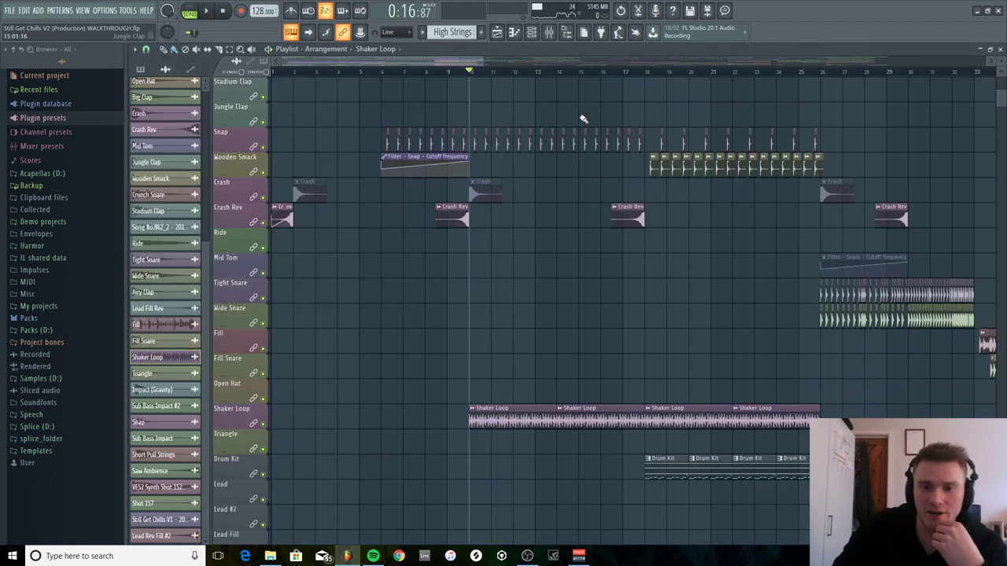
# Solo the Saw Ambience track, play its clip from bar 17, and bring back all tracks.
pyautogui.click(649, 76)
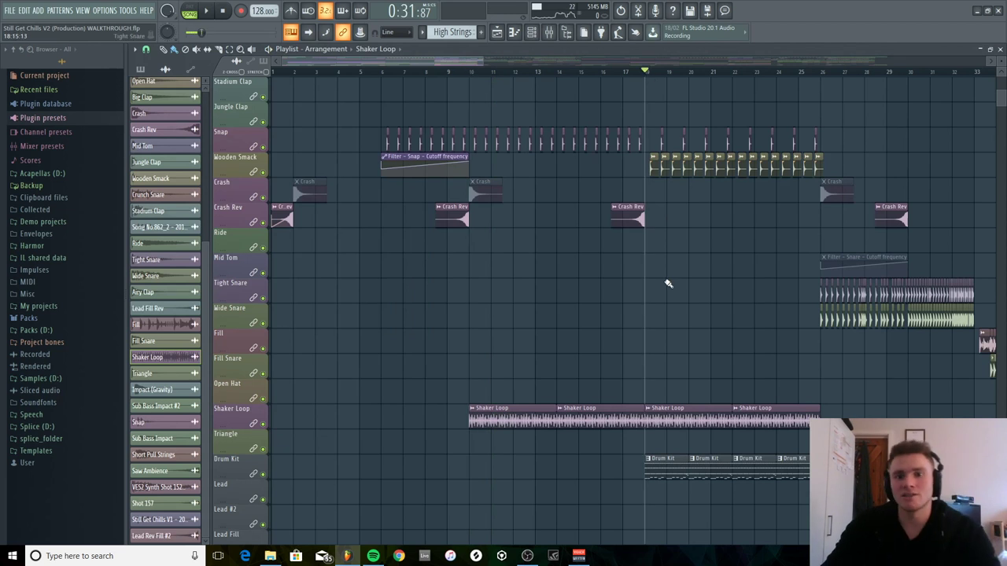
pyautogui.scroll(4, 664, 274)
pyautogui.scroll(-3, 636, 193)
pyautogui.scroll(-10, 634, 181)
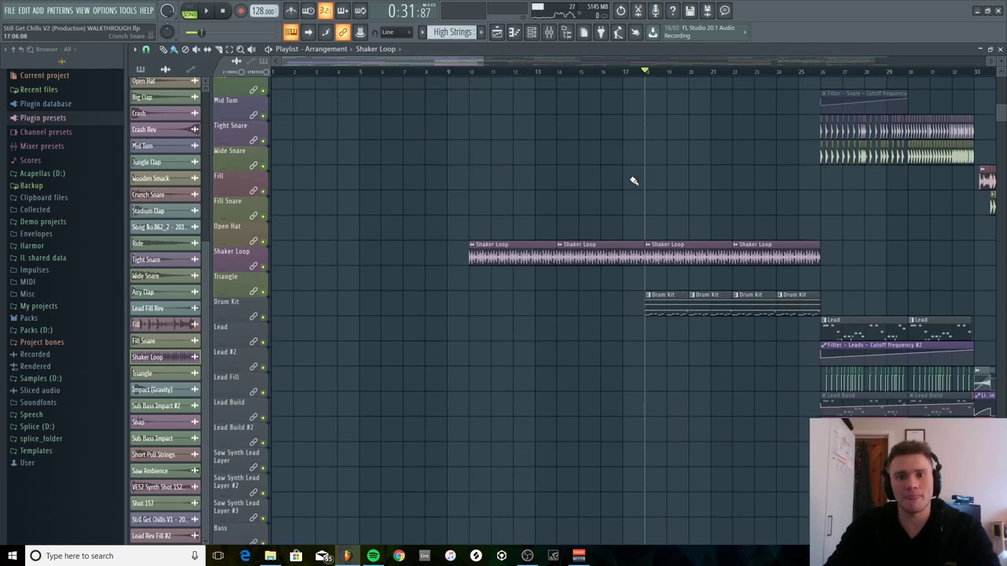
pyautogui.moveTo(998, 195)
pyautogui.mouseDown()
pyautogui.moveTo(1003, 231)
pyautogui.moveTo(1000, 211)
pyautogui.mouseUp()
pyautogui.click(627, 71)
pyautogui.rightClick(263, 416)
pyautogui.press('space')
pyautogui.press('space')
pyautogui.rightClick(263, 416)
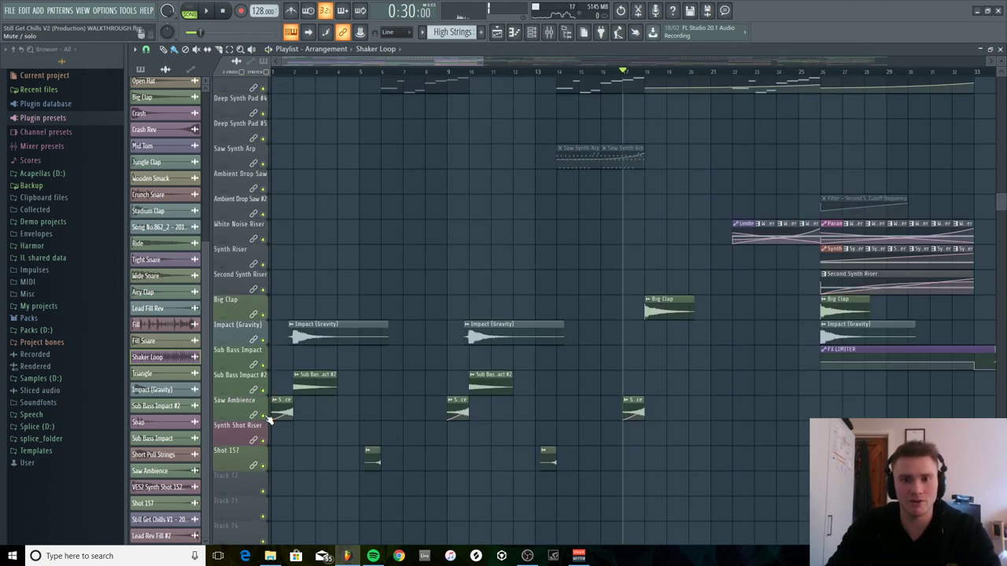
# Set the playback range to bars 18 through 25 and play that section with all tracks.
pyautogui.rightClick(475, 60)
pyautogui.click(395, 73)
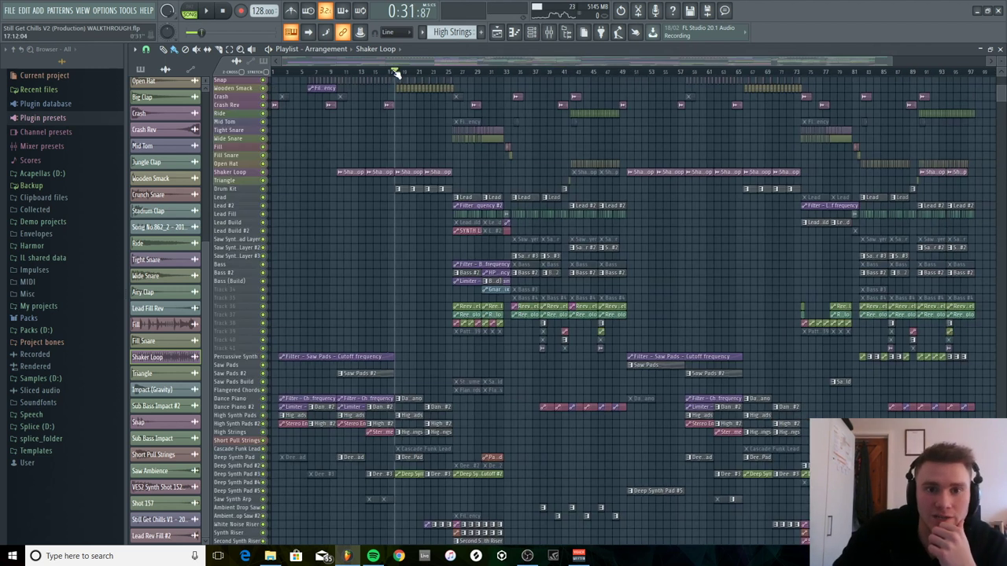
pyautogui.moveTo(397, 79); pyautogui.dragTo(454, 82)
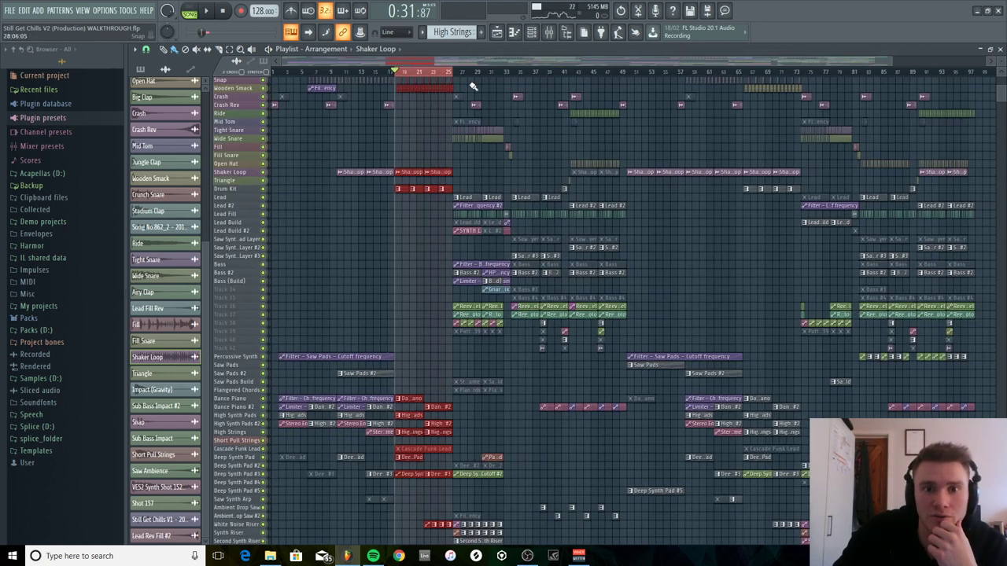
pyautogui.click(472, 86)
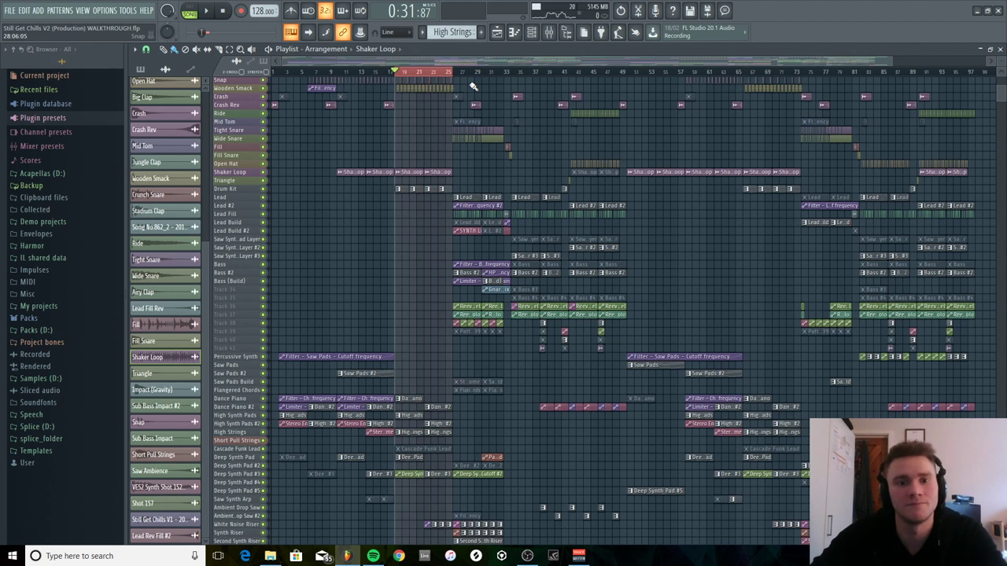
pyautogui.press('space')
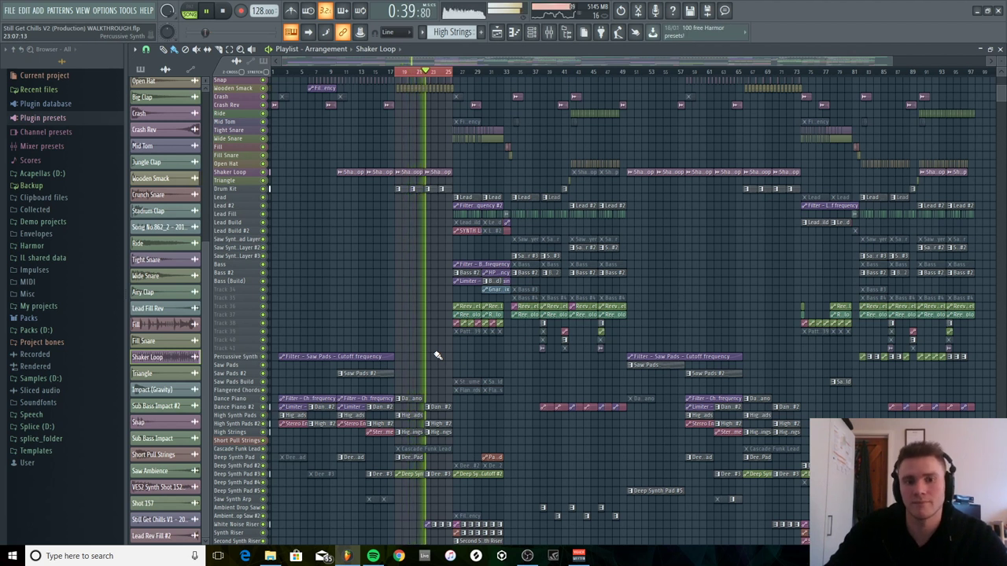
pyautogui.press('space')
# Solo the Dance Piano tracks together with the High Synth Pads, High Strings and Deep Synth Pad tracks down to Deep Synth Pad #3.
pyautogui.scroll(-1, 437, 355)
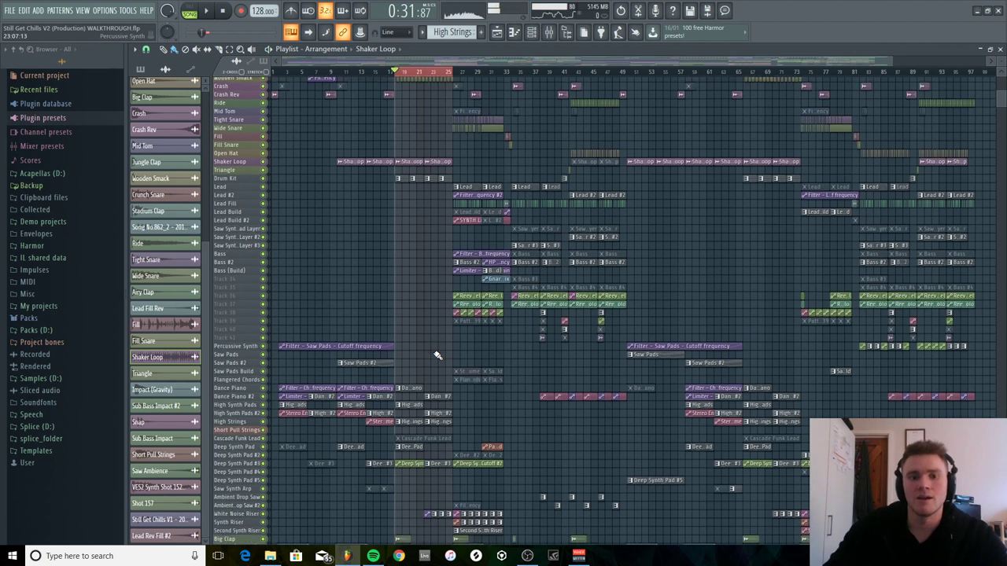
pyautogui.scroll(-1, 438, 355)
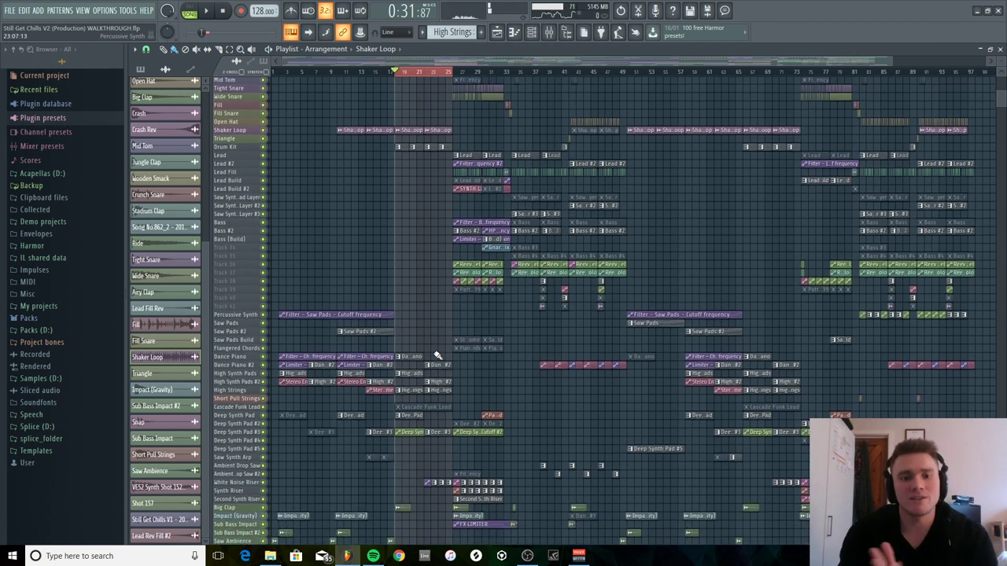
pyautogui.keyDown('ctrl'); pyautogui.click(264, 357); pyautogui.keyUp('ctrl')
pyautogui.click(264, 365)
pyautogui.click(263, 374)
pyautogui.click(263, 382)
pyautogui.click(264, 390)
pyautogui.click(264, 415)
pyautogui.click(263, 432)
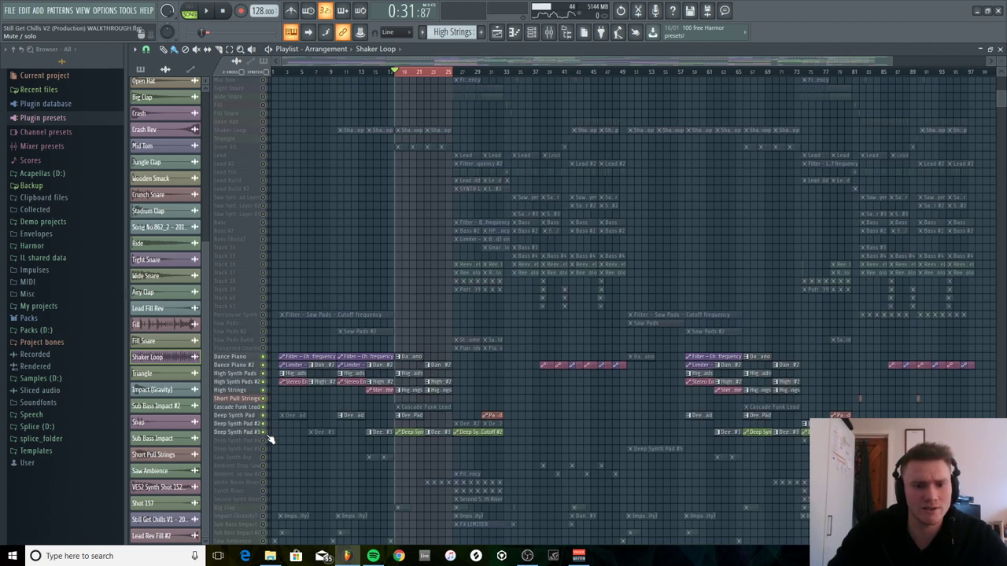
# Play bars 18 through 25 to hear the soloed piano, string and pad layers.
pyautogui.press('space')
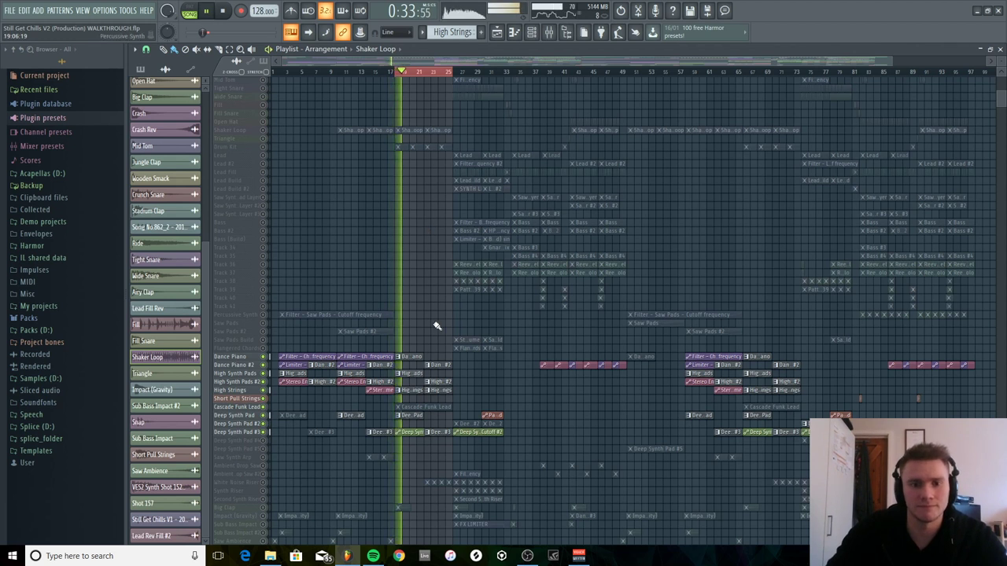
pyautogui.scroll(5, 412, 321)
pyautogui.moveTo(398, 62); pyautogui.dragTo(352, 65)
pyautogui.press('space')
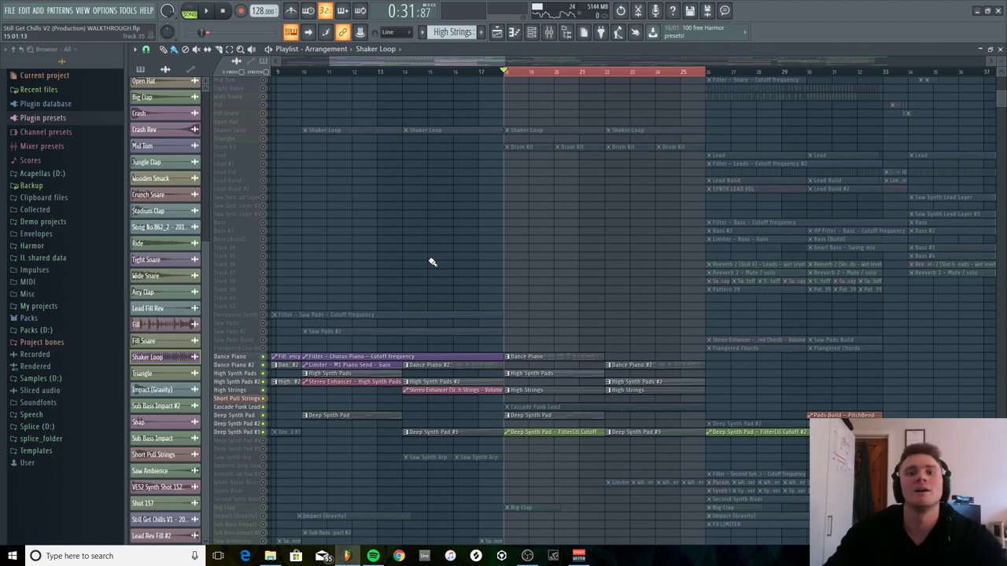
pyautogui.scroll(3, 475, 252)
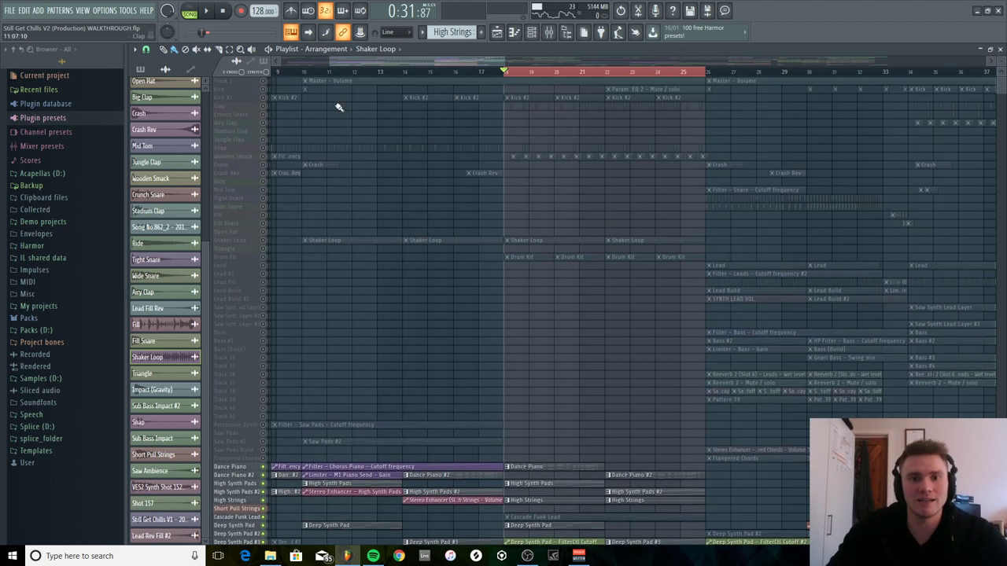
pyautogui.rightClick(268, 100)
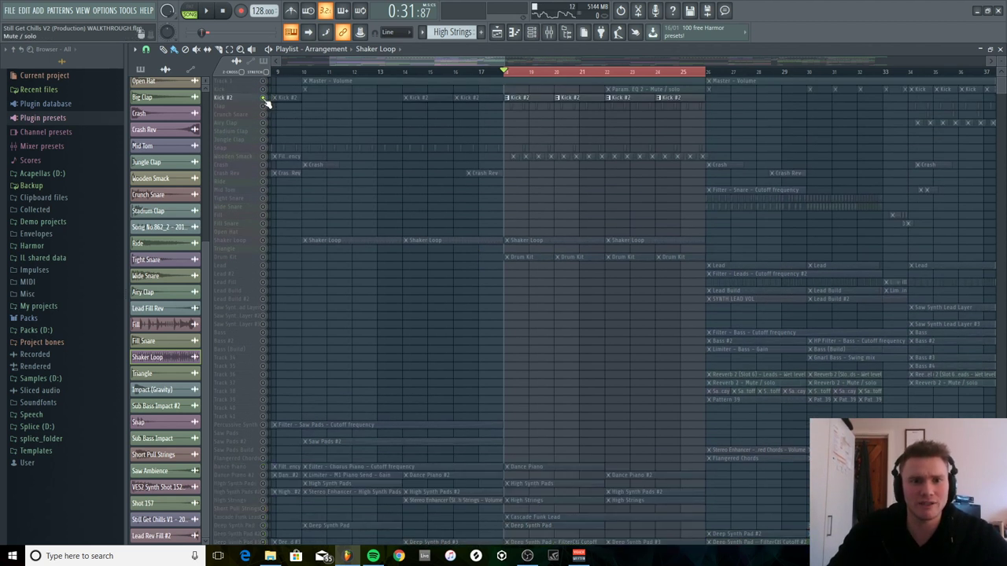
pyautogui.rightClick(267, 100)
pyautogui.rightClick(263, 266)
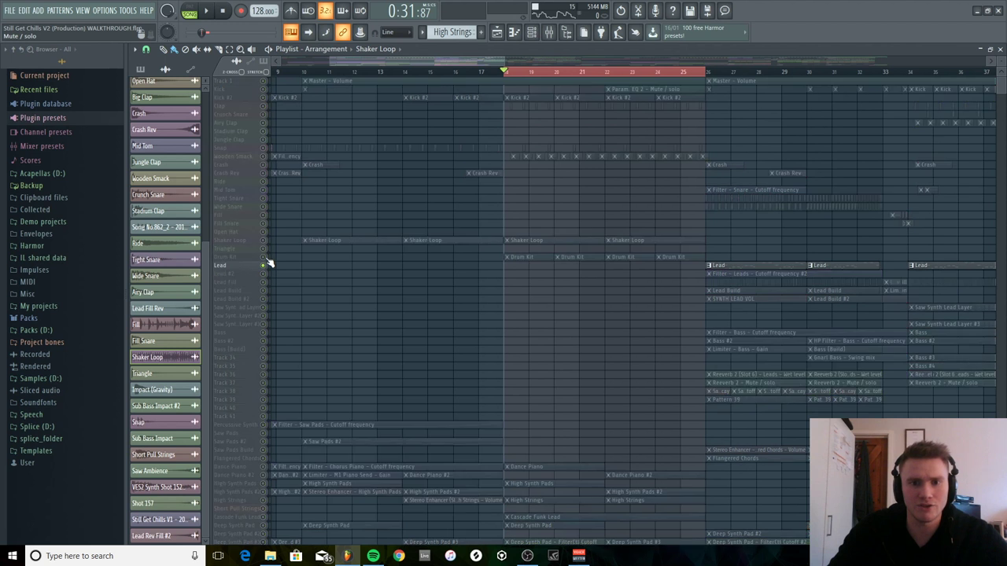
# Solo Drum Kit together with Shaker Loop, Wooden Smack, Snap, Kick #2, Clap, Kick and the Master - Volume automation track.
pyautogui.rightClick(263, 257)
pyautogui.click(264, 242)
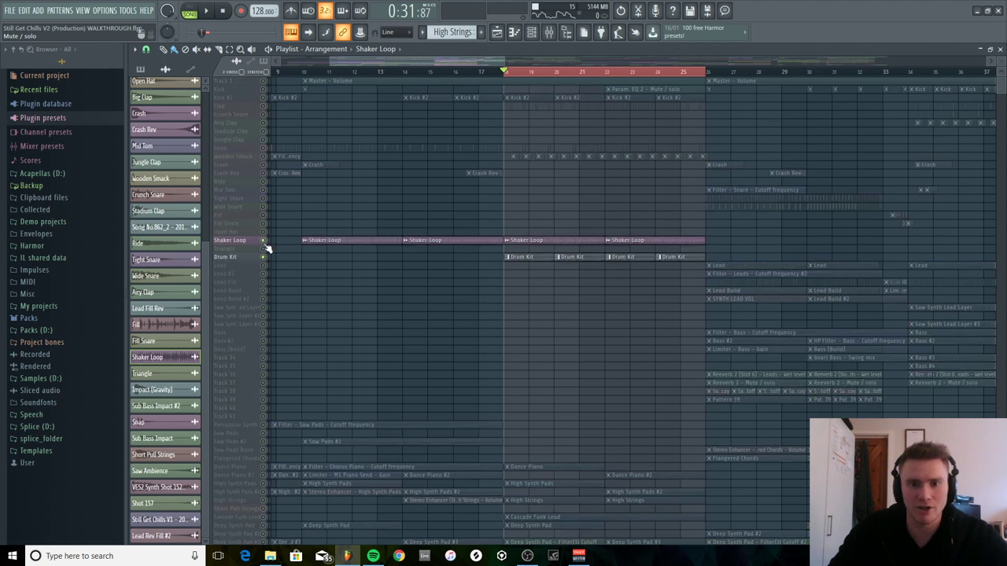
pyautogui.click(265, 156)
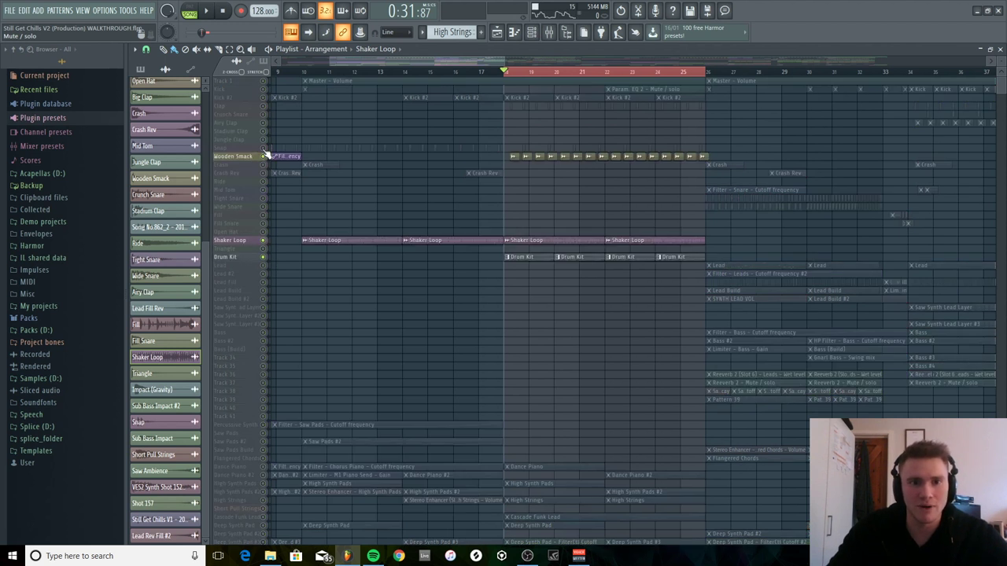
pyautogui.click(264, 98)
pyautogui.click(264, 106)
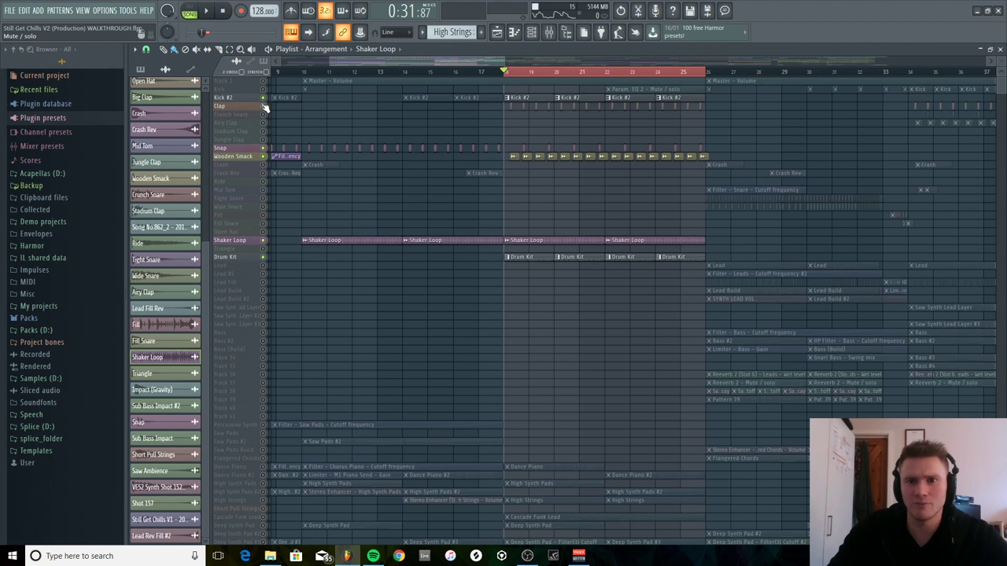
pyautogui.click(264, 90)
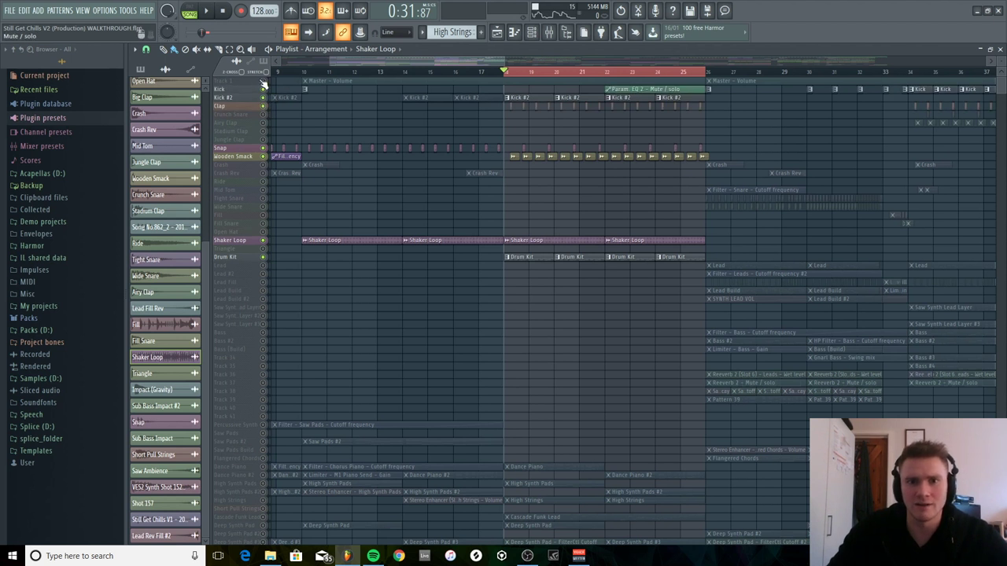
pyautogui.click(264, 81)
# Play the soloed drum layers from bar 18 while viewing the kick, clap, snap and Wooden Smack clips up close.
pyautogui.press('space')
pyautogui.moveTo(482, 64); pyautogui.dragTo(506, 64)
pyautogui.moveTo(1003, 58); pyautogui.dragTo(1003, 91)
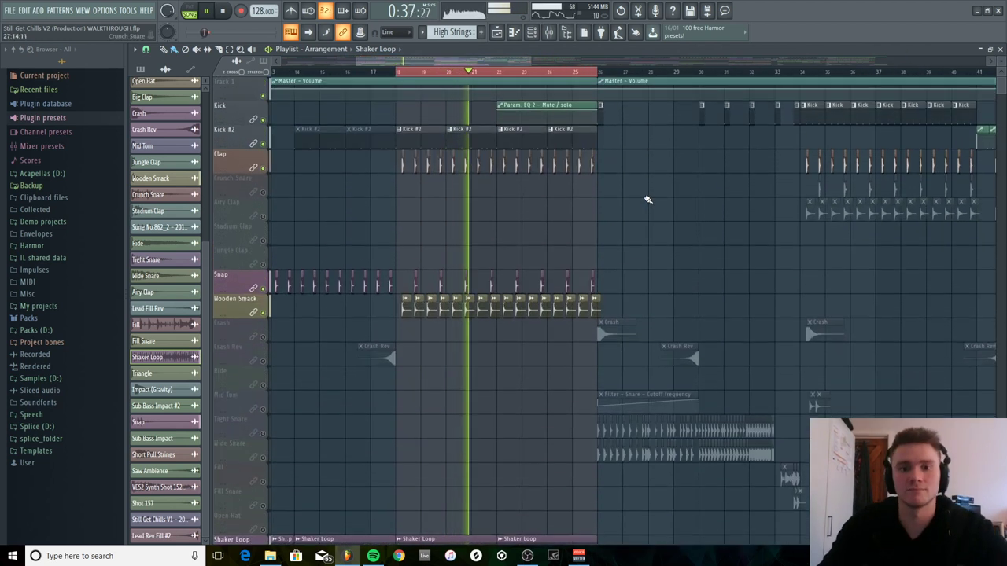
pyautogui.press('space')
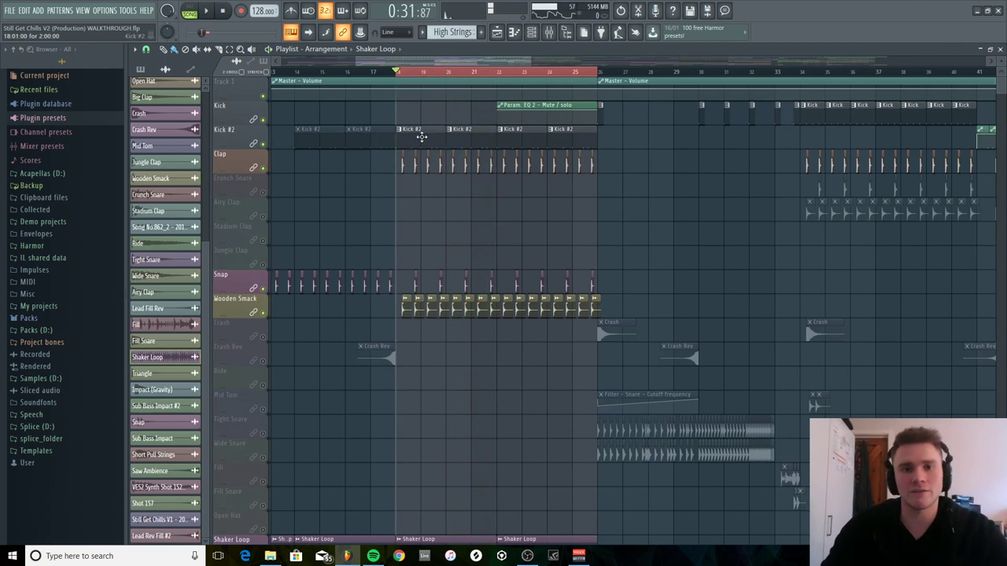
# Examine the Kick #2 pattern's notes in the Piano roll, and play the pattern on its own in pattern mode.
pyautogui.doubleClick(421, 137)
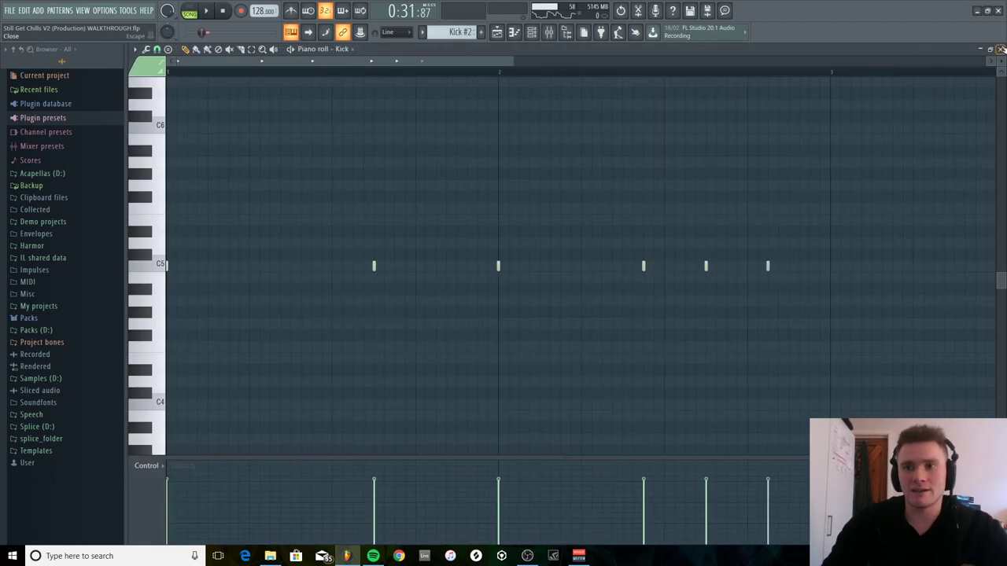
pyautogui.click(1000, 49)
pyautogui.click(188, 12)
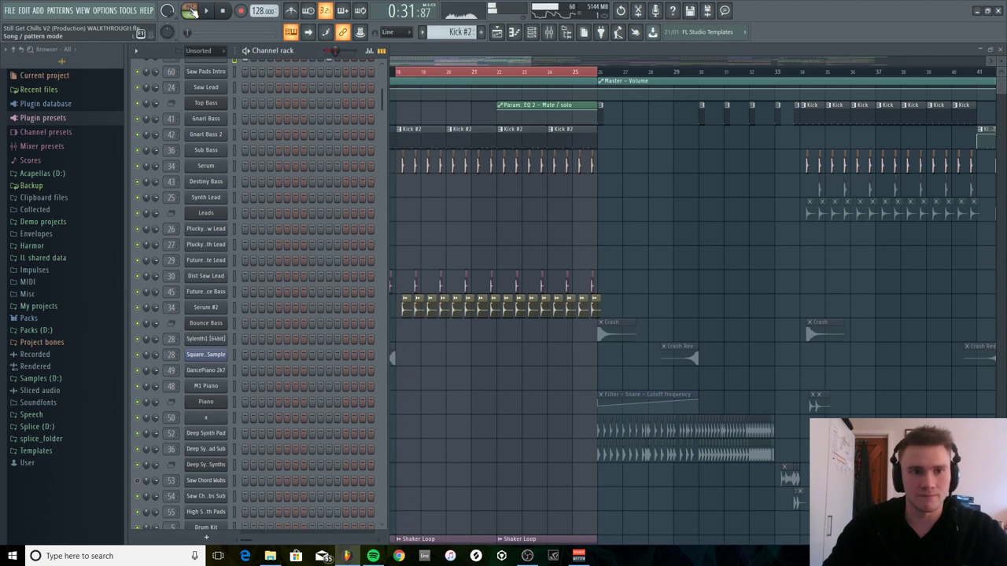
pyautogui.moveTo(380, 82); pyautogui.dragTo(380, 67)
pyautogui.press('space')
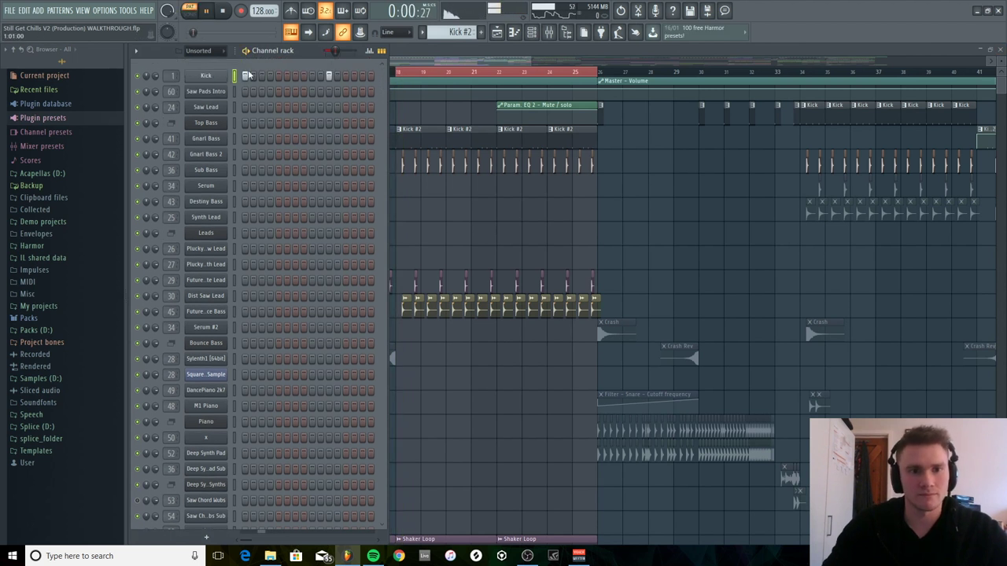
pyautogui.press('space')
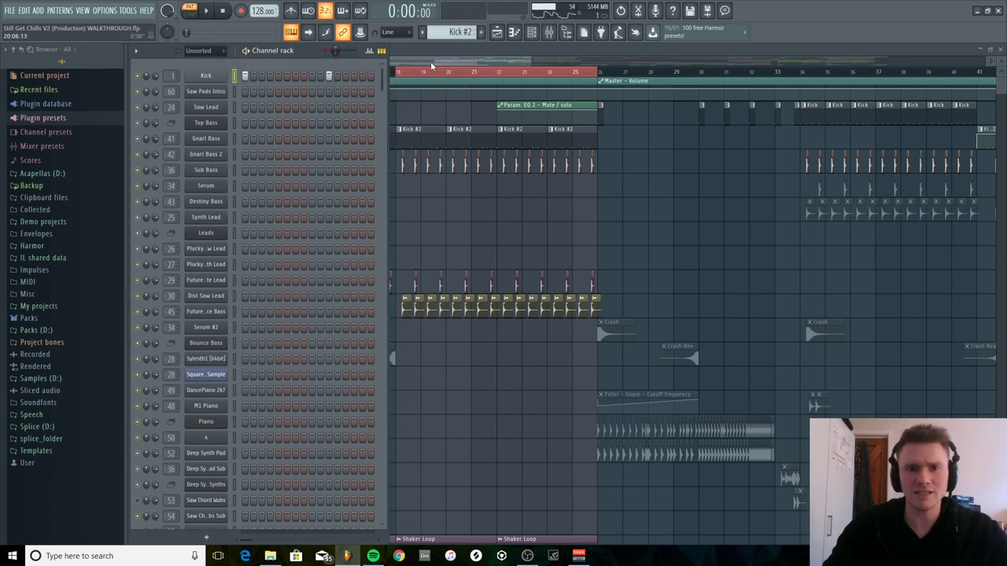
# Return to song mode and play from bar 18 while inspecting the Kick and Kick (Send) mixer tracks and their effects.
pyautogui.press('F6')
pyautogui.press('l')
pyautogui.click(549, 32)
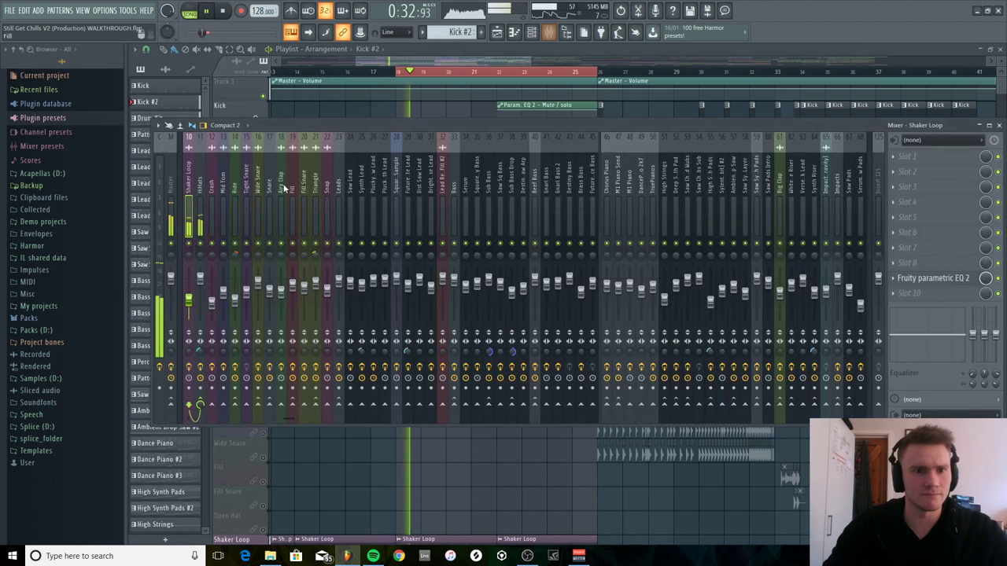
pyautogui.moveTo(285, 417); pyautogui.dragTo(171, 416)
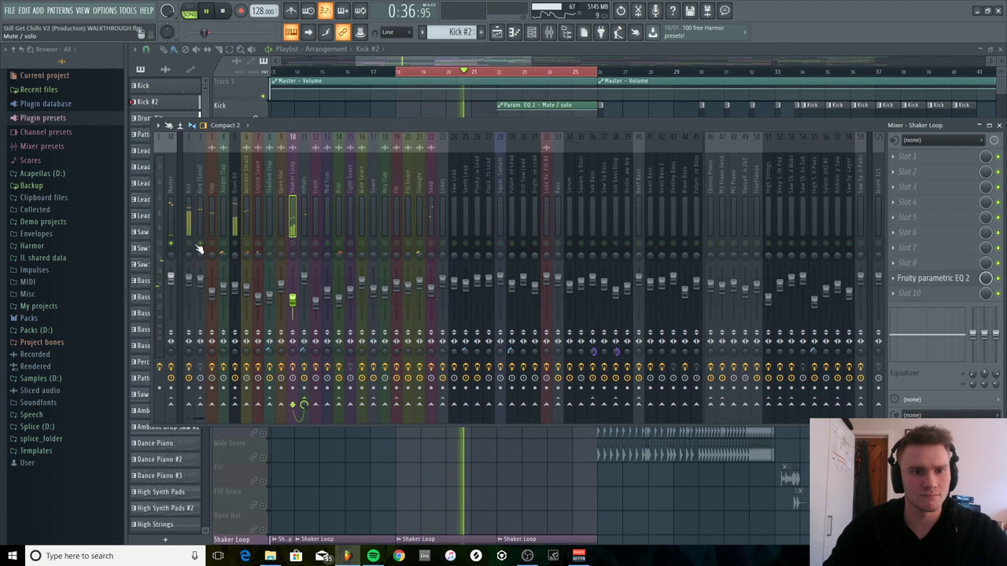
pyautogui.click(192, 183)
pyautogui.click(197, 186)
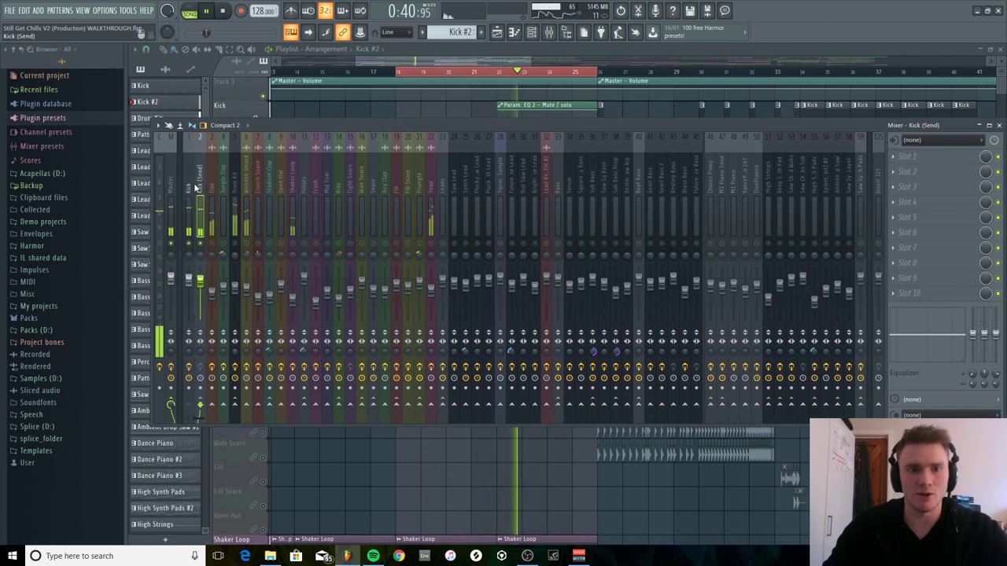
pyautogui.click(189, 184)
pyautogui.click(562, 32)
pyautogui.press('space')
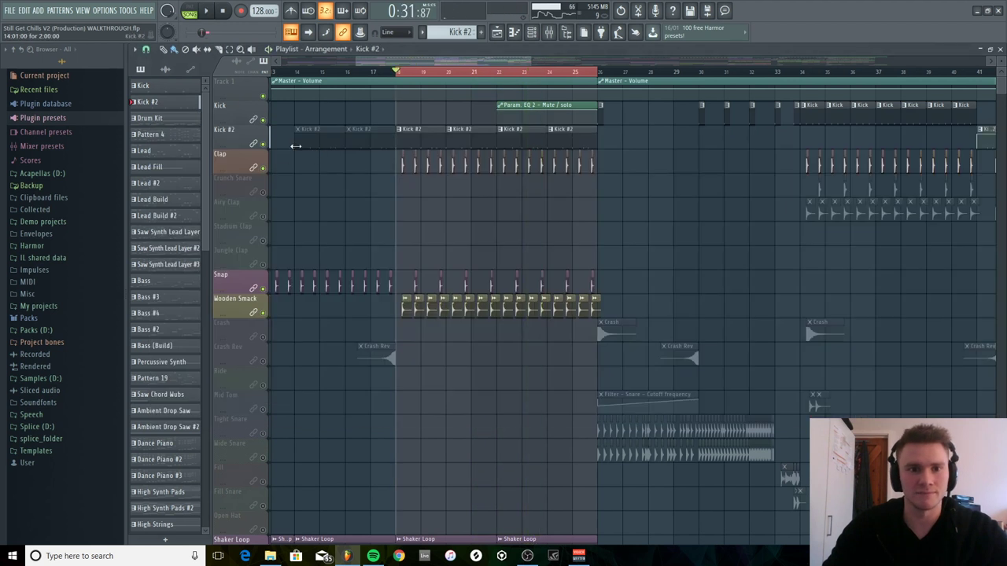
# Play the drum section again from bar 18 while inspecting the Clap mixer track's effect chain.
pyautogui.click(516, 32)
pyautogui.press('space')
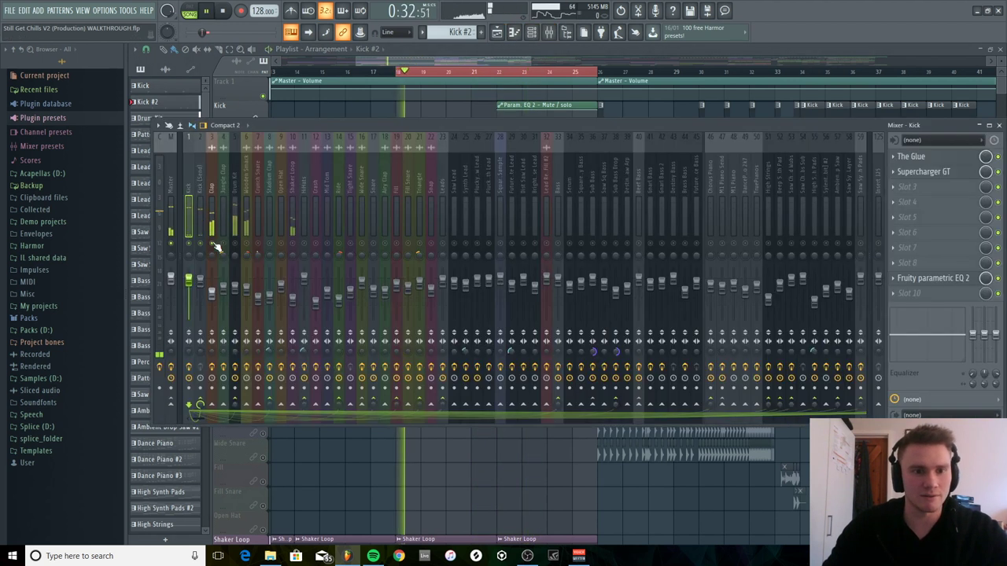
pyautogui.click(213, 184)
pyautogui.press('space')
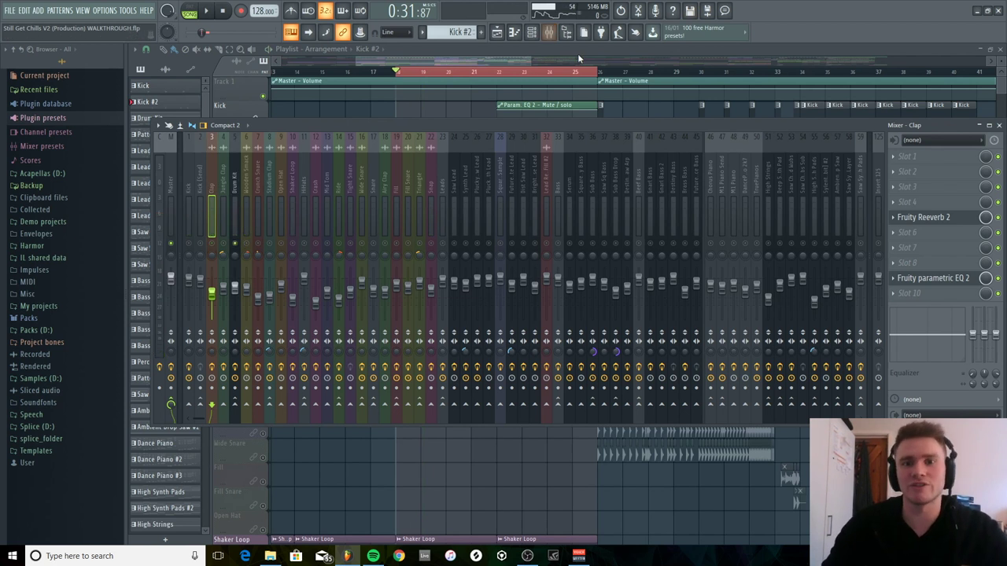
# Solo the Drum Kit track and play it while viewing the pattern's notes in the Piano roll.
pyautogui.press('F9')
pyautogui.scroll(-10, 506, 202)
pyautogui.press('space')
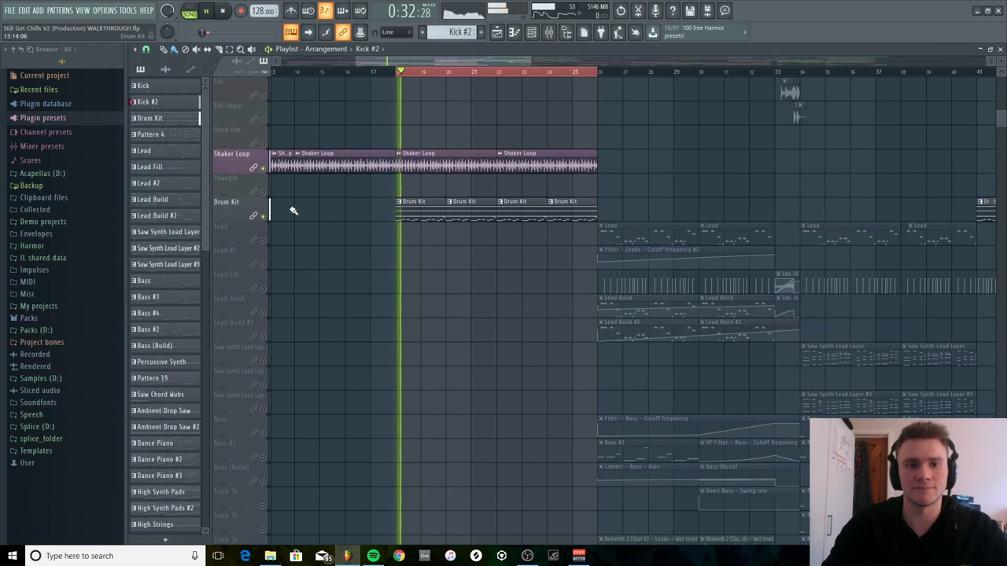
pyautogui.rightClick(263, 215)
pyautogui.doubleClick(406, 219)
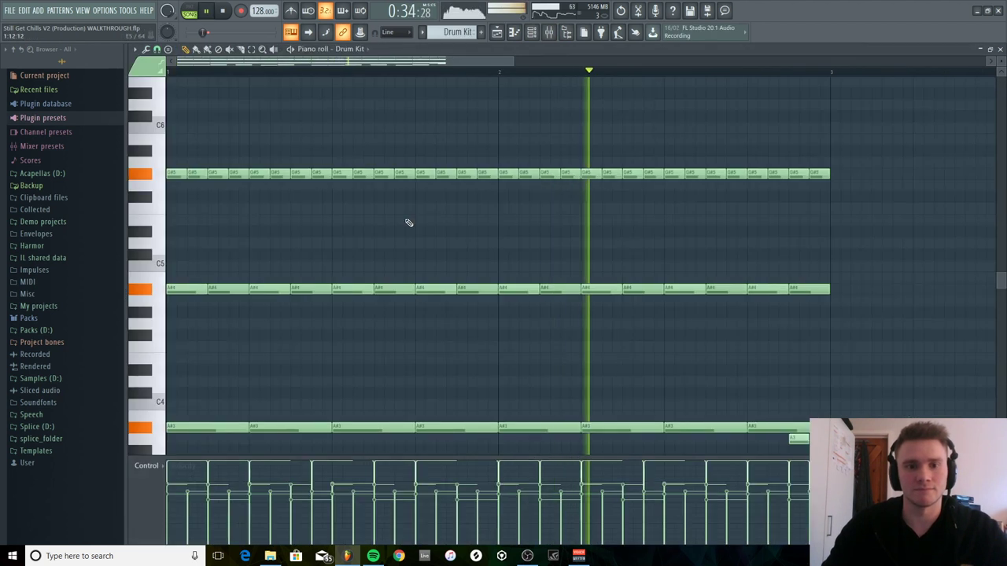
pyautogui.scroll(-3, 409, 222)
pyautogui.press('space')
# Open the Drum Kit channel's Kontakt instrument and view the Studio Drummer Mixer and Kit pages of the Stadium Kit.
pyautogui.press('F7')
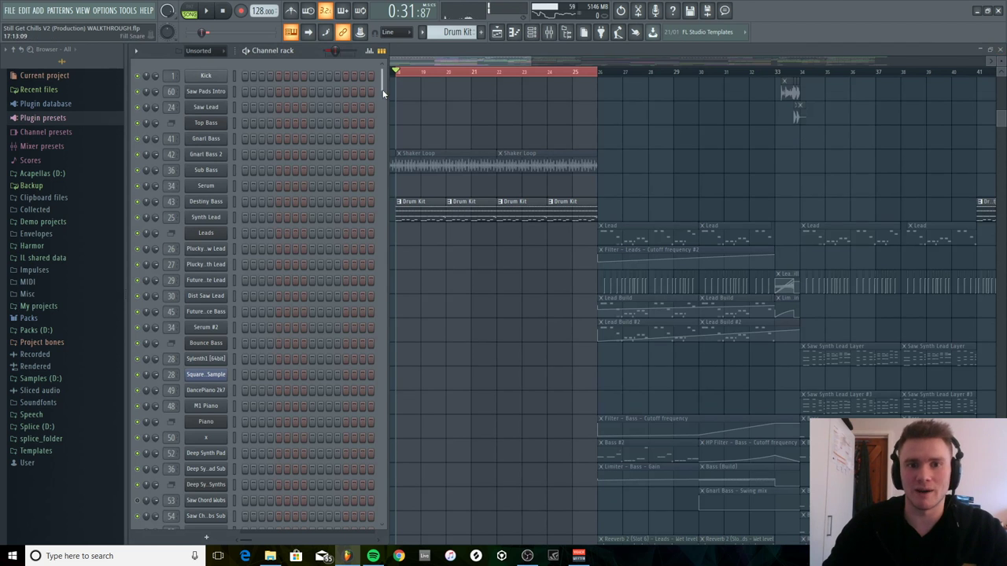
pyautogui.moveTo(383, 94); pyautogui.dragTo(383, 291)
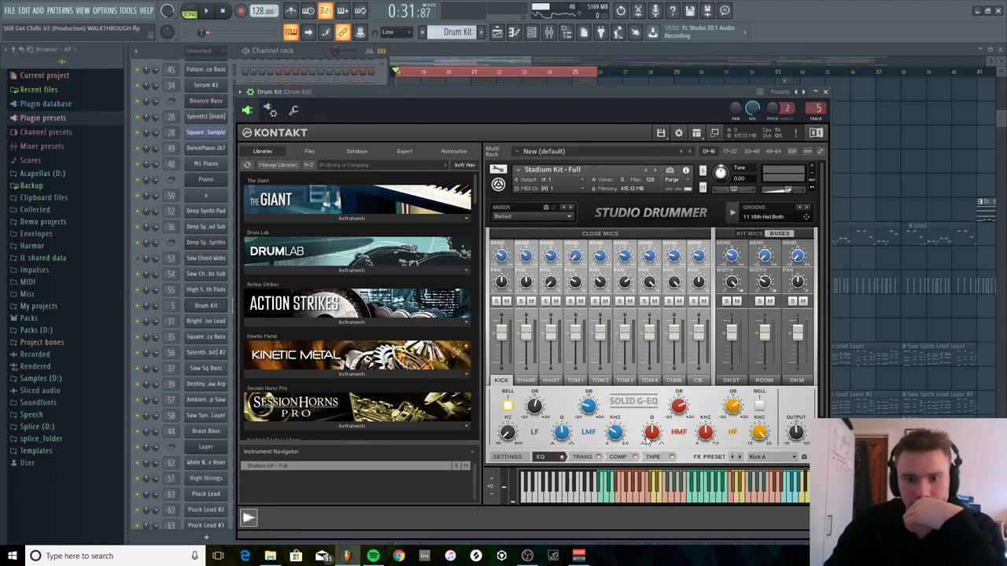
pyautogui.moveTo(823, 223); pyautogui.dragTo(820, 274)
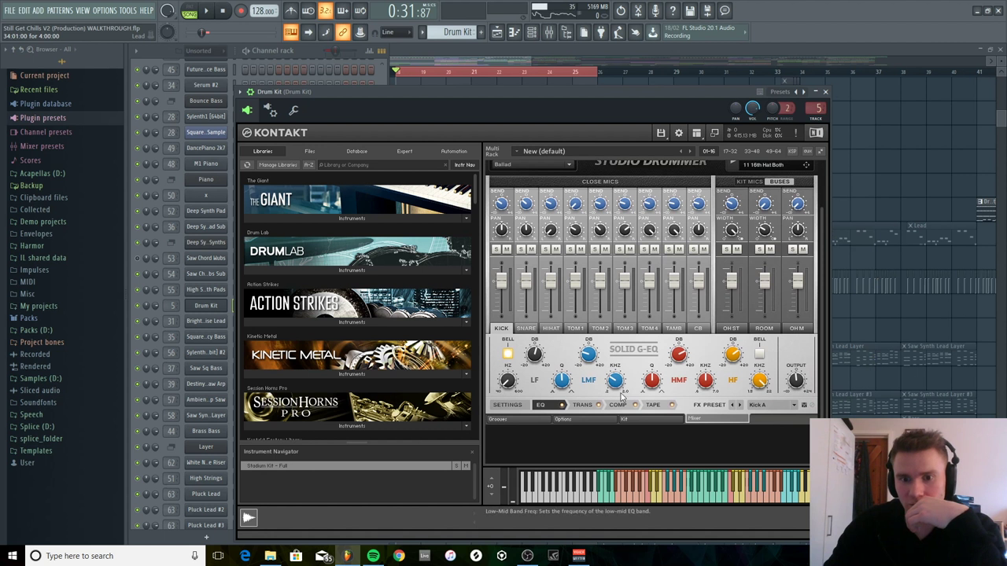
pyautogui.click(635, 417)
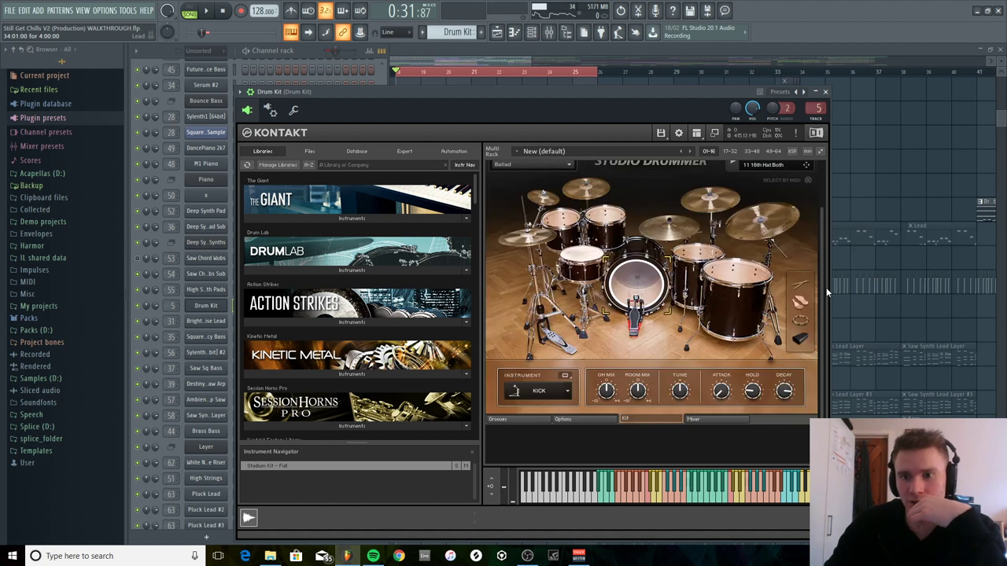
pyautogui.moveTo(823, 283); pyautogui.dragTo(823, 268)
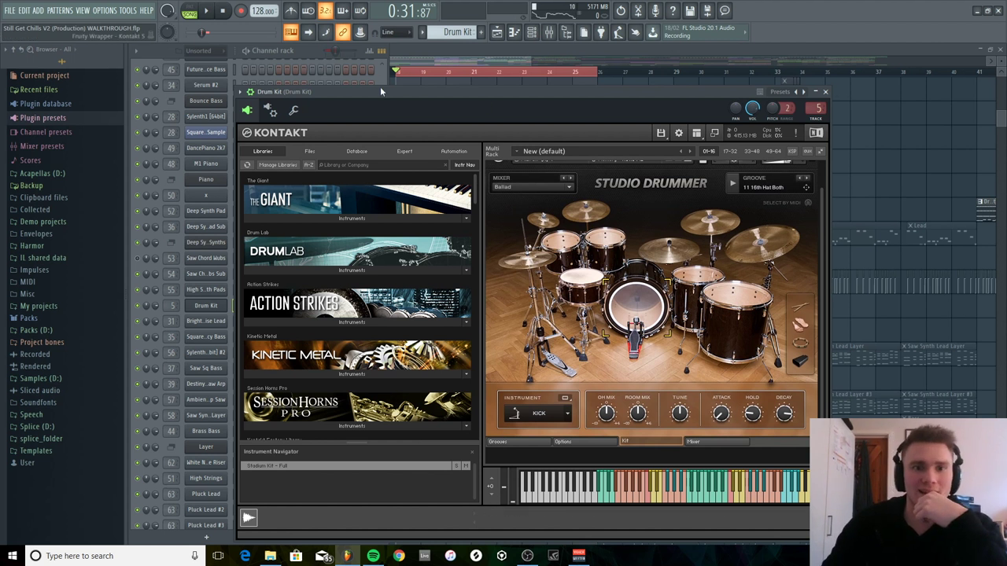
pyautogui.moveTo(381, 86); pyautogui.dragTo(399, 75)
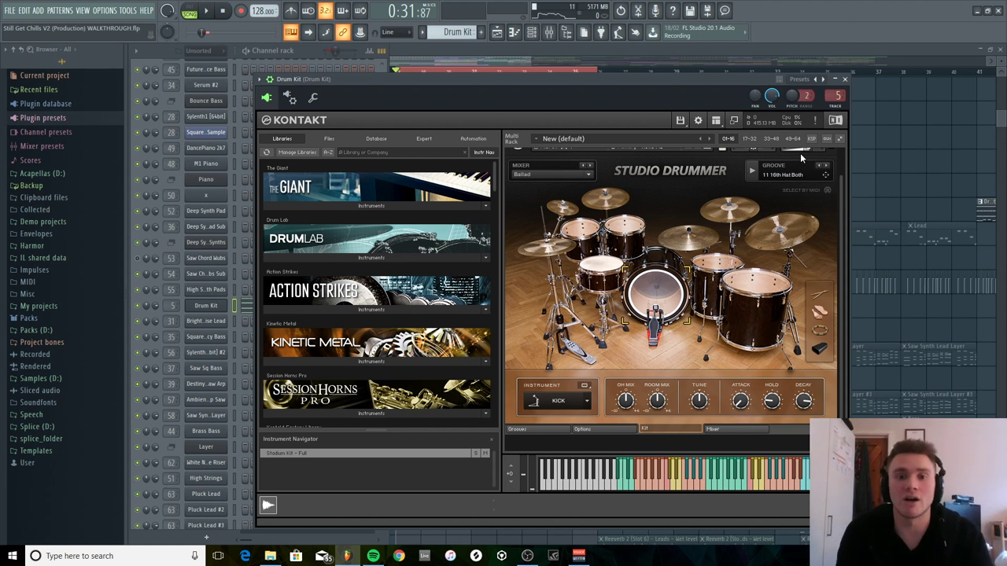
# Open The Glue compressor on the Drum Kit mixer track and play the drums to watch its compression.
pyautogui.click(555, 31)
pyautogui.click(922, 157)
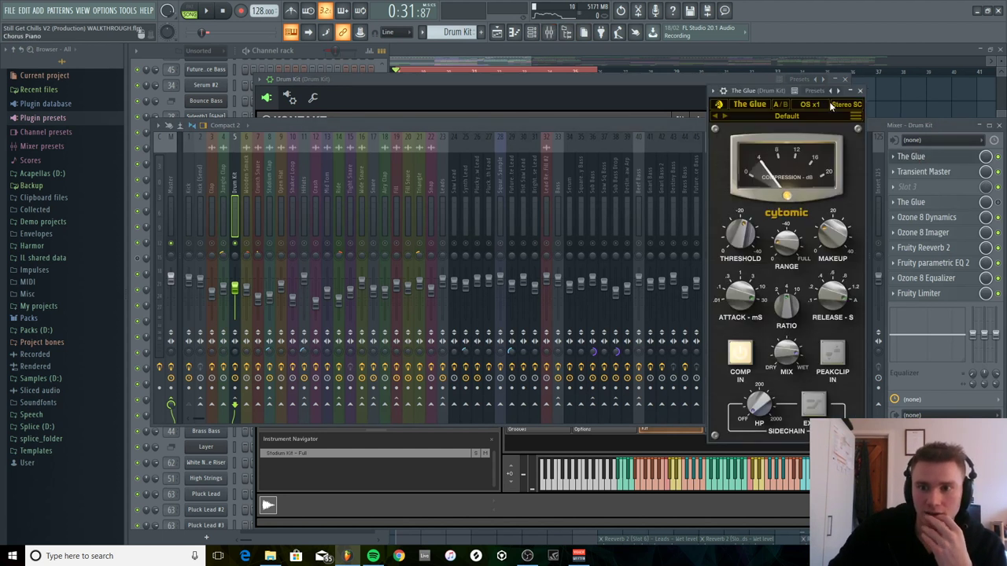
pyautogui.moveTo(787, 91); pyautogui.dragTo(599, 95)
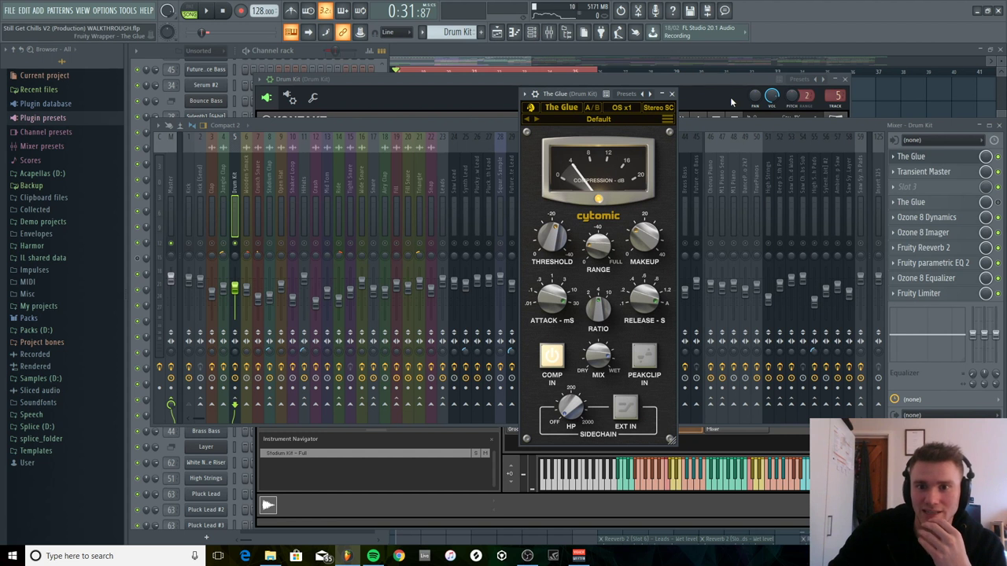
pyautogui.click(717, 127)
pyautogui.press('space')
pyautogui.click(588, 95)
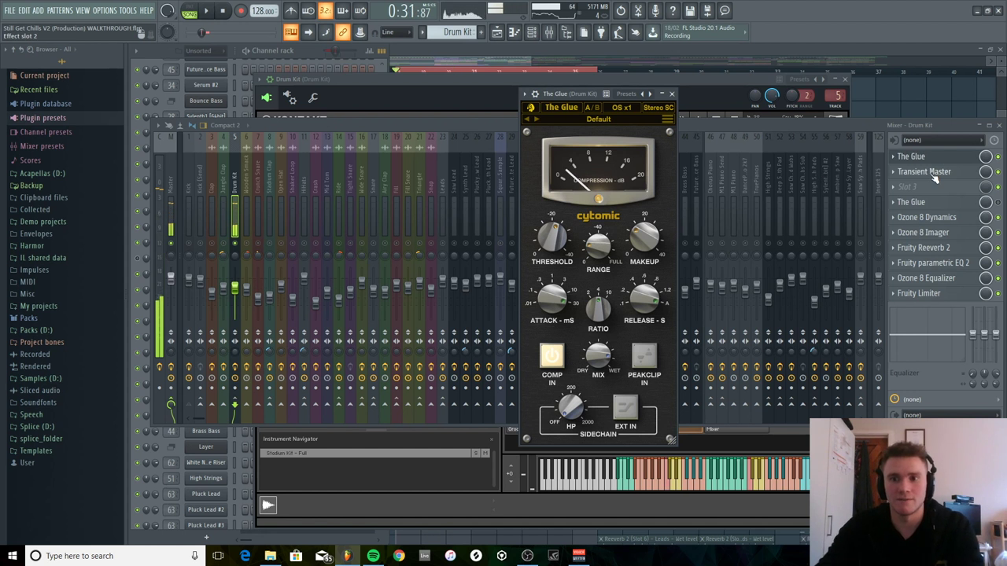
# View the Transient Master settings on the Drum Kit mixer track, and play the drums with Ozone 8 Dynamics open.
pyautogui.click(935, 179)
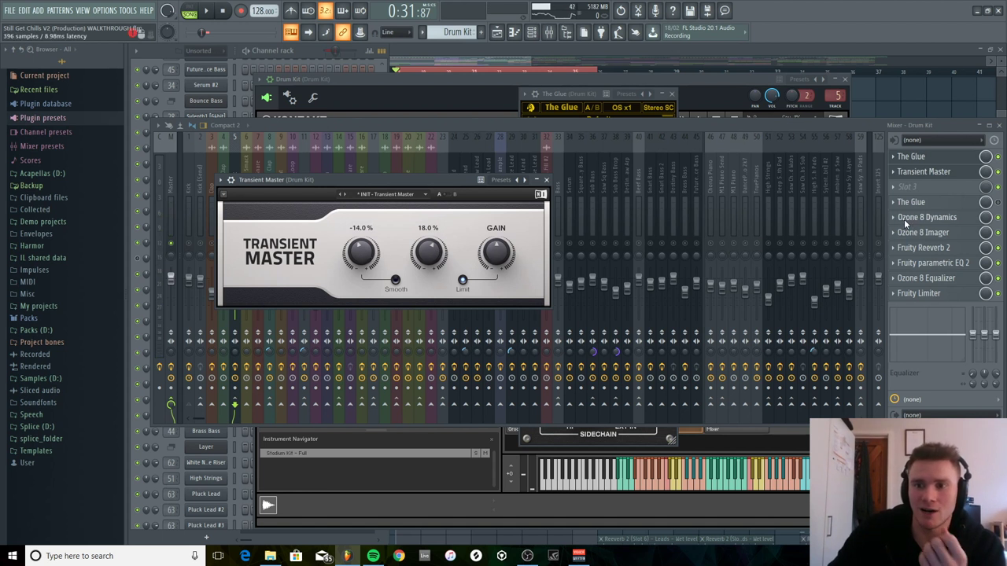
pyautogui.click(905, 222)
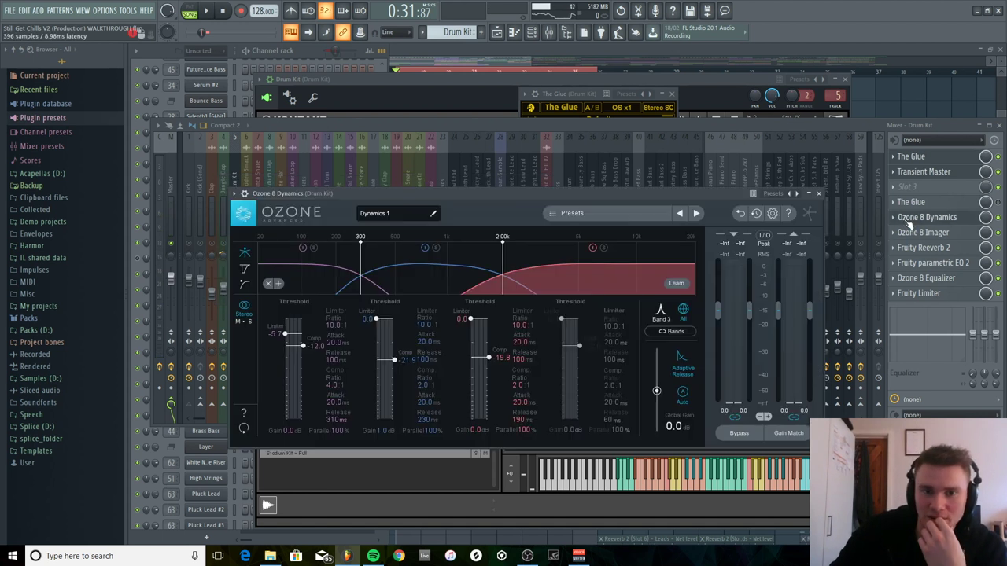
pyautogui.click(611, 126)
pyautogui.press('space')
pyautogui.click(530, 444)
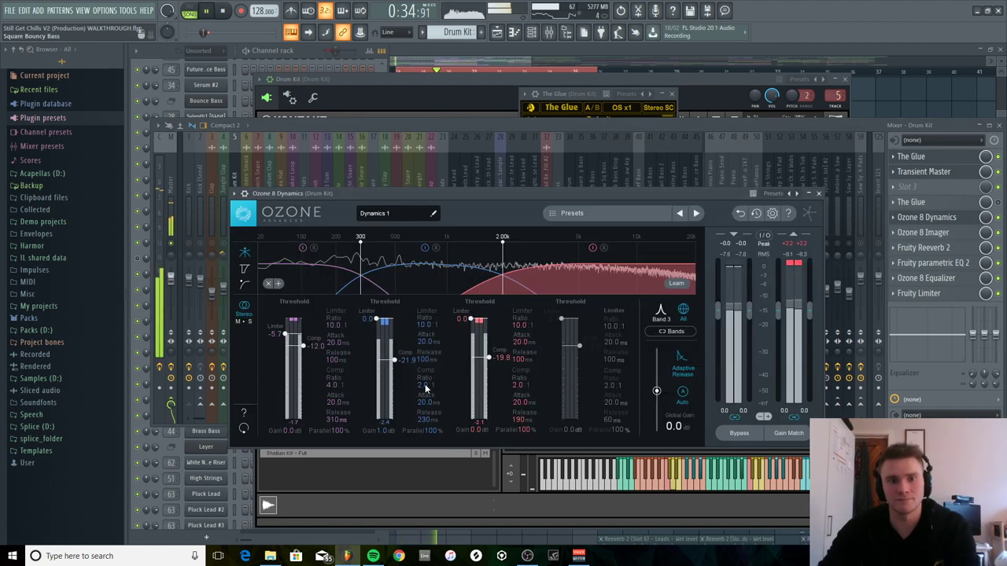
pyautogui.press('space')
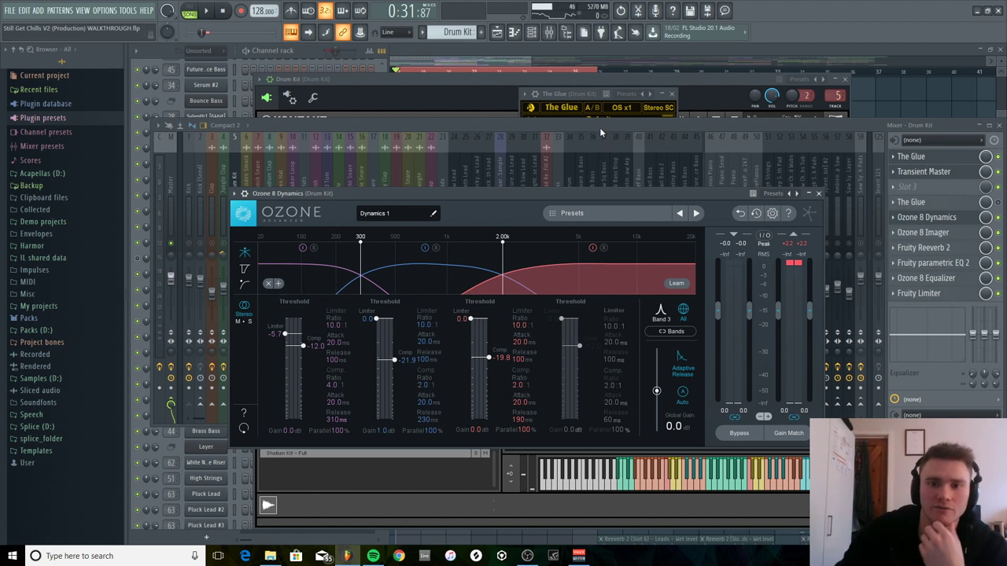
pyautogui.click(494, 124)
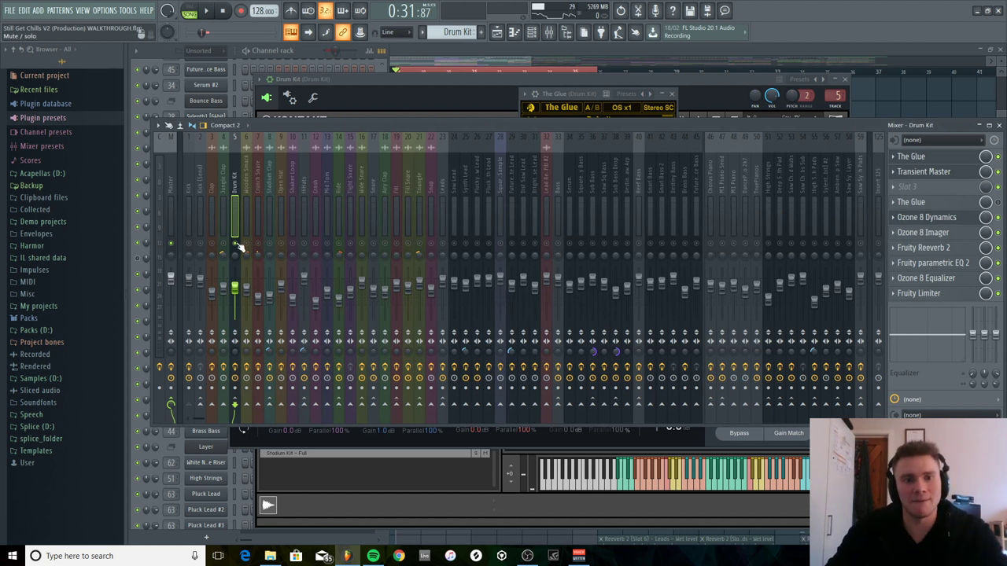
# Play the soloed Drum Kit briefly in the Playlist, and solo the Shaker Loop track to hear it from bar 18.
pyautogui.press('F5')
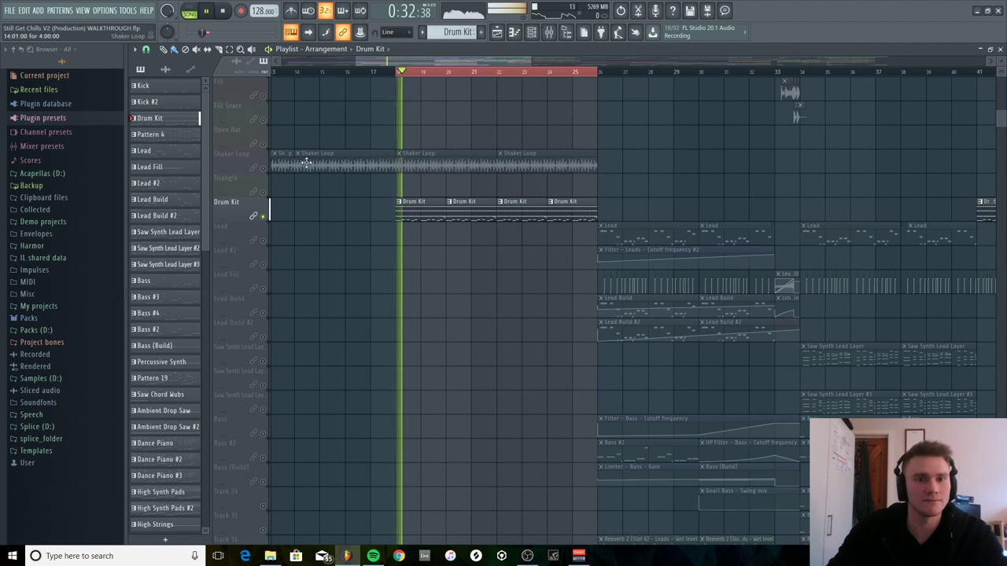
pyautogui.press('space')
pyautogui.rightClick(264, 168)
pyautogui.press('space')
pyautogui.scroll(10, 427, 229)
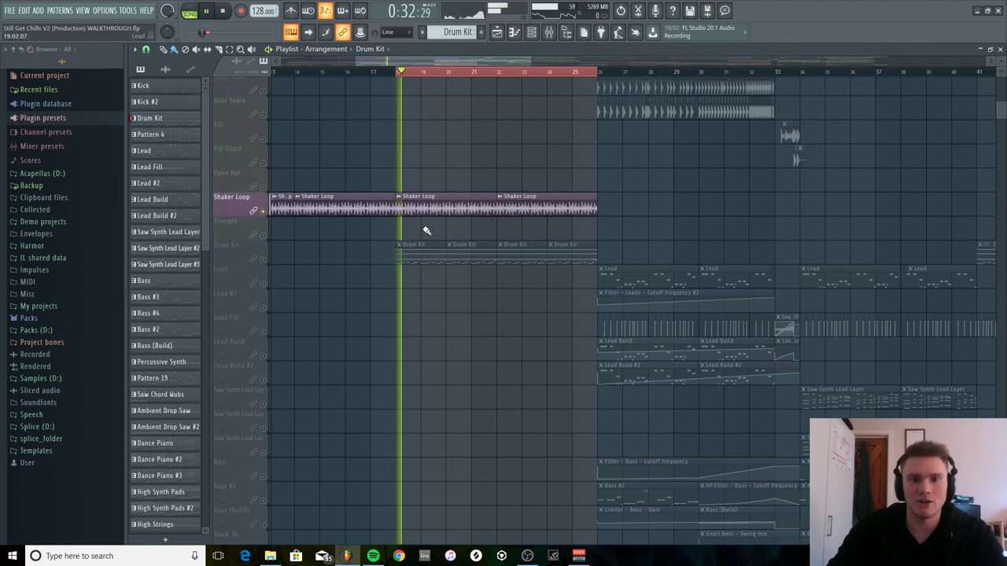
pyautogui.press('space')
# Solo the Wooden Smack track together with Snap and Clap, and play them from bar 18.
pyautogui.rightClick(264, 289)
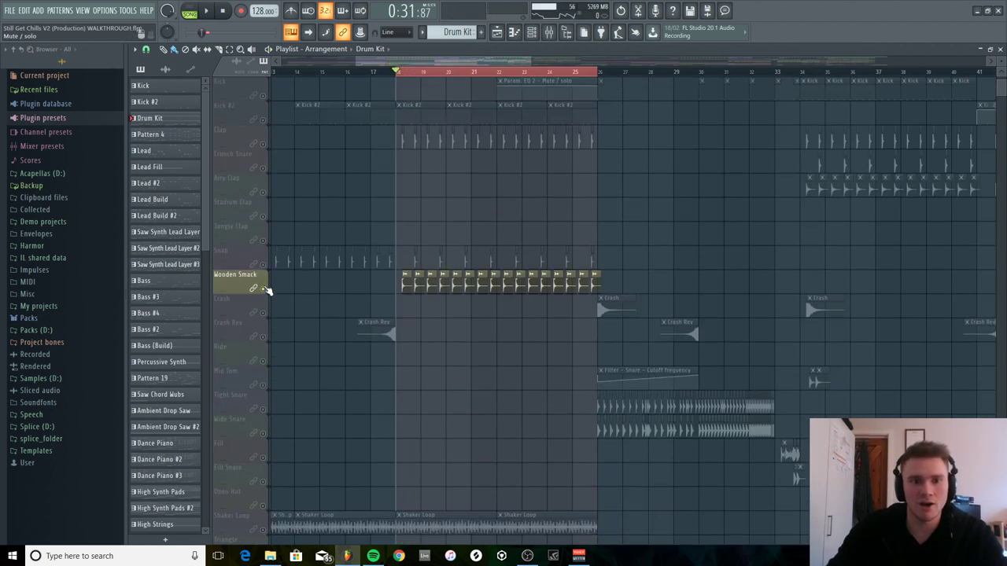
pyautogui.click(264, 264)
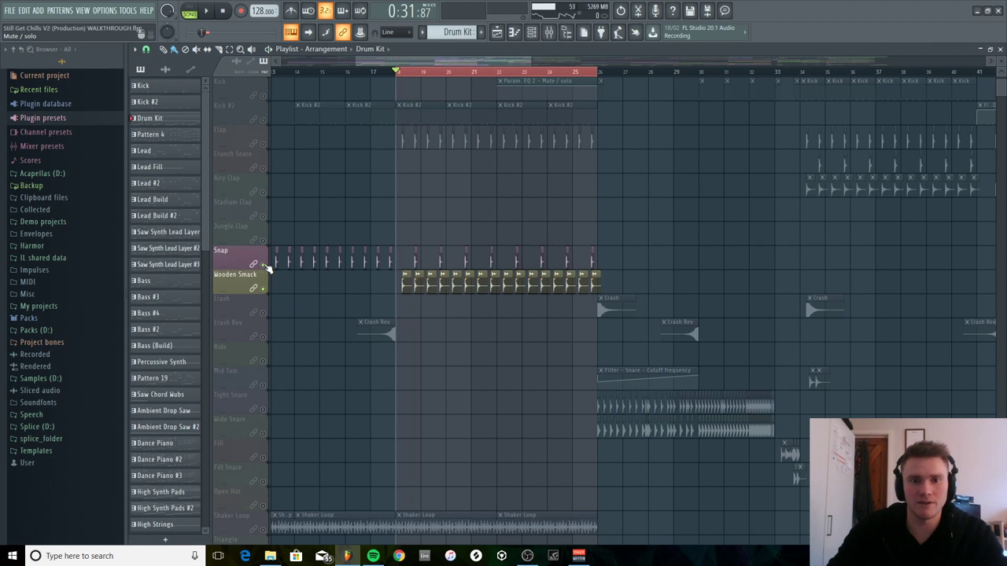
pyautogui.click(265, 143)
pyautogui.press('space')
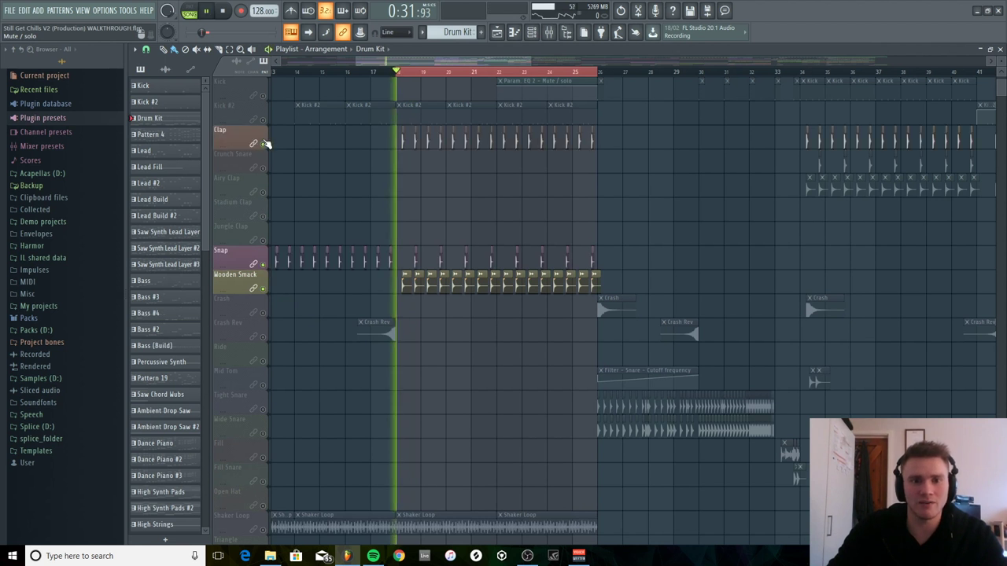
# Isolate Wooden Smack briefly, reactivate all the playlist tracks and stop playback.
pyautogui.rightClick(266, 288)
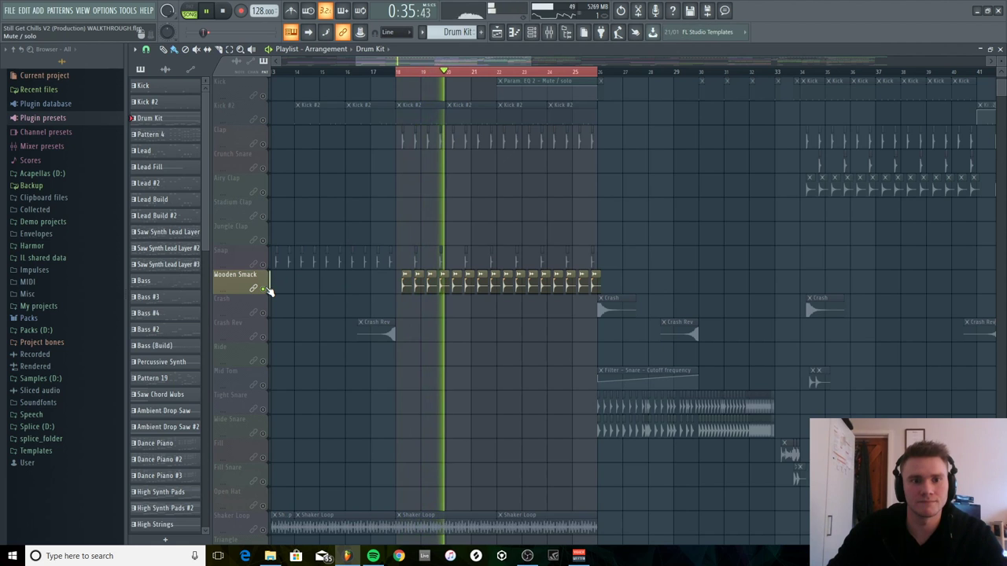
pyautogui.rightClick(266, 288)
pyautogui.press('space')
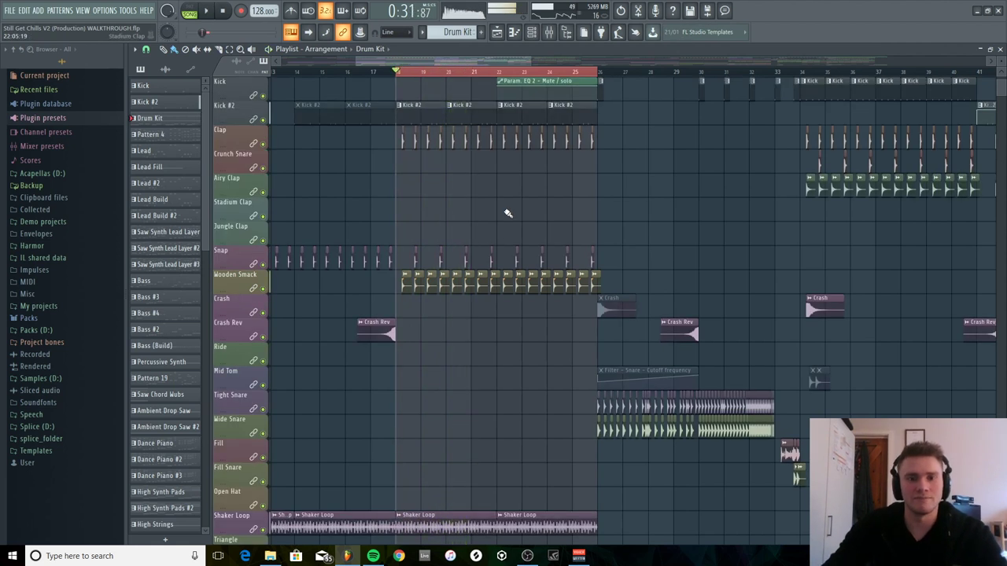
# Show the whole arrangement and solo the Big Clap track among the effects layers.
pyautogui.keyDown('ctrl'); pyautogui.rightClick(509, 212); pyautogui.keyUp('ctrl')
pyautogui.scroll(-6, 428, 310)
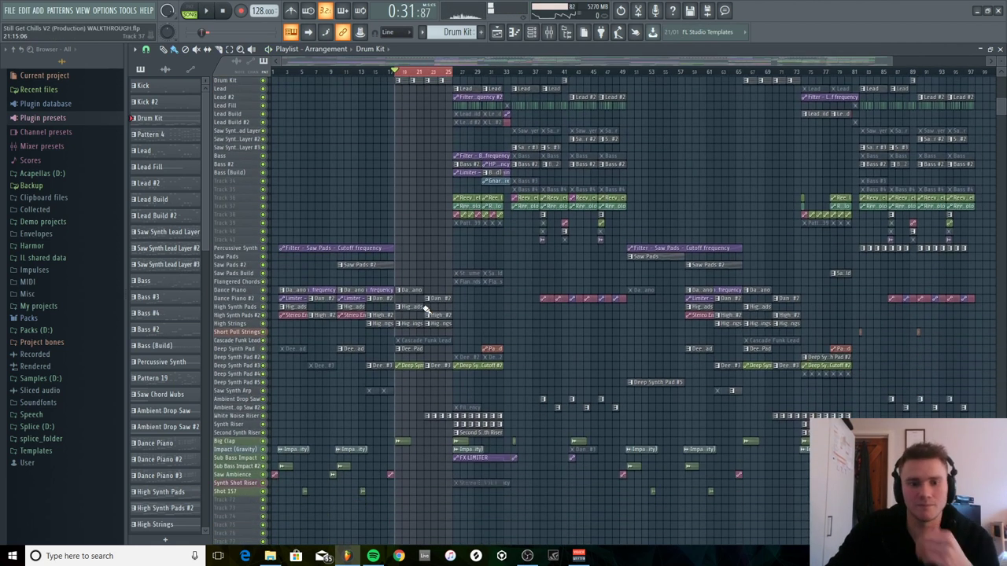
pyautogui.rightClick(264, 374)
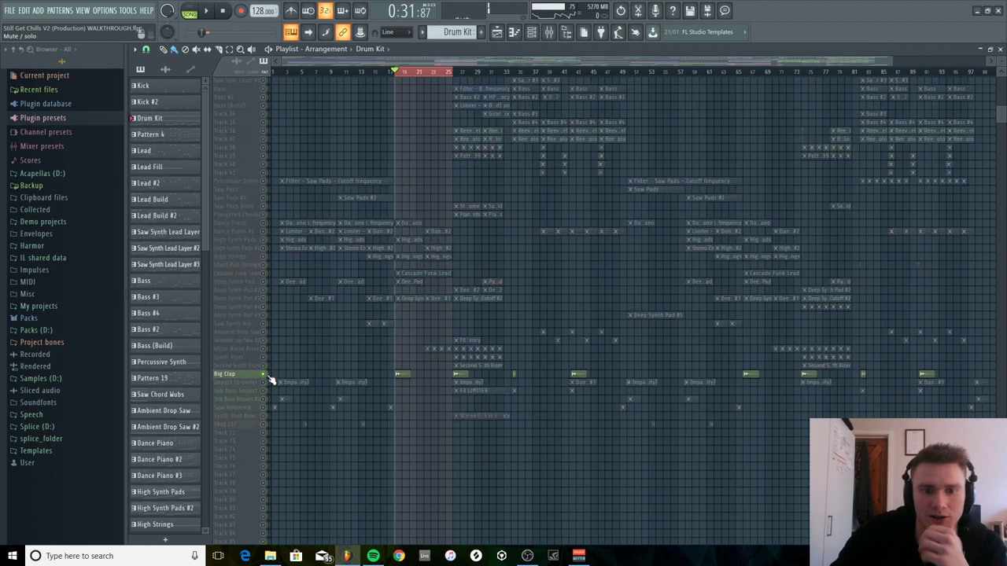
# Play the soloed Big Clap from bar 18, reactivate all the playlist tracks and play the full section.
pyautogui.press('space')
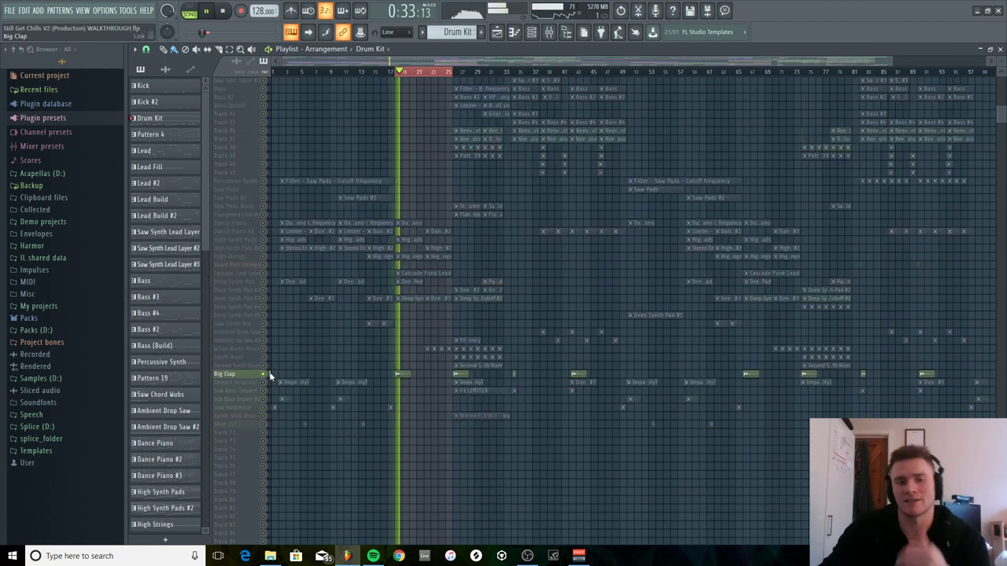
pyautogui.press('space')
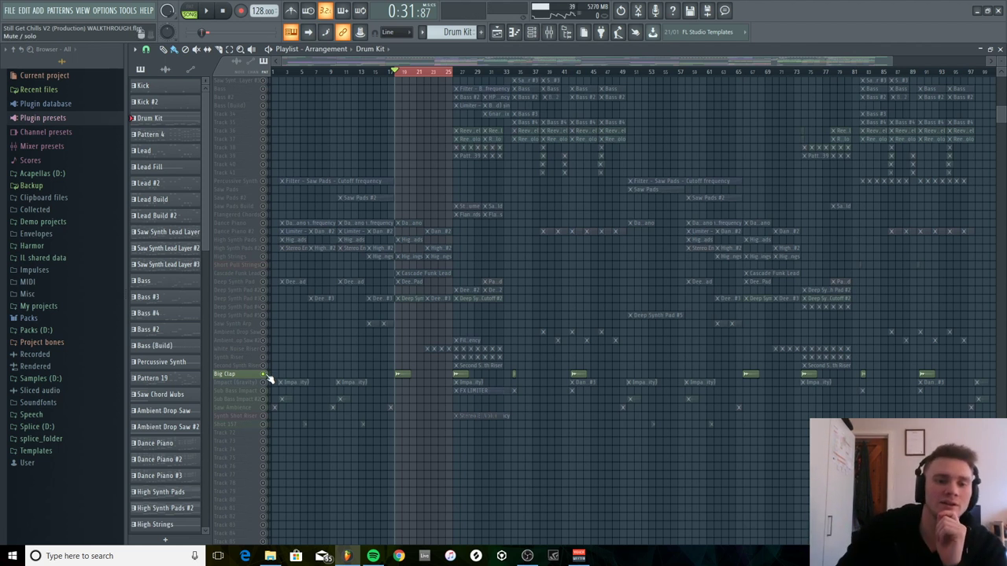
pyautogui.keyDown('ctrl'); pyautogui.click(265, 375); pyautogui.keyUp('ctrl')
pyautogui.press('space')
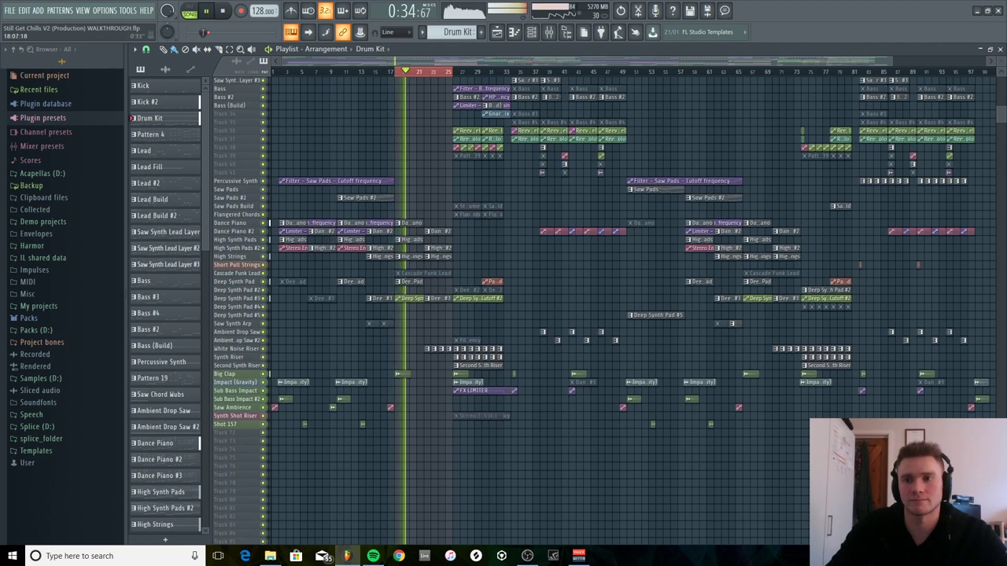
pyautogui.moveTo(1002, 112); pyautogui.dragTo(1004, 103)
pyautogui.scroll(5, 1002, 102)
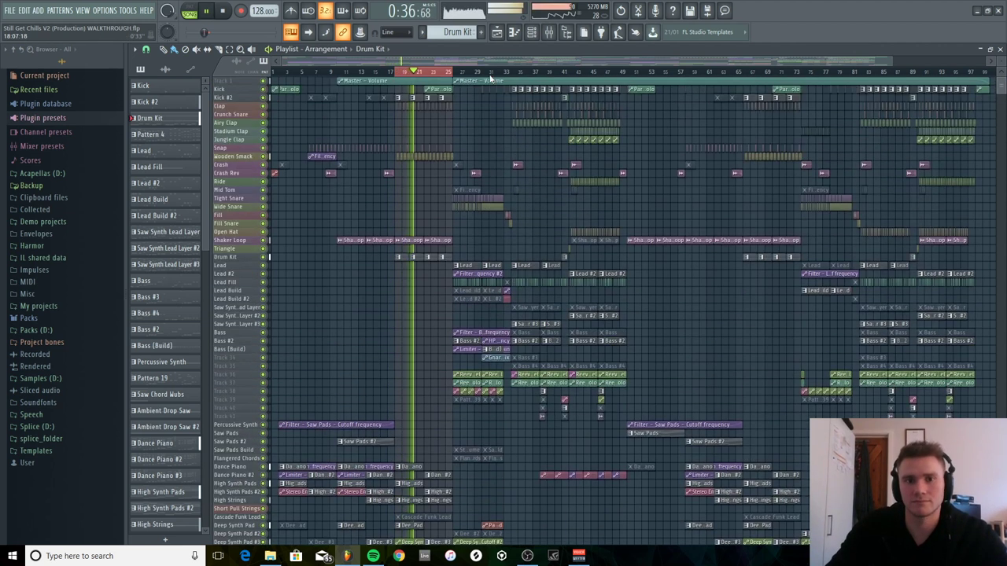
pyautogui.press('space')
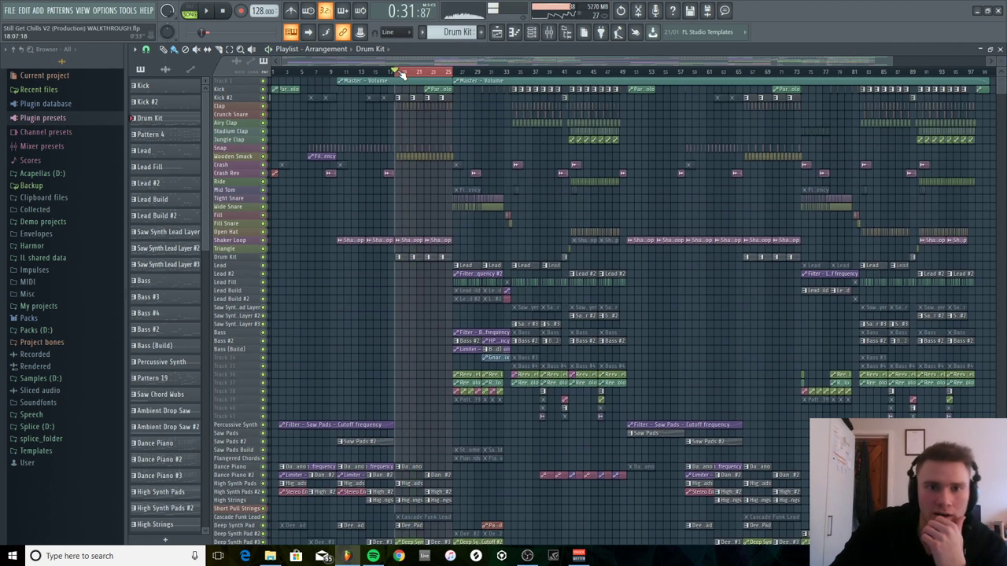
# Select bar 26 to bar 34 of the arrangement as the playback range and play the build-up.
pyautogui.click(402, 74)
pyautogui.click(454, 72)
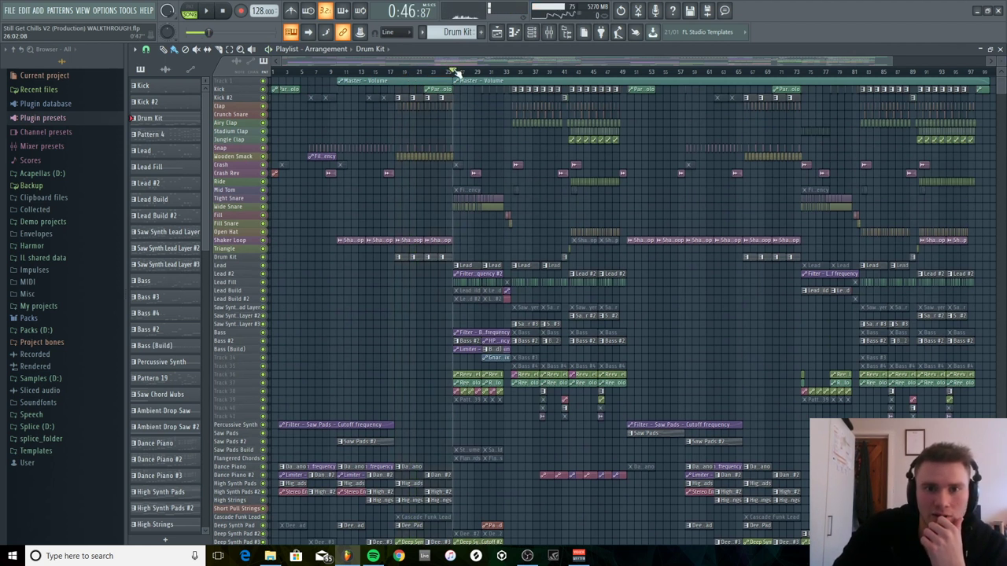
pyautogui.moveTo(463, 72); pyautogui.dragTo(511, 73)
pyautogui.hotkey('ctrl', 'd')
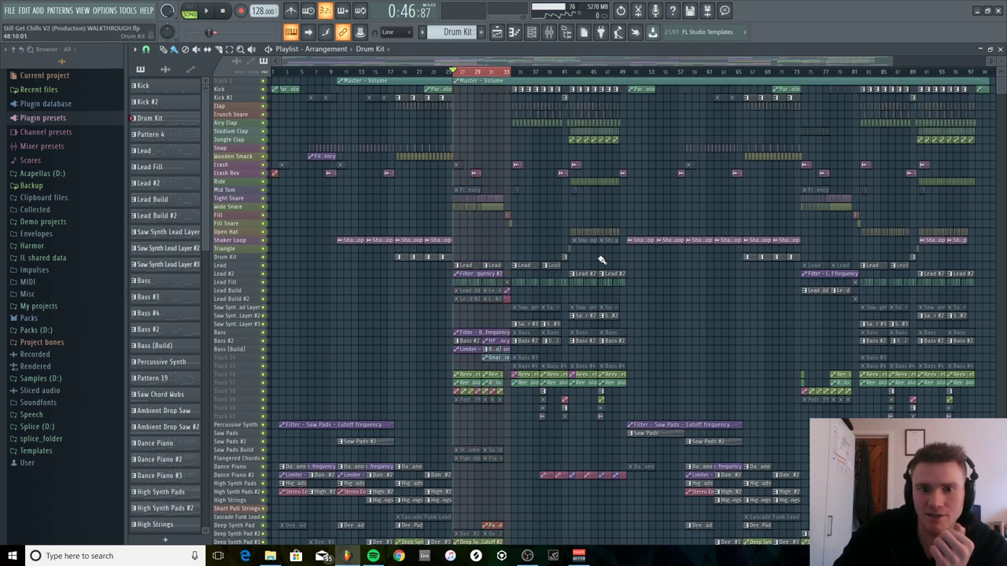
pyautogui.keyDown('ctrl'); pyautogui.scroll(8, 528, 235); pyautogui.keyUp('ctrl')
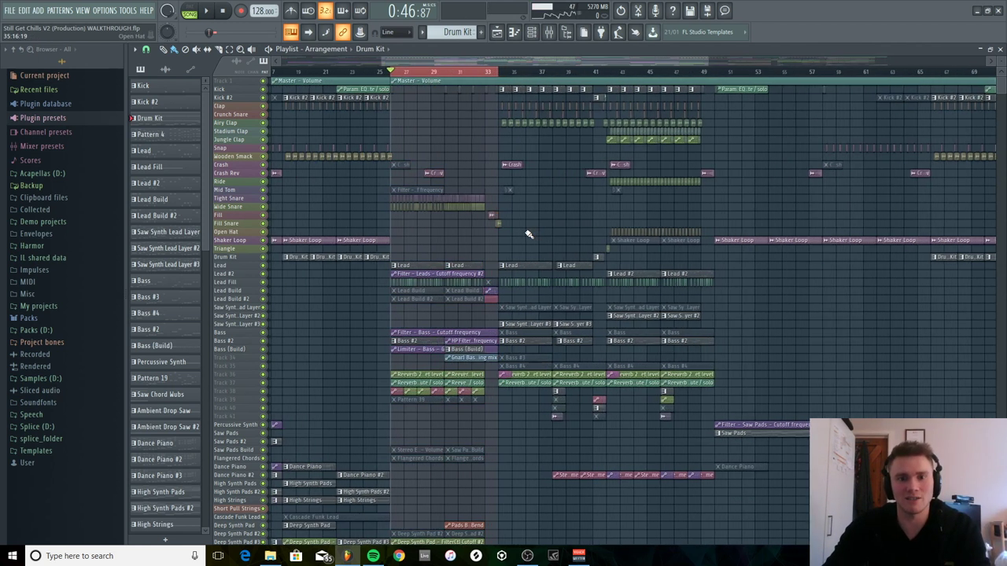
pyautogui.moveTo(526, 71); pyautogui.dragTo(488, 69)
pyautogui.press('space')
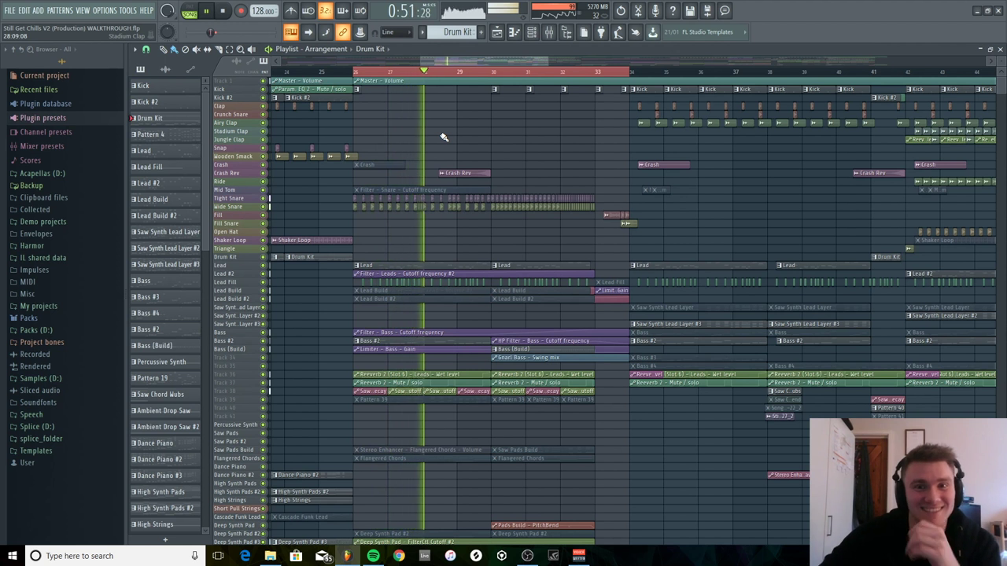
pyautogui.press('space')
# Enlarge the drum tracks, solo Tight Snare together with Wide Snare, and play them through the build-up.
pyautogui.scroll(-1, 440, 134)
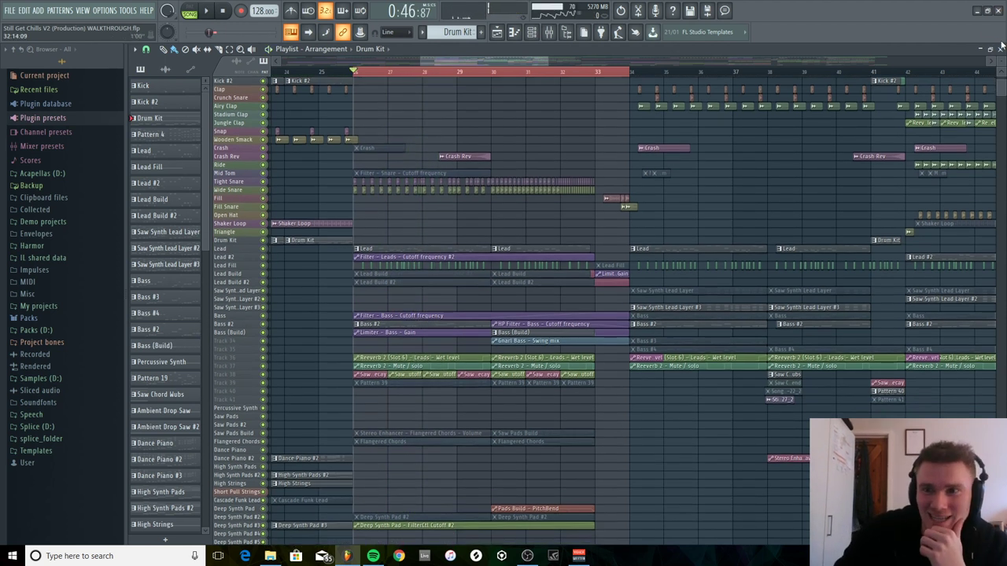
pyautogui.scroll(4, 486, 247)
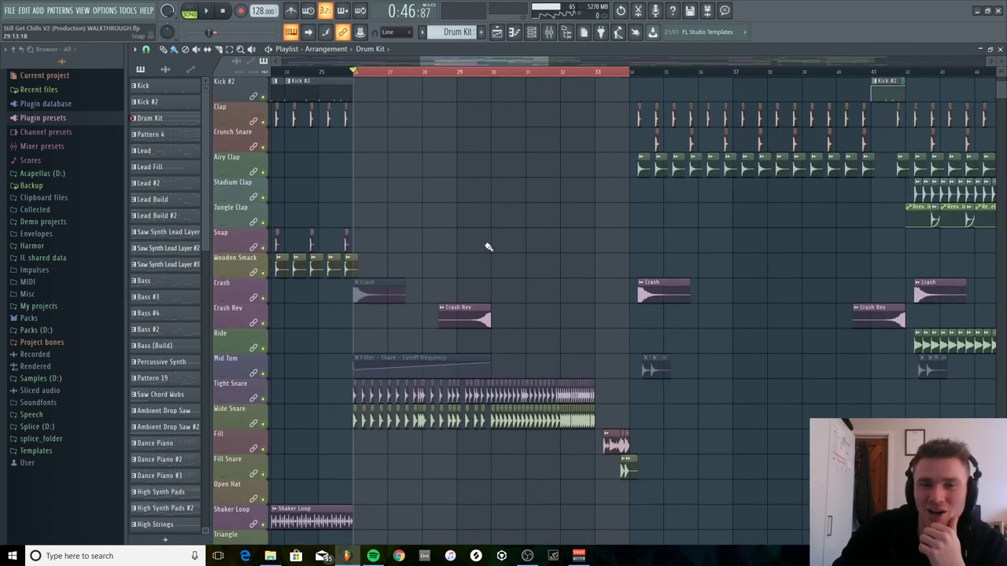
pyautogui.scroll(-1, 540, 231)
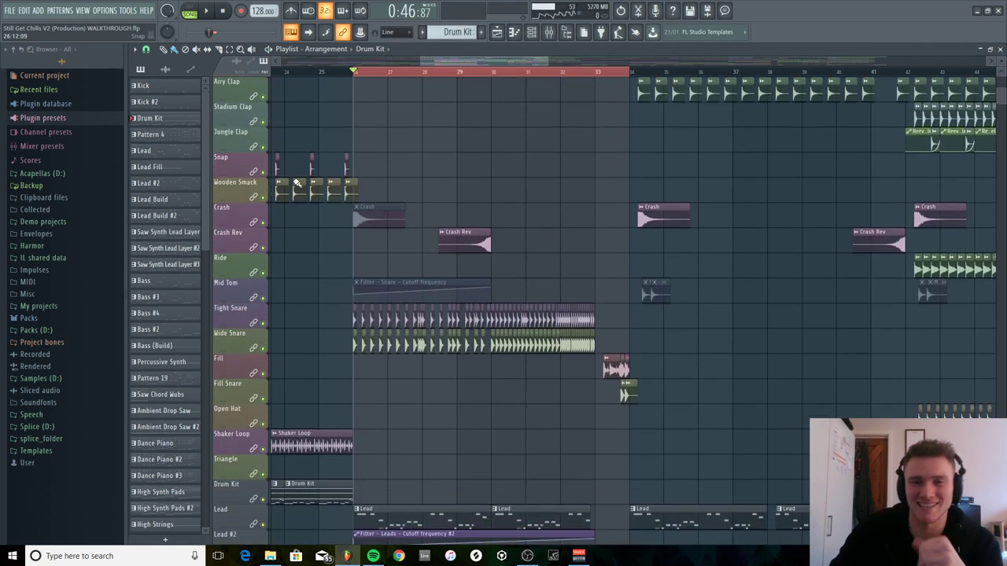
pyautogui.rightClick(263, 322)
pyautogui.click(263, 348)
pyautogui.press('space')
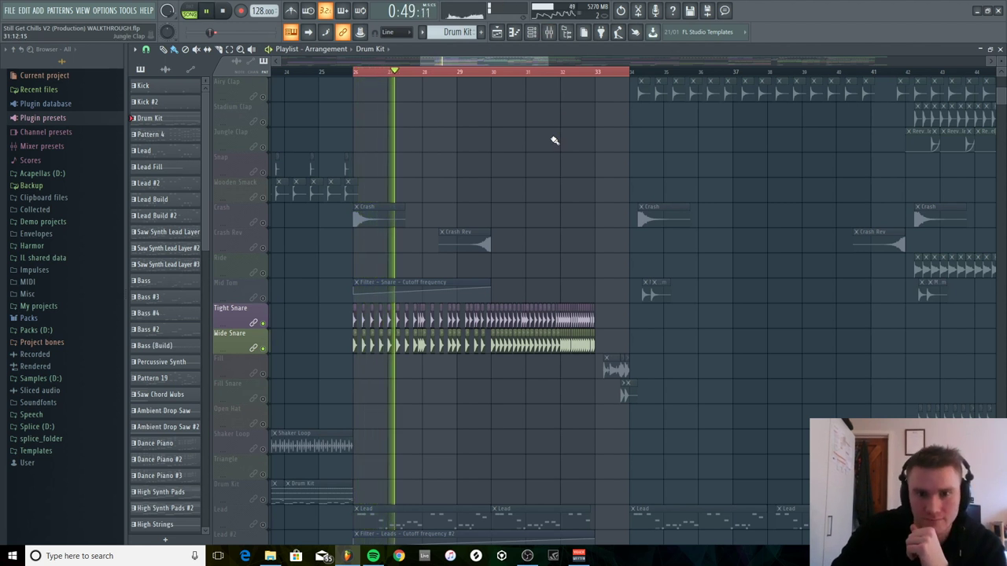
pyautogui.scroll(-3, 528, 180)
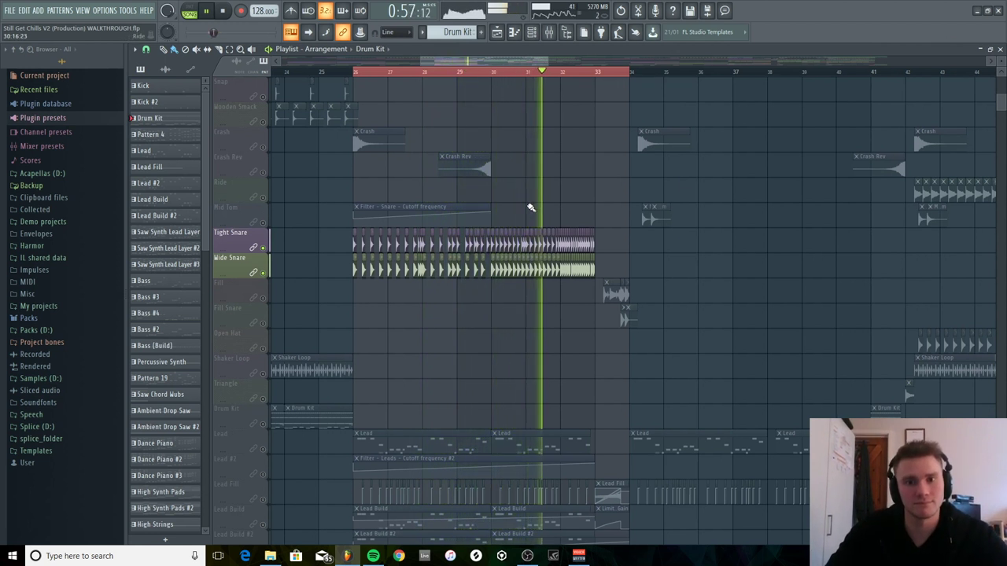
pyautogui.keyDown('ctrl'); pyautogui.scroll(3, 512, 291); pyautogui.keyUp('ctrl')
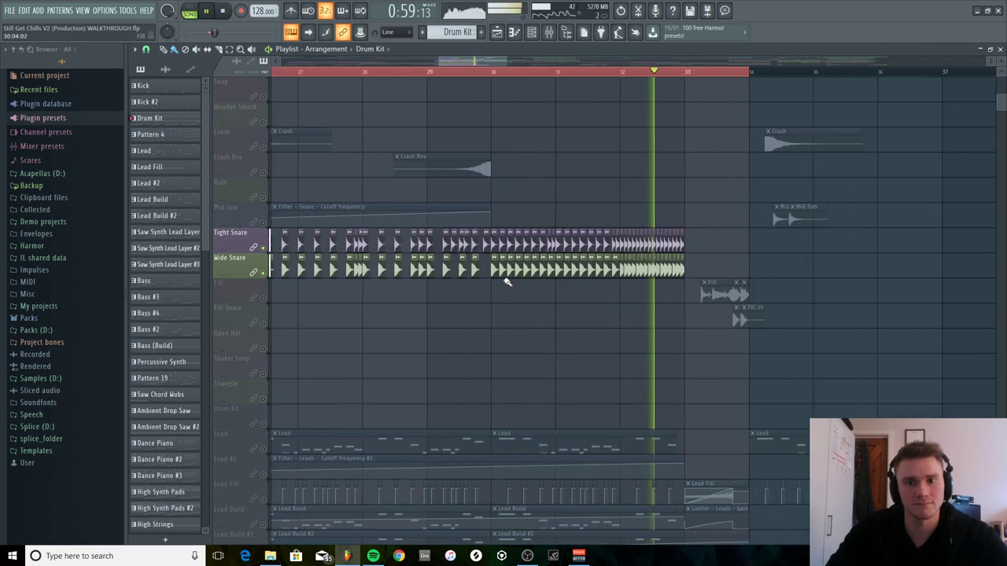
pyautogui.press('space')
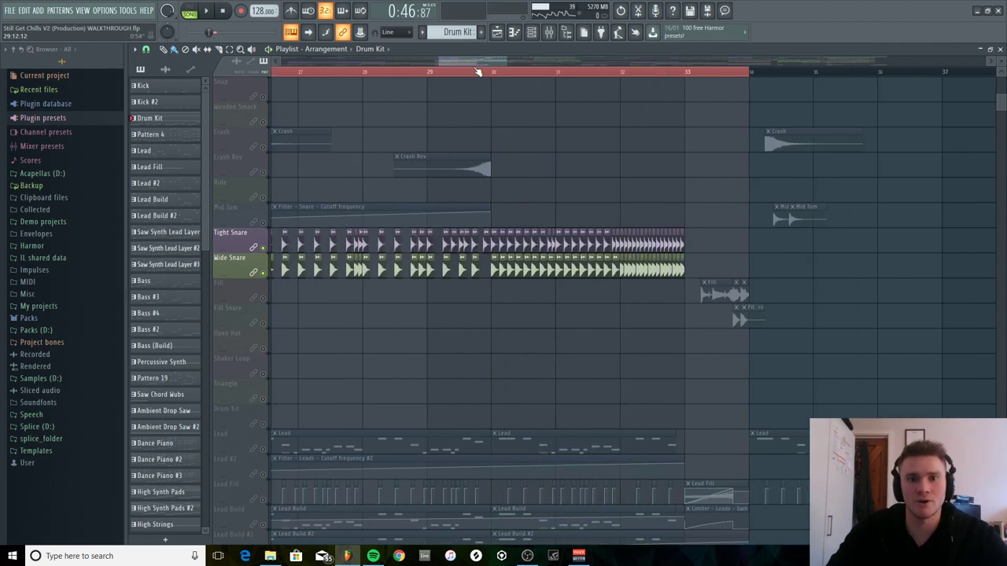
# Examine the sample settings of a Tight Snare clip and a Wide Snare clip.
pyautogui.moveTo(468, 66); pyautogui.dragTo(451, 63)
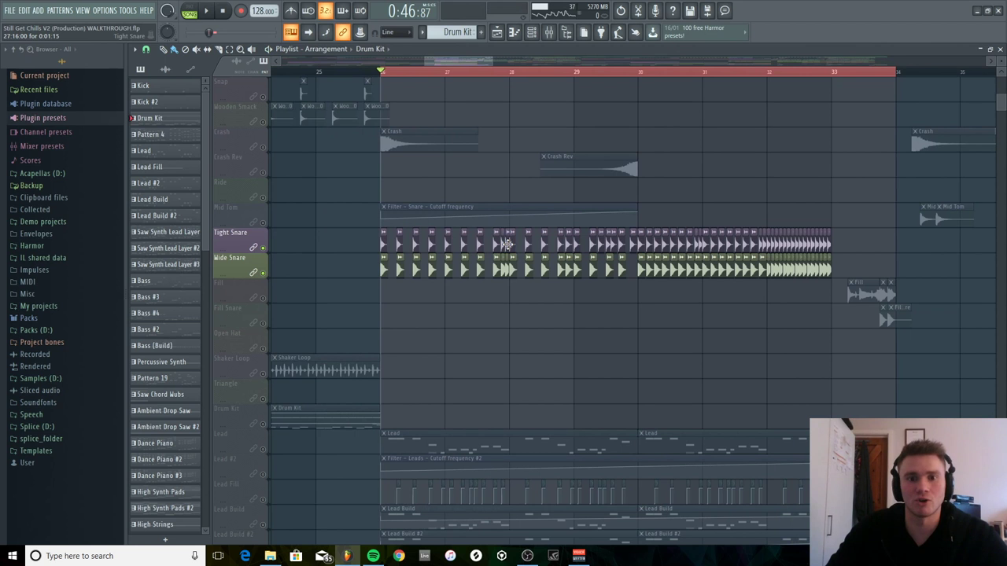
pyautogui.doubleClick(507, 244)
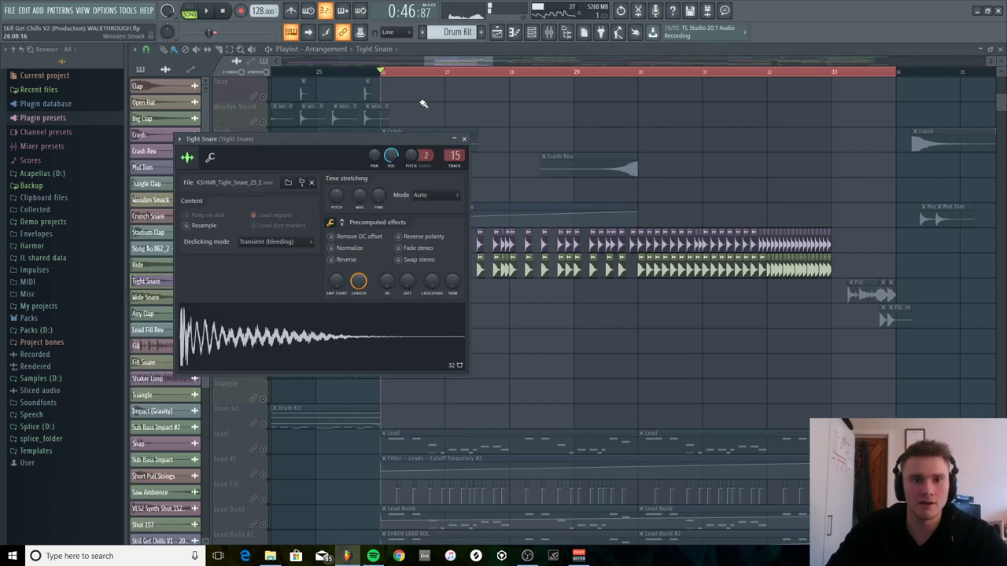
pyautogui.click(464, 139)
pyautogui.doubleClick(511, 267)
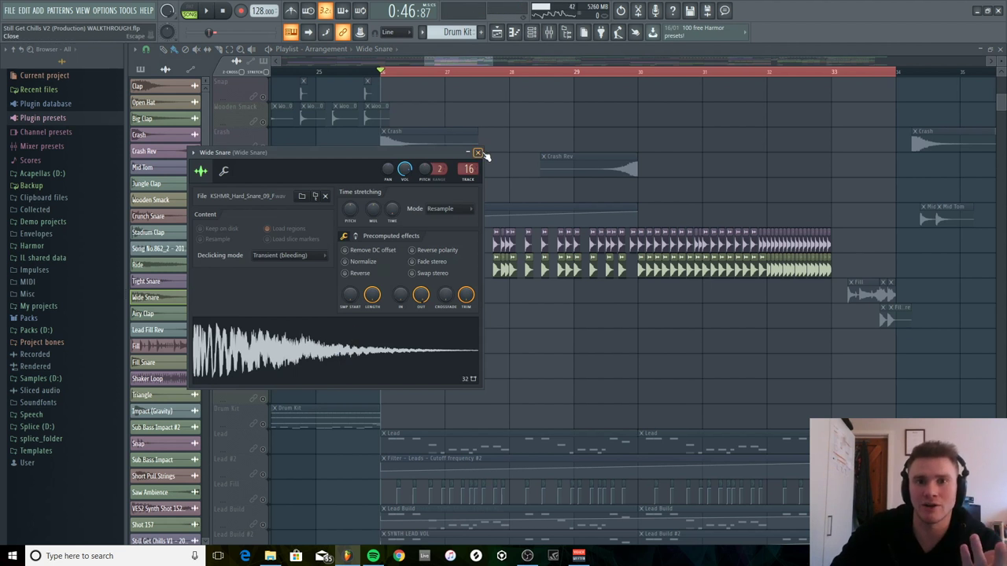
# Show the Wide Snare track's effects in the Mixer and audition the snare sample three times.
pyautogui.click(549, 32)
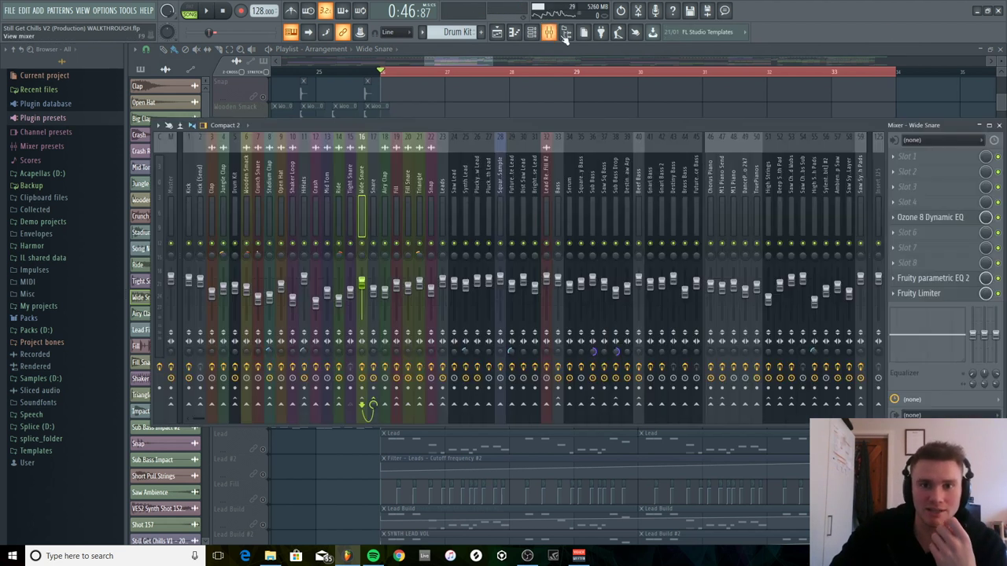
pyautogui.press('w')
pyautogui.press('w')
pyautogui.press('w')
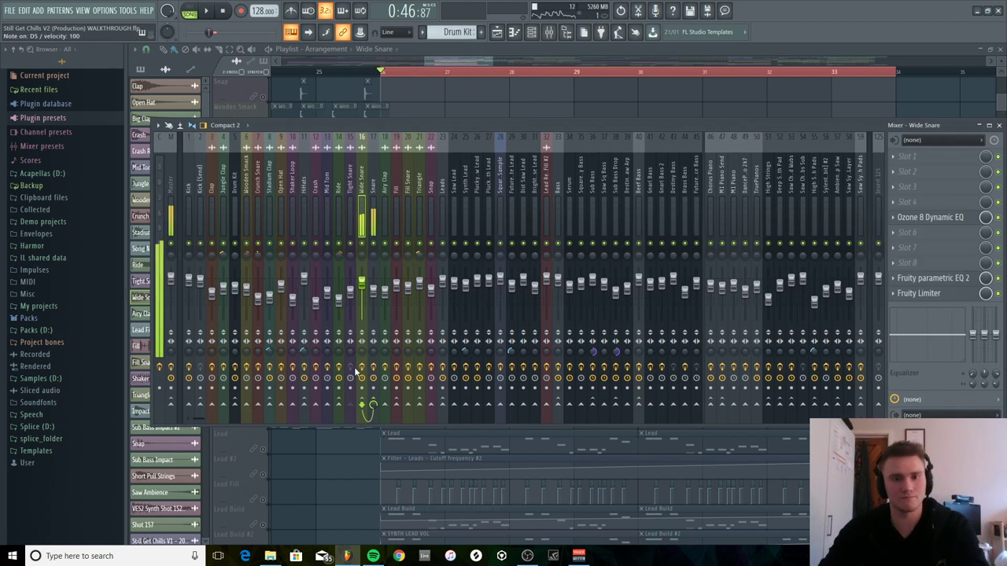
# Inspect the VC 2A and OTT effects on the Snare mixer track while auditioning the snare.
pyautogui.click(371, 179)
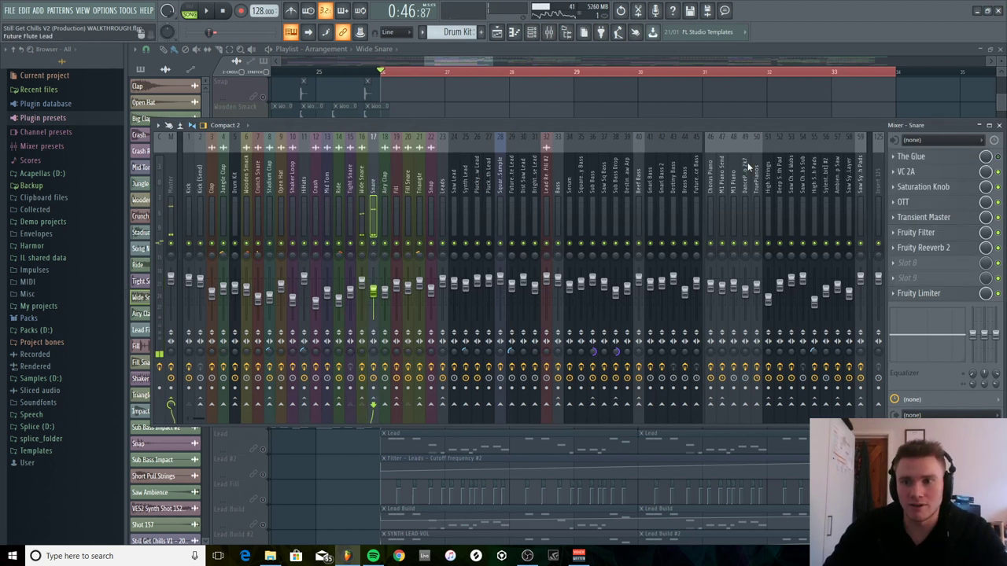
pyautogui.click(925, 174)
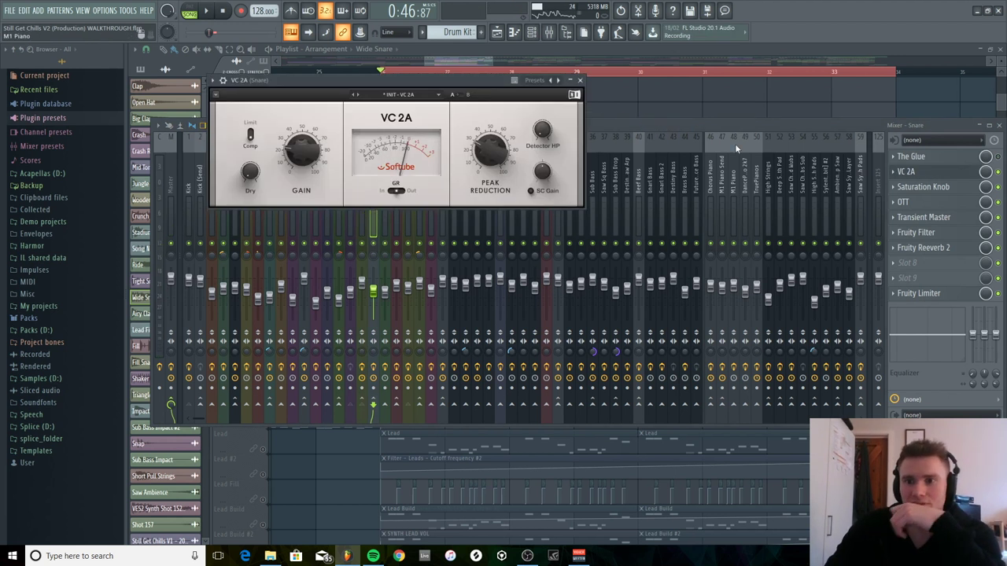
pyautogui.press('w')
pyautogui.press('w')
pyautogui.press('w')
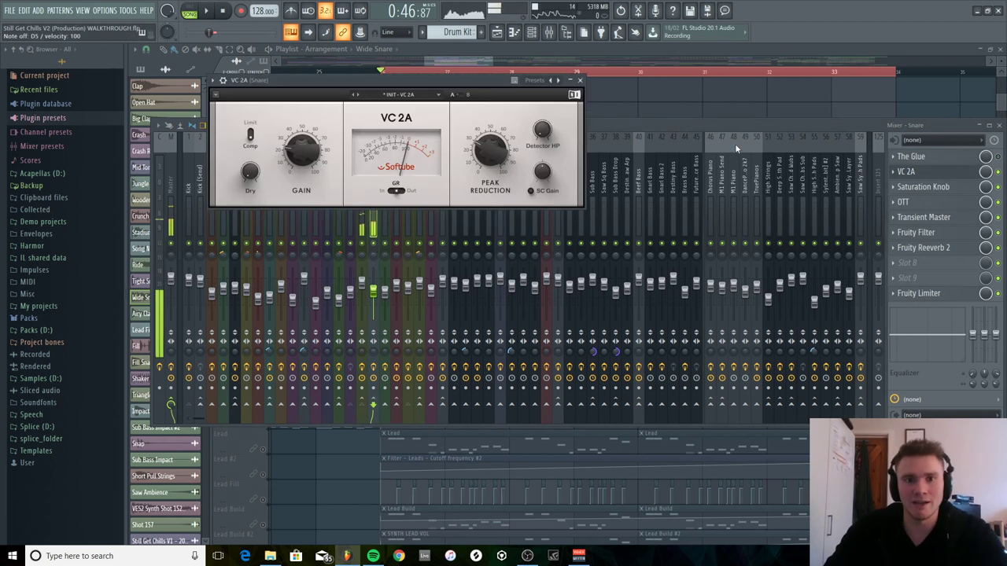
pyautogui.click(938, 203)
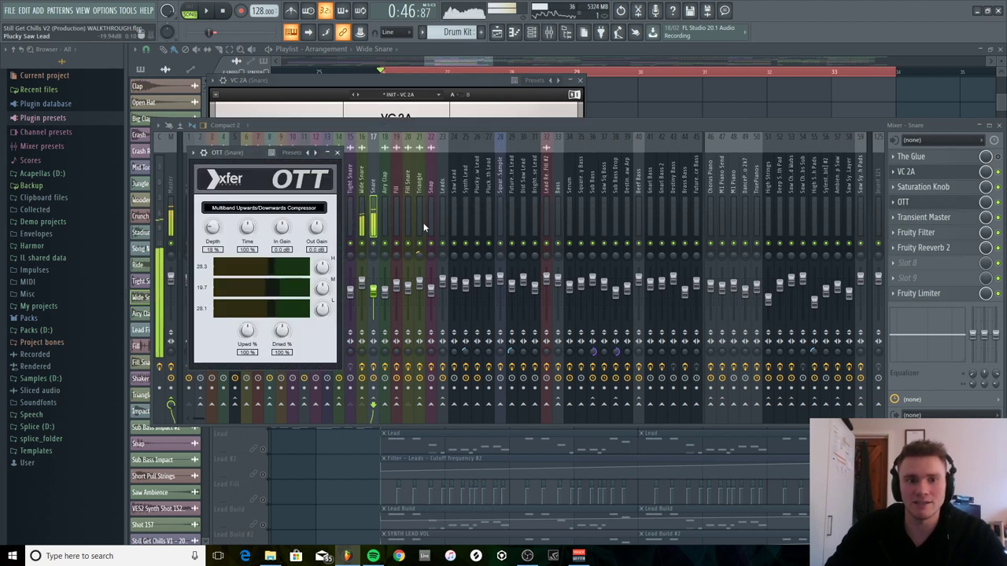
pyautogui.click(576, 126)
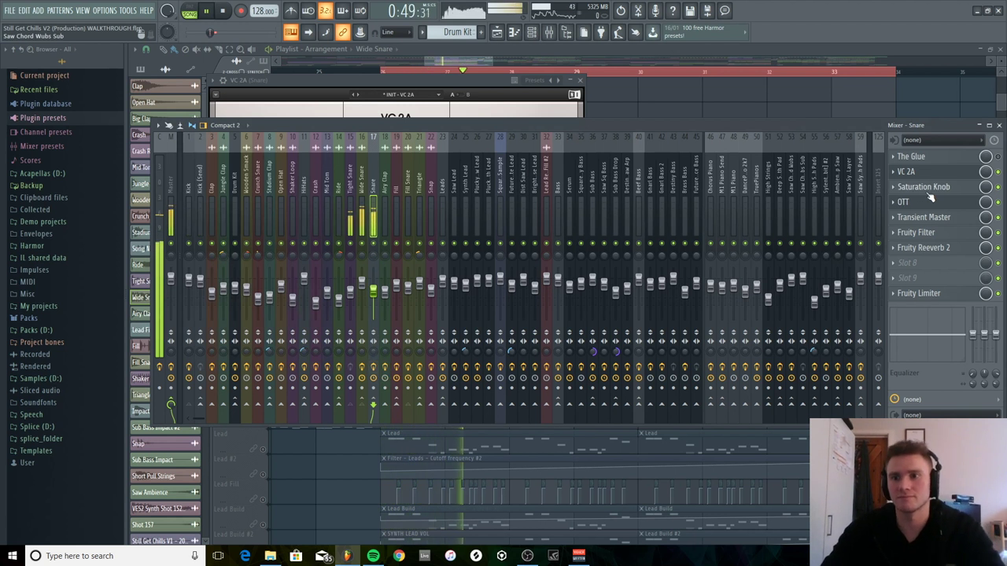
# Inspect the Snare track's Transient Master and Fruity Reeverb 2 with the snares playing, and return to the Playlist with playback stopped.
pyautogui.press('space')
pyautogui.click(929, 221)
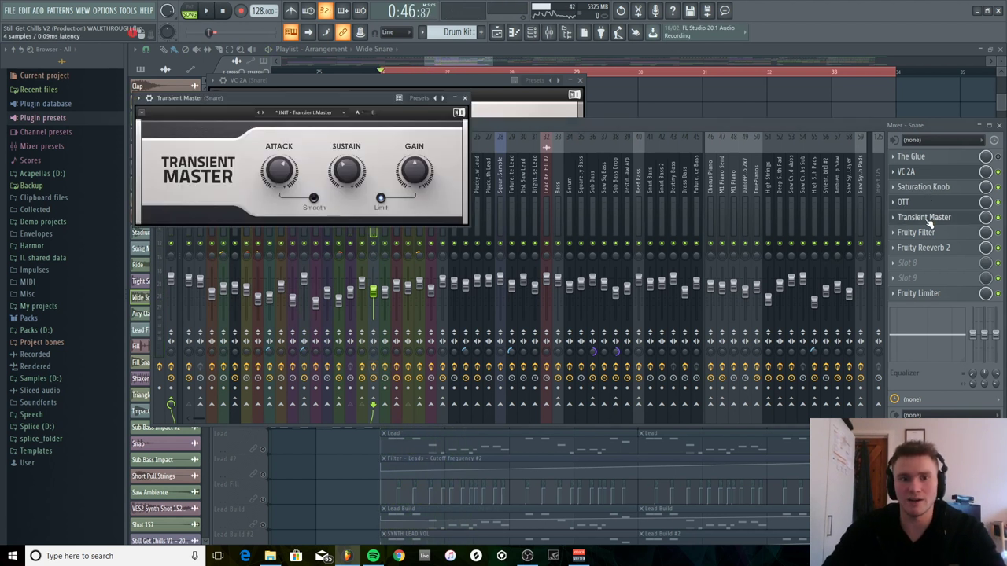
pyautogui.click(595, 123)
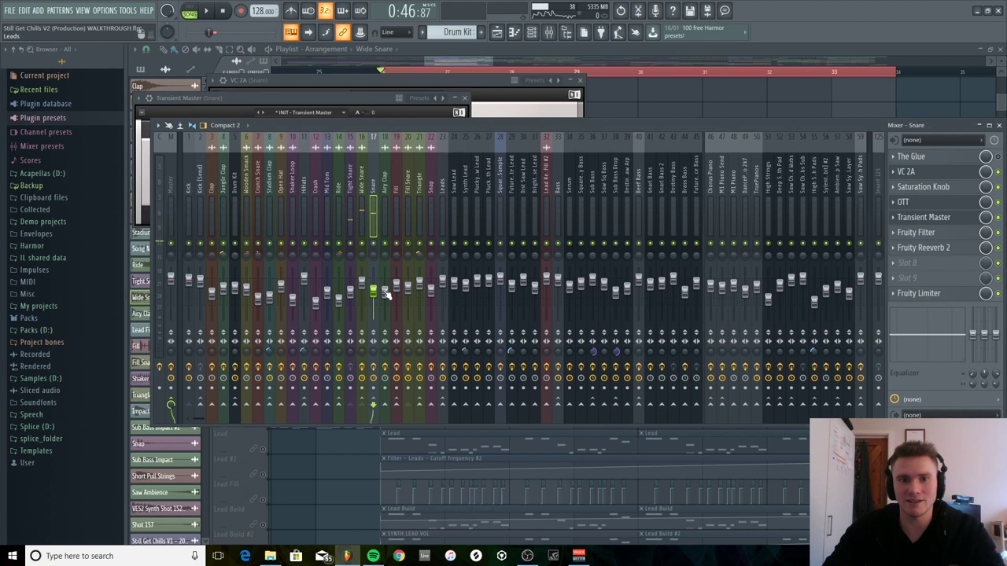
pyautogui.press('space')
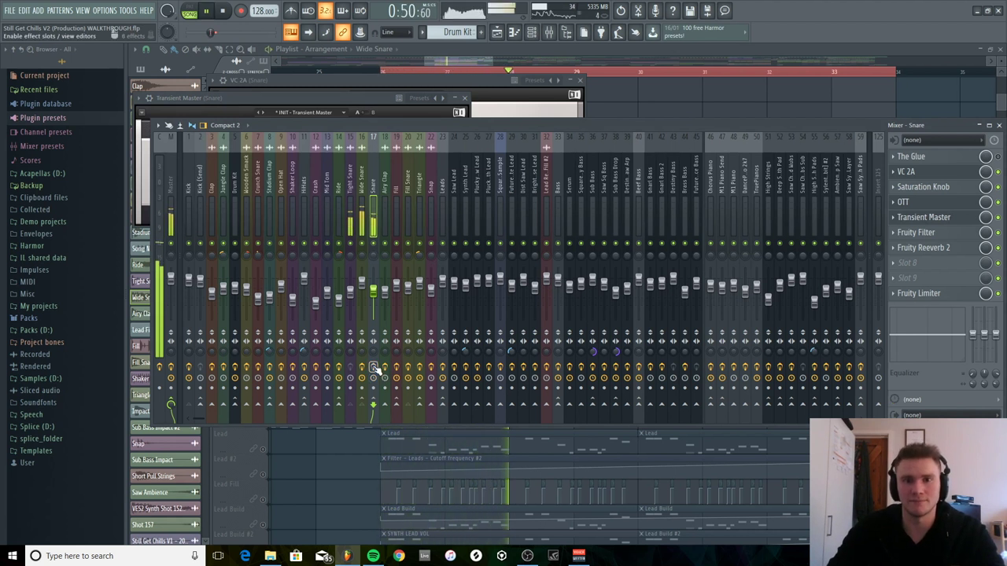
pyautogui.click(914, 247)
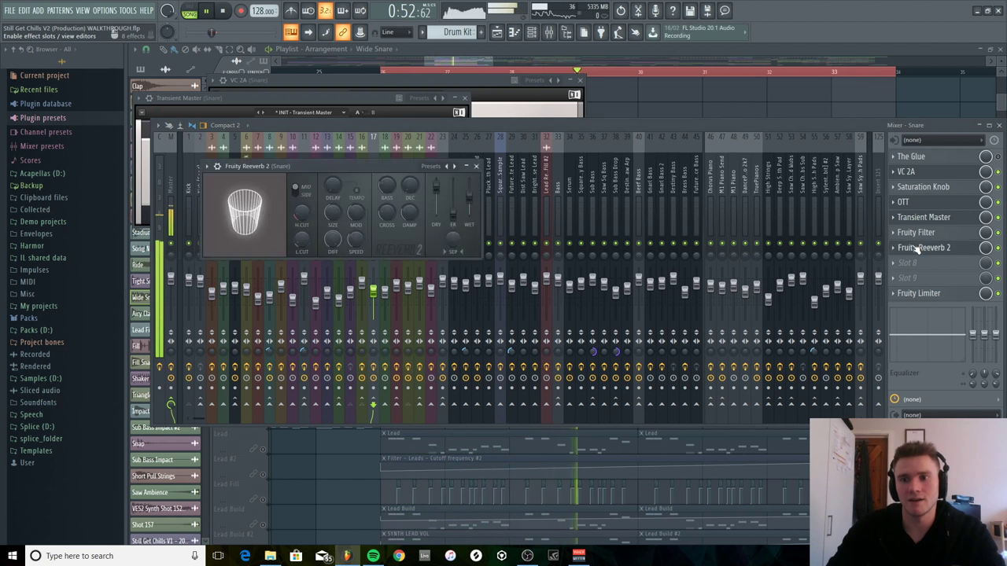
pyautogui.click(574, 123)
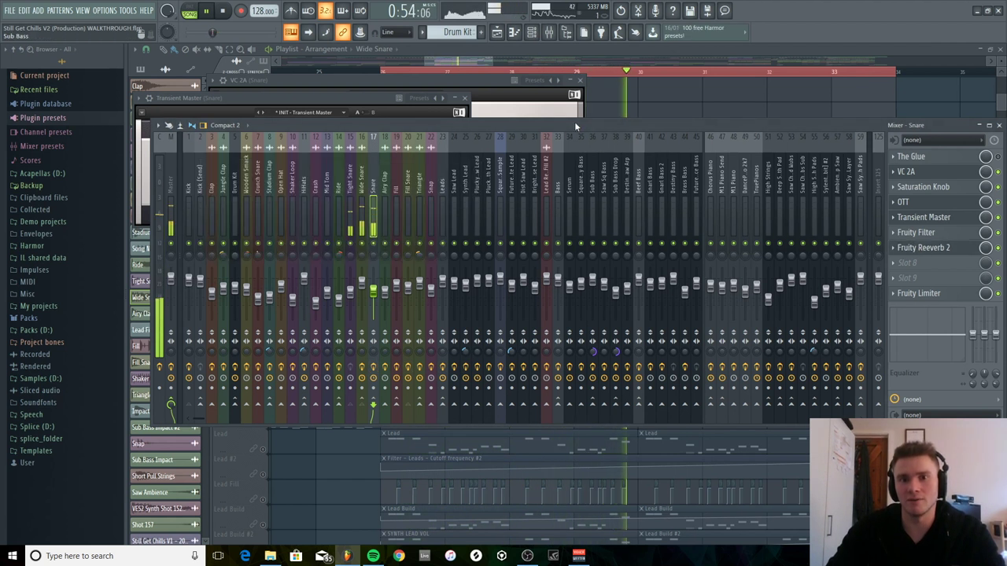
pyautogui.click(629, 47)
pyautogui.press('space')
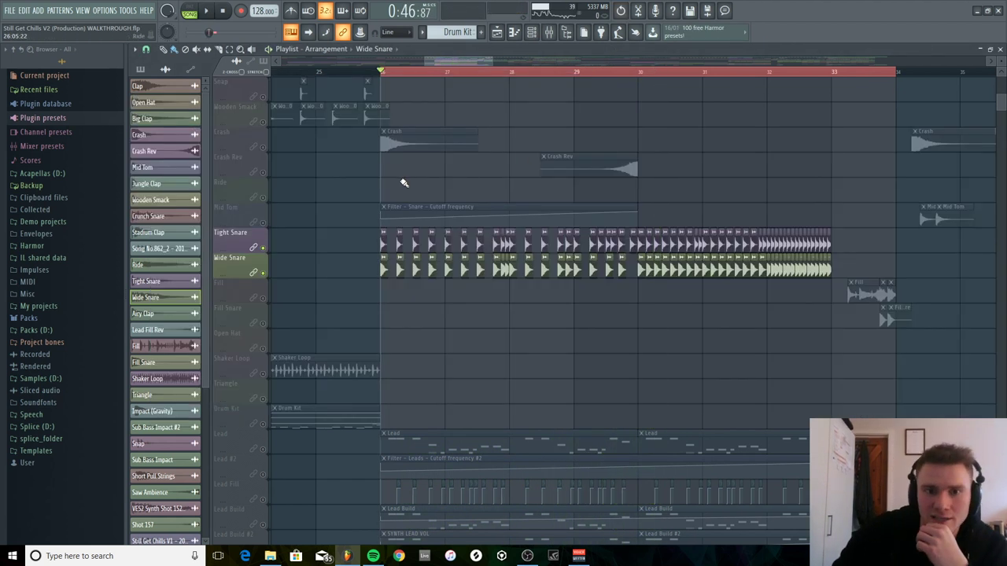
# Activate the Lead, Lead #2, Lead Fill, Lead Build and Lead Build #2 tracks for the build-up.
pyautogui.scroll(2, 407, 158)
pyautogui.scroll(-5, 401, 183)
pyautogui.scroll(-4, 400, 181)
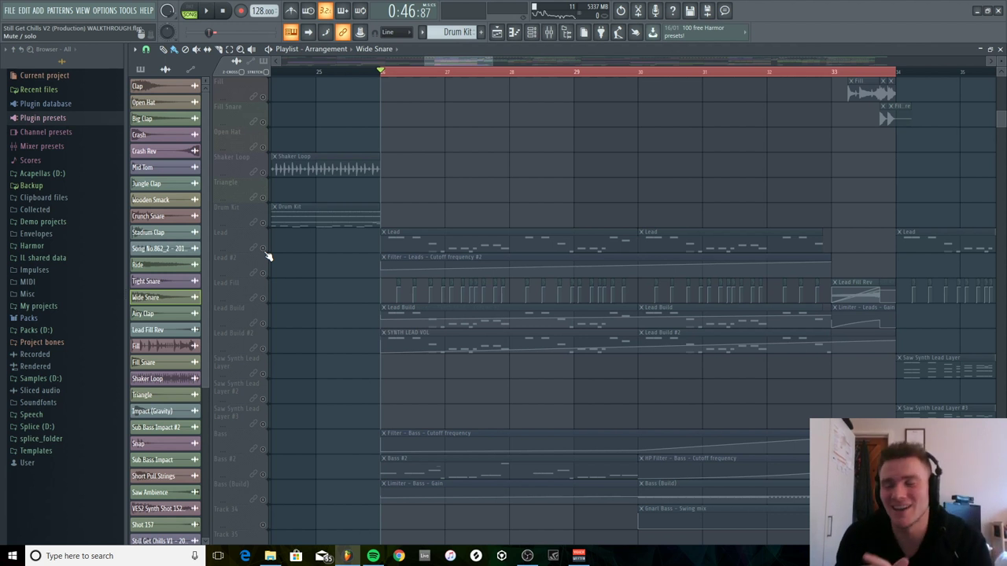
pyautogui.click(264, 250)
pyautogui.click(264, 275)
pyautogui.click(264, 300)
pyautogui.click(265, 323)
pyautogui.click(266, 348)
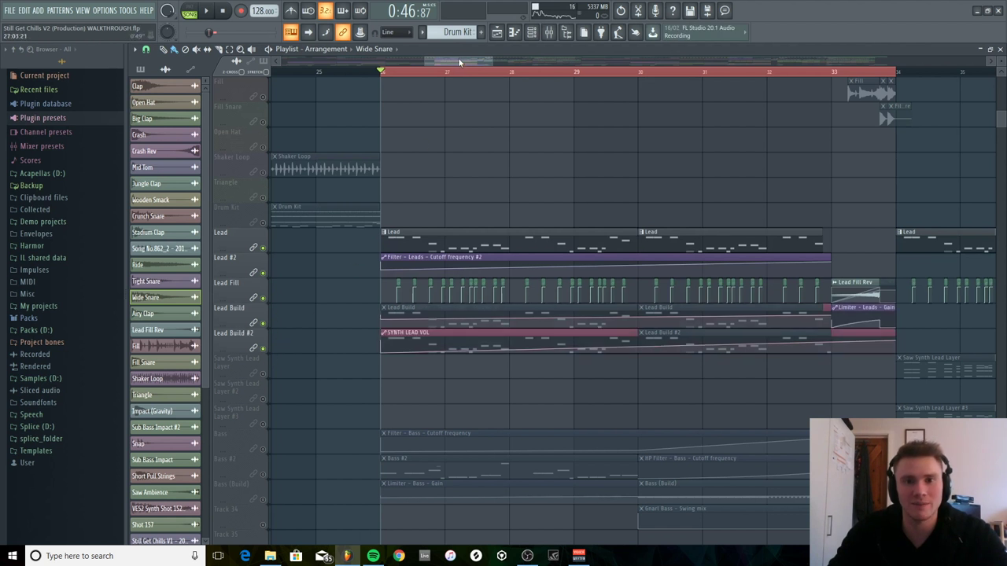
pyautogui.moveTo(458, 57); pyautogui.dragTo(461, 58)
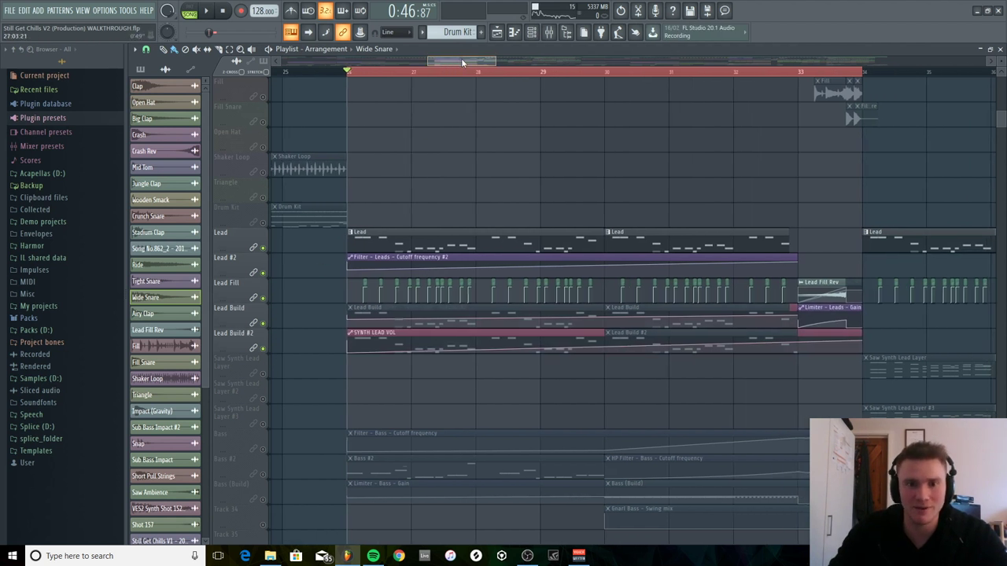
# Activate Tracks 36 to 39 beneath the lead layers and play the build-up leads, stopping playback at the end.
pyautogui.scroll(-8, 310, 409)
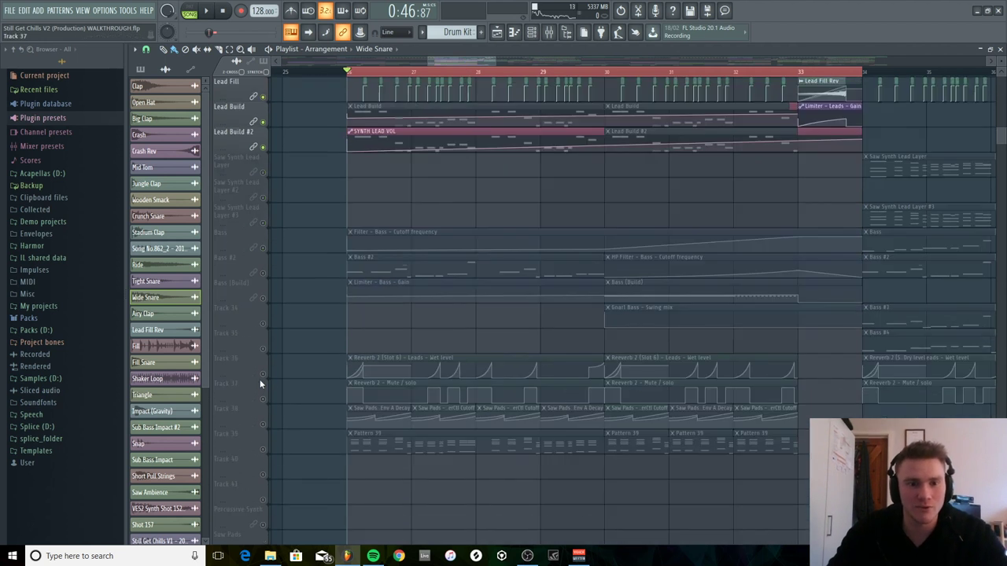
pyautogui.click(263, 375)
pyautogui.click(264, 400)
pyautogui.click(264, 425)
pyautogui.click(264, 450)
pyautogui.scroll(3, 313, 343)
pyautogui.press('space')
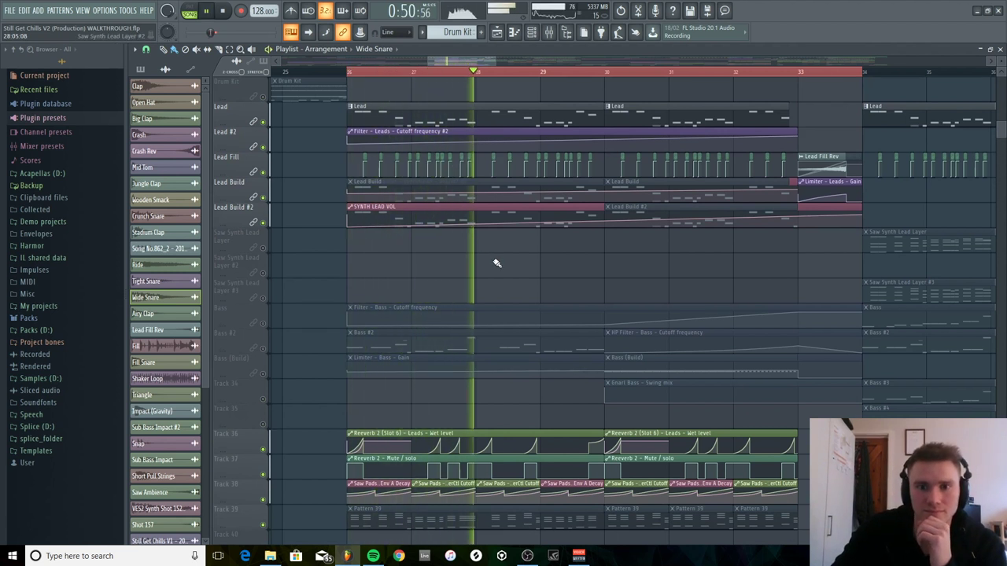
pyautogui.scroll(1, 496, 263)
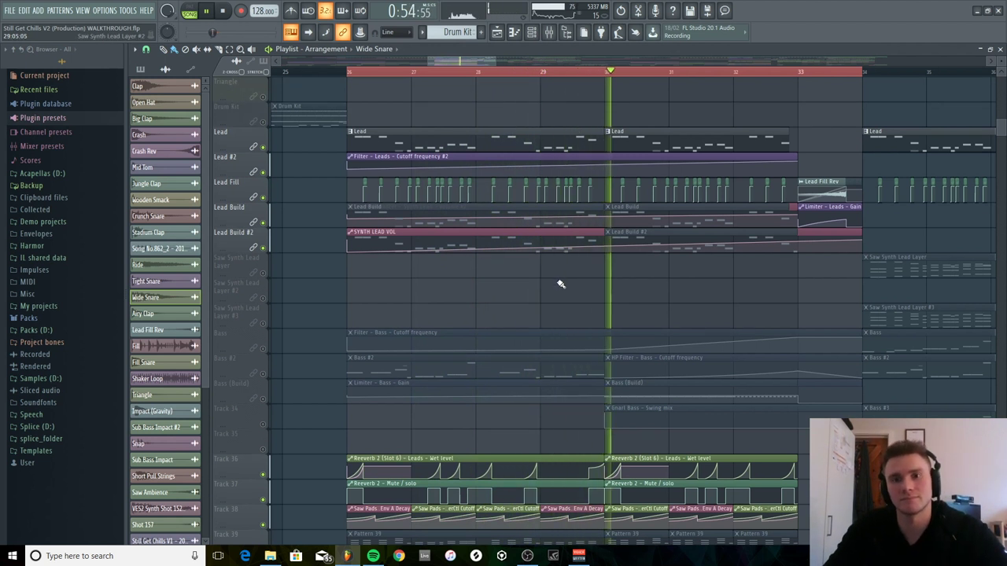
pyautogui.press('space')
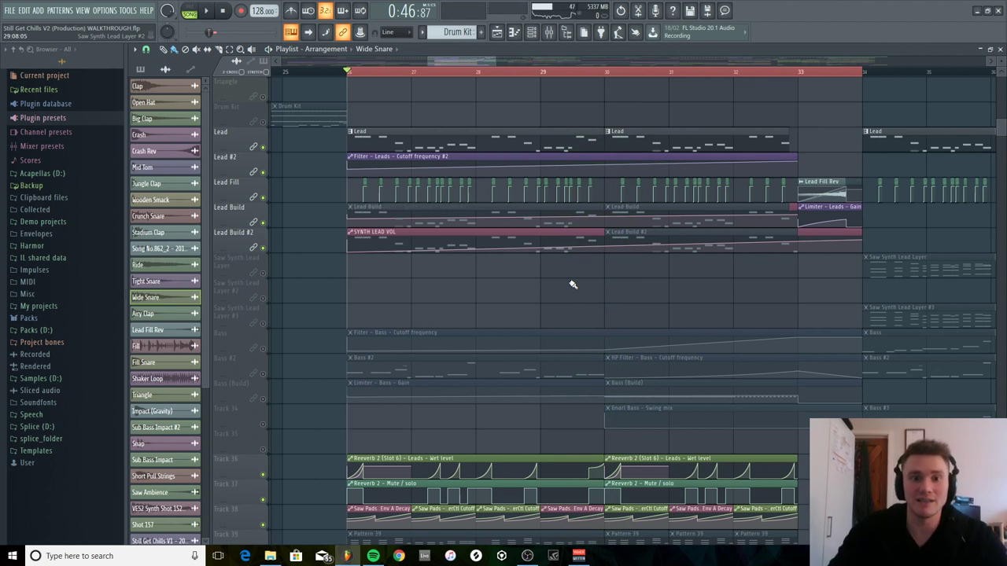
# Solo the Bass track, activate Bass #2, Bass (Build) and Tracks 36 to 38, and audition the build-up bass.
pyautogui.scroll(-3, 572, 284)
pyautogui.rightClick(263, 275)
pyautogui.click(264, 298)
pyautogui.click(263, 324)
pyautogui.click(263, 399)
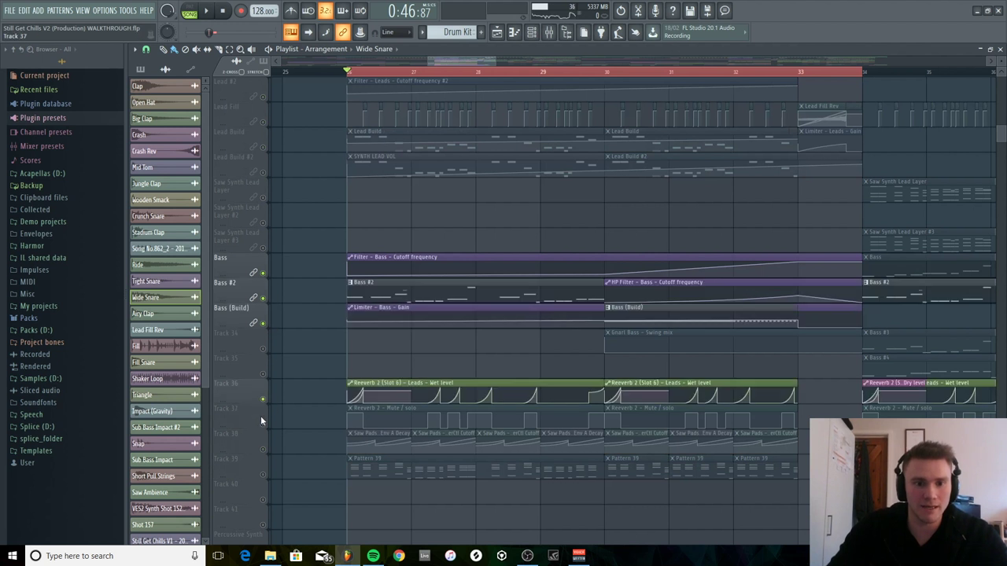
pyautogui.click(264, 424)
pyautogui.click(263, 449)
pyautogui.press('space')
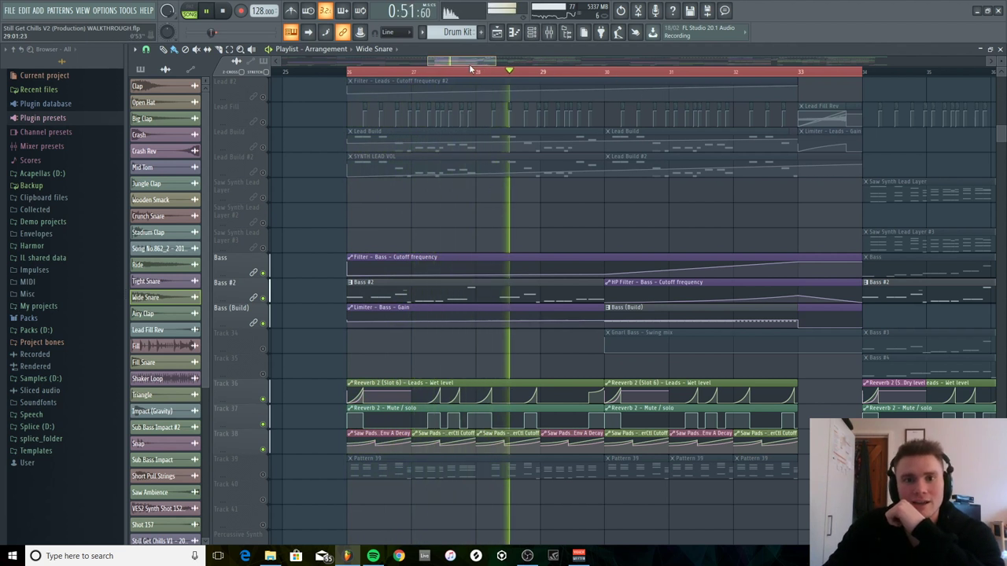
pyautogui.moveTo(469, 63); pyautogui.dragTo(483, 63)
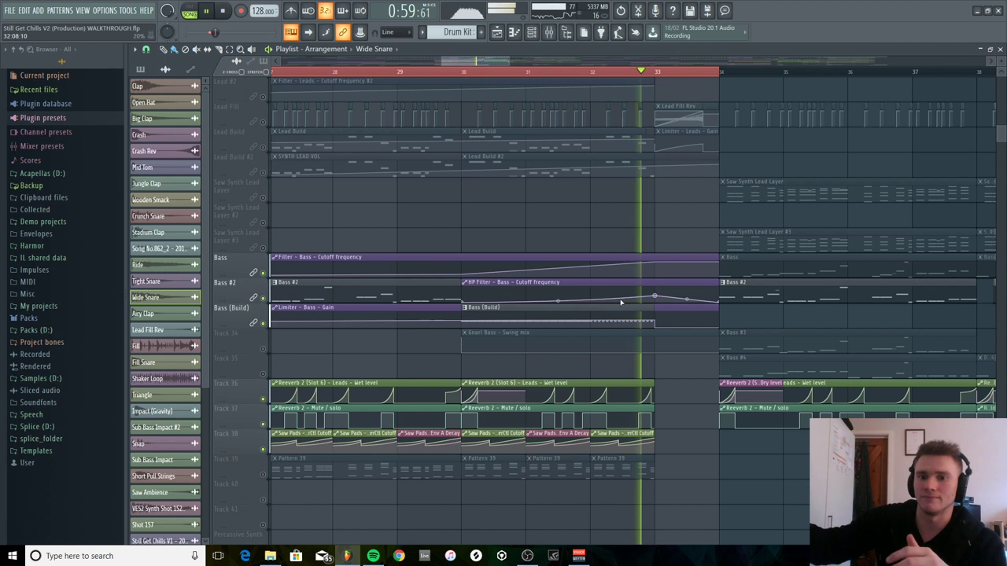
pyautogui.press('space')
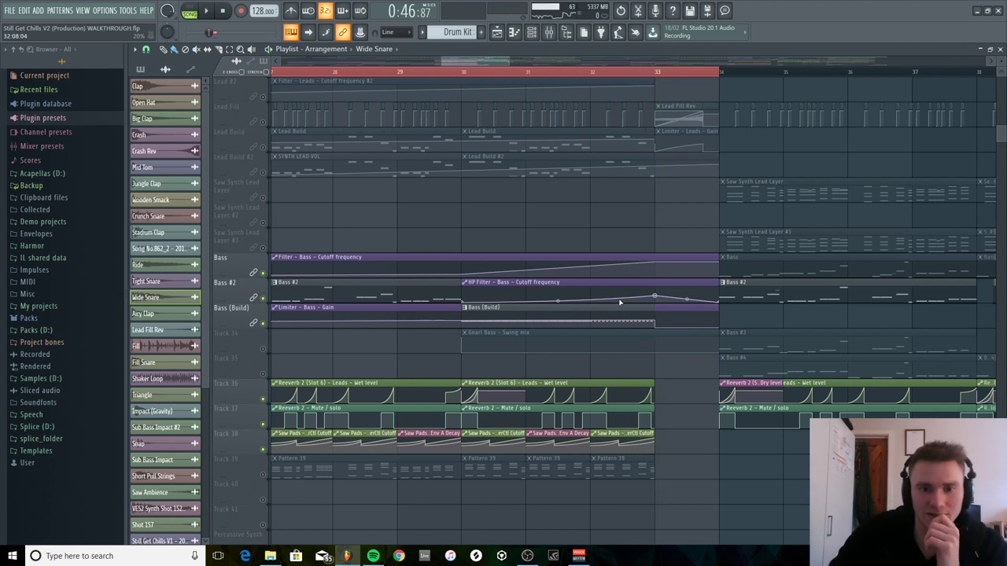
# Re-enable all Playlist tracks and locate the riser and impact tracks of the build-up from bar 26.
pyautogui.scroll(-6, 587, 327)
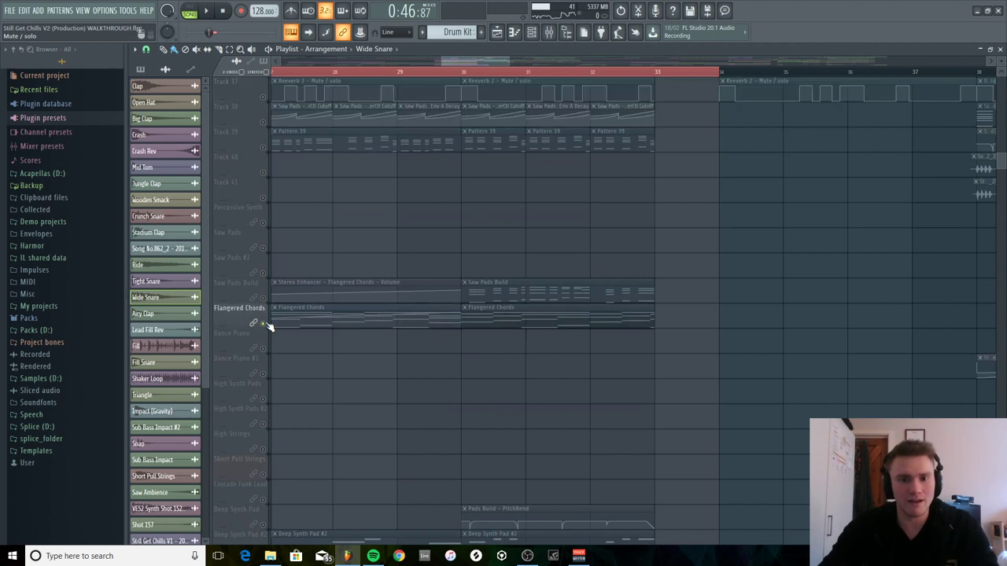
pyautogui.scroll(-3, 344, 367)
pyautogui.keyDown('ctrl'); pyautogui.rightClick(347, 368); pyautogui.keyUp('ctrl')
pyautogui.scroll(-7, 452, 347)
pyautogui.keyDown('ctrl'); pyautogui.scroll(5, 437, 444); pyautogui.keyUp('ctrl')
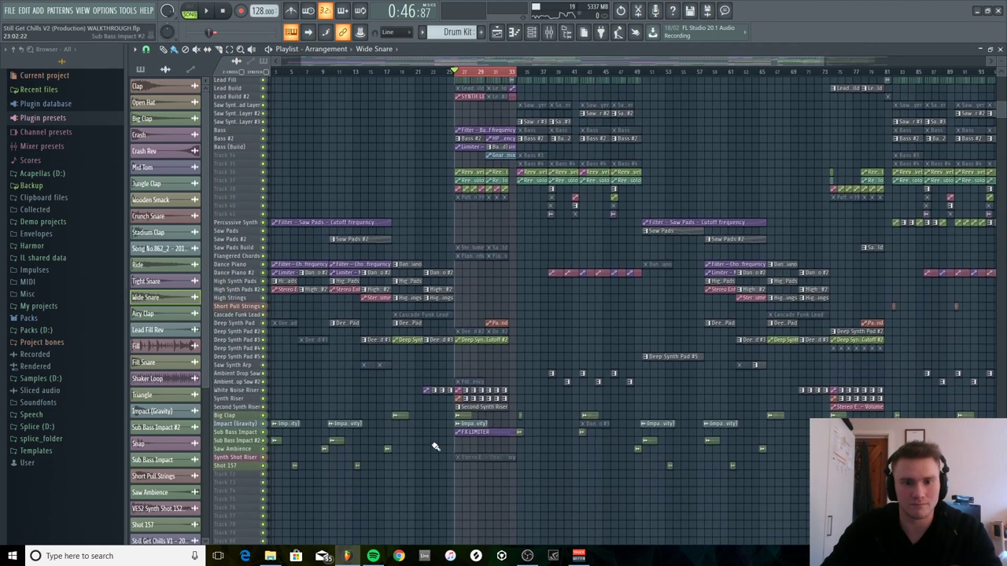
pyautogui.moveTo(1002, 60); pyautogui.dragTo(1002, 64)
pyautogui.moveTo(999, 133); pyautogui.dragTo(1000, 207)
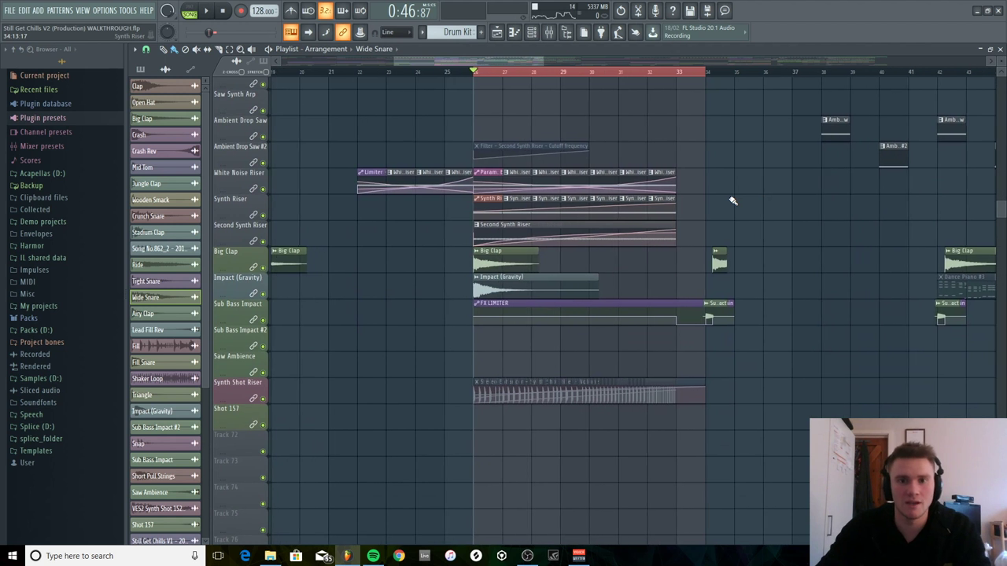
pyautogui.keyDown('ctrl'); pyautogui.scroll(3, 732, 201); pyautogui.keyUp('ctrl')
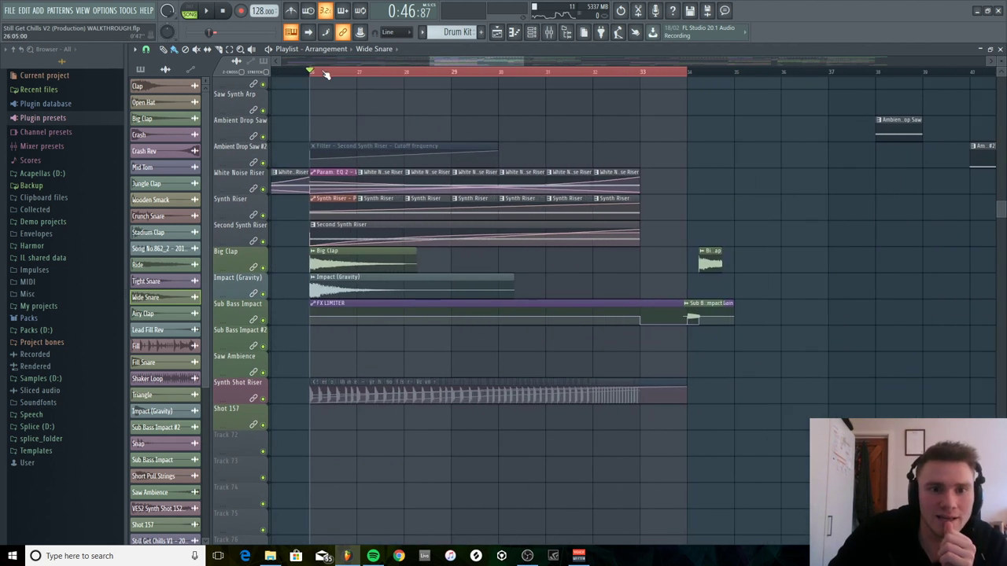
# Isolate White Noise Riser through Sub Bass Impact, plus Synth Shot Riser and Ambient Drop Saw #2, and start playback.
pyautogui.keyDown('ctrl'); pyautogui.click(263, 188); pyautogui.keyUp('ctrl')
pyautogui.moveTo(263, 215); pyautogui.dragTo(268, 297)
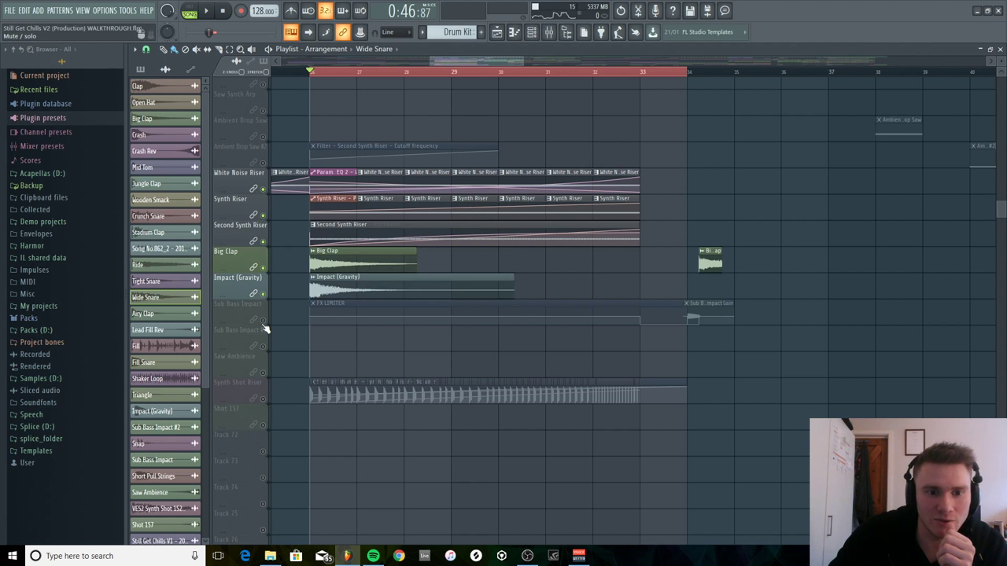
pyautogui.click(264, 321)
pyautogui.click(265, 399)
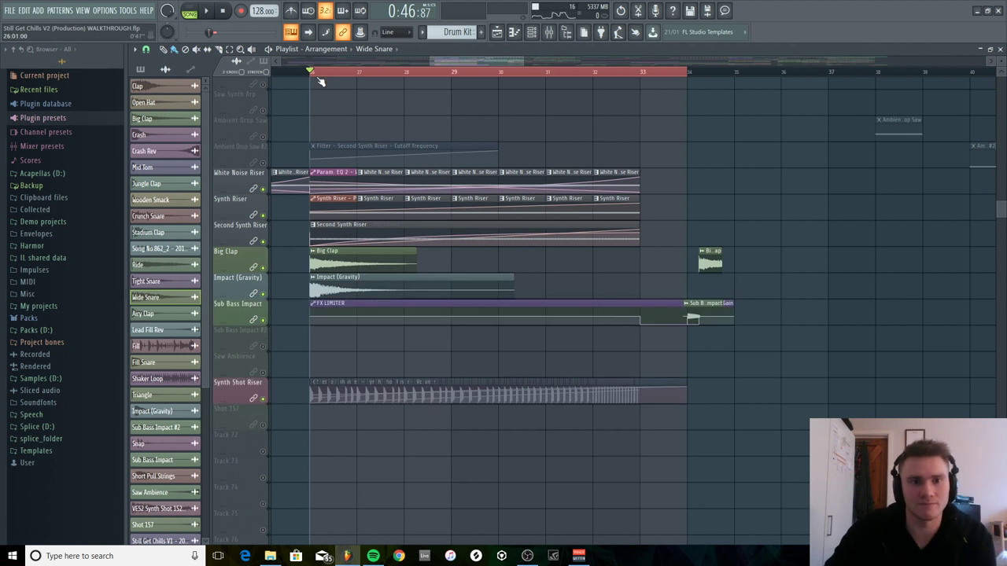
pyautogui.click(264, 163)
pyautogui.press('space')
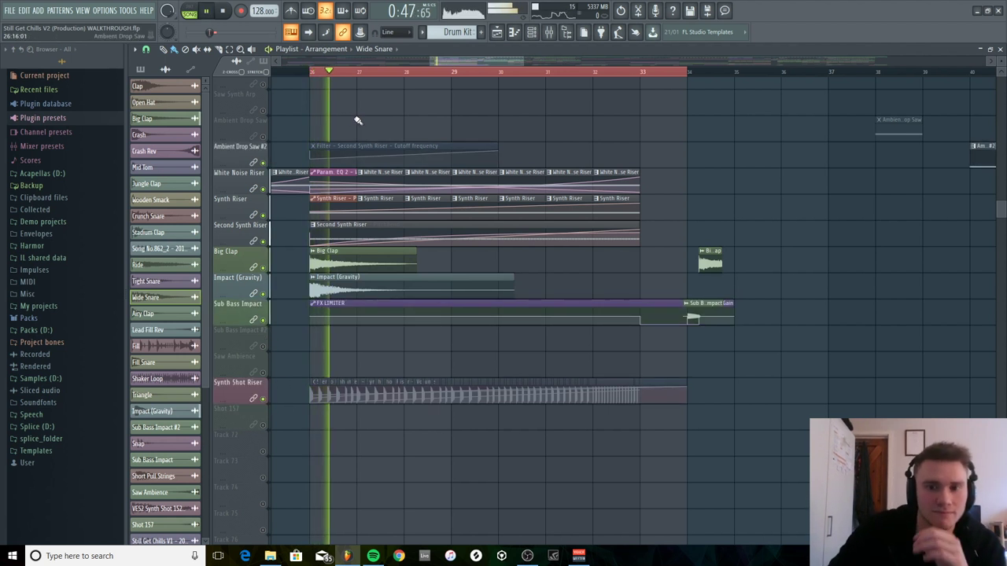
# Mute the Big Clap and Impact (Gravity) tracks and play the risers while examining their enlarged clips and automation.
pyautogui.press('space')
pyautogui.click(263, 268)
pyautogui.click(264, 294)
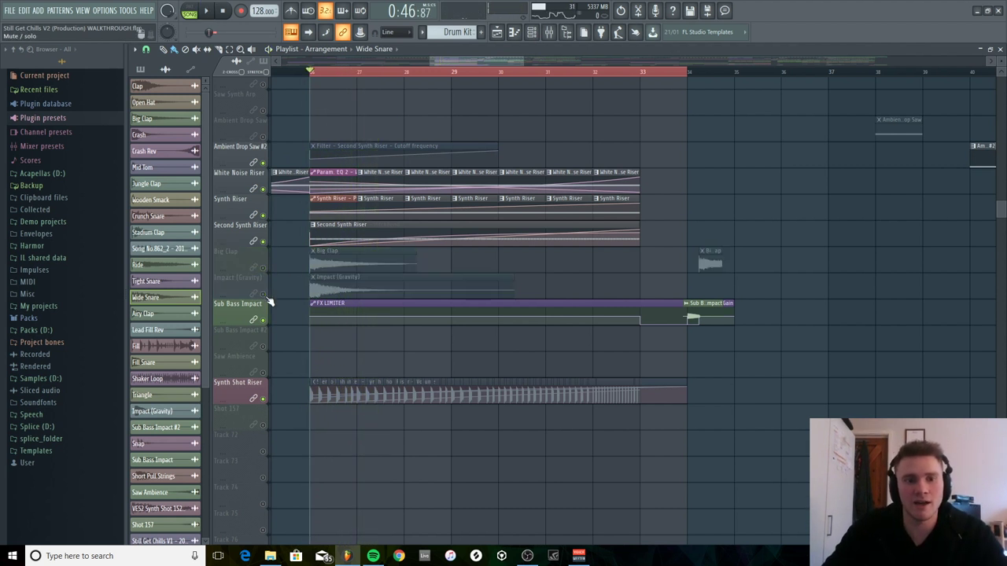
pyautogui.press('space')
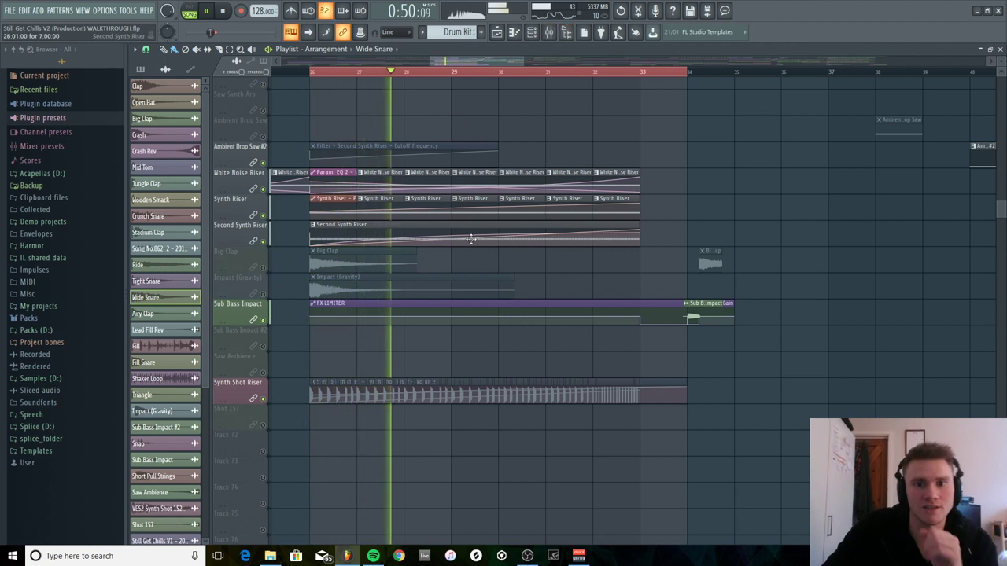
pyautogui.moveTo(1000, 72); pyautogui.dragTo(1000, 110)
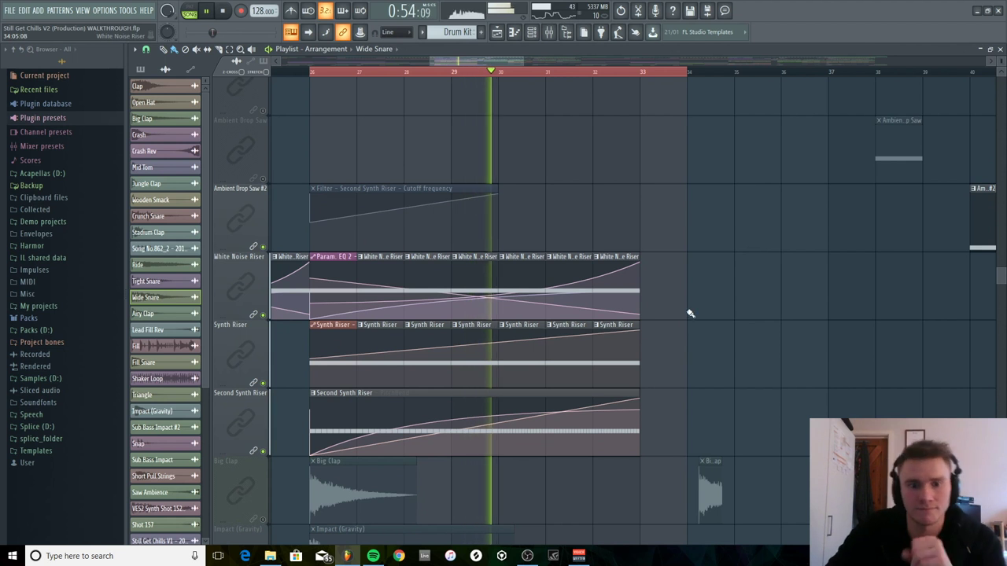
pyautogui.scroll(-3, 449, 489)
pyautogui.scroll(1, 449, 394)
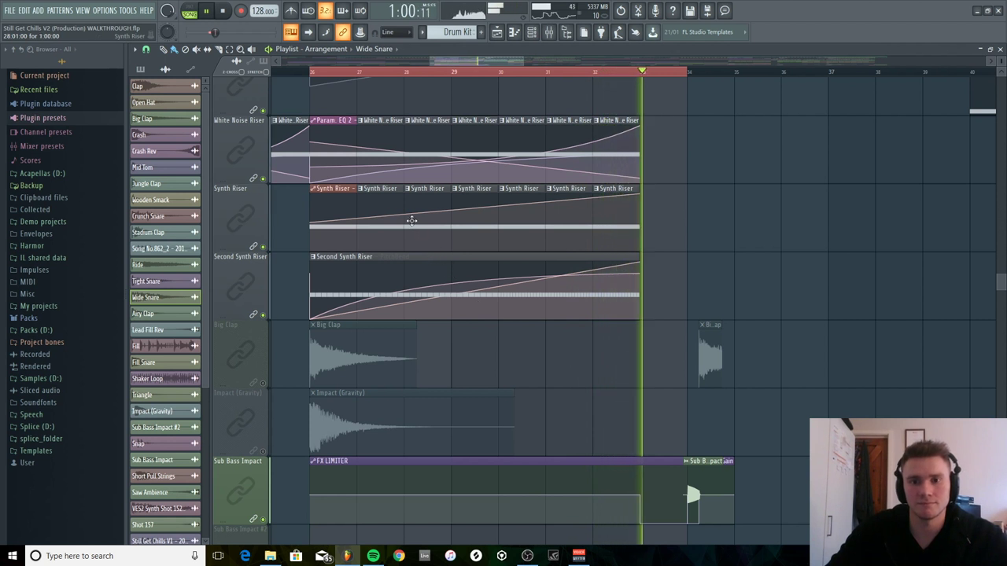
# Solo the White Noise Riser track and inspect its piano roll note and Massive settings during playback.
pyautogui.press('space')
pyautogui.rightClick(264, 179)
pyautogui.press('space')
pyautogui.doubleClick(389, 130)
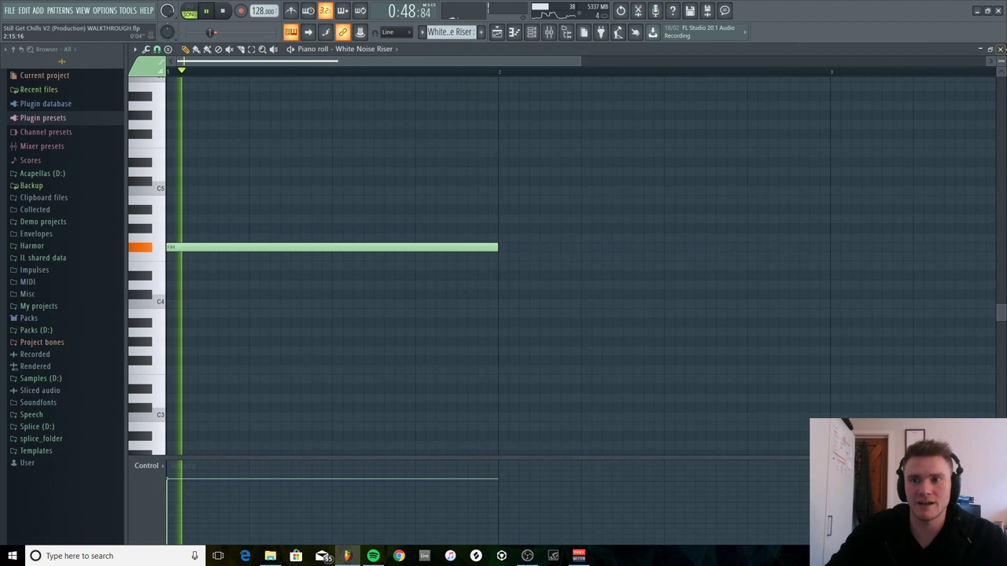
pyautogui.click(1001, 49)
pyautogui.moveTo(380, 108); pyautogui.dragTo(384, 437)
pyautogui.click(206, 355)
pyautogui.moveTo(493, 183); pyautogui.dragTo(478, 135)
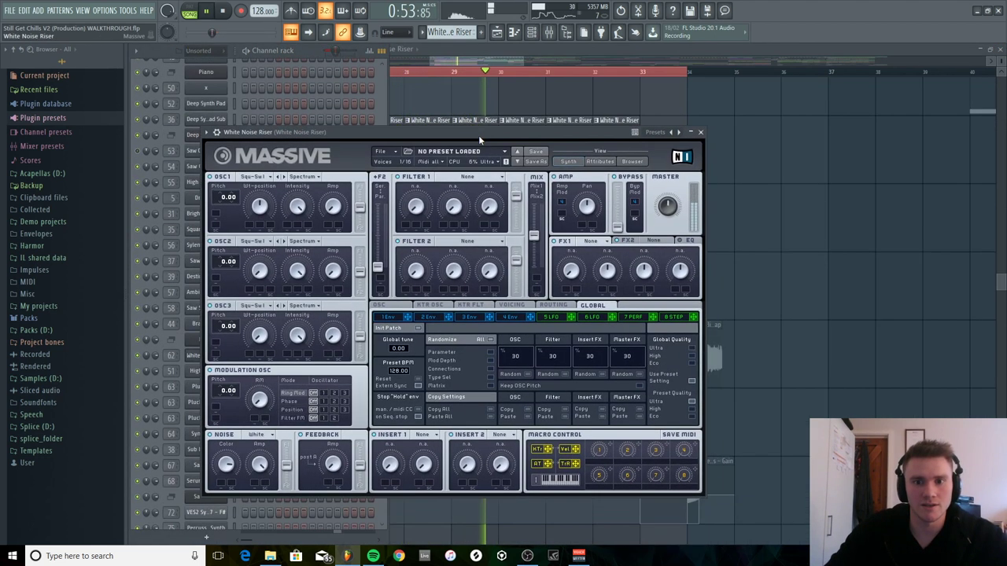
# Inspect the White Noise Riser's Fruity Flanger and Fruity parametric EQ 2 in the Mixer during playback, and stop playback.
pyautogui.click(315, 47)
pyautogui.click(548, 31)
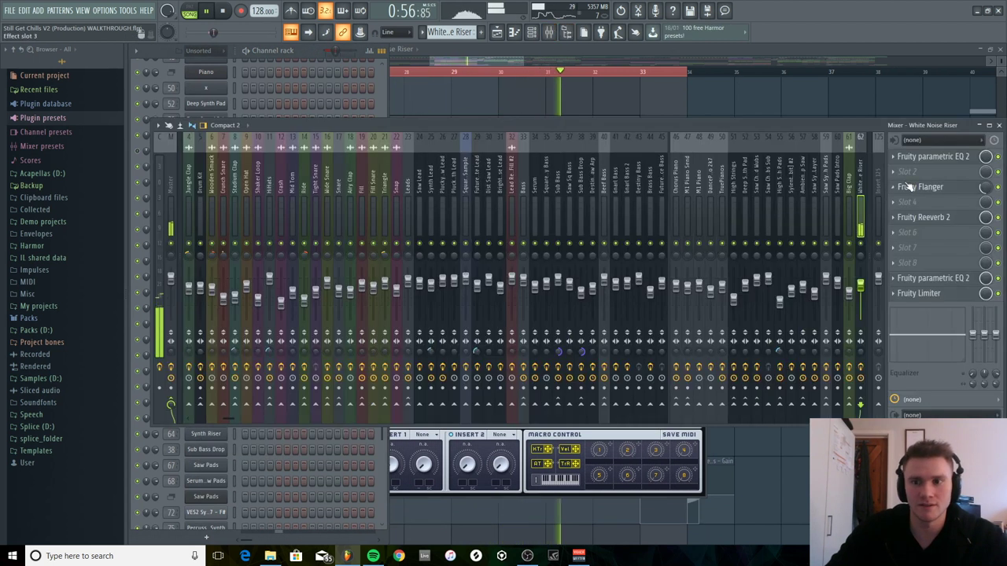
pyautogui.click(941, 187)
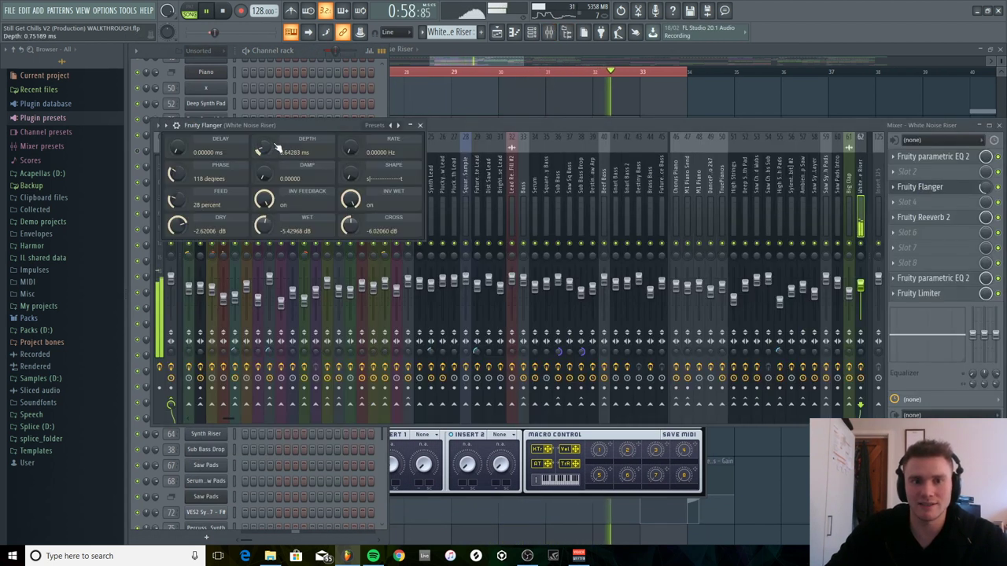
pyautogui.click(936, 157)
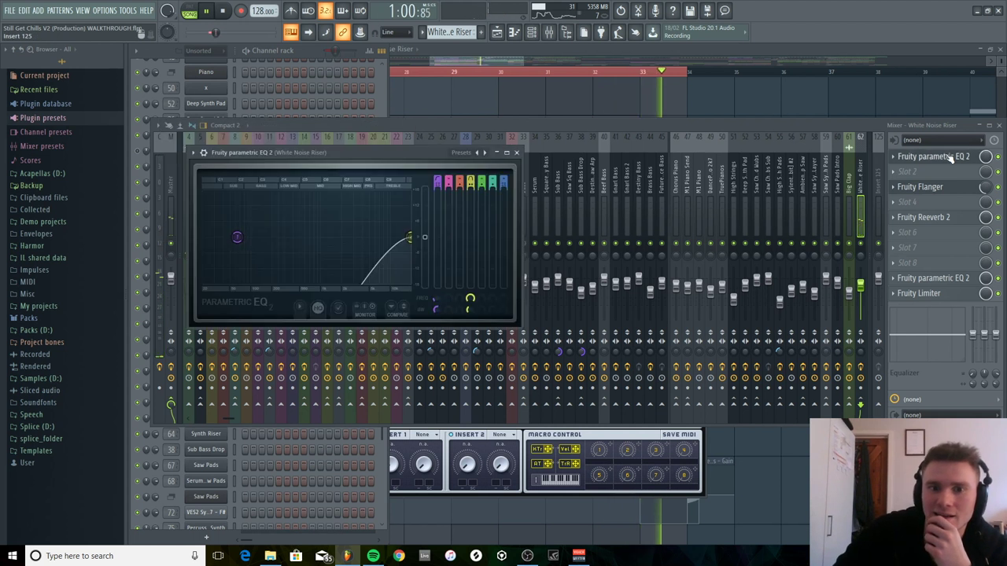
pyautogui.moveTo(323, 246); pyautogui.dragTo(276, 253)
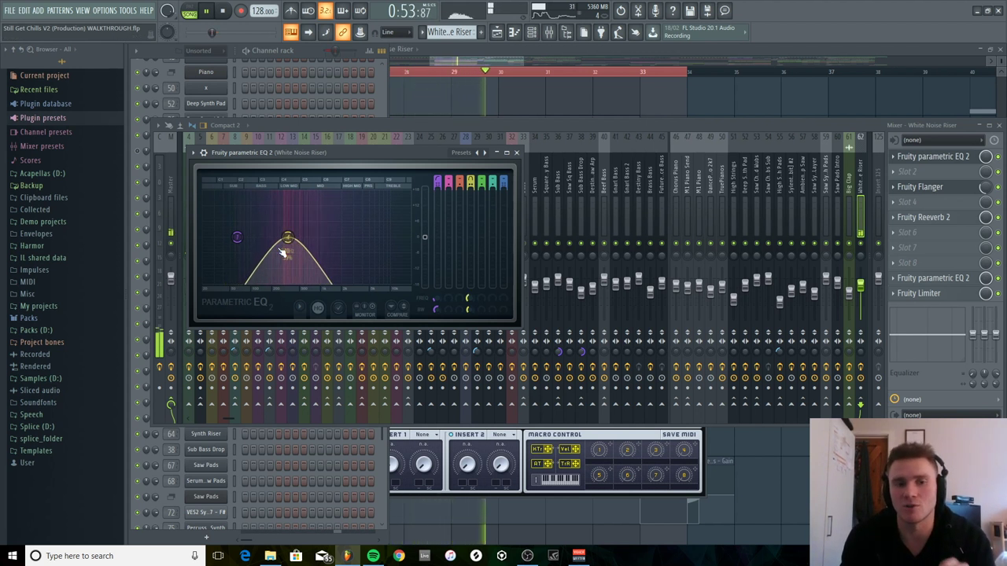
pyautogui.click(779, 124)
pyautogui.press('space')
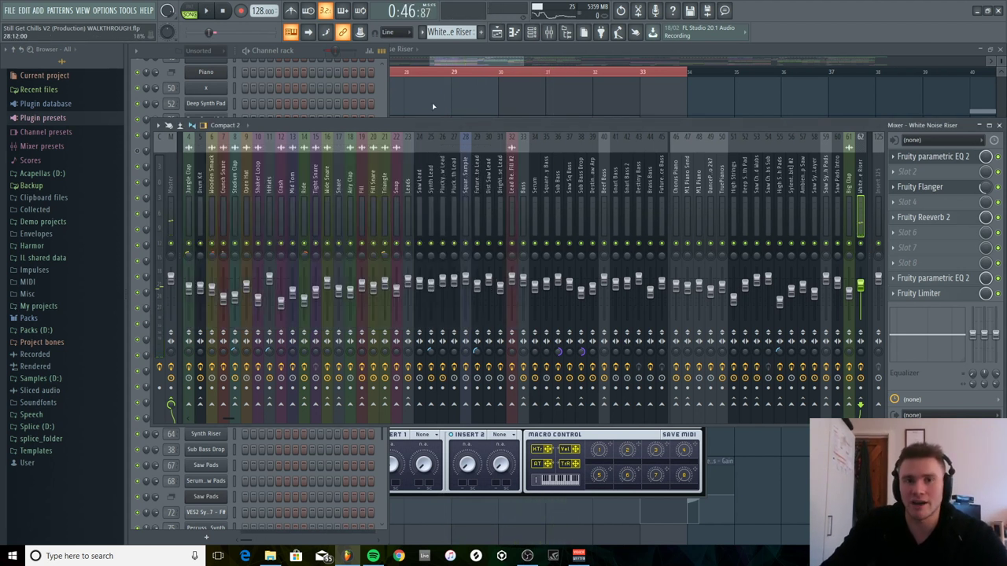
# Return to the Playlist, solo the Synth Riser track and audition it, briefly checking the Mixer.
pyautogui.click(441, 51)
pyautogui.click(292, 189)
pyautogui.press('space')
pyautogui.press('space')
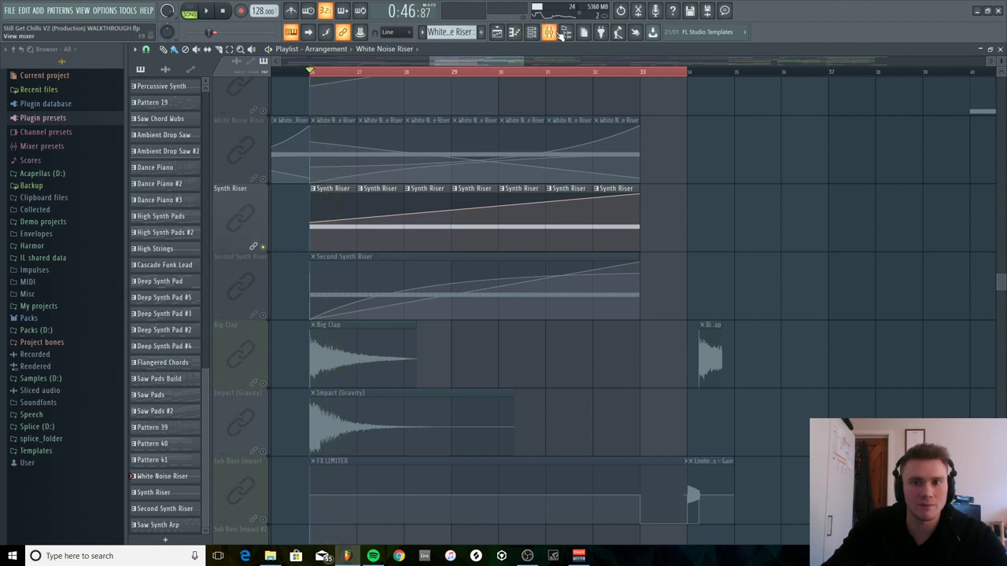
pyautogui.click(548, 31)
pyautogui.press('space')
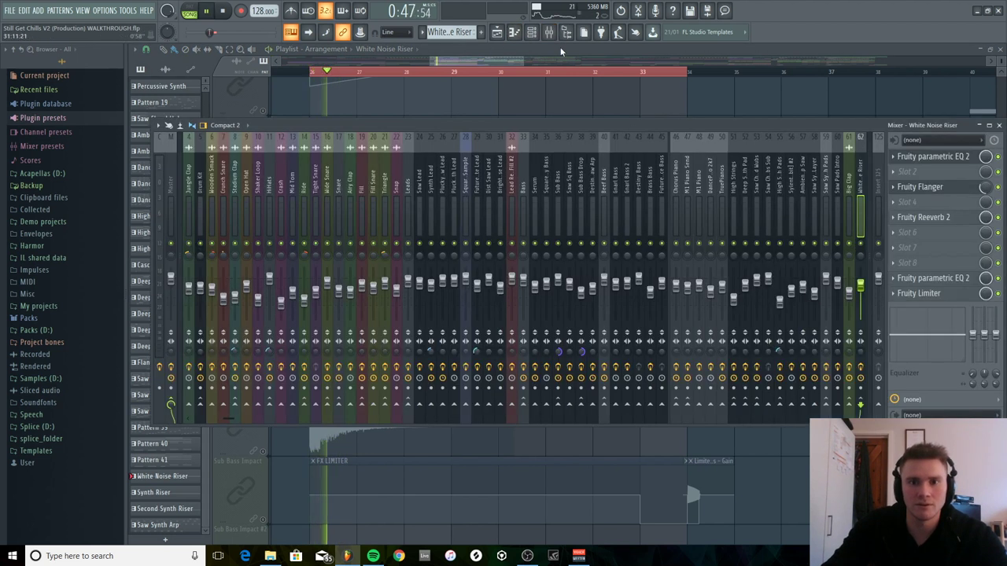
pyautogui.press('F9')
pyautogui.press('space')
# Activate the Second Synth Riser track and audition it together with the Synth Riser.
pyautogui.click(275, 299)
pyautogui.press('space')
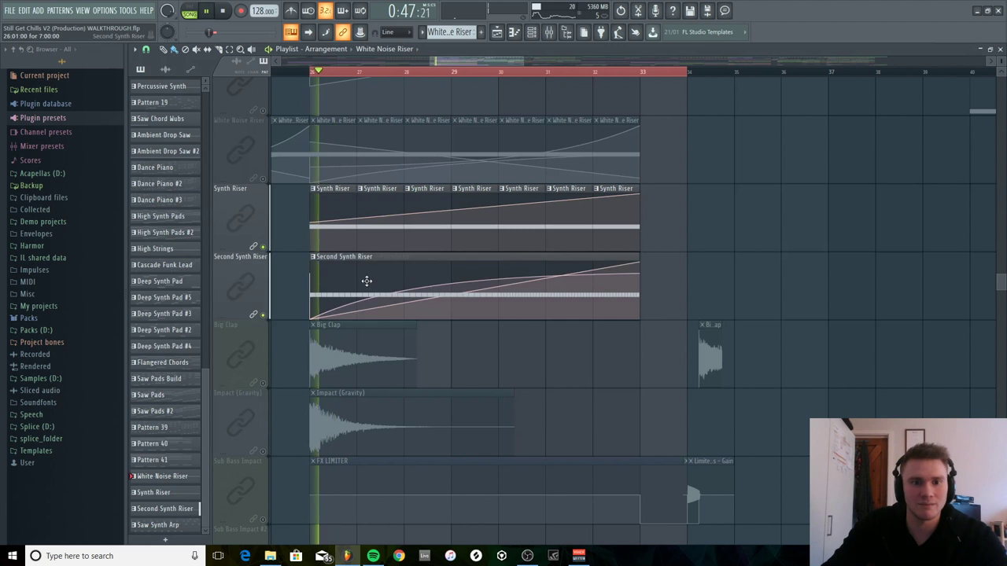
pyautogui.press('space')
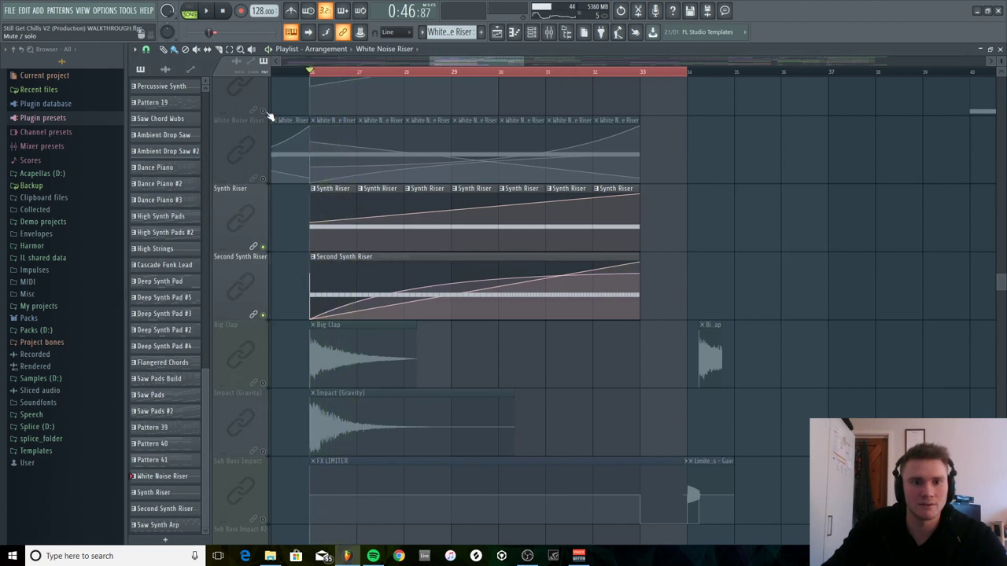
# Solo the Synth Riser track in the playlist and play it from bar 26.
pyautogui.scroll(2, 277, 263)
pyautogui.rightClick(264, 248)
pyautogui.press('space')
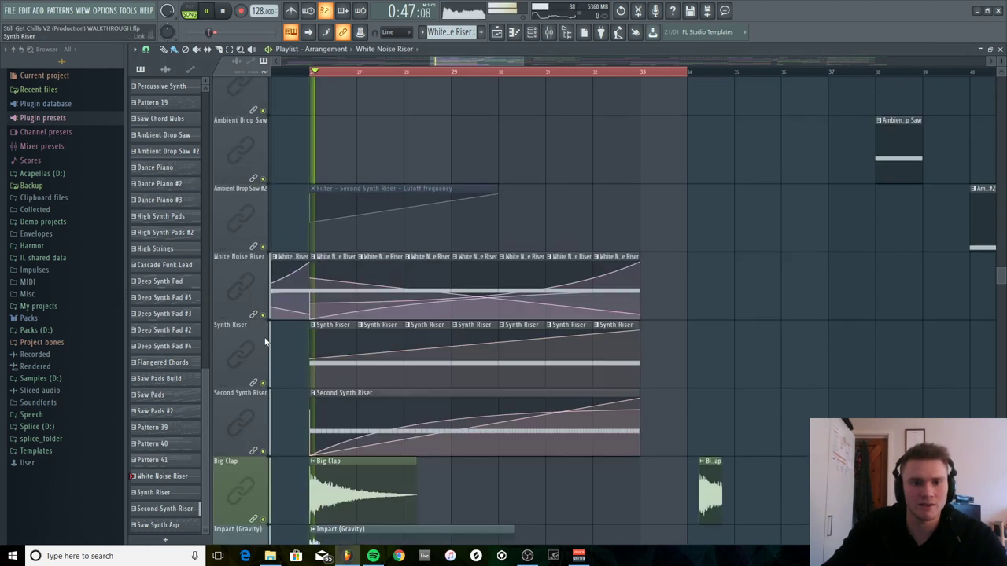
pyautogui.rightClick(262, 383)
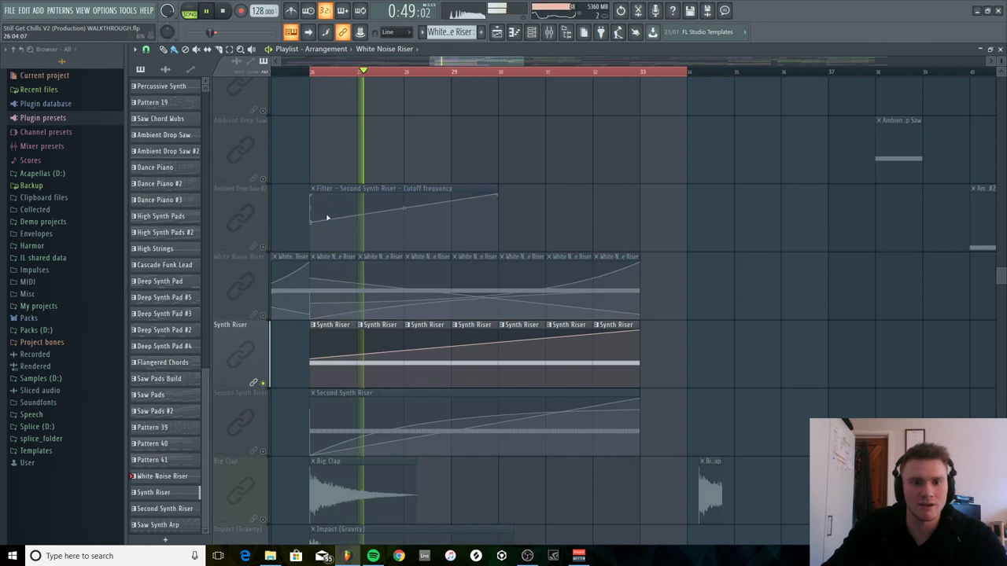
pyautogui.scroll(-2, 403, 305)
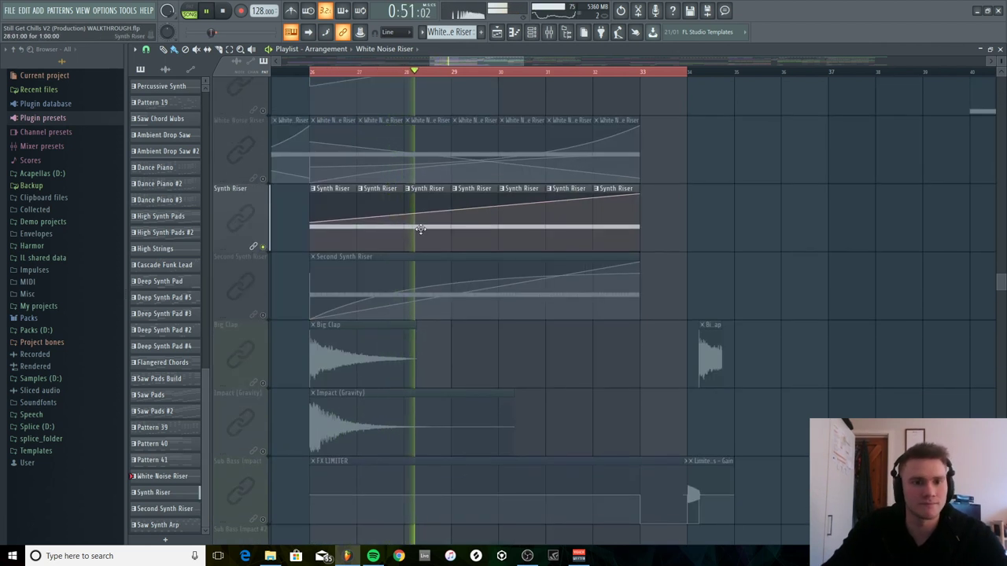
# View the Synth Riser clip's notes in the piano roll and open its Sylenth1 instrument from the channel rack.
pyautogui.doubleClick(427, 230)
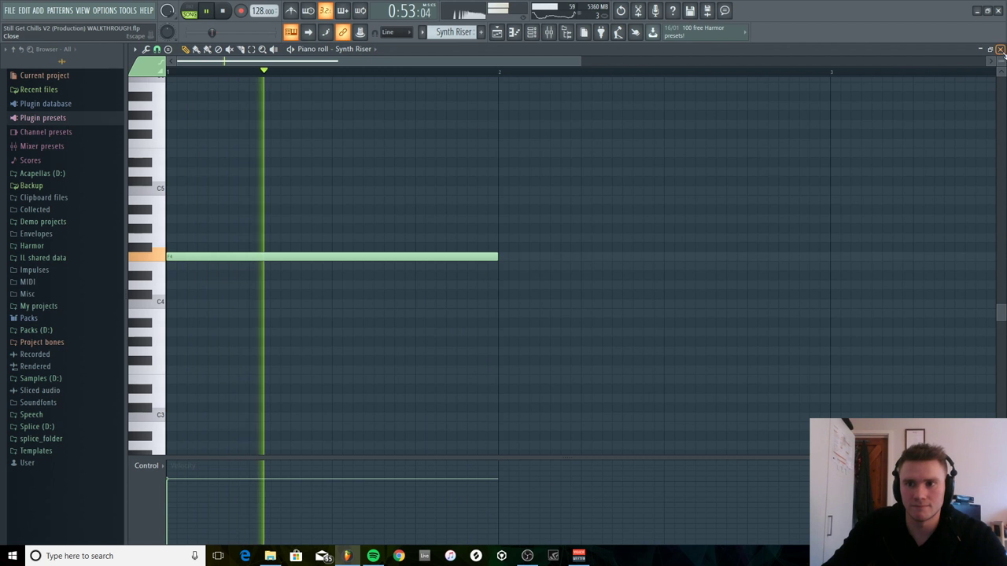
pyautogui.press('F7')
pyautogui.press('F6')
pyautogui.click(208, 436)
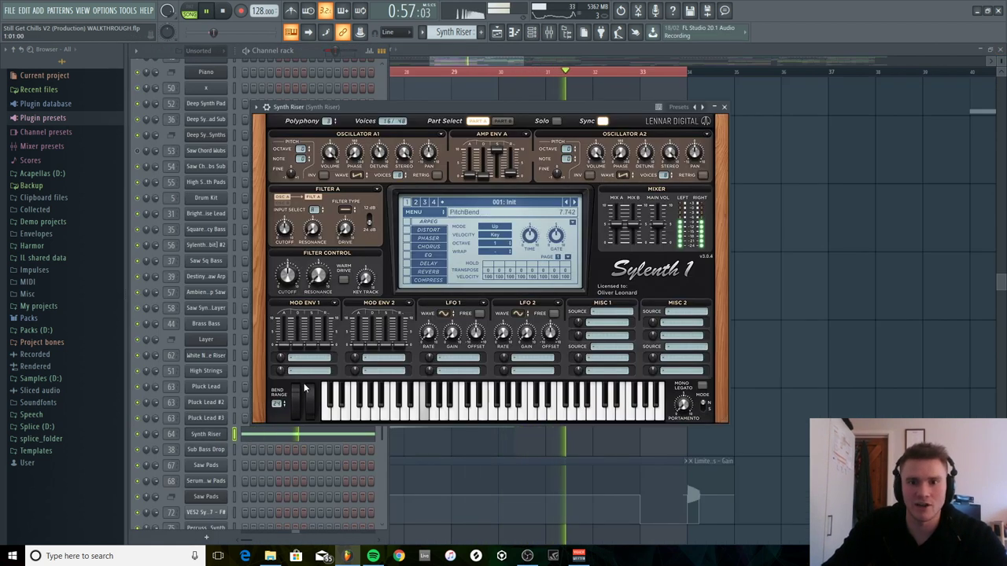
# Stop playback and inspect the Fruity Reeverb 2 effect on the Synth Riser's mixer track.
pyautogui.click(503, 45)
pyautogui.press('space')
pyautogui.press('F9')
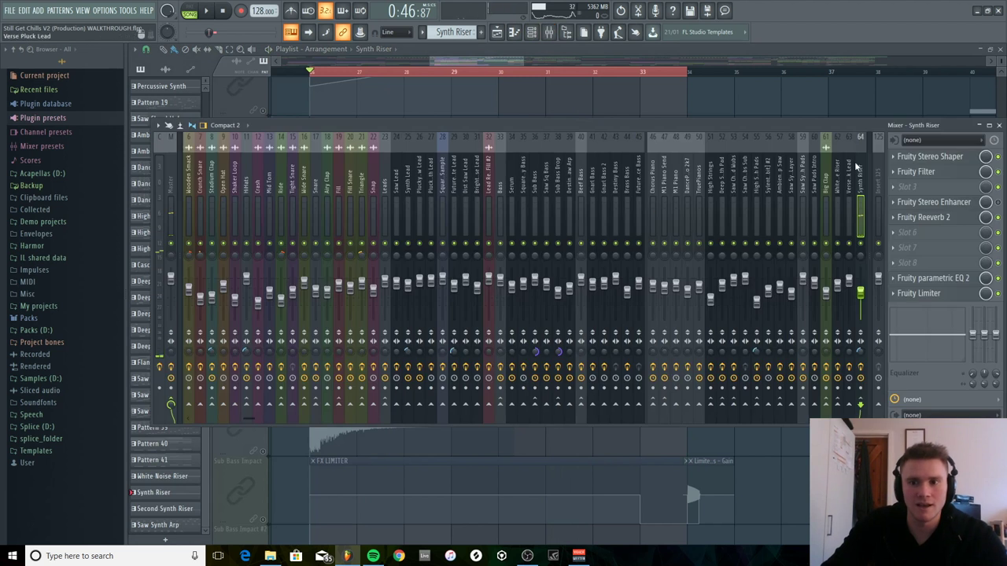
pyautogui.click(936, 218)
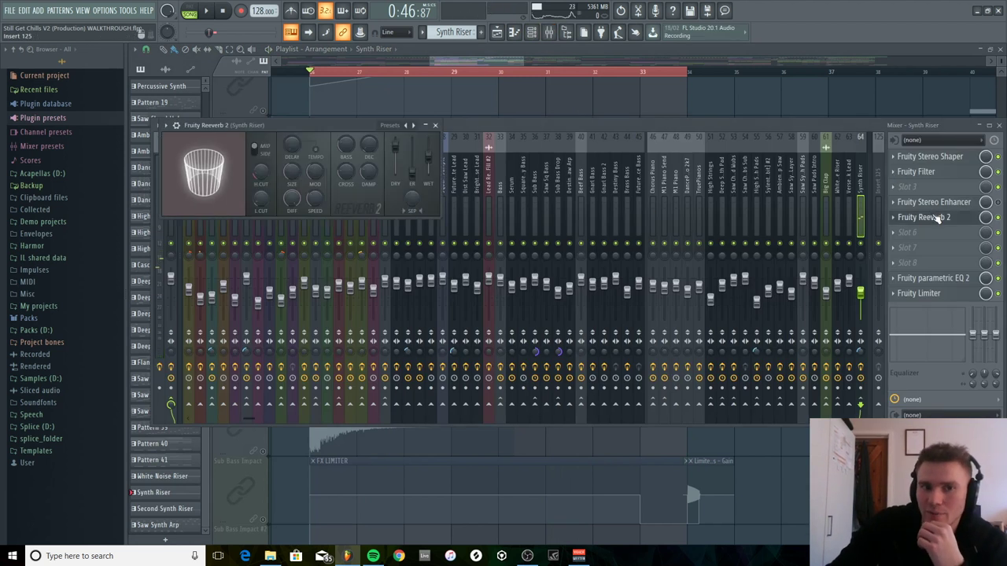
pyautogui.click(542, 49)
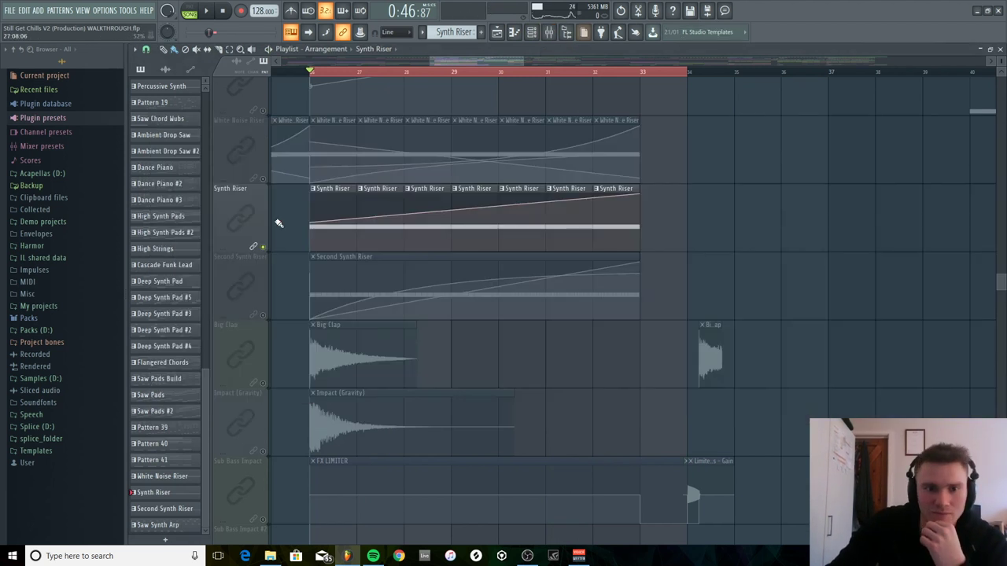
# Solo the Second Synth Riser track, play it and view its clip's notes in the piano roll.
pyautogui.click(270, 316)
pyautogui.press('space')
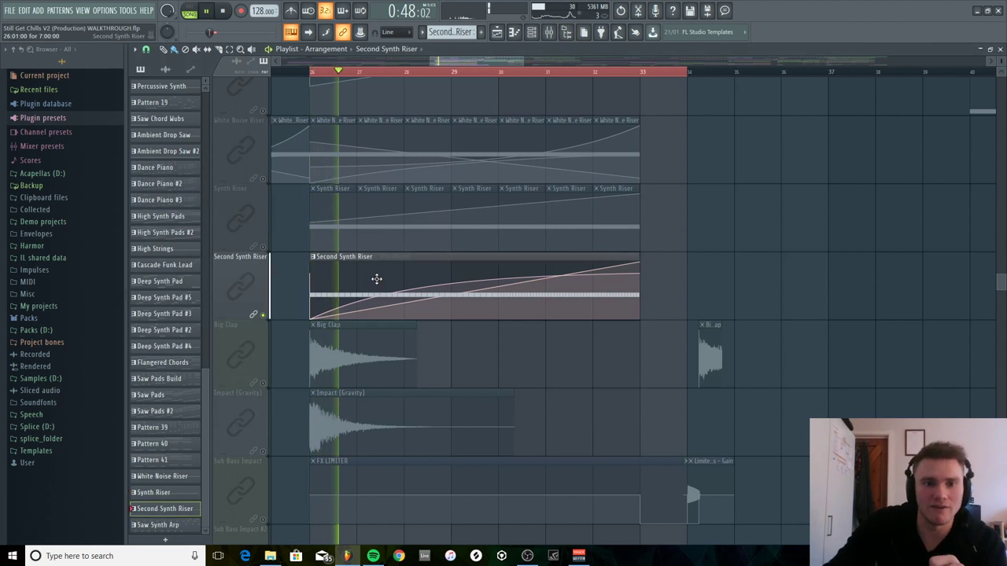
pyautogui.doubleClick(377, 279)
pyautogui.press('F7')
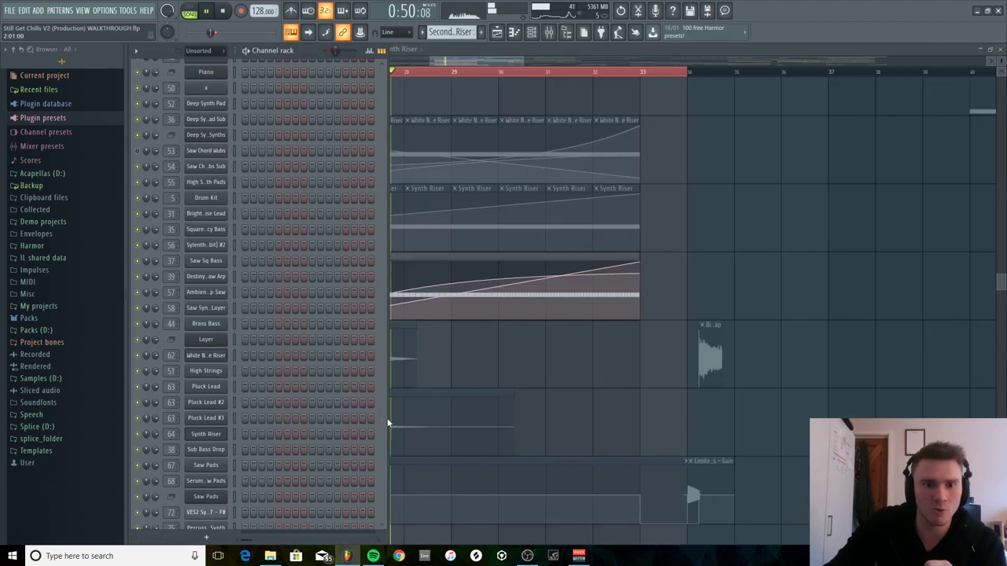
# Open the Second Synth Riser channel's Sylenth1 instrument to examine its settings, and stop playback.
pyautogui.scroll(-5, 299, 472)
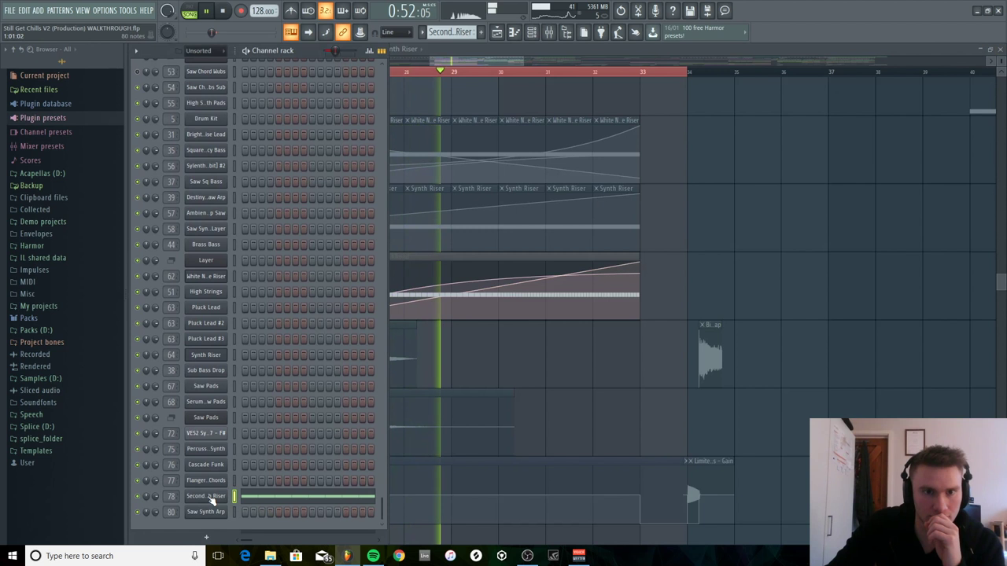
pyautogui.click(206, 497)
pyautogui.moveTo(409, 158); pyautogui.dragTo(504, 116)
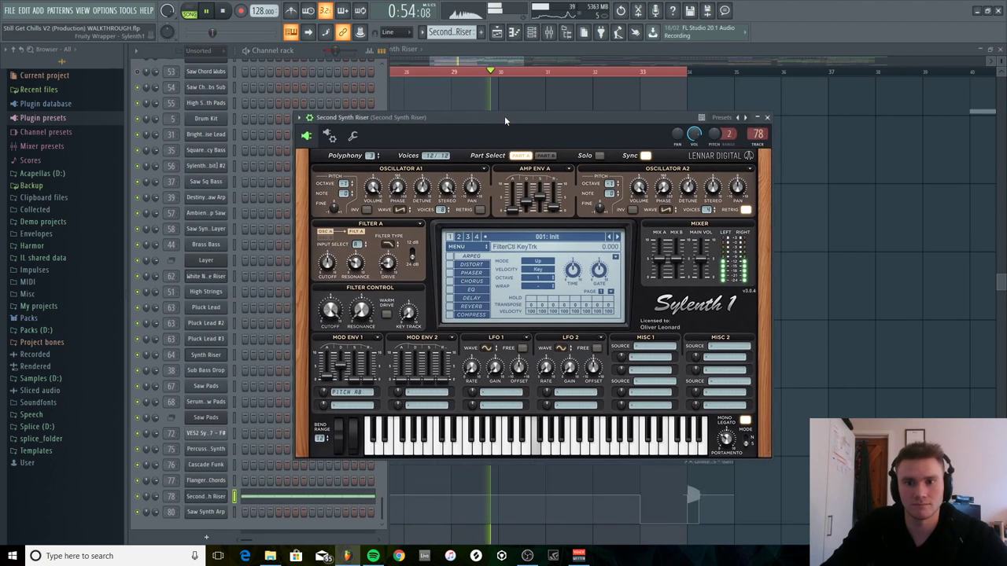
pyautogui.press('space')
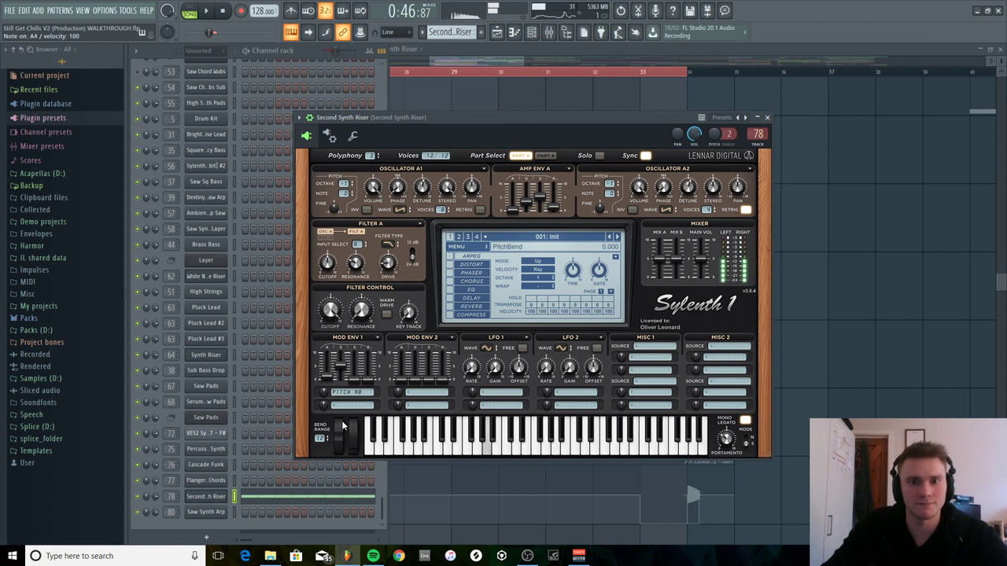
pyautogui.click(508, 53)
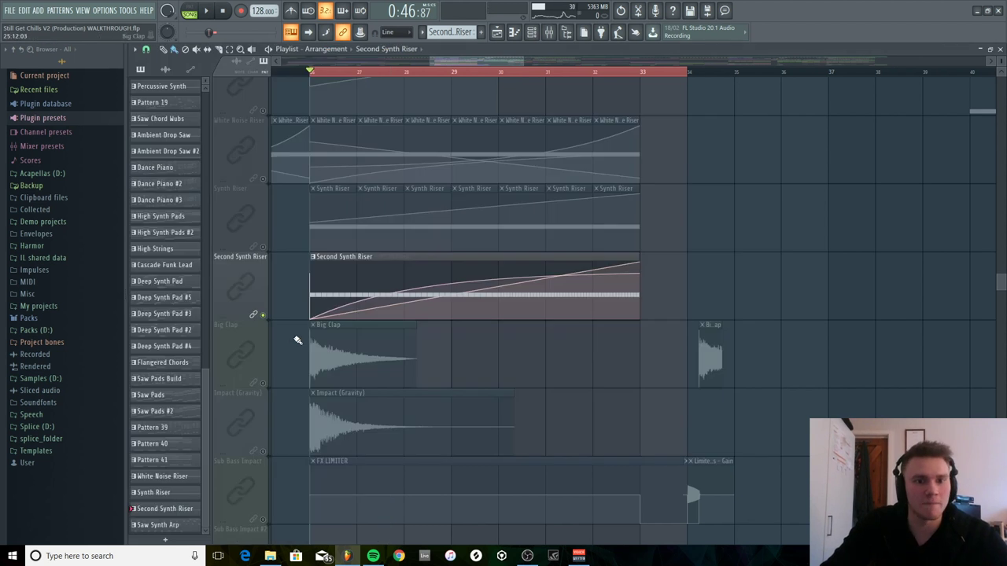
# Unsolo the Second Synth Riser track and play all the riser tracks together.
pyautogui.rightClick(262, 314)
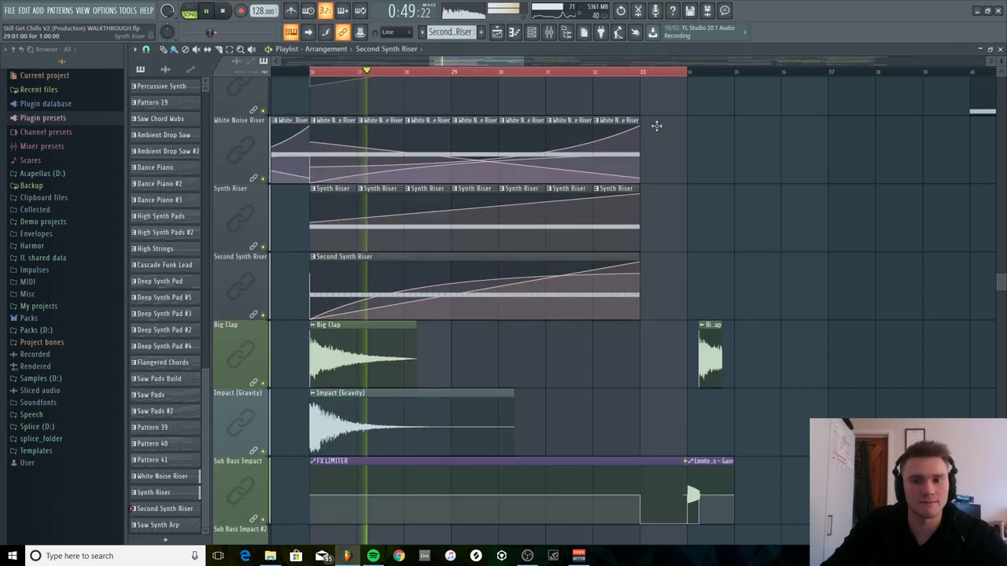
pyautogui.press('space')
# Select the drop section from bar 34 to about bar 49 on the playlist timeline.
pyautogui.moveTo(329, 72); pyautogui.dragTo(738, 85)
pyautogui.scroll(-2, 729, 166)
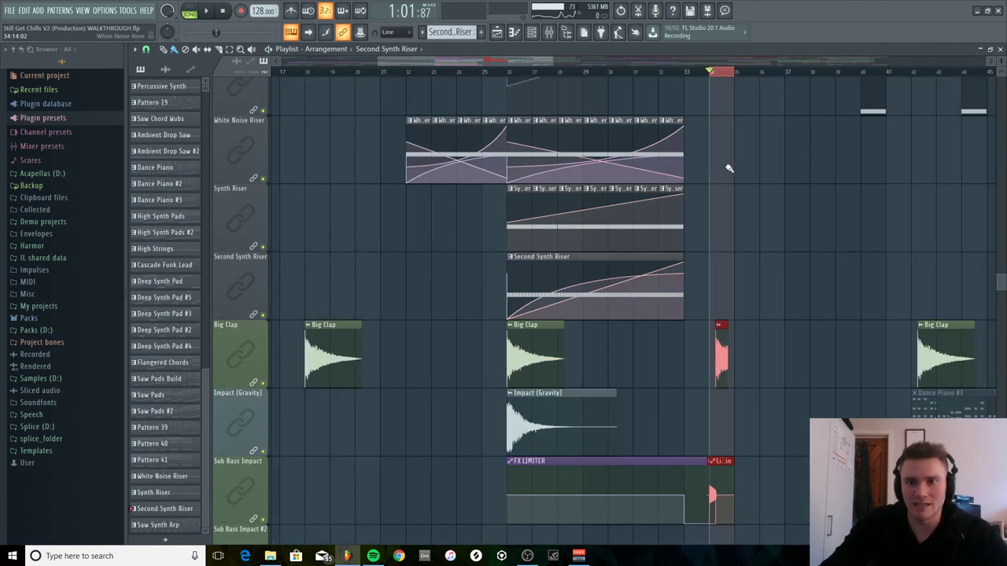
pyautogui.keyDown('ctrl'); pyautogui.rightClick(728, 166); pyautogui.keyUp('ctrl')
pyautogui.scroll(3, 1000, 112)
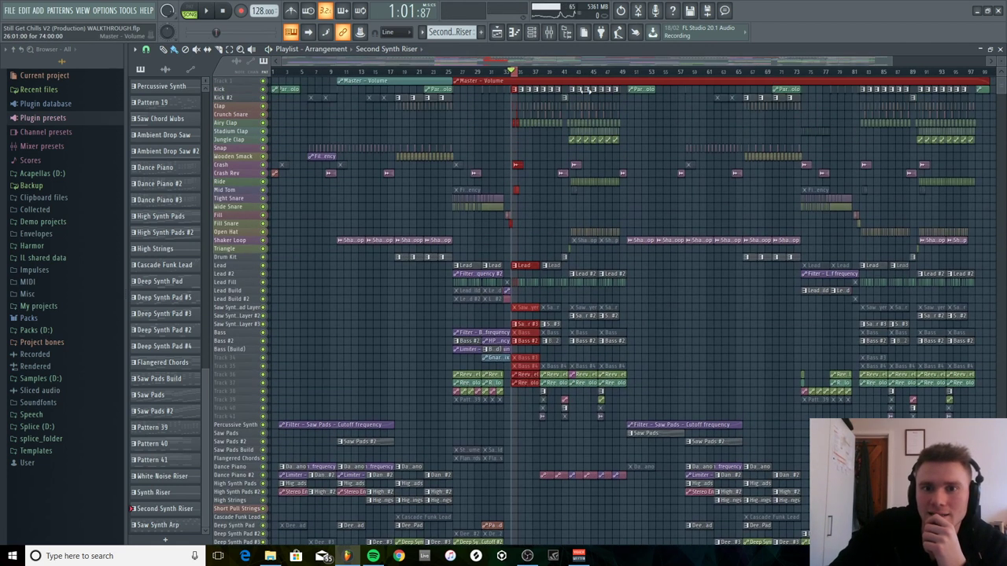
pyautogui.moveTo(529, 81); pyautogui.dragTo(609, 83)
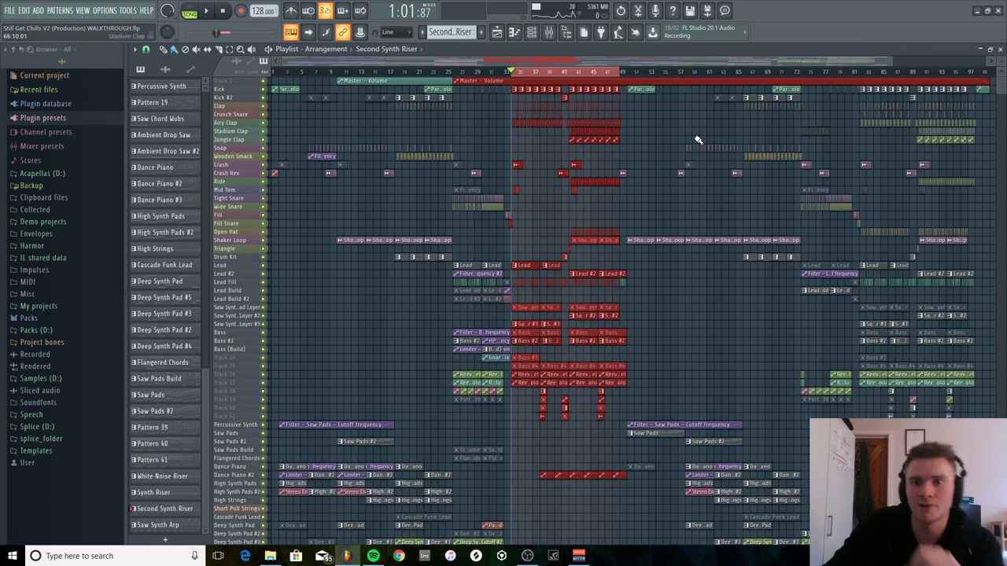
# Play the opening of the selected drop section with all tracks active, and stop playback.
pyautogui.scroll(3, 649, 152)
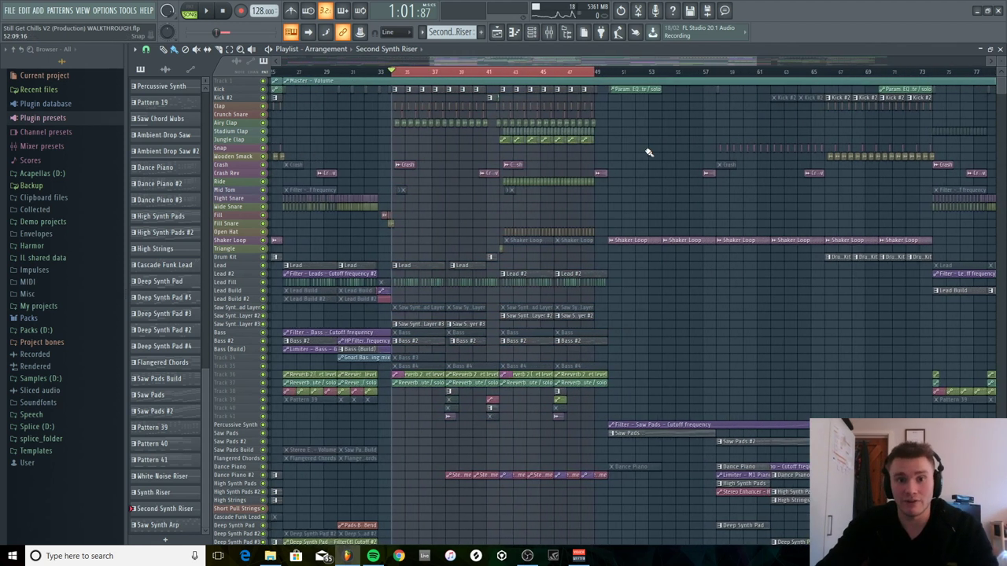
pyautogui.scroll(2, 649, 152)
pyautogui.scroll(3, 562, 63)
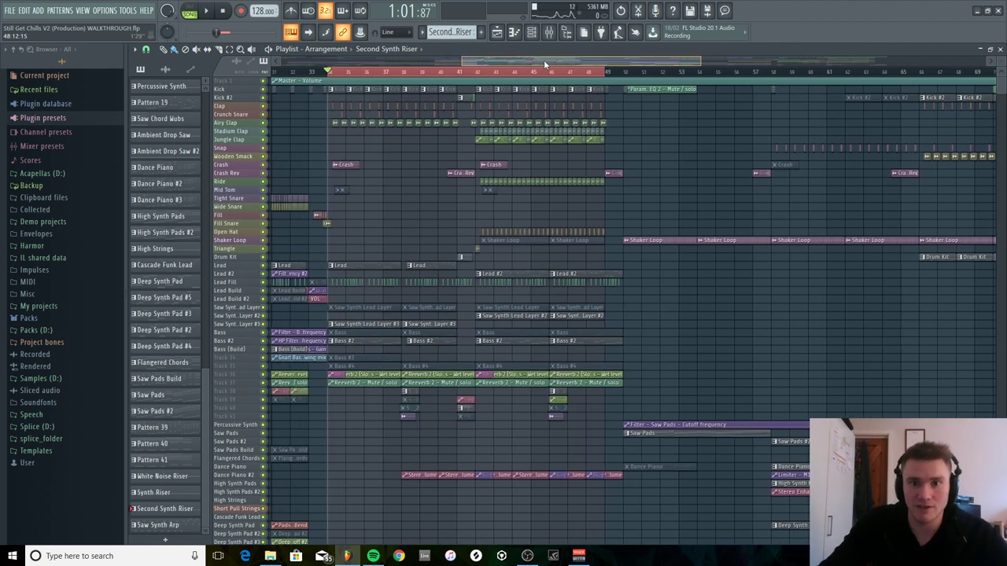
pyautogui.scroll(2, 804, 193)
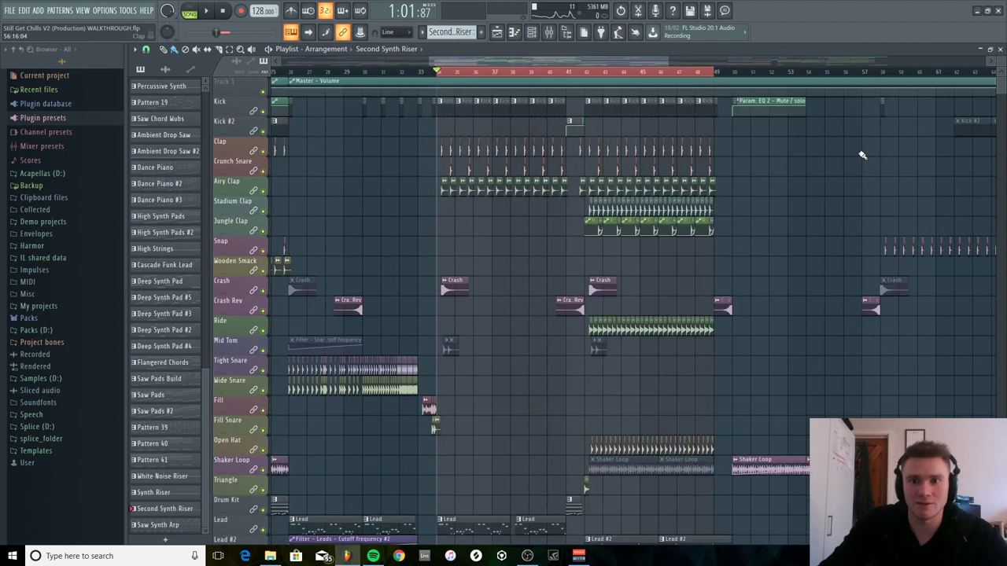
pyautogui.press('space')
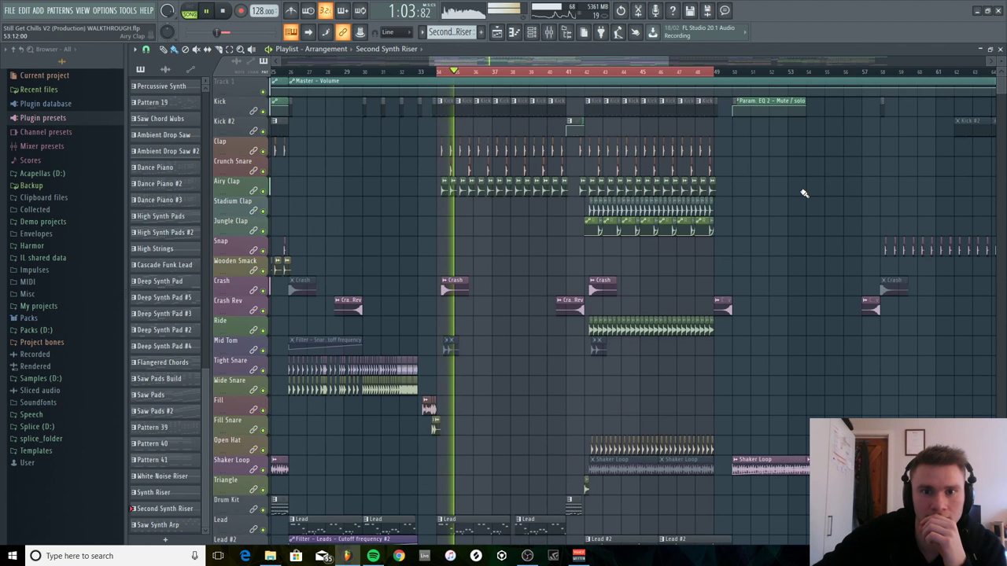
pyautogui.press('space')
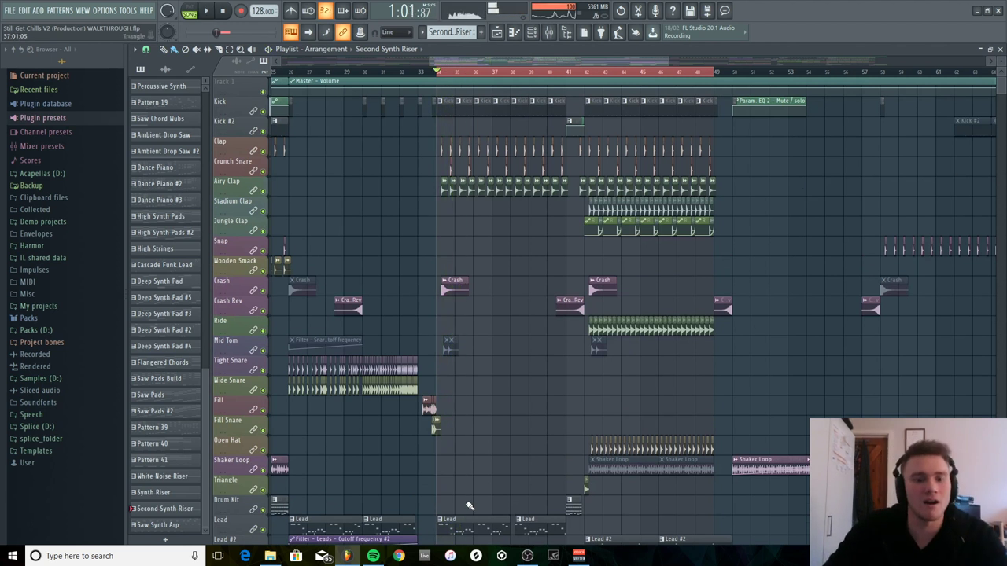
# Switch to Spotify, listen to Still Get Chills from about 1:00, and return to FL Studio.
pyautogui.click(373, 556)
pyautogui.click(401, 469)
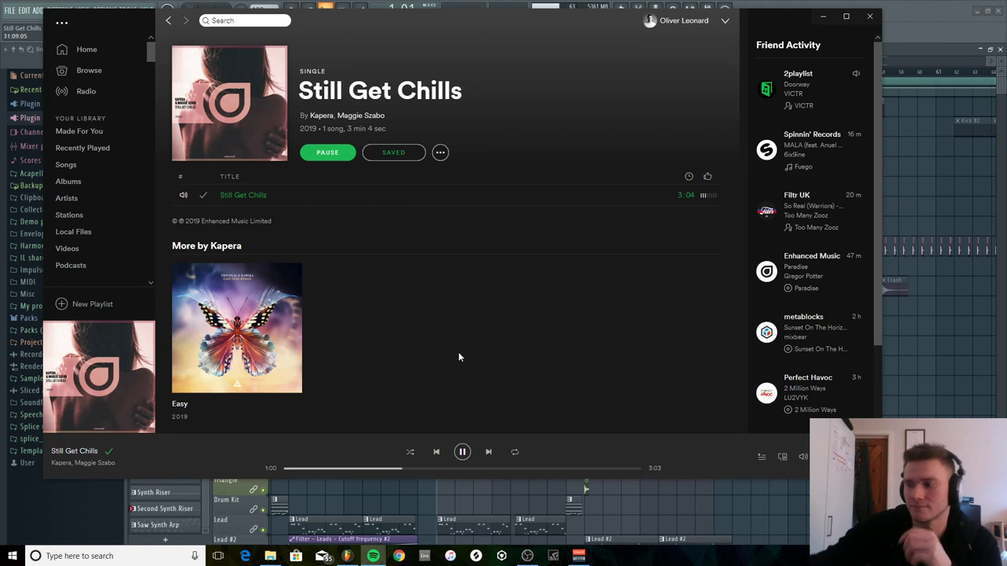
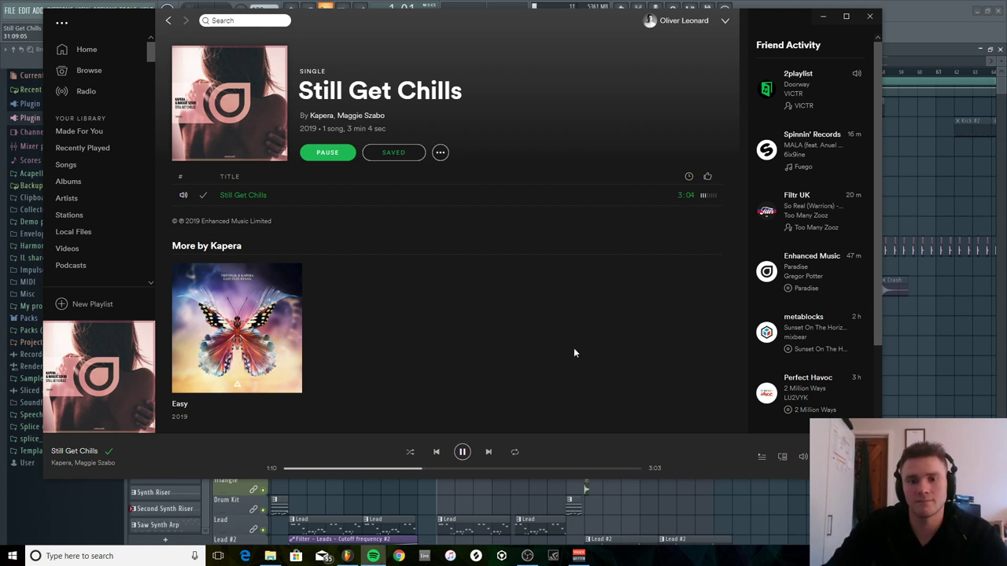
pyautogui.click(894, 52)
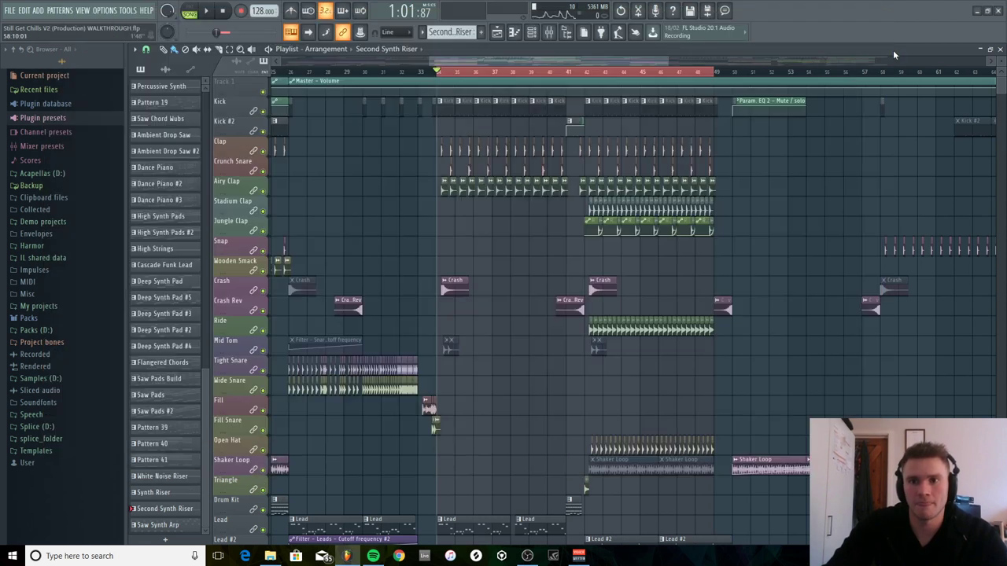
# Solo the Lead track and unmute the Lead Fill, Track 36, Track 37 and Lead #2 tracks alongside it.
pyautogui.scroll(-8, 558, 389)
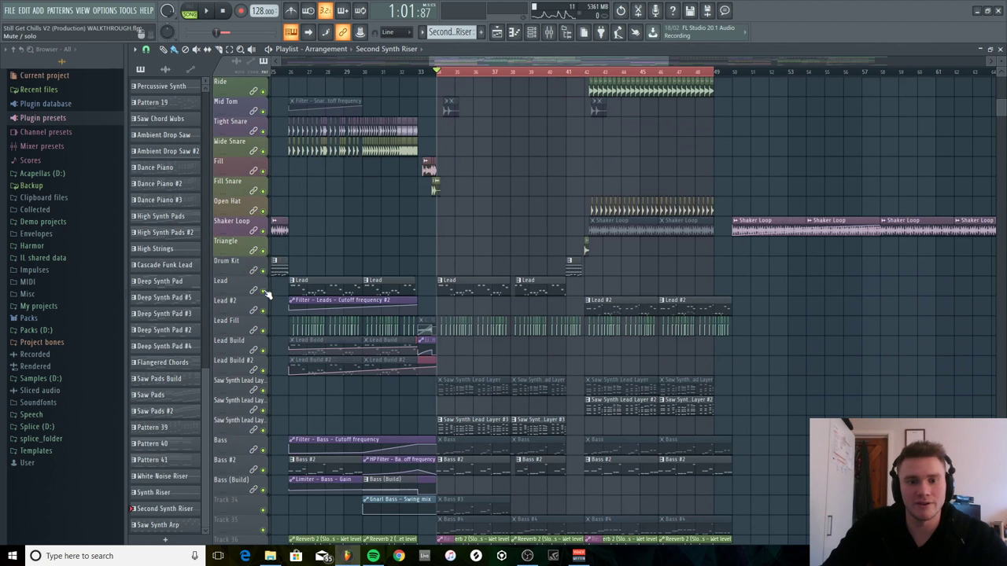
pyautogui.rightClick(264, 291)
pyautogui.click(263, 331)
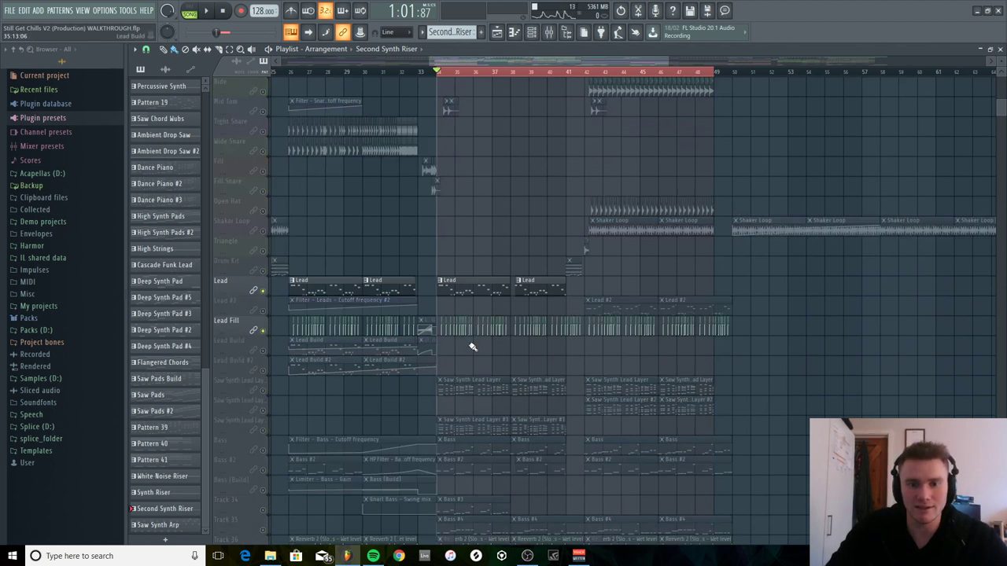
pyautogui.scroll(-5, 473, 347)
pyautogui.click(263, 390)
pyautogui.click(264, 410)
pyautogui.scroll(-5, 267, 426)
pyautogui.scroll(8, 425, 401)
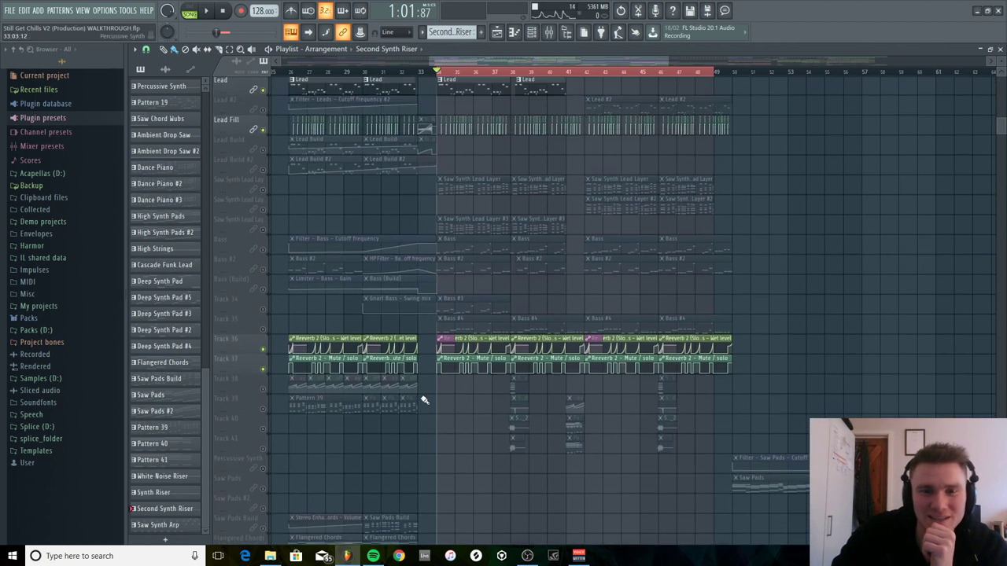
pyautogui.click(262, 211)
# Play the isolated lead tracks from bar 34 and stop playback.
pyautogui.press('space')
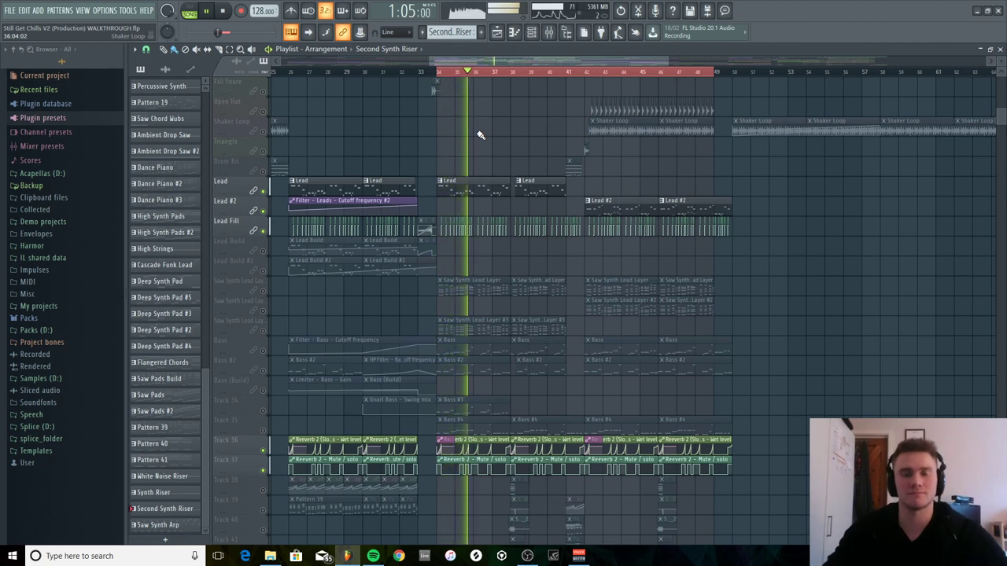
pyautogui.scroll(5, 510, 158)
pyautogui.moveTo(523, 62); pyautogui.dragTo(511, 63)
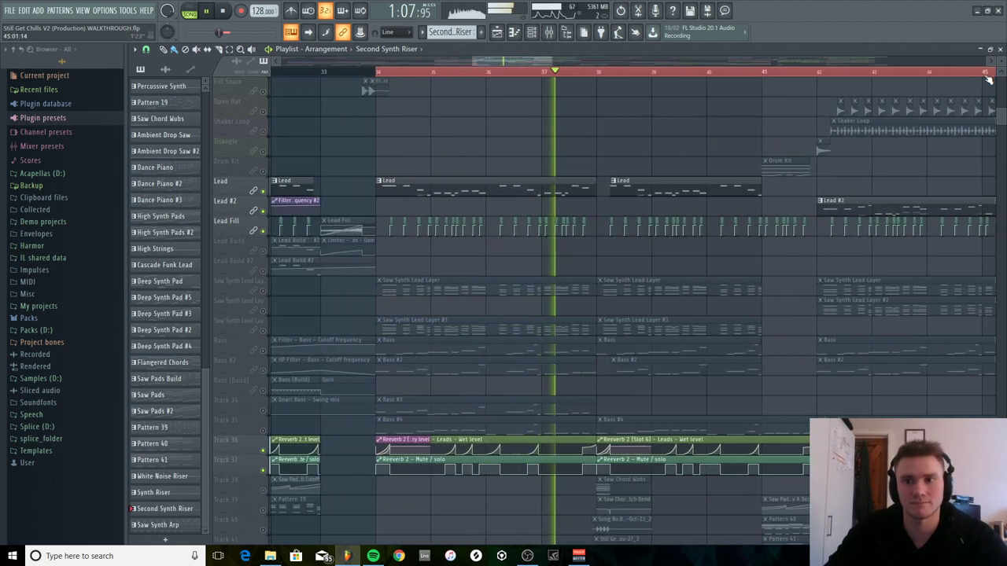
pyautogui.press('space')
# View the Lead clip's notes in the piano roll and play the Lead pattern on its own in pattern mode.
pyautogui.doubleClick(522, 189)
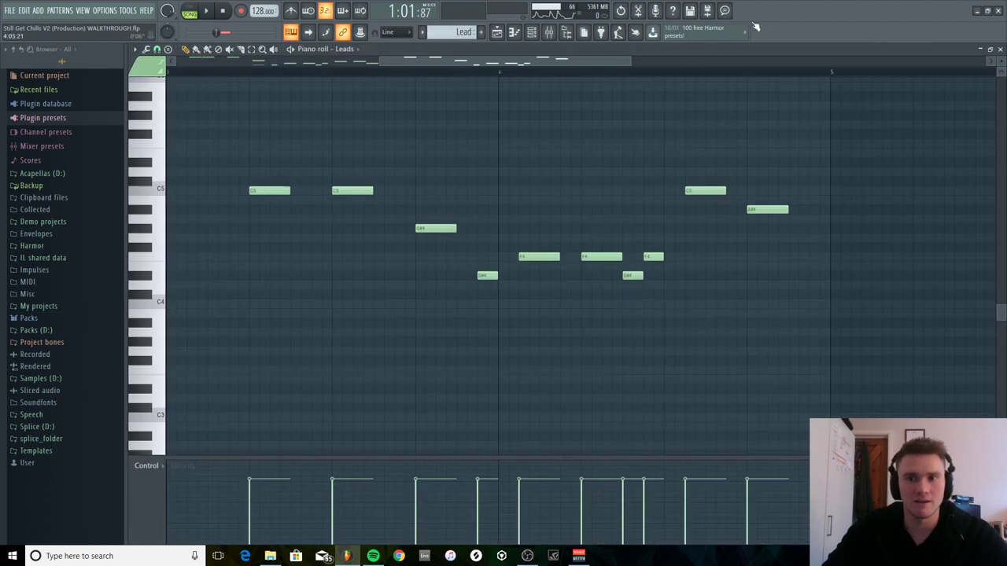
pyautogui.press('space')
pyautogui.click(195, 9)
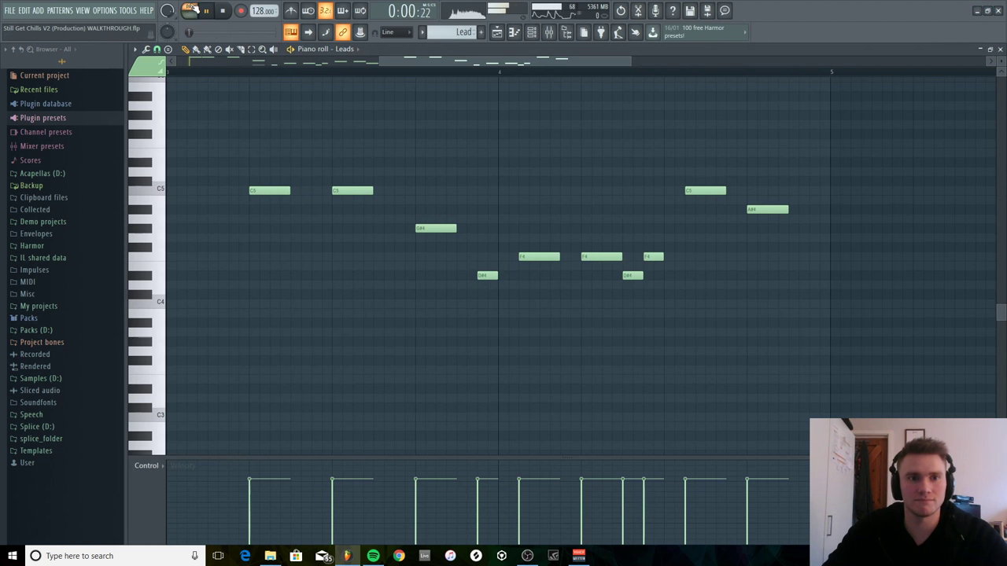
pyautogui.click(1000, 49)
pyautogui.press('space')
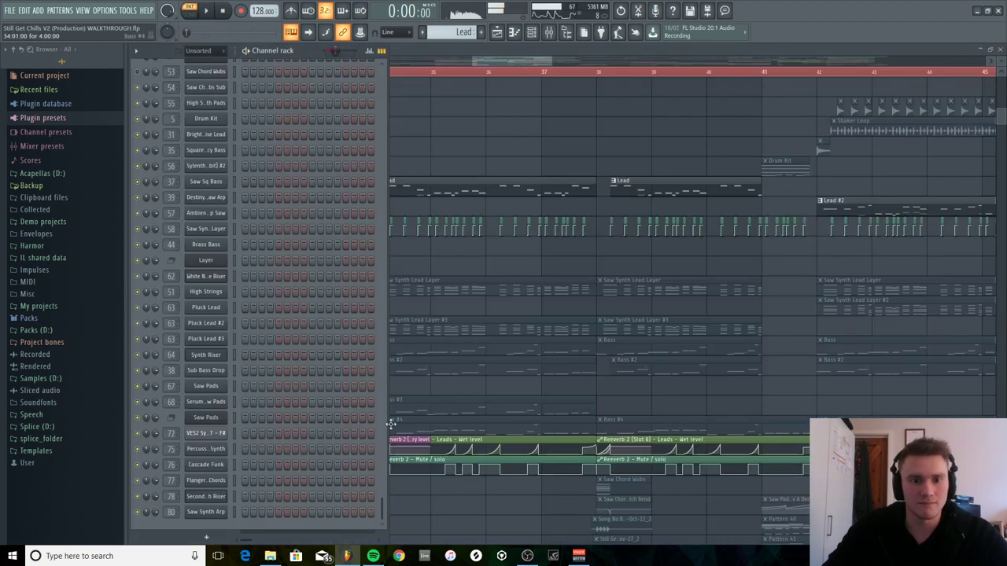
# View the Plucky Saw Lead synth and the Leads layer's settings from the channel rack.
pyautogui.scroll(8, 362, 236)
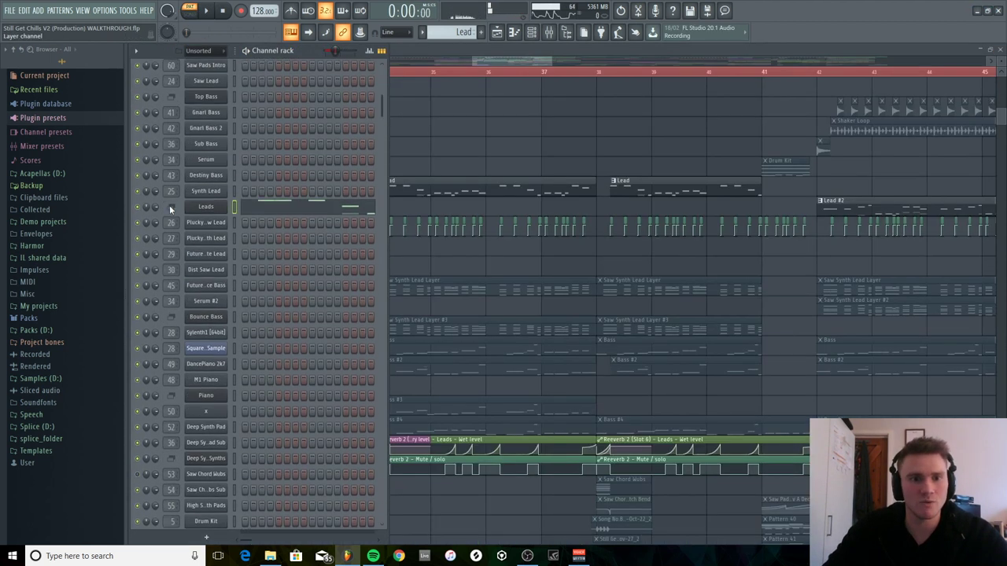
pyautogui.click(210, 221)
pyautogui.moveTo(311, 103); pyautogui.dragTo(664, 161)
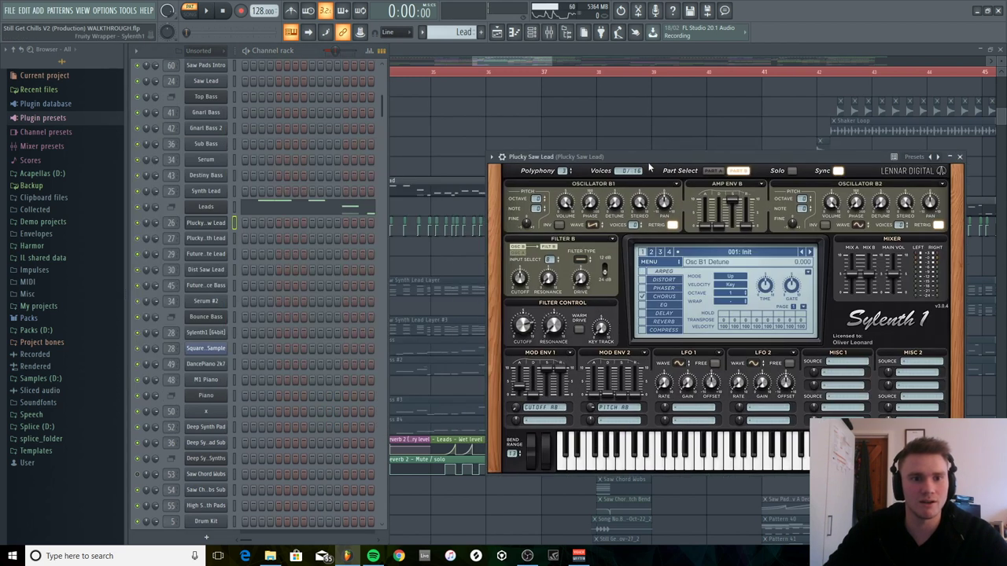
pyautogui.click(206, 207)
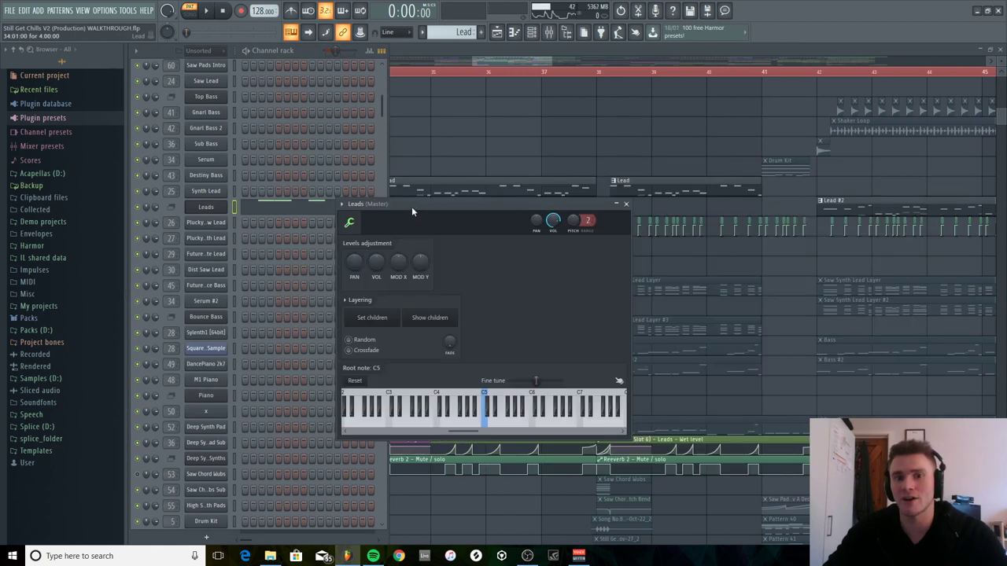
pyautogui.moveTo(412, 207); pyautogui.dragTo(530, 202)
pyautogui.moveTo(383, 115); pyautogui.dragTo(373, 72)
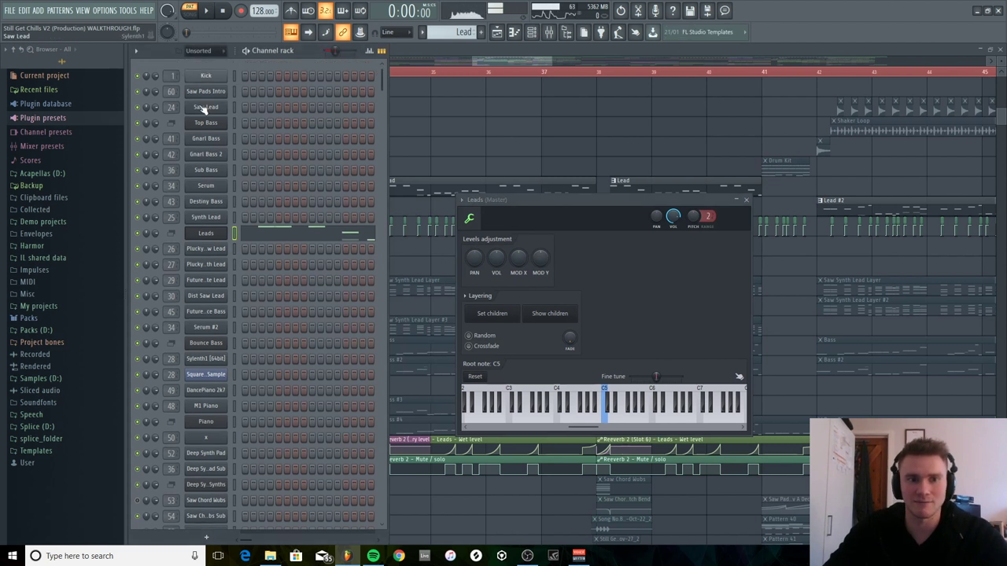
# Examine the Saw Lead's Sylenth1 settings and its Ohmicide, Fruity Filter and Fruity parametric EQ 2 effects in the mixer.
pyautogui.click(205, 107)
pyautogui.moveTo(365, 104); pyautogui.dragTo(557, 157)
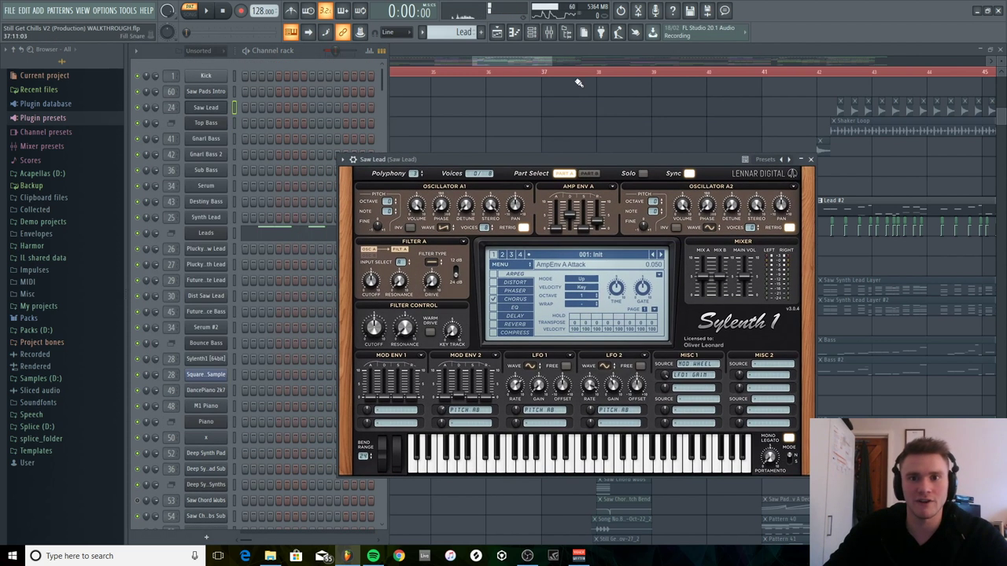
pyautogui.click(550, 32)
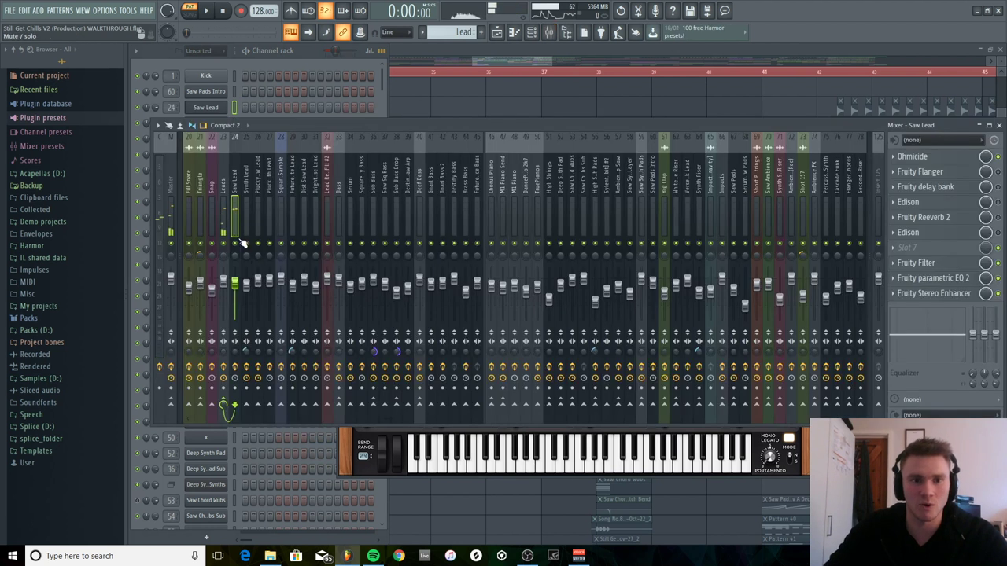
pyautogui.click(942, 160)
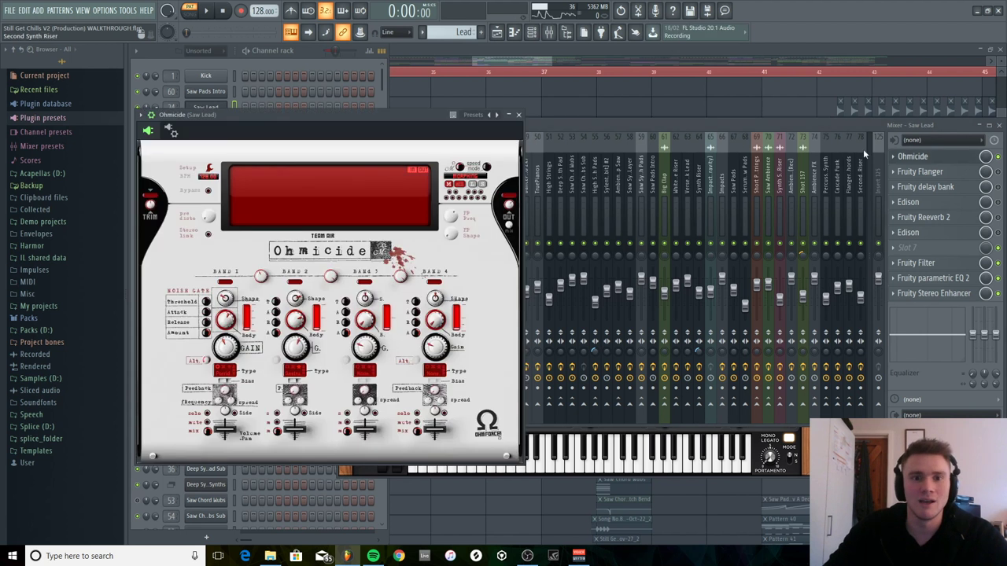
pyautogui.click(519, 116)
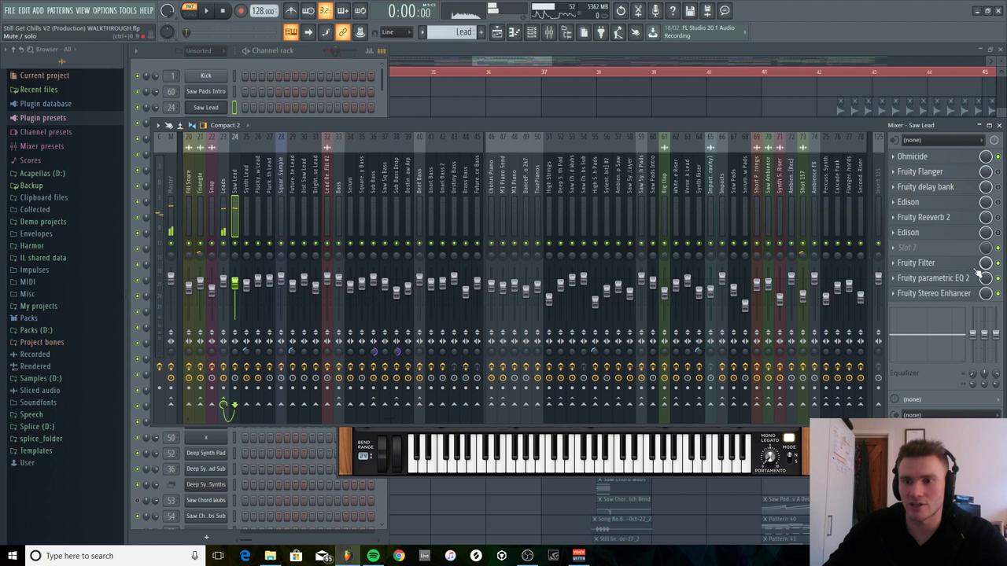
pyautogui.click(951, 268)
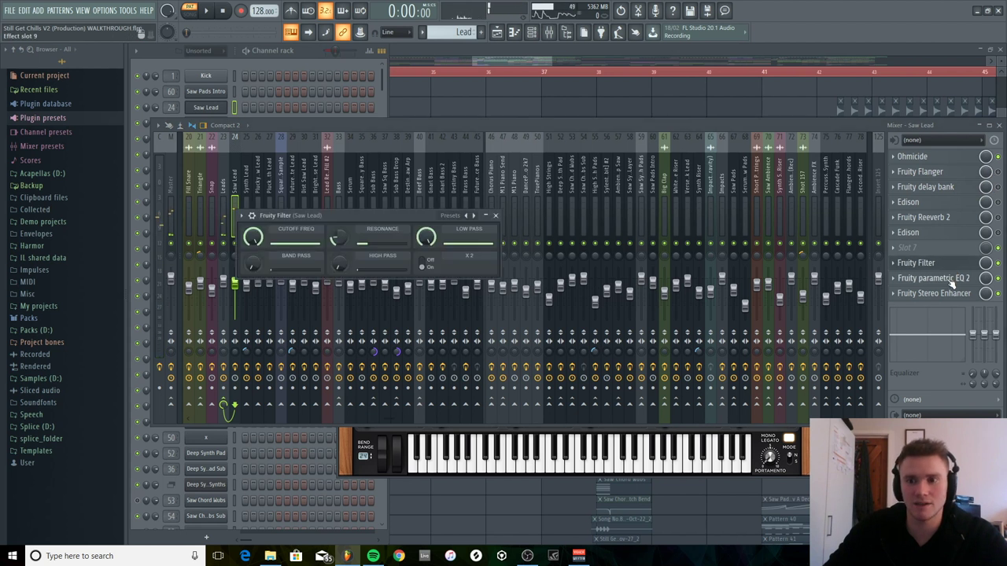
pyautogui.click(952, 280)
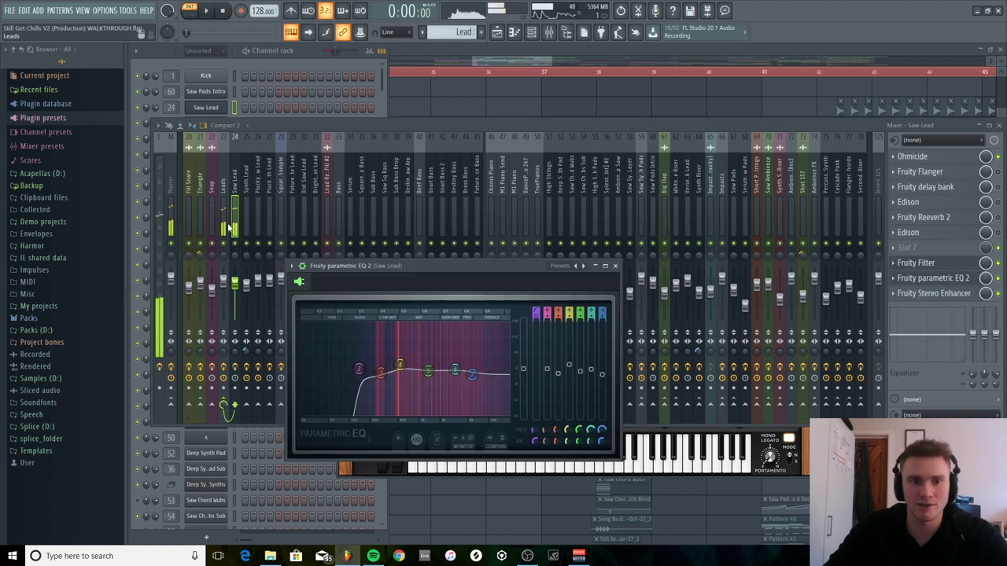
# View the Leads layer again, then the Synth Lead's Sylenth1 settings and its effects chain in the mixer.
pyautogui.click(234, 64)
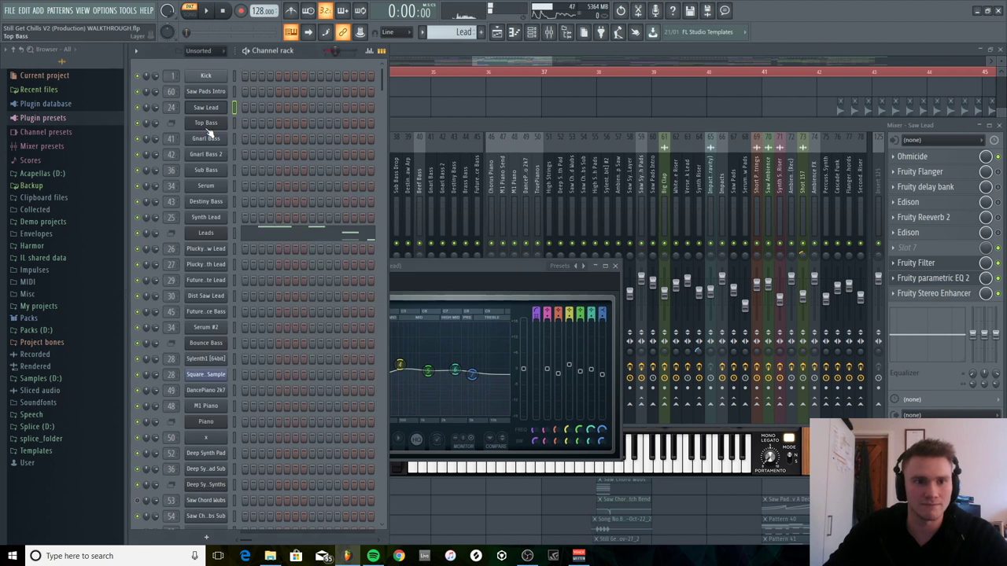
pyautogui.click(221, 233)
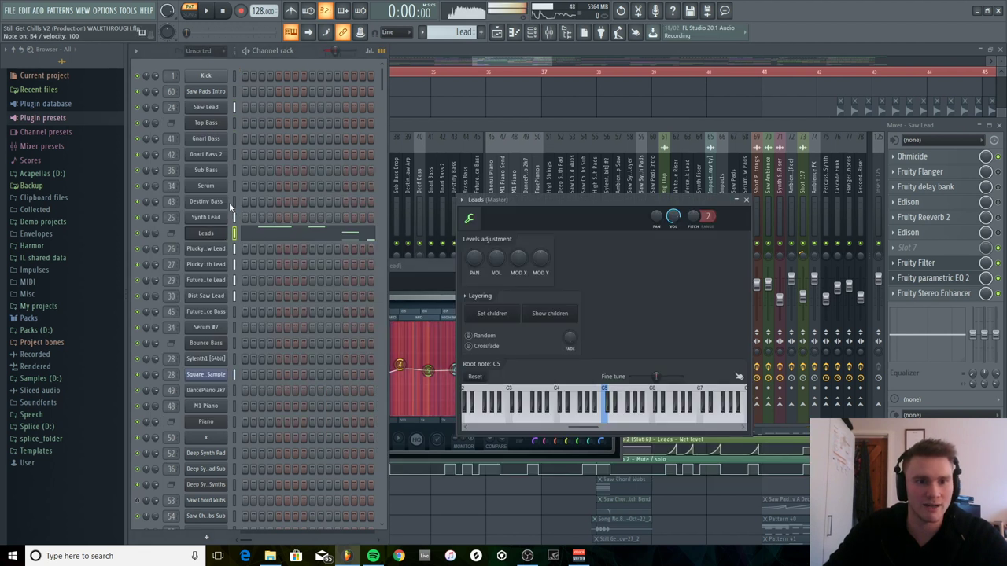
pyautogui.click(210, 218)
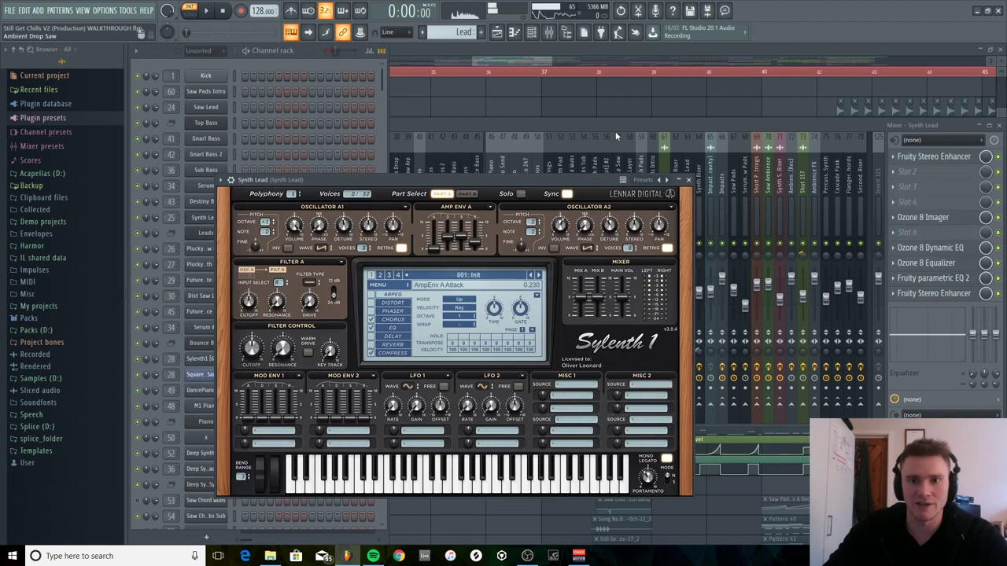
pyautogui.click(605, 126)
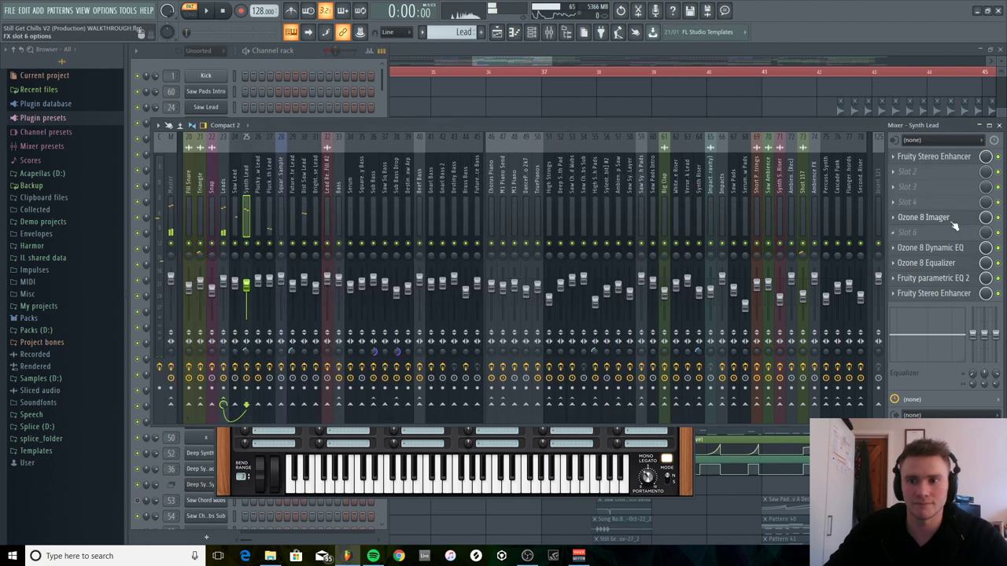
# View the Sylenth1 settings of the Plucky Saw Lead, Plucky Synth Lead and Future Flute Lead channels.
pyautogui.click(274, 64)
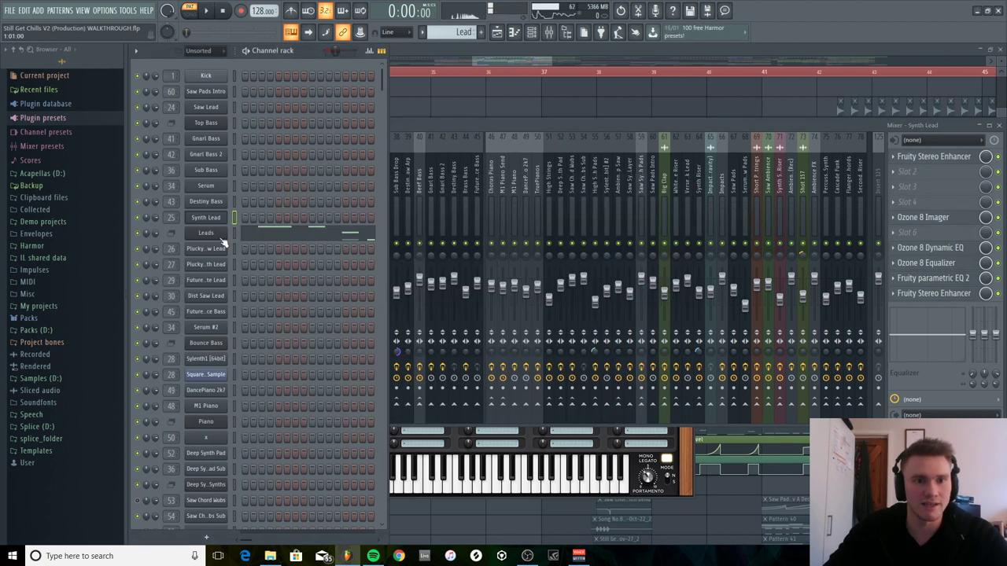
pyautogui.click(223, 235)
pyautogui.click(219, 249)
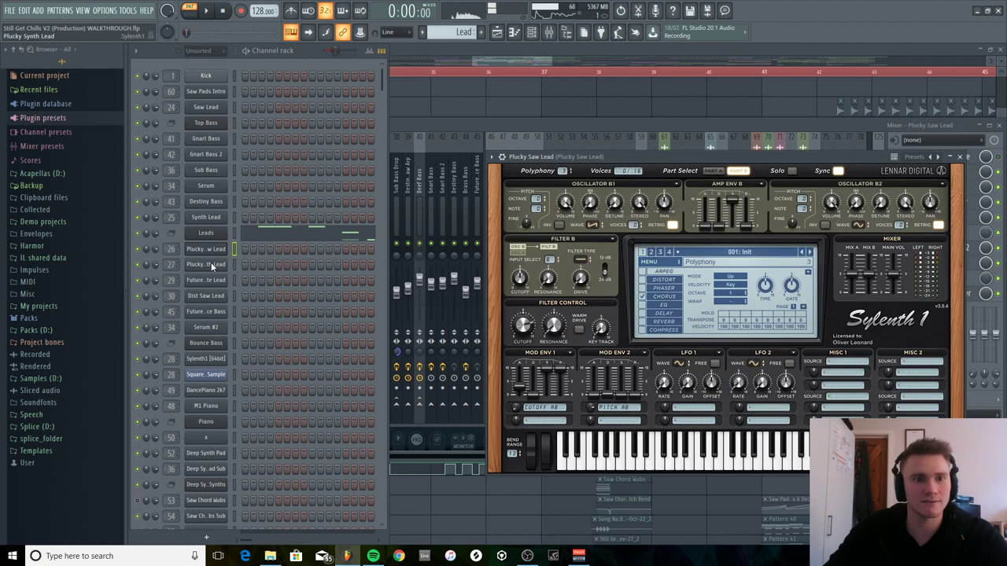
pyautogui.click(212, 264)
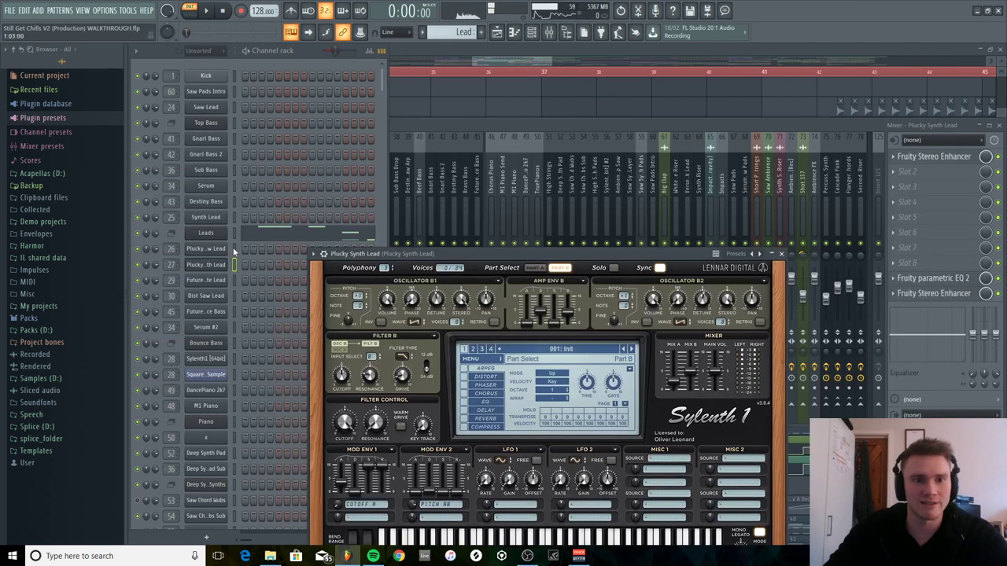
pyautogui.click(214, 280)
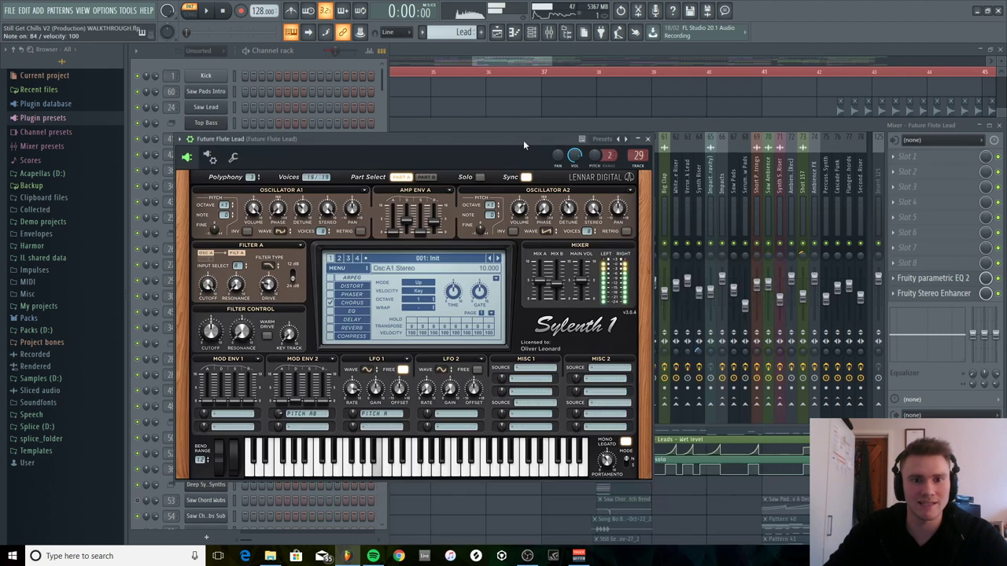
pyautogui.click(648, 139)
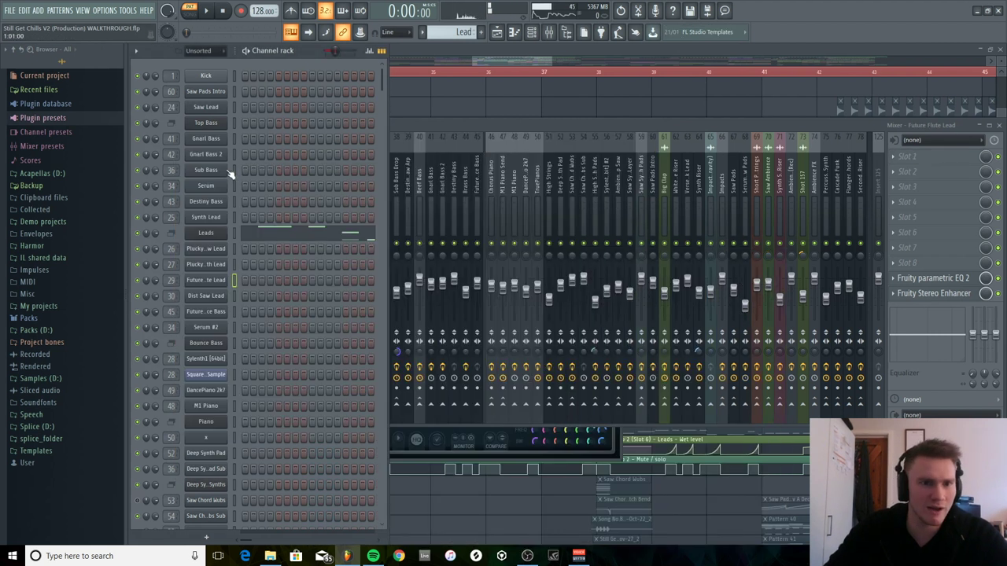
# Open the Dist Saw Lead channel from the Leads layer, play its Serum patch and close the plugin.
pyautogui.click(206, 234)
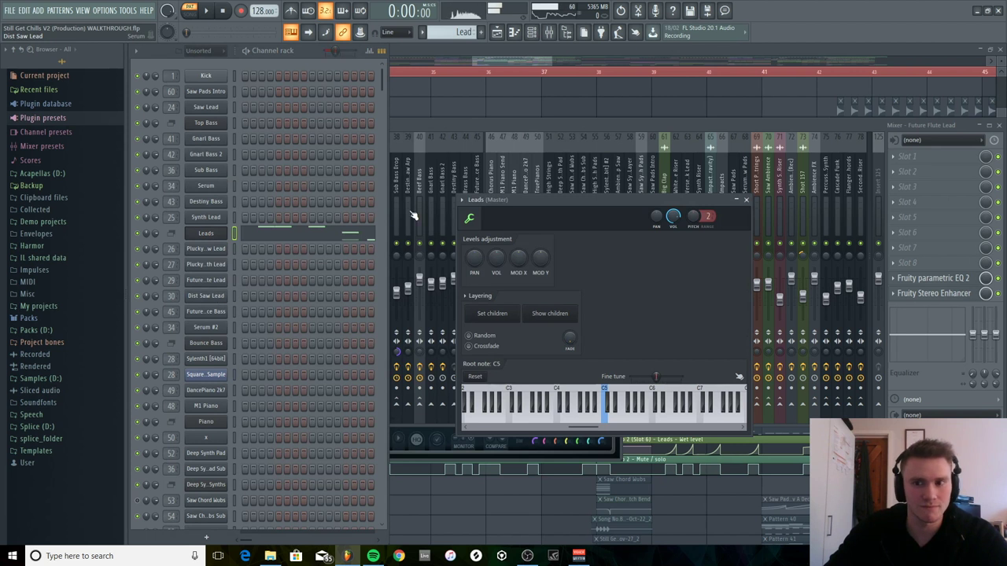
pyautogui.press('m')
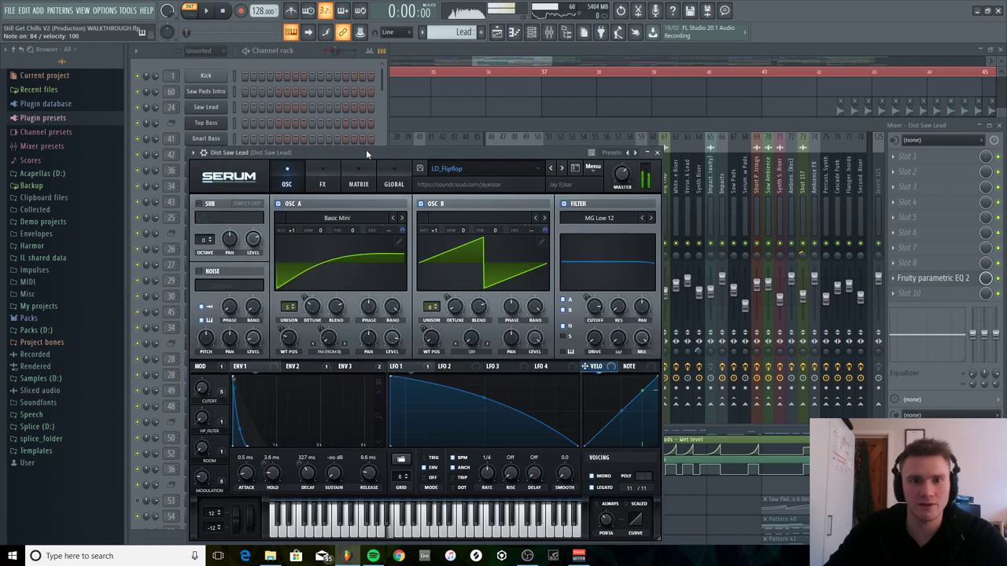
pyautogui.click(383, 81)
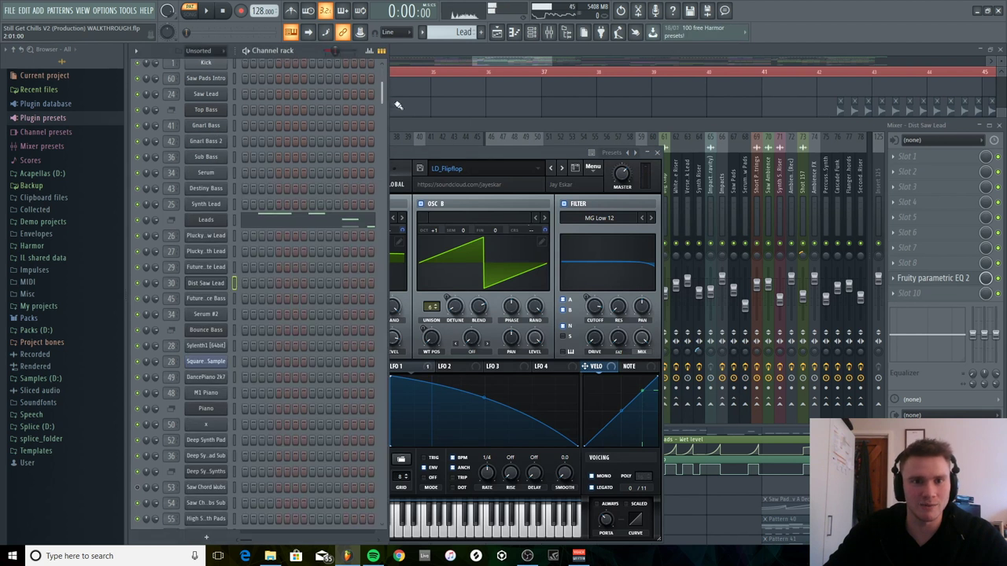
pyautogui.click(658, 153)
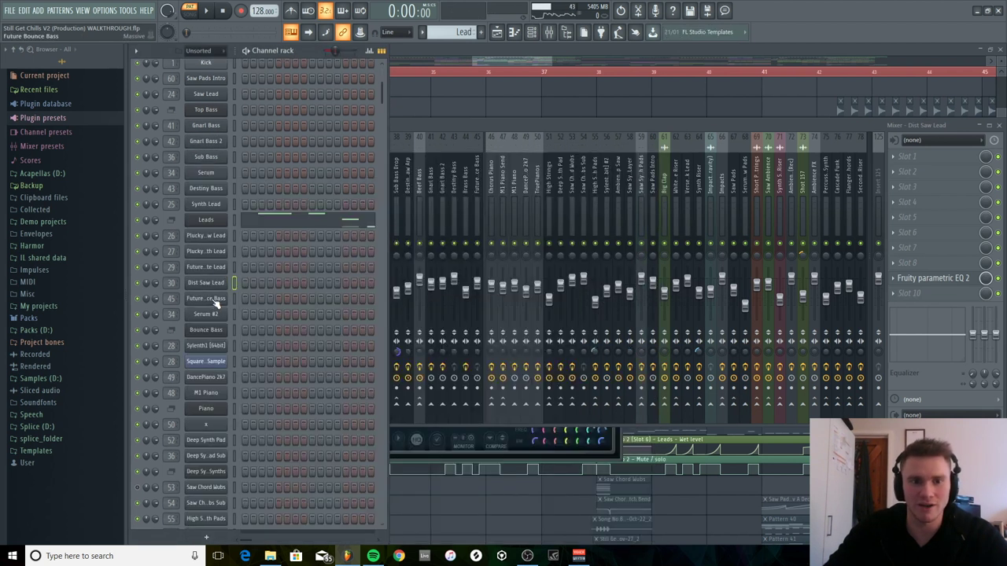
# Check which channels the Leads layer triggers and view the Square Pluck Sample in DirectWave.
pyautogui.click(209, 221)
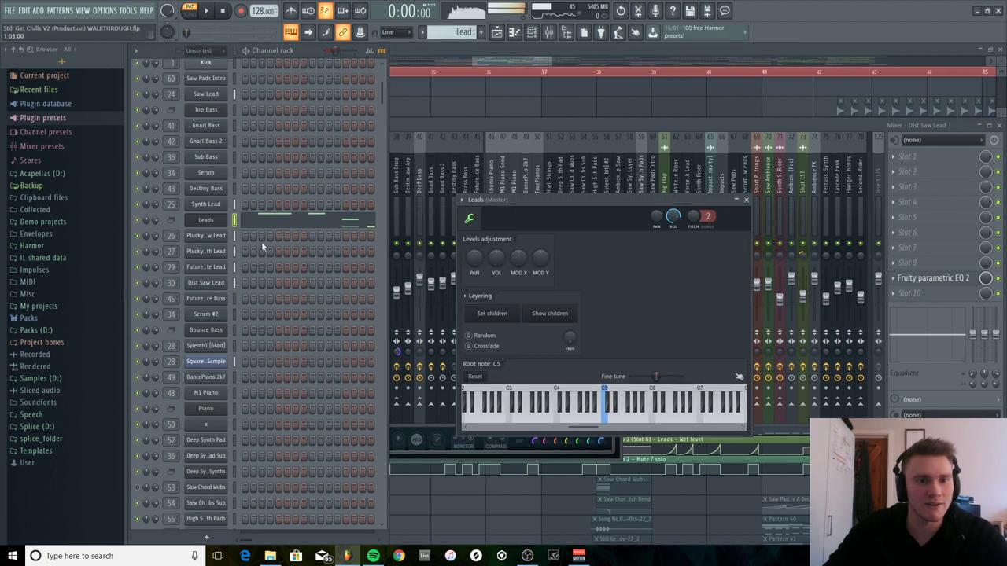
pyautogui.click(216, 362)
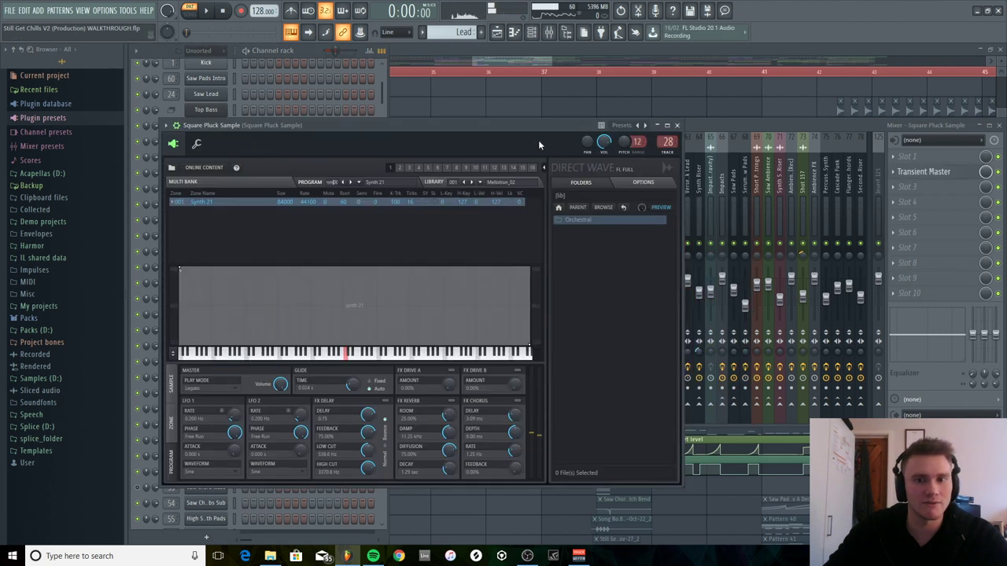
pyautogui.click(677, 126)
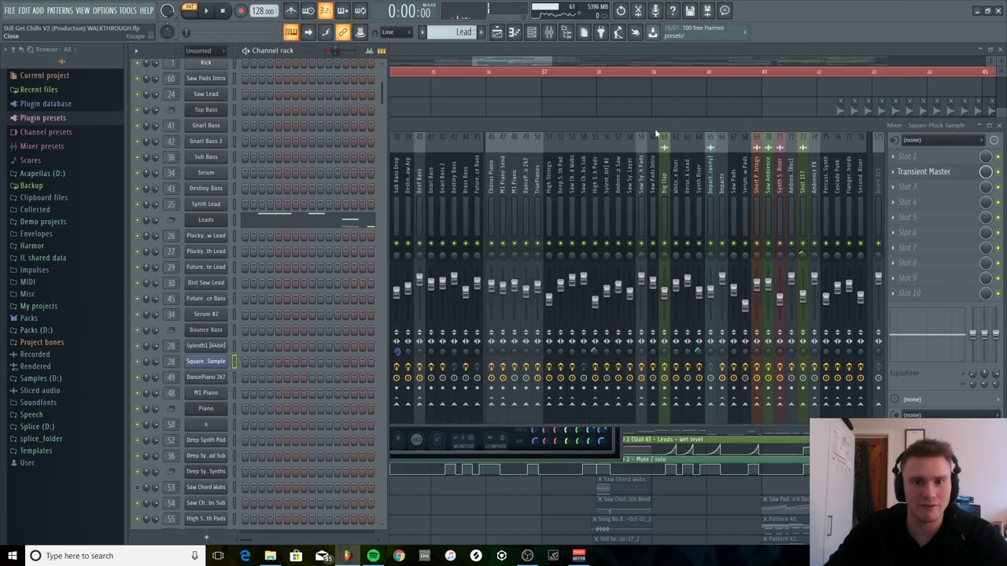
# Play the Lead pattern and solo the individual lead tracks in the mixer, ending on Square Pluck Sample.
pyautogui.press('space')
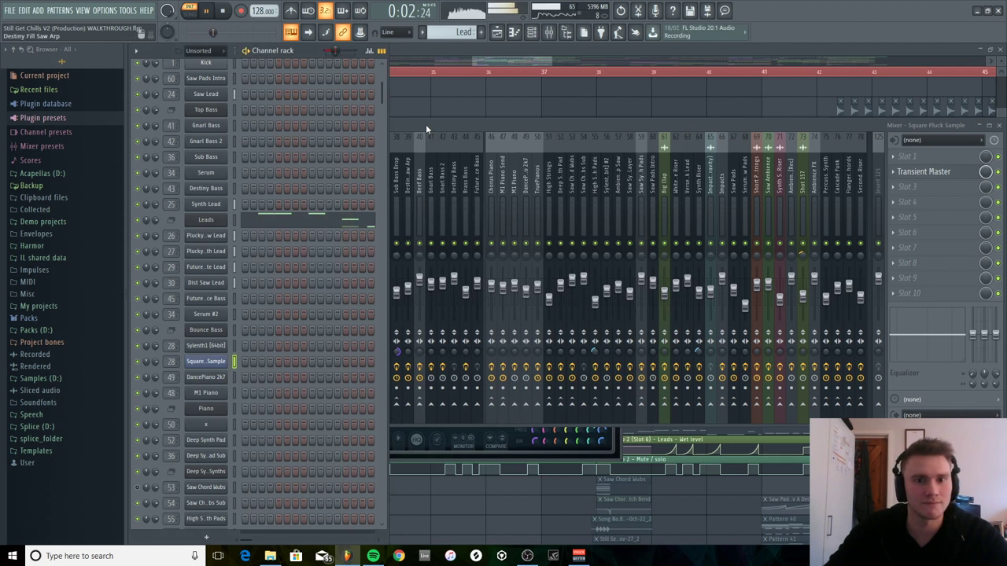
pyautogui.click(426, 124)
pyautogui.press('space')
pyautogui.rightClick(242, 244)
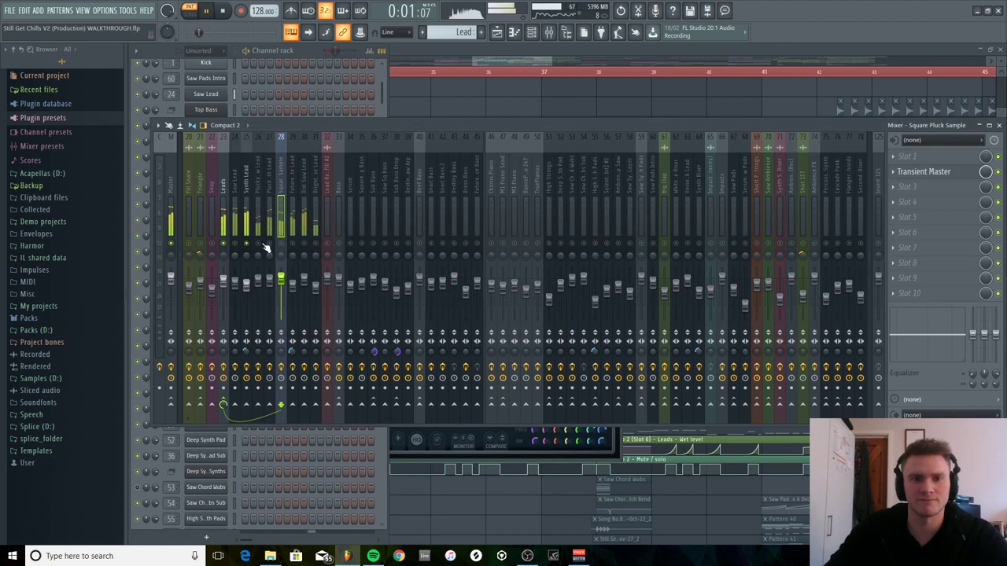
# Open the Square Pluck Sample in DirectWave during playback and view its sample waveform.
pyautogui.click(304, 50)
pyautogui.click(207, 361)
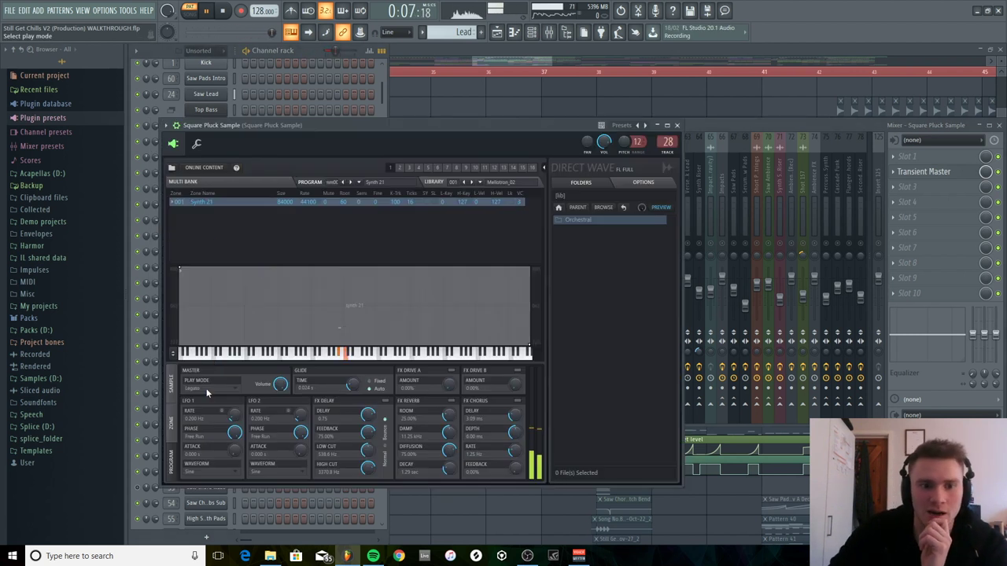
pyautogui.click(173, 385)
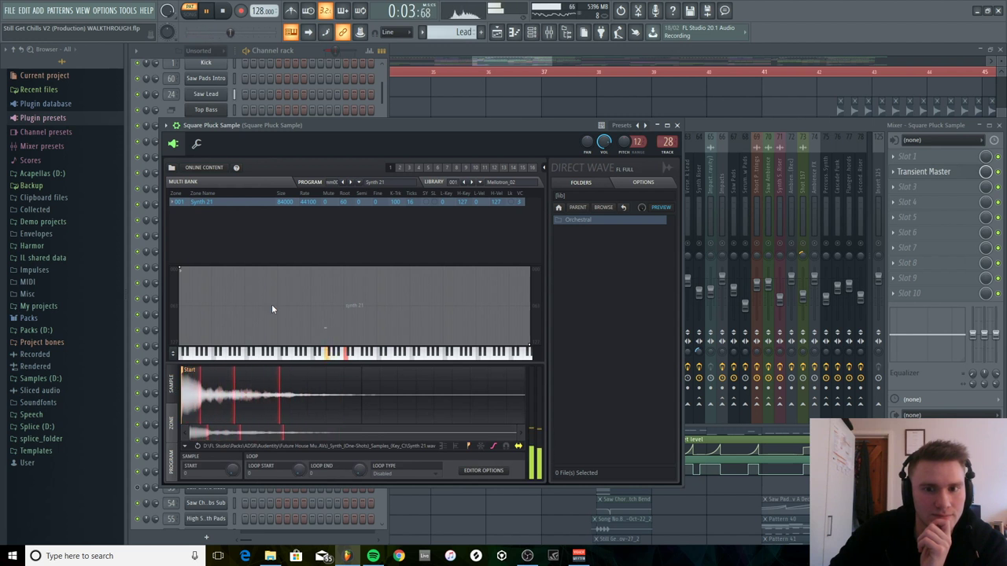
# Stop playback and unsolo the Square Pluck Sample mixer track.
pyautogui.click(690, 128)
pyautogui.press('space')
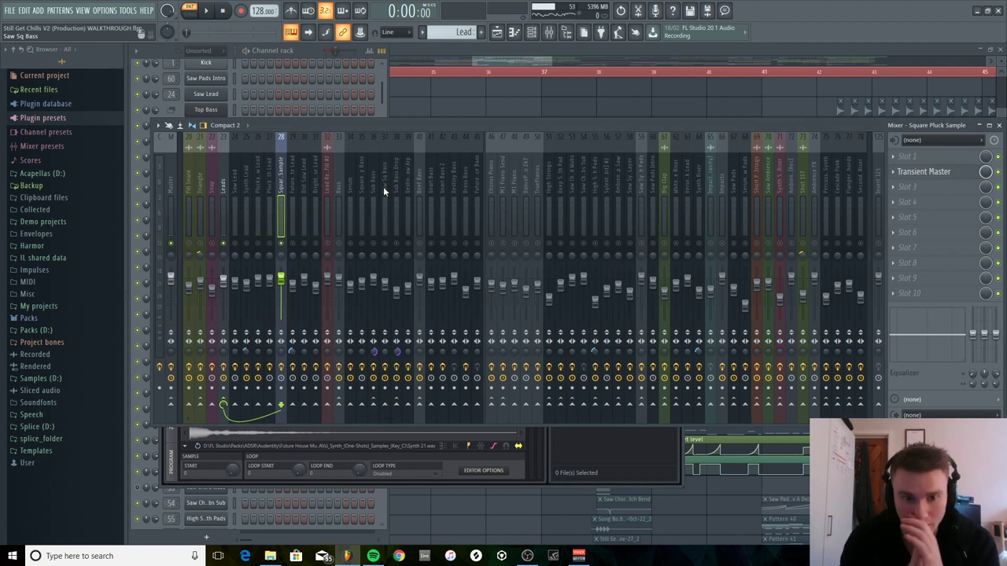
pyautogui.rightClick(281, 243)
# Examine the OTT and ValhallaRoom settings on the Leads mixer track.
pyautogui.click(222, 187)
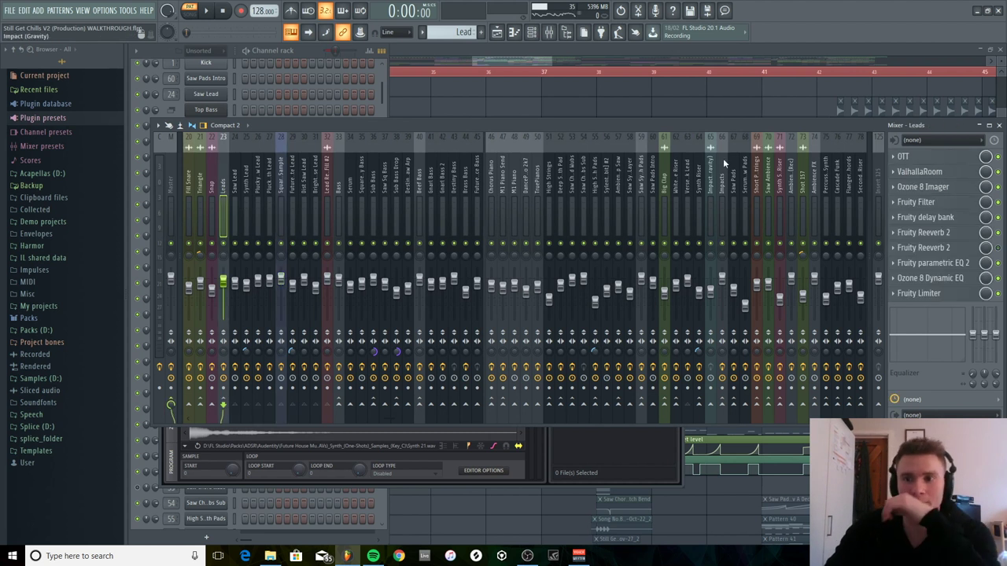
pyautogui.click(936, 158)
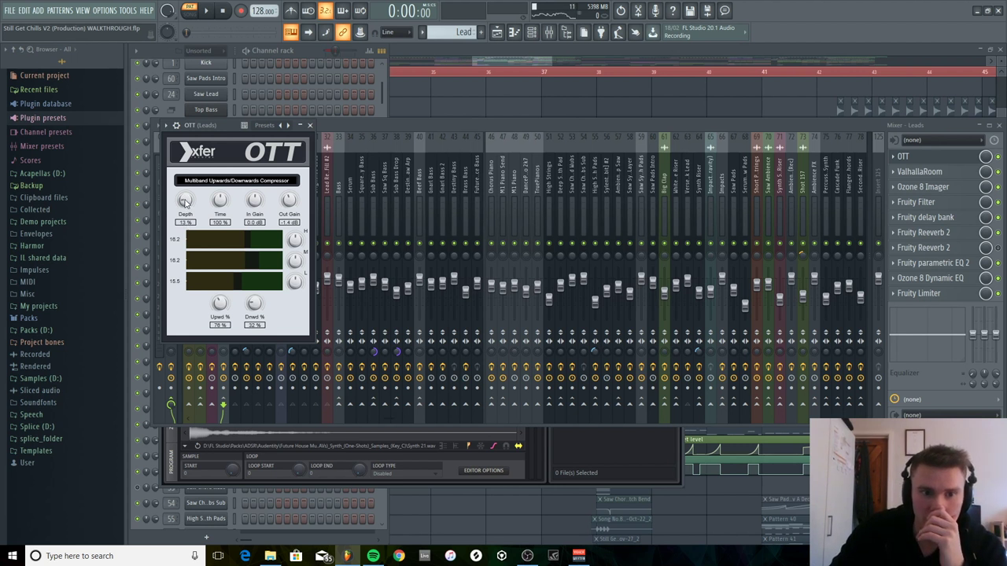
pyautogui.click(429, 124)
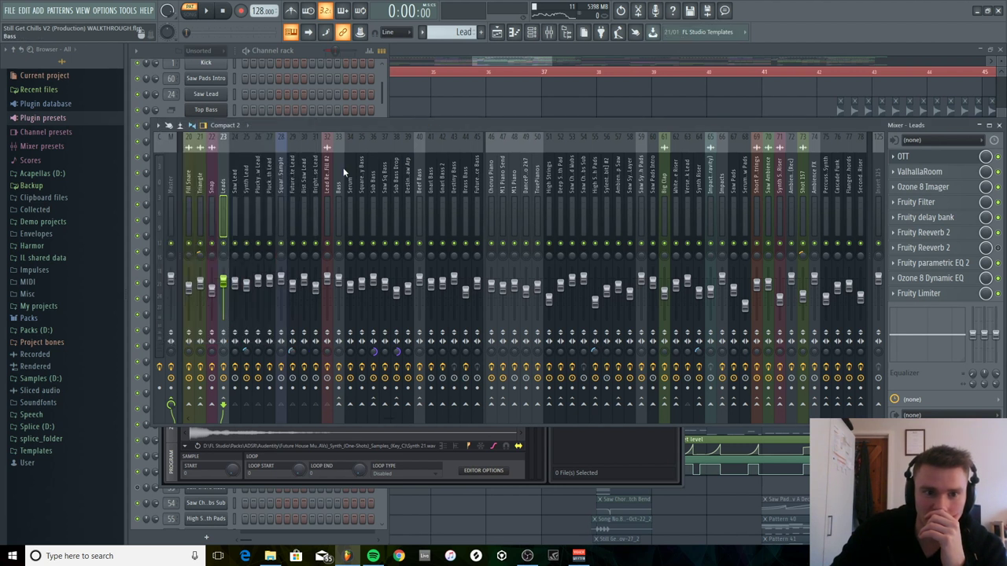
pyautogui.click(938, 176)
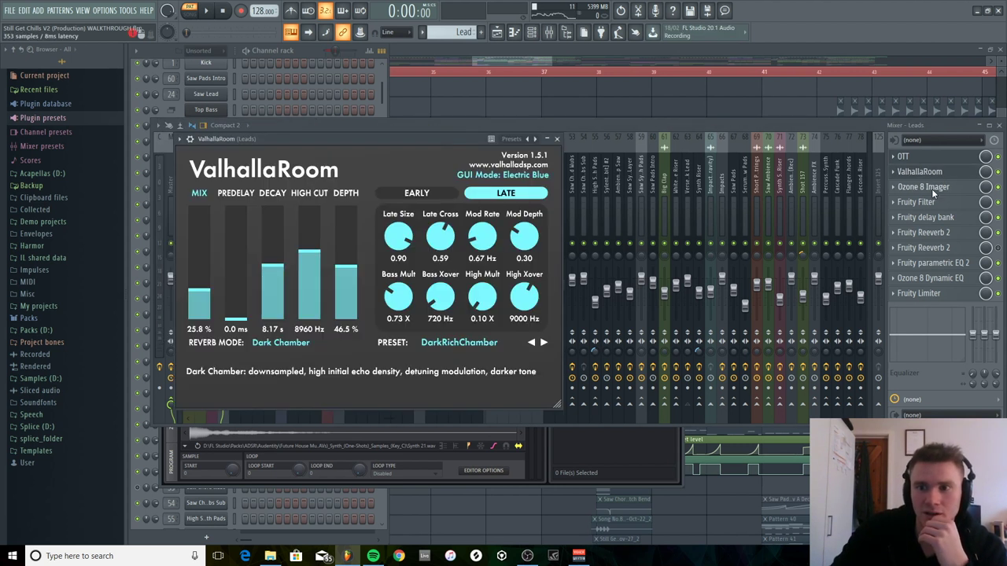
# Examine the Ozone 8 Imager and Fruity delay bank settings on the Leads mixer track.
pyautogui.click(933, 189)
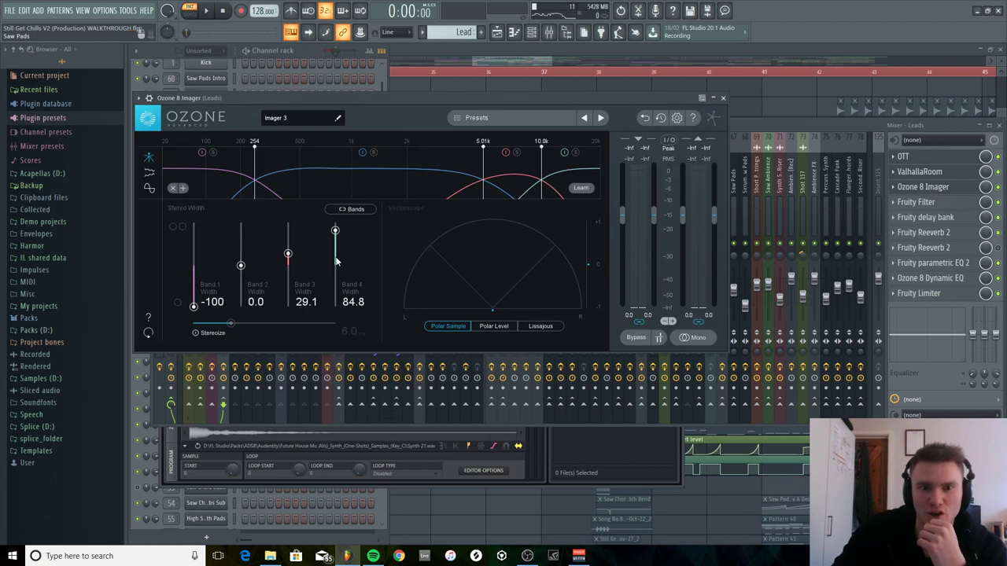
pyautogui.click(934, 220)
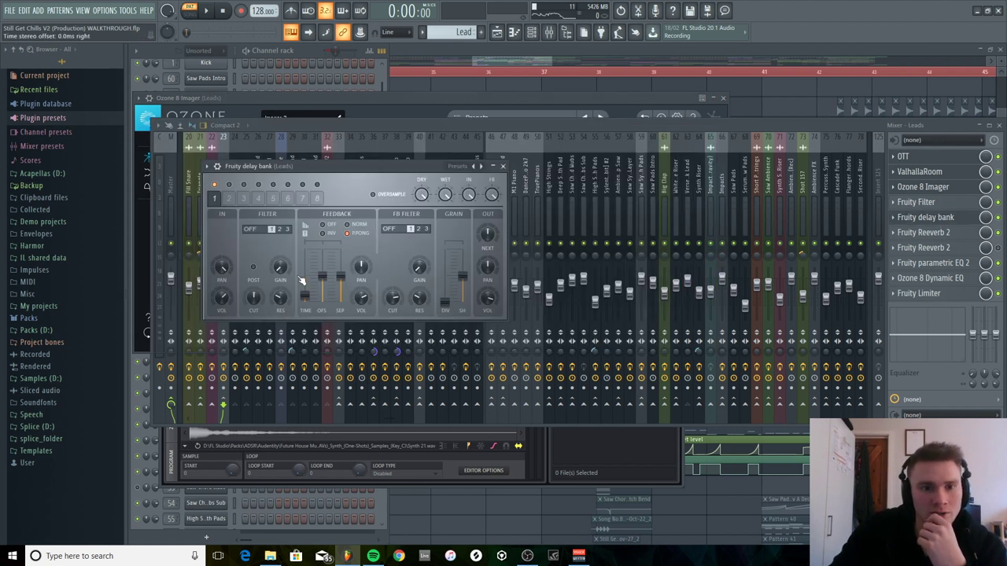
pyautogui.click(553, 127)
# Play the Lead pattern briefly and view both Fruity Reeverb 2 instances on the Leads mixer track.
pyautogui.press('space')
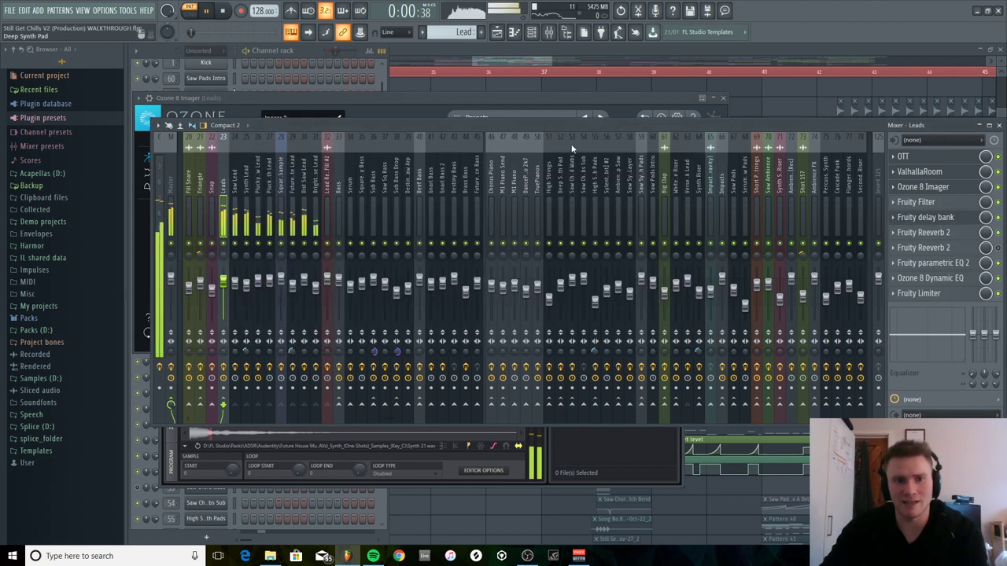
pyautogui.click(937, 234)
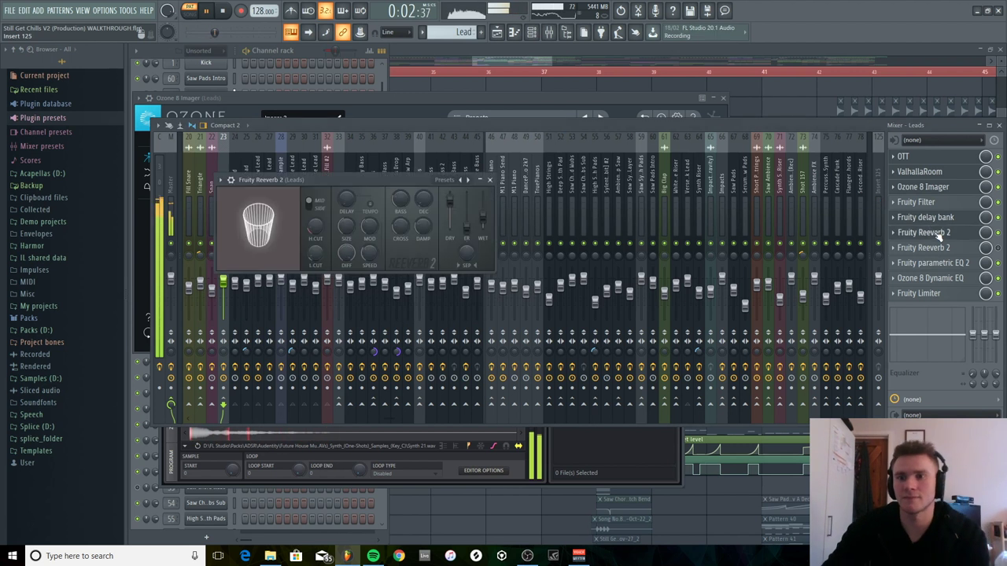
pyautogui.click(937, 235)
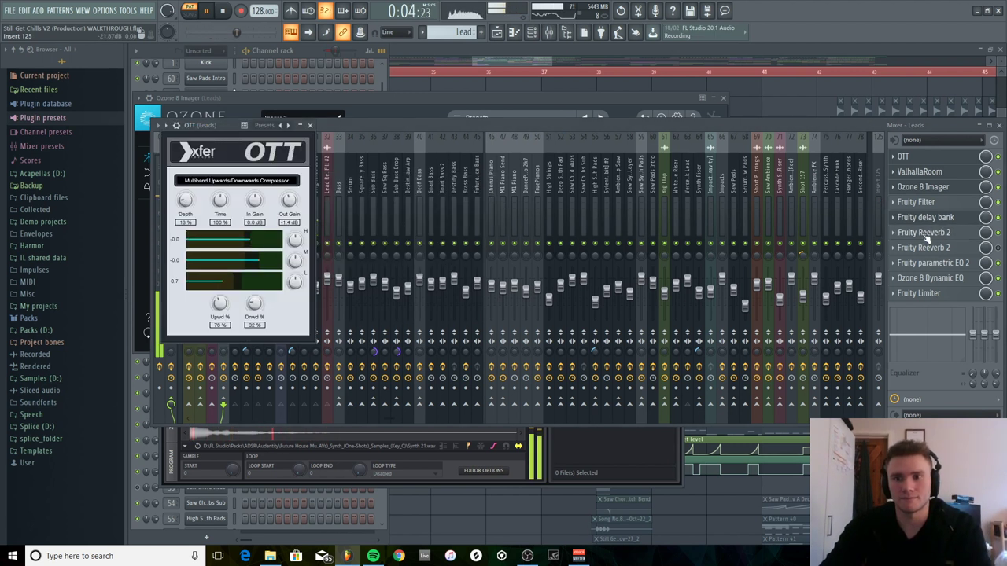
pyautogui.click(924, 232)
pyautogui.press('space')
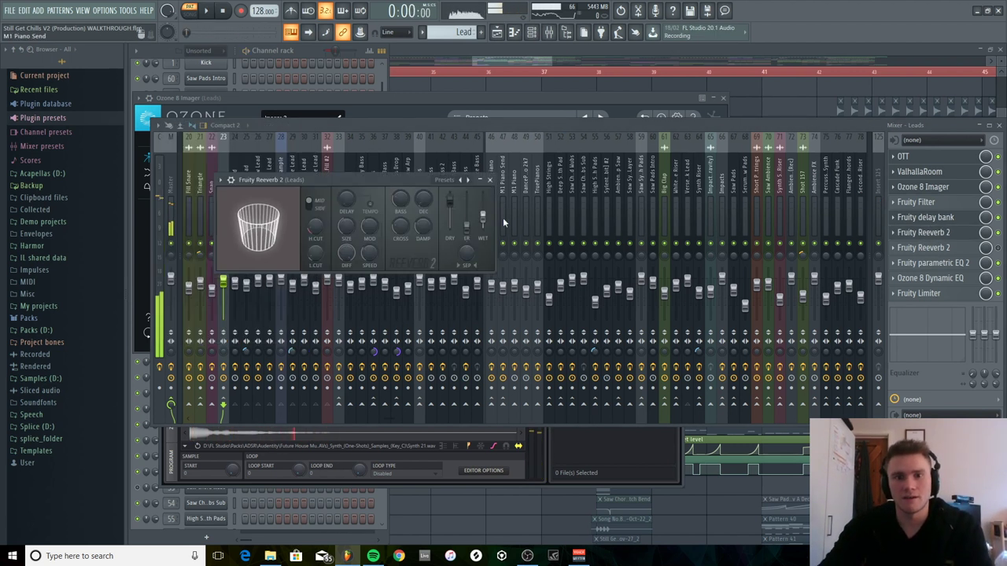
pyautogui.click(936, 247)
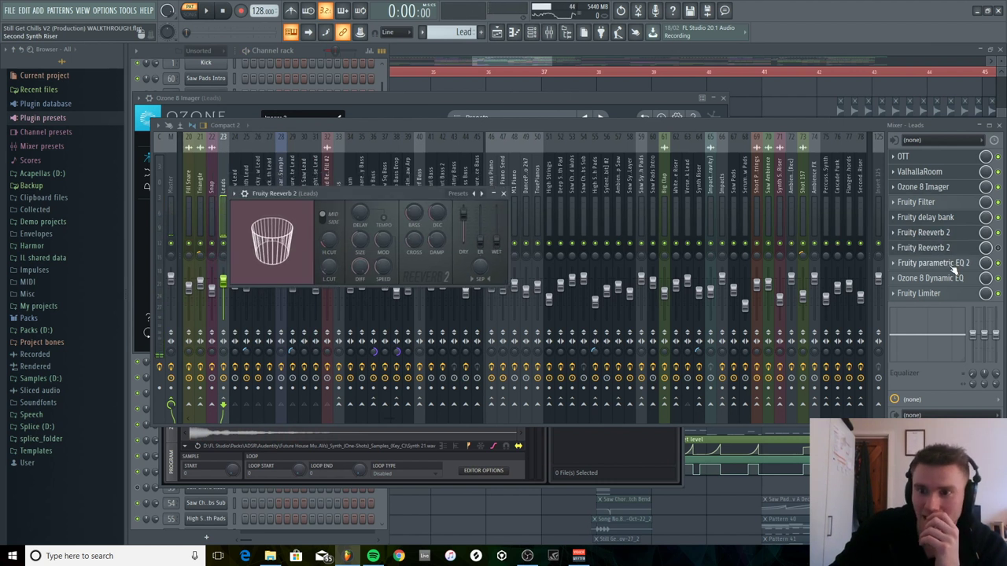
# Examine the Fruity parametric EQ 2 curve on the Leads track, and watch the Ozone 8 Dynamic EQ during playback.
pyautogui.click(954, 267)
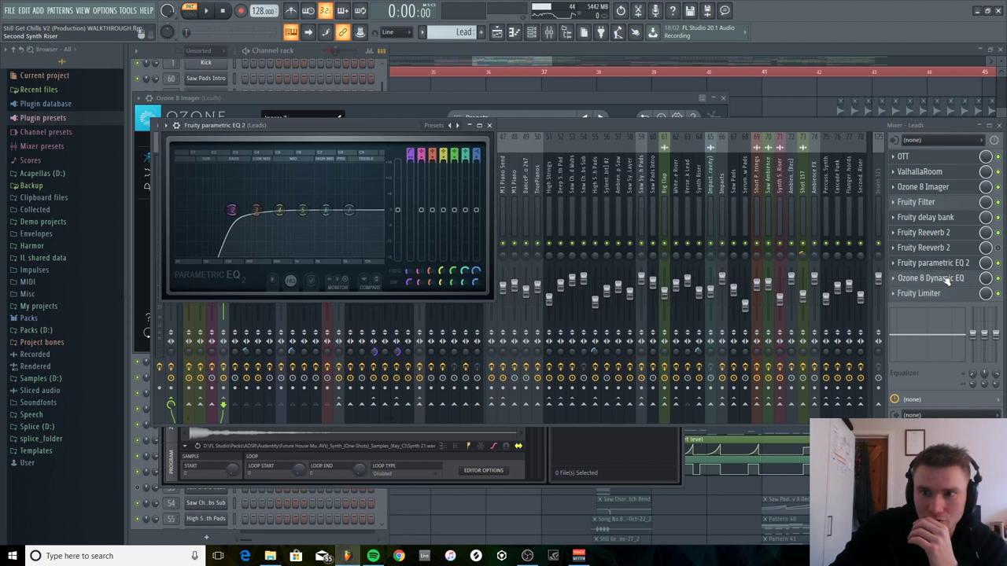
pyautogui.click(942, 279)
pyautogui.click(776, 130)
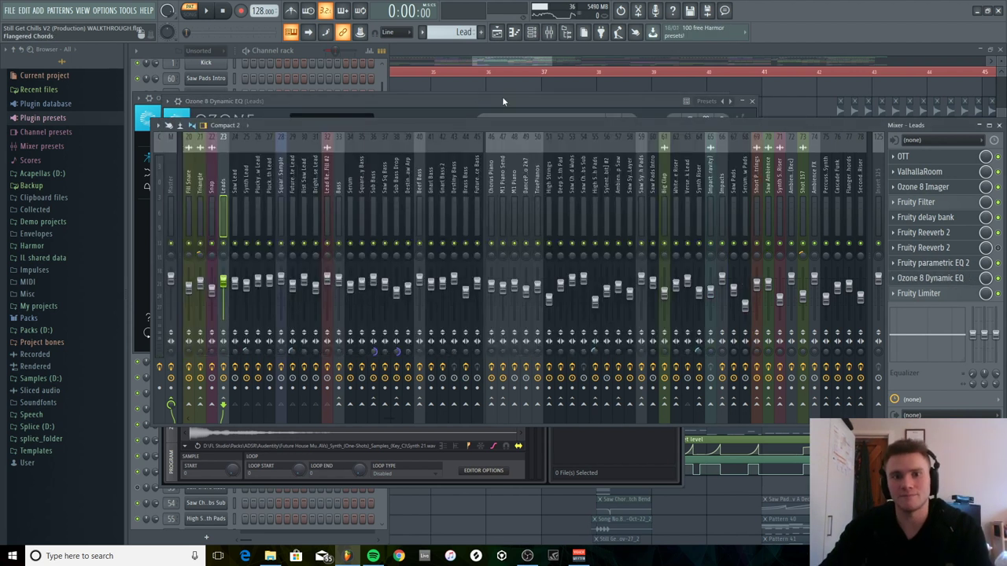
pyautogui.press('space')
pyautogui.click(451, 102)
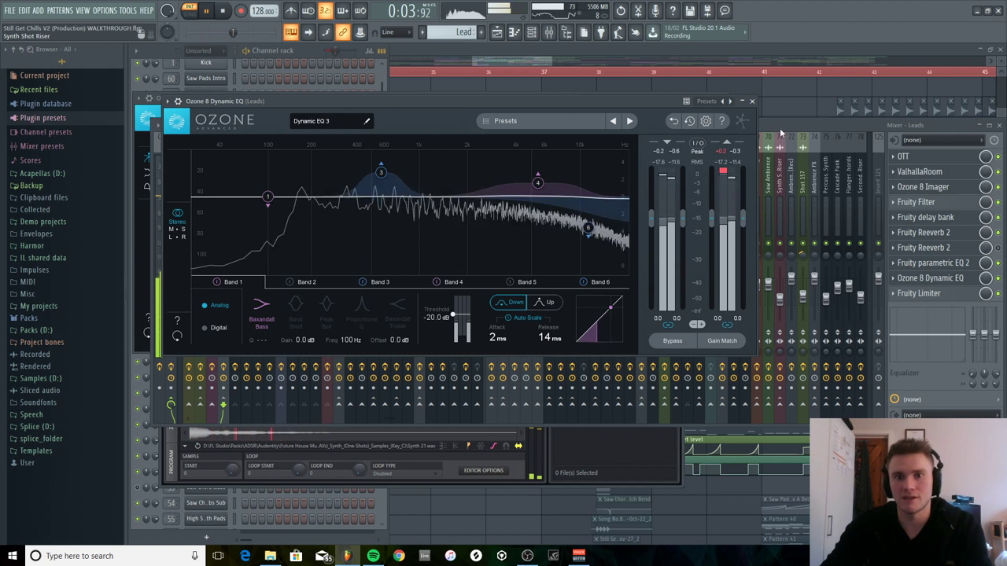
pyautogui.press('space')
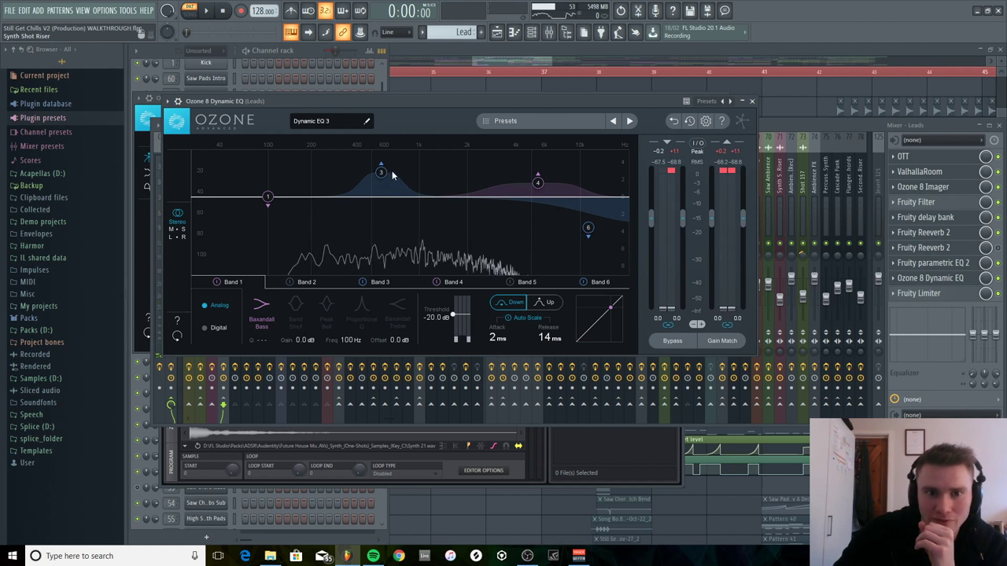
# Compare the Lead pattern's sound with the Leads track effects bypassed and with them enabled.
pyautogui.click(798, 132)
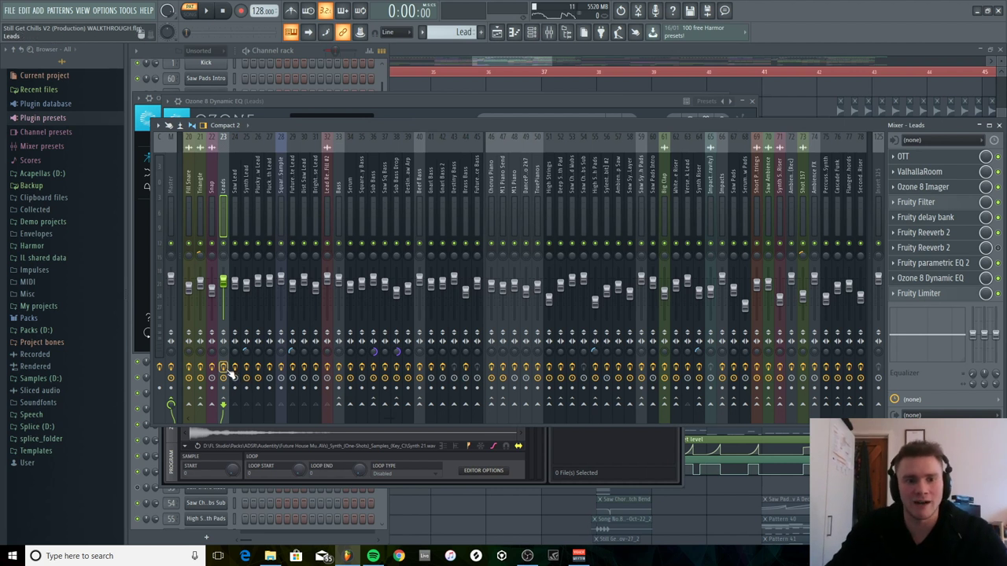
pyautogui.press('space')
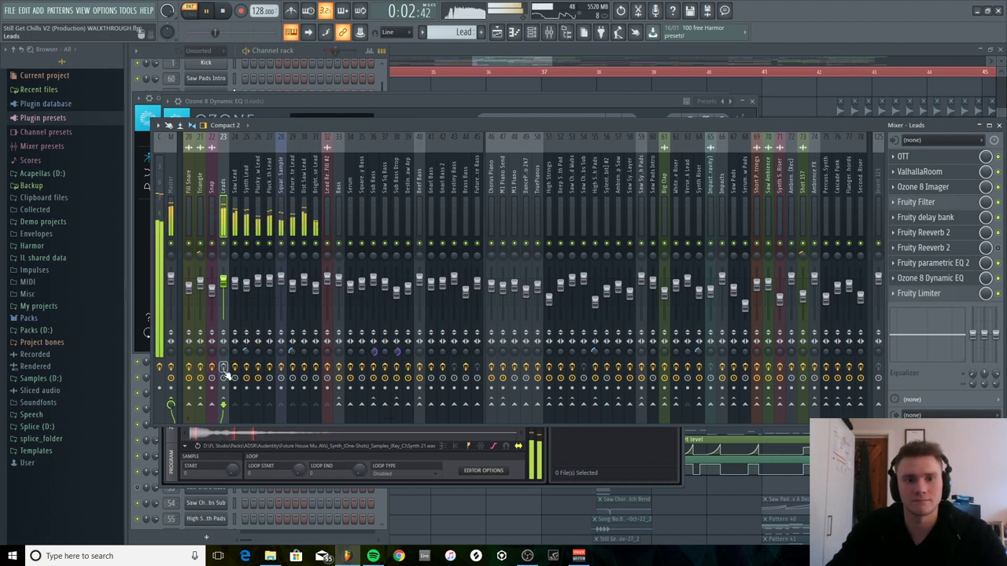
pyautogui.press('space')
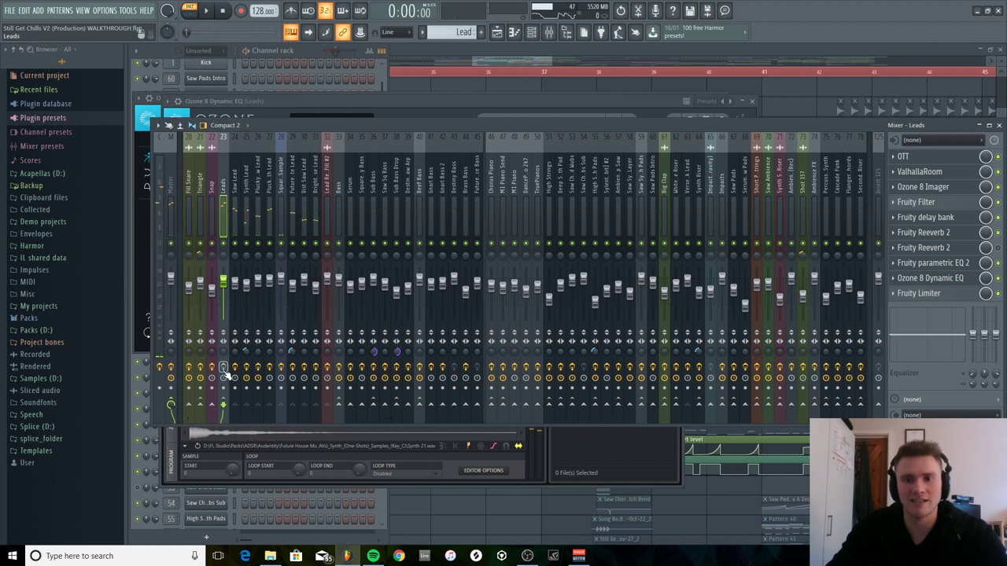
pyautogui.press('space')
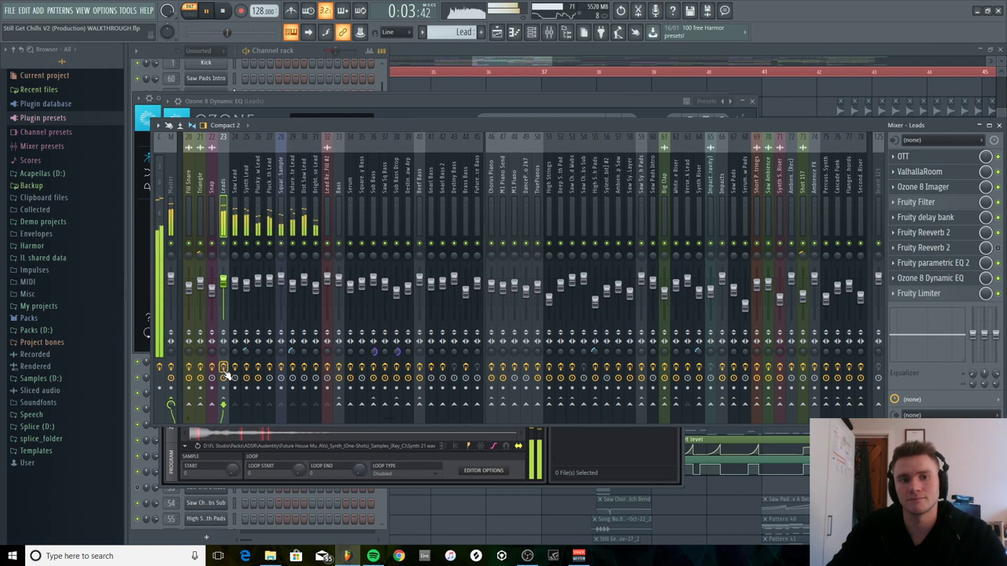
pyautogui.press('space')
# Set the song playback position to bar 34 in the Playlist and view the Lead Fill track's automation clips up close.
pyautogui.click(466, 49)
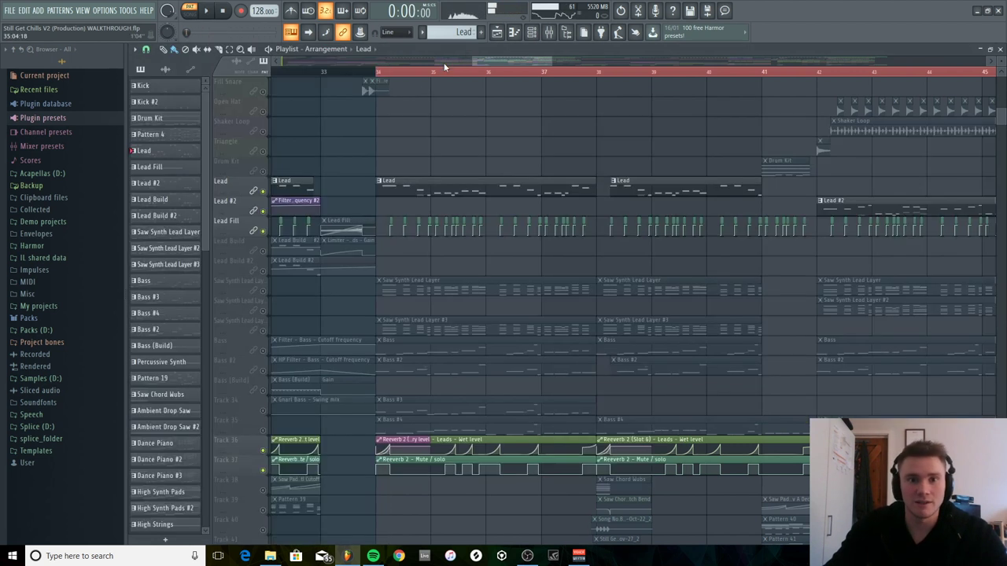
pyautogui.click(387, 75)
pyautogui.scroll(-3, 512, 131)
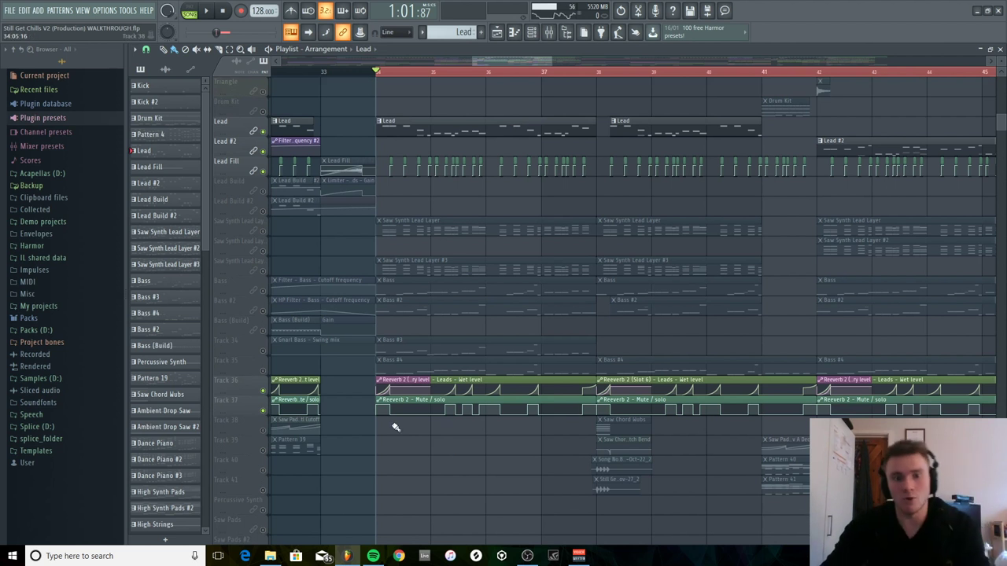
pyautogui.scroll(3, 394, 422)
pyautogui.moveTo(1003, 53); pyautogui.dragTo(1003, 73)
pyautogui.moveTo(998, 142)
pyautogui.mouseDown()
pyautogui.moveTo(999, 167)
pyautogui.moveTo(996, 150)
pyautogui.mouseUp()
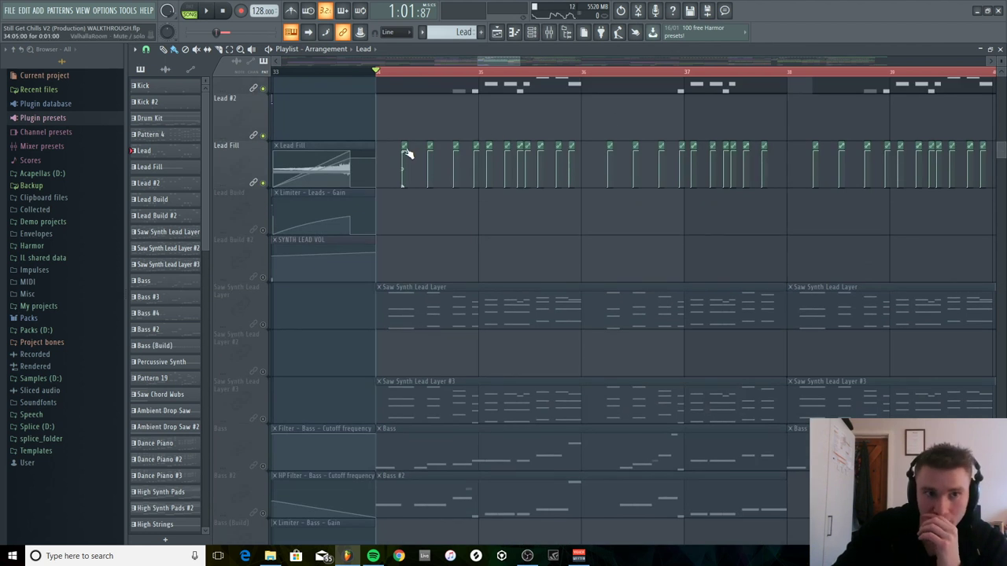
# View ValhallaRoom on the Leads track and play the song from bar 34 to hear its mute automation.
pyautogui.click(548, 32)
pyautogui.click(920, 171)
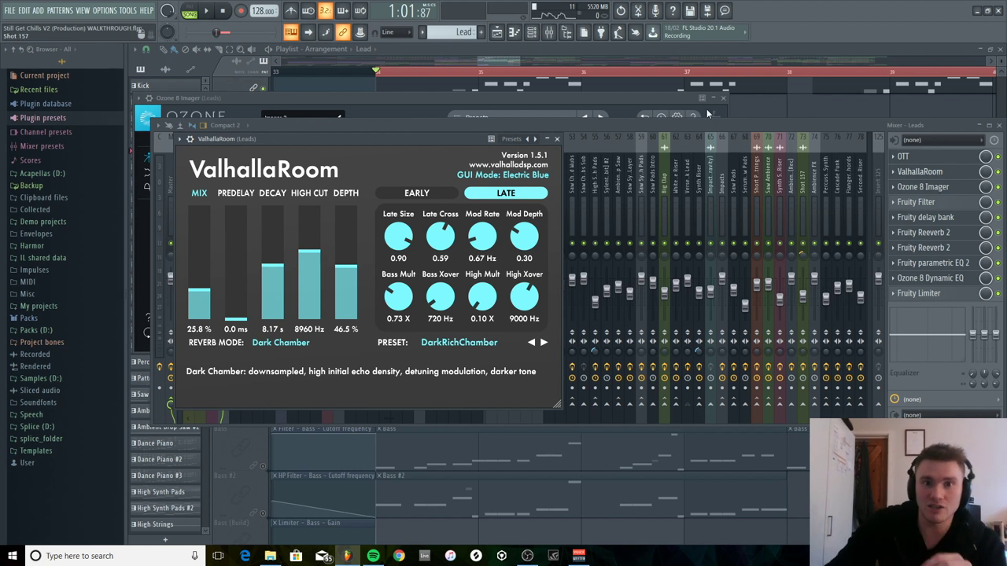
pyautogui.click(594, 121)
pyautogui.press('space')
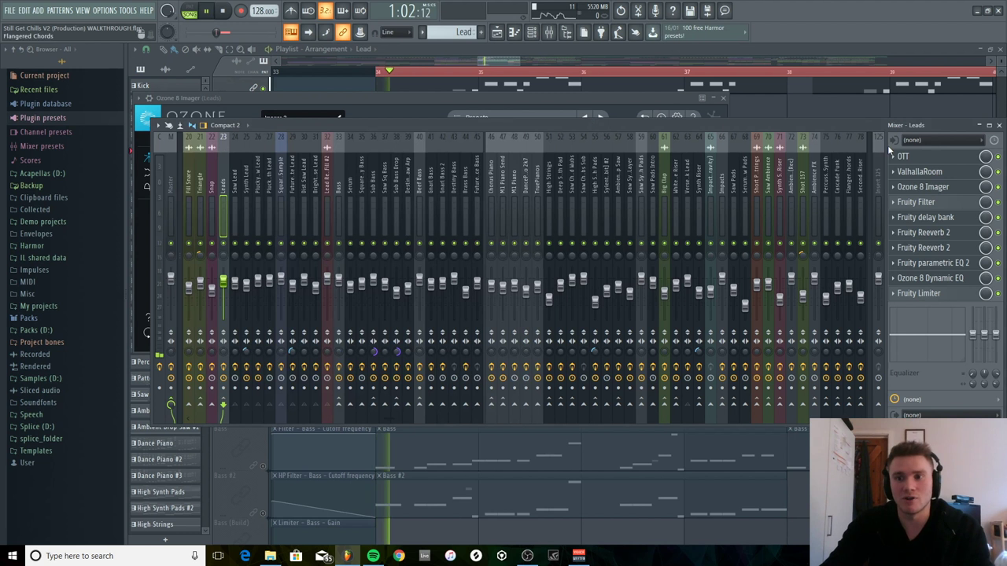
pyautogui.click(626, 54)
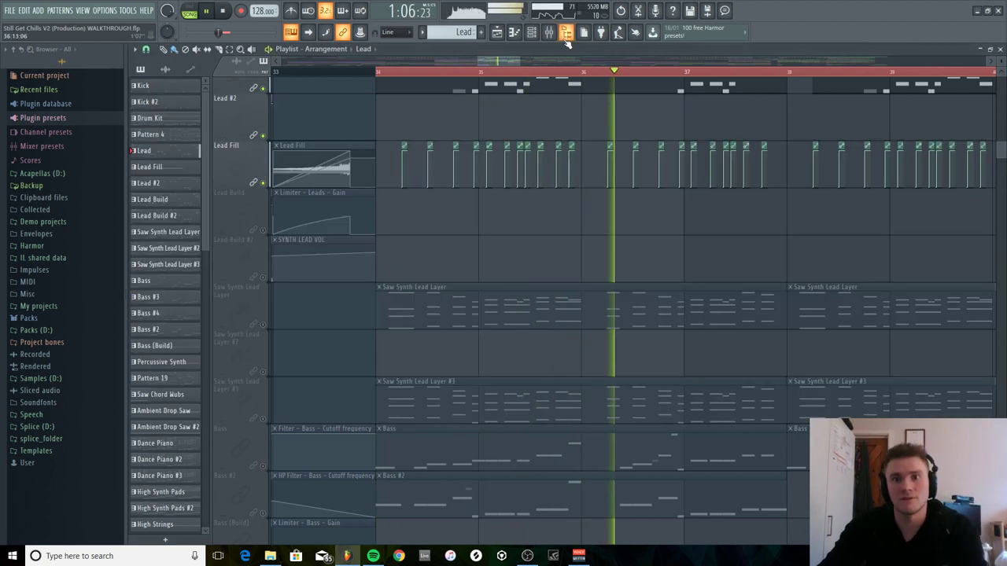
pyautogui.press('space')
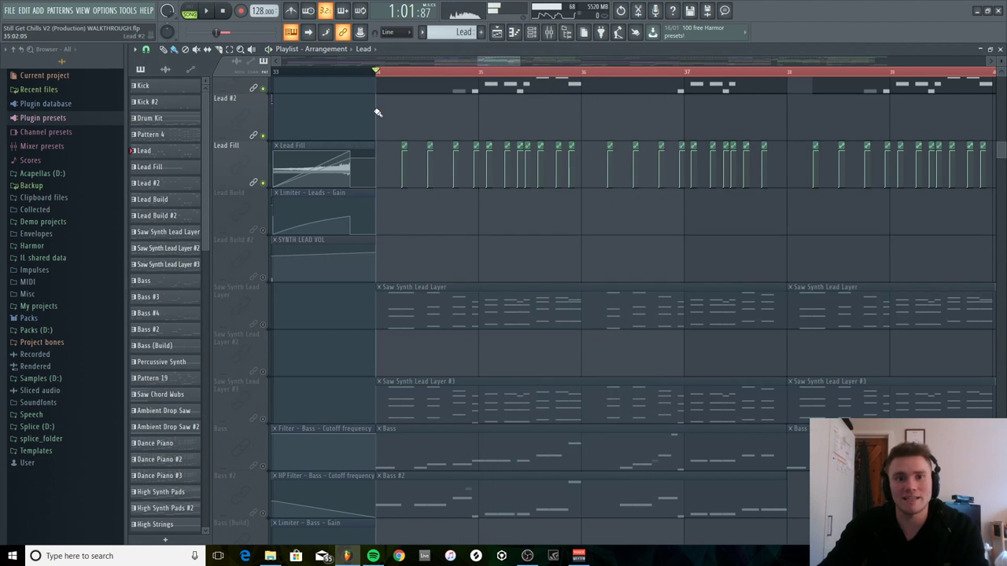
# Play the Lead pattern in pattern mode and compare it with song playback from bar 34.
pyautogui.click(189, 10)
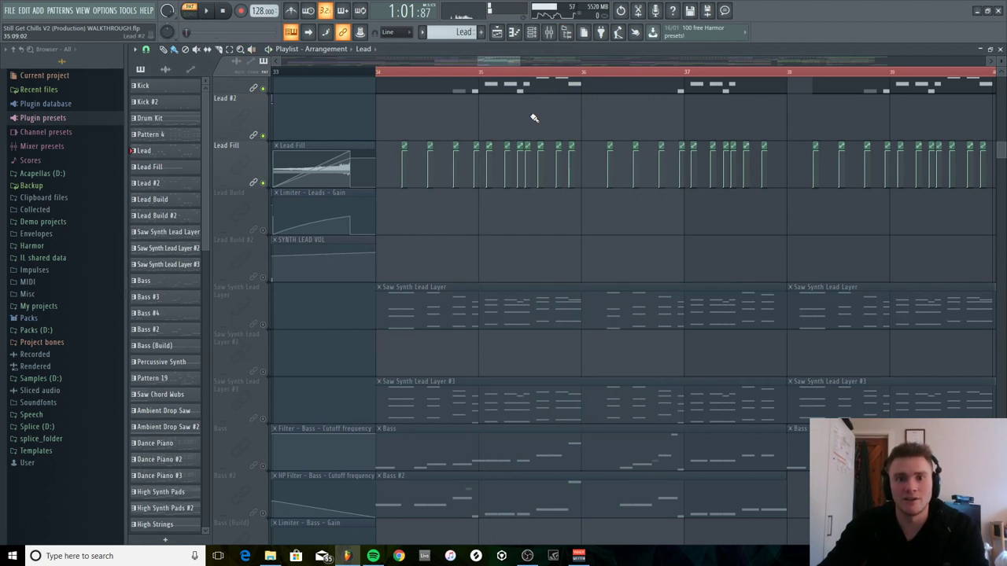
pyautogui.press('space')
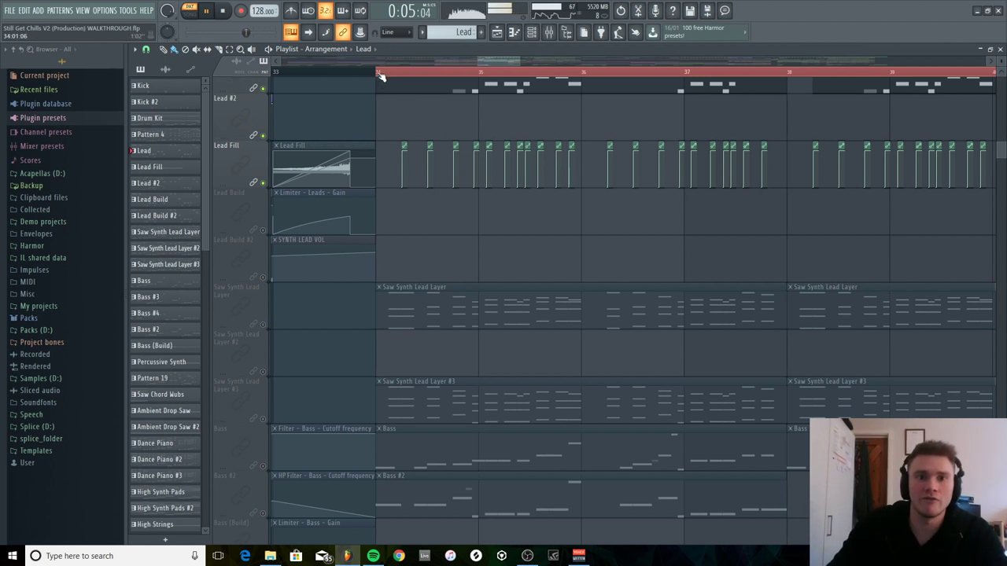
pyautogui.click(381, 73)
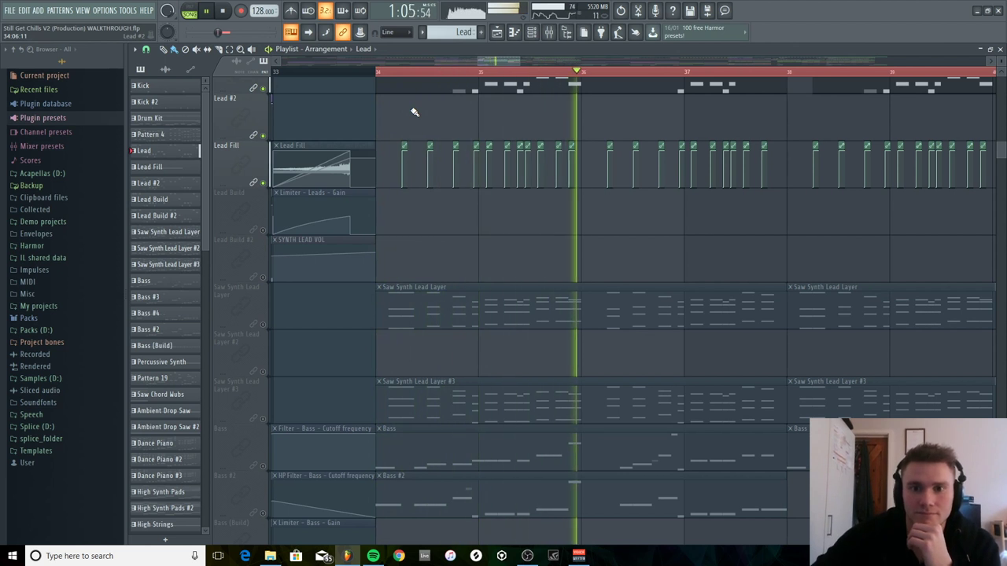
pyautogui.click(550, 34)
pyautogui.press('space')
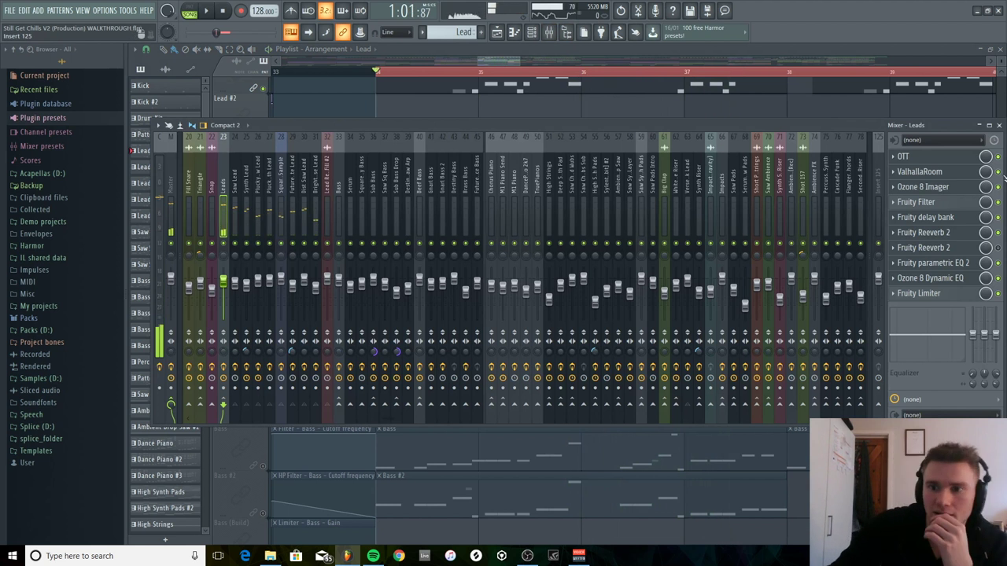
# View the remote control settings of ValhallaRoom's mute switch on the Leads track and dismiss them.
pyautogui.rightClick(998, 172)
pyautogui.click(952, 269)
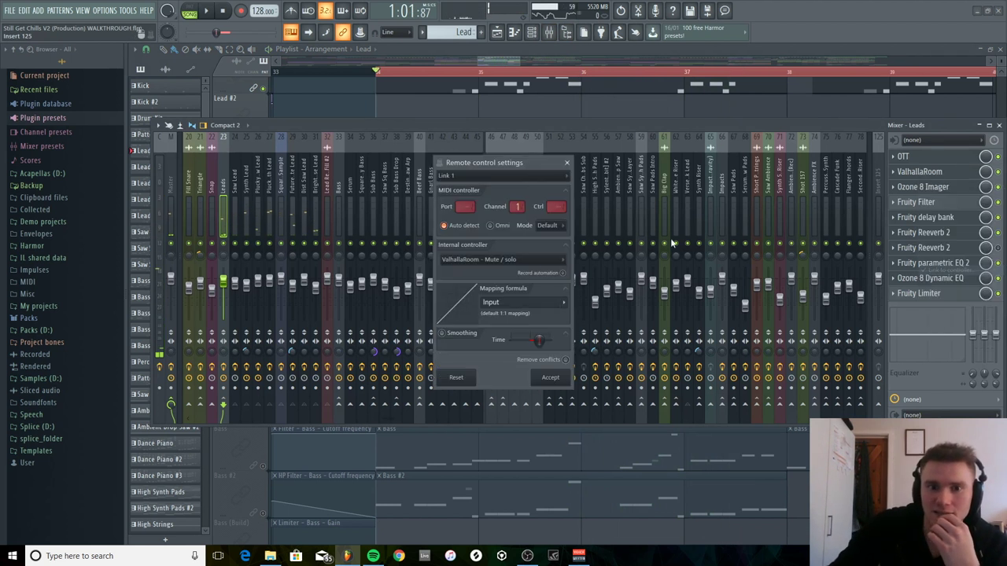
pyautogui.click(567, 162)
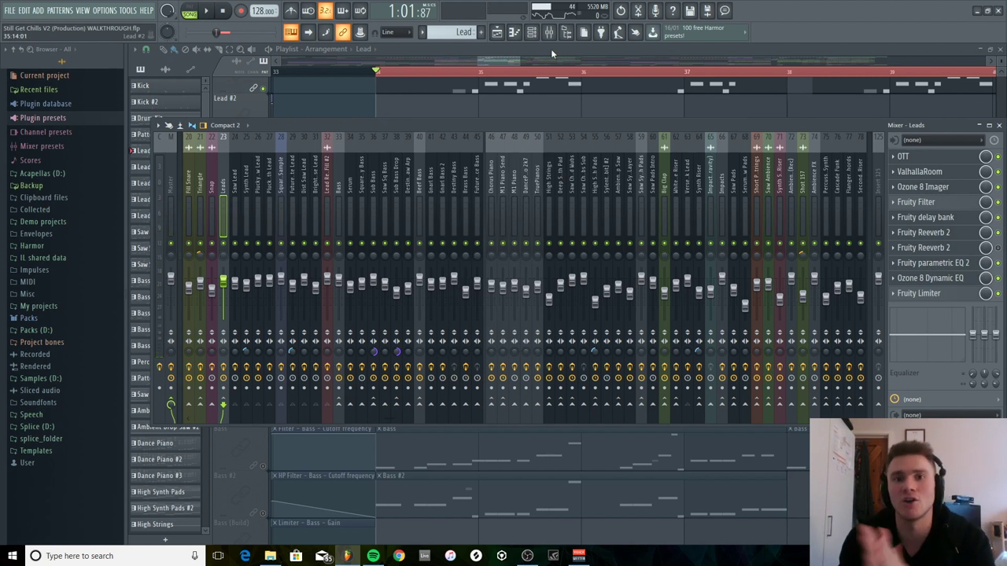
# Examine the Reeverb 2 level and mute automation clips, and play the song with the Leads track's second Fruity Reeverb 2 open.
pyautogui.press('F9')
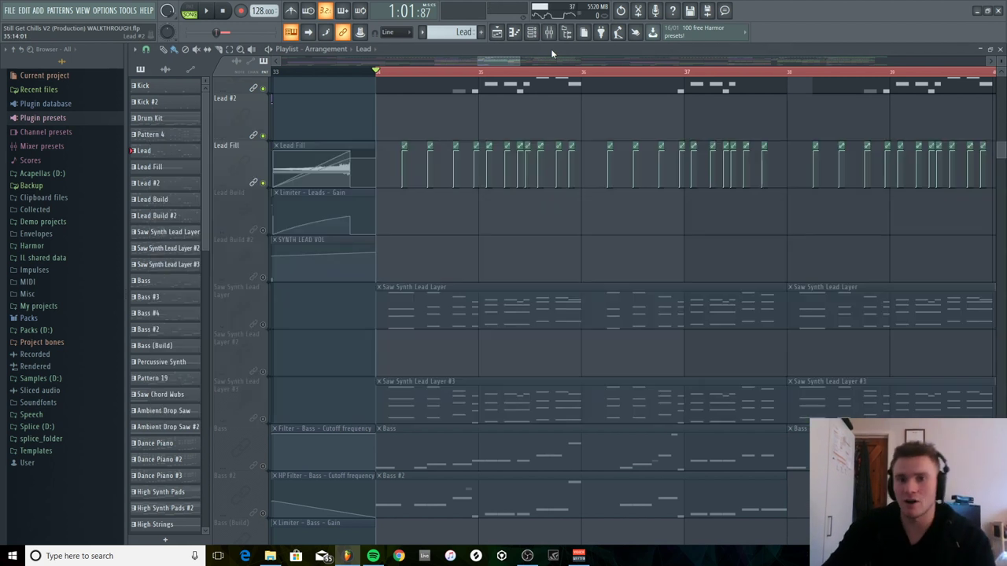
pyautogui.scroll(-6, 427, 299)
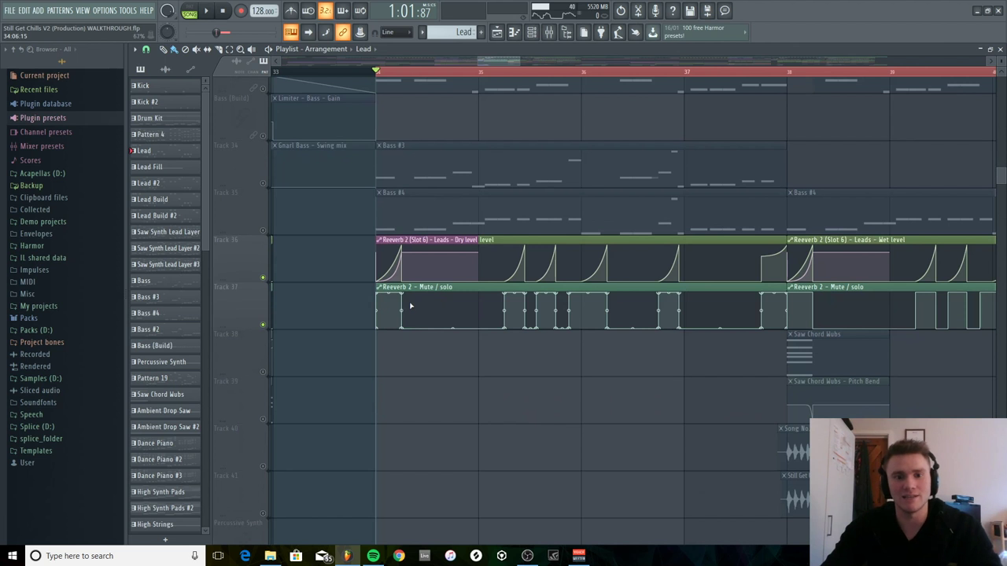
pyautogui.click(550, 34)
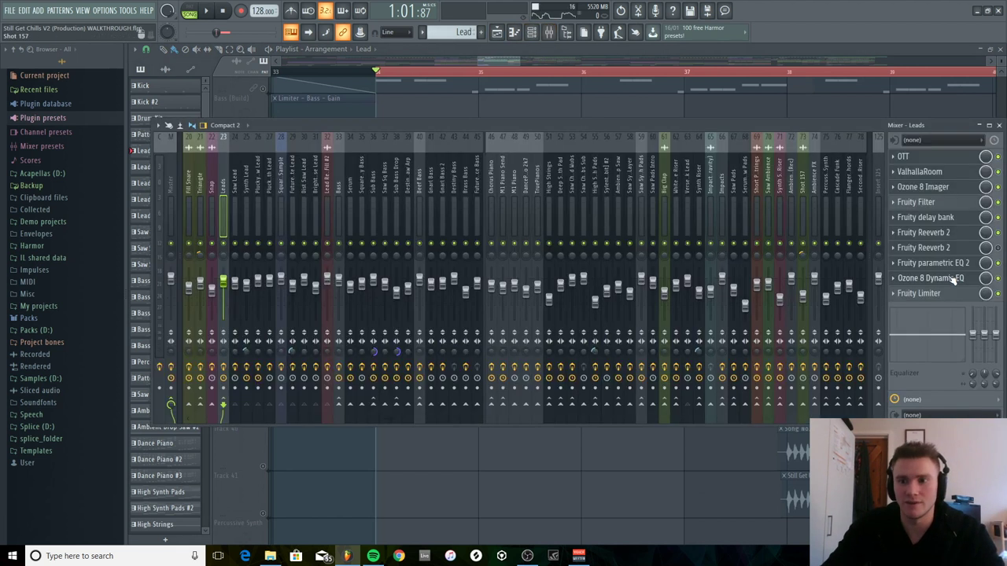
pyautogui.click(948, 263)
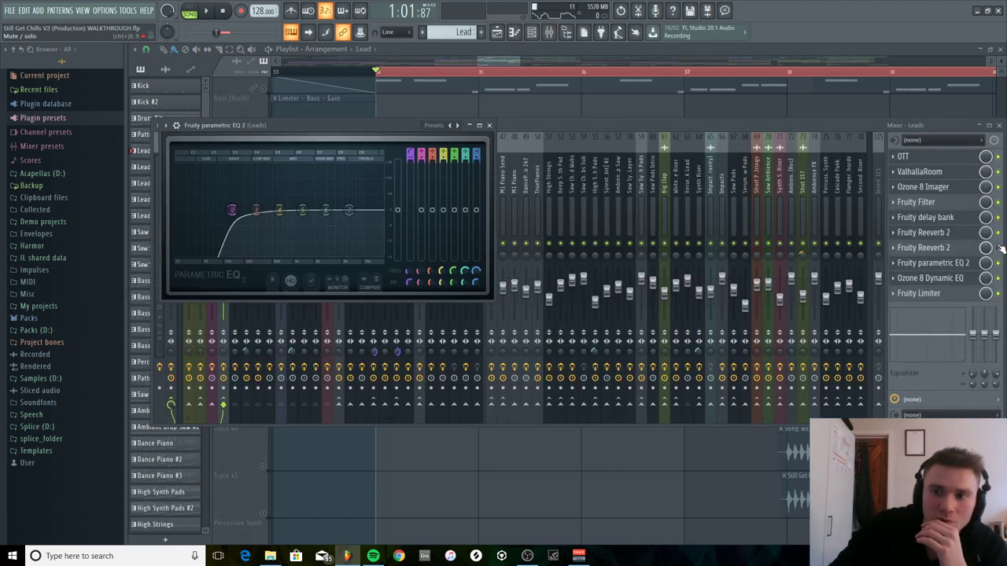
pyautogui.click(921, 248)
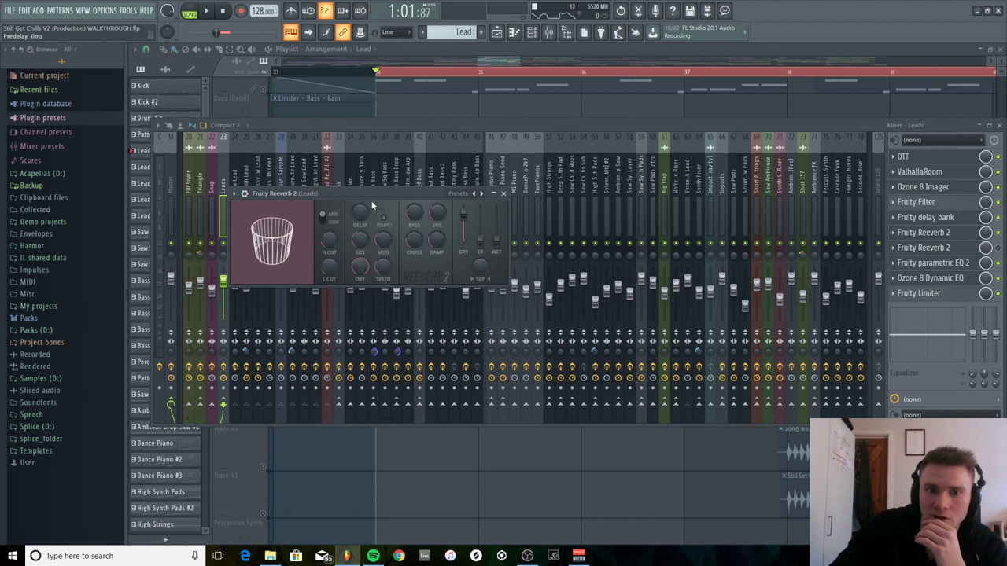
pyautogui.press('space')
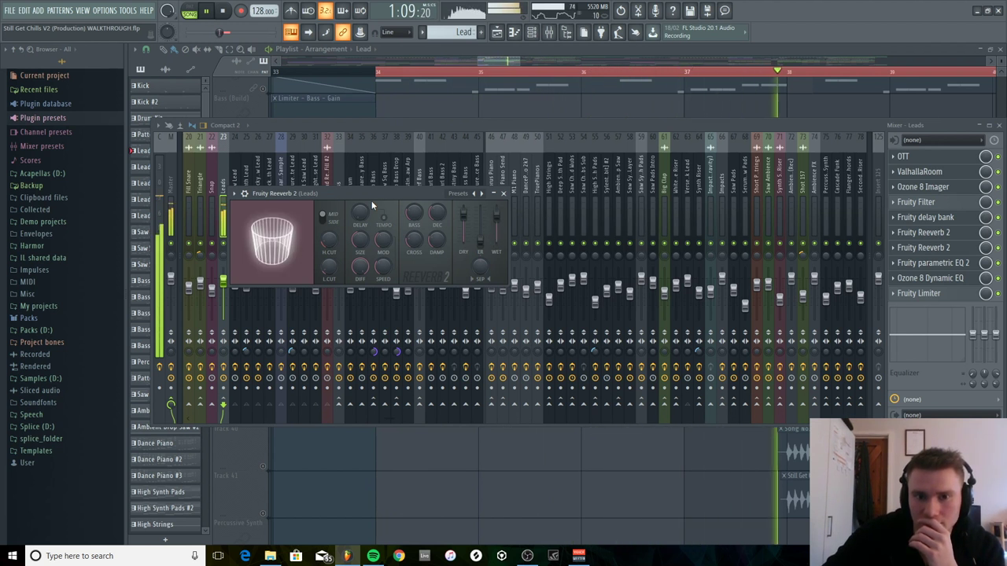
pyautogui.press('space')
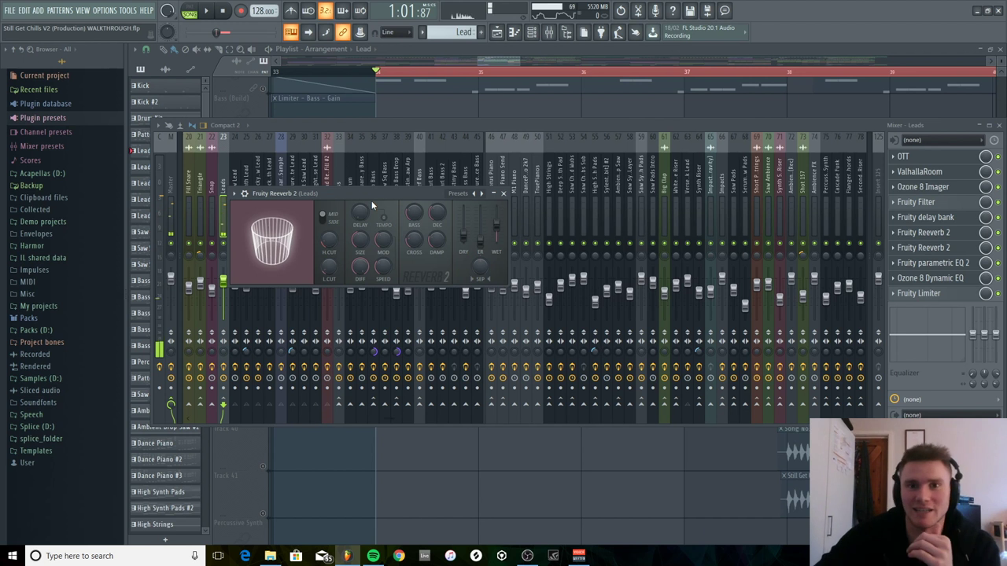
# Play the song briefly with Fruity Reeverb 2 open, and return to the Reeverb 2 automation clips in the Playlist.
pyautogui.press('space')
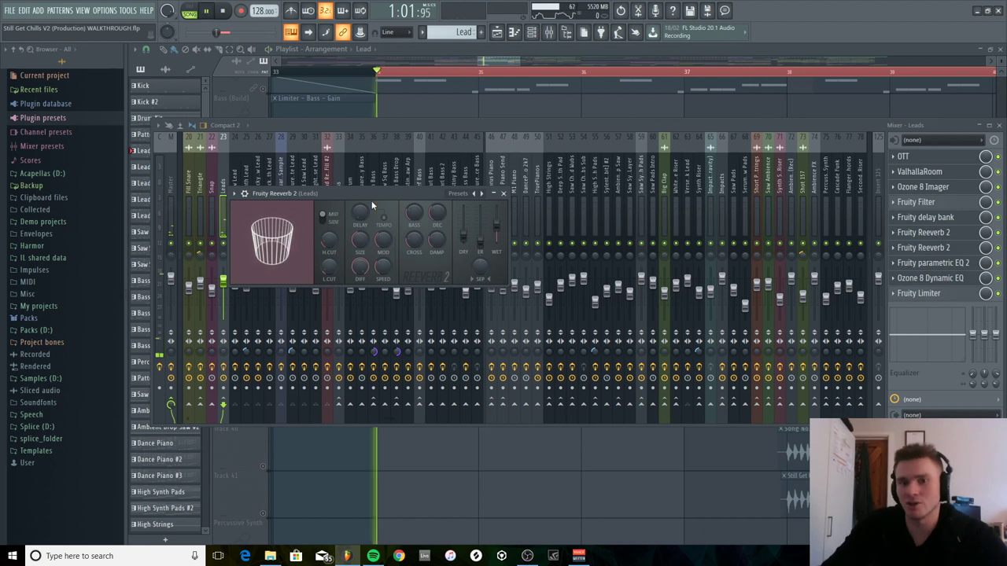
pyautogui.press('space')
pyautogui.click(692, 49)
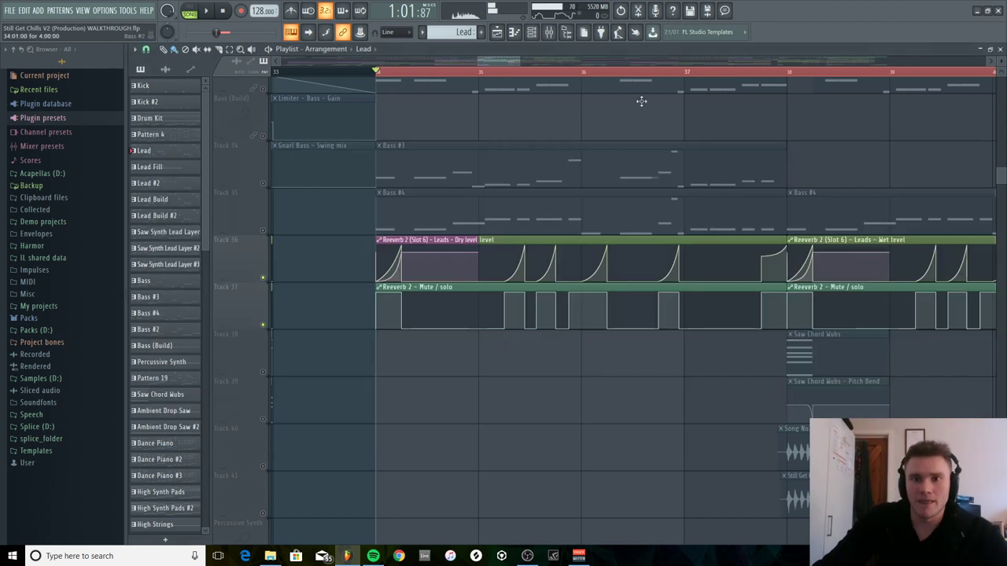
pyautogui.scroll(-1, 506, 363)
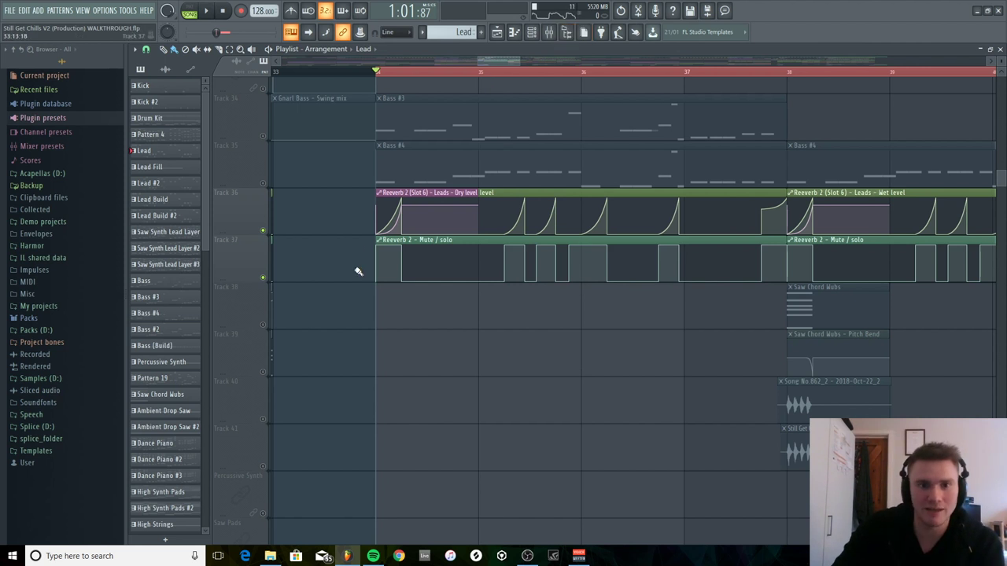
# Play the song from bar 34 with the first Reeverb 2 Mute / solo clip muted, and unmute the clip.
pyautogui.click(389, 266)
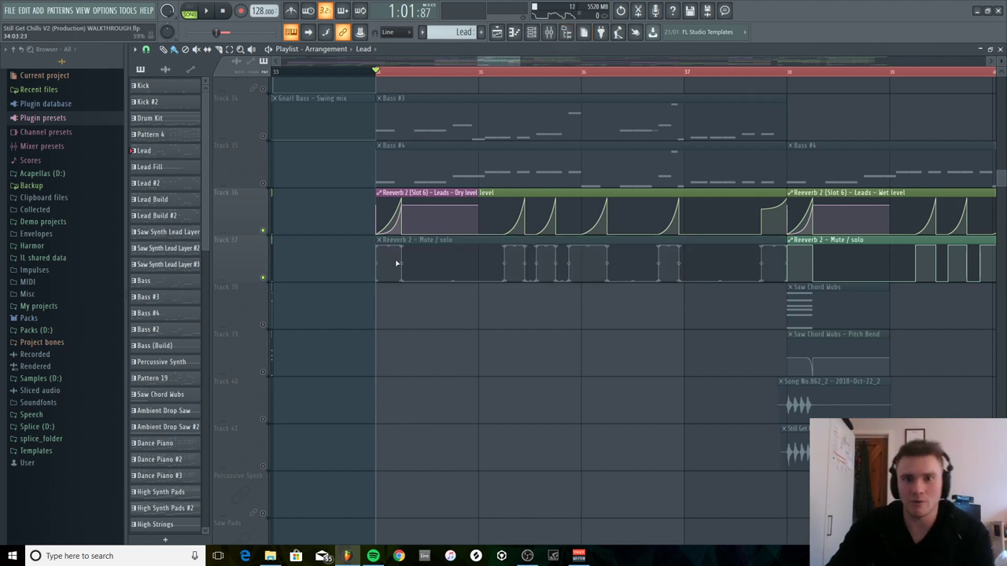
pyautogui.click(549, 31)
pyautogui.press('space')
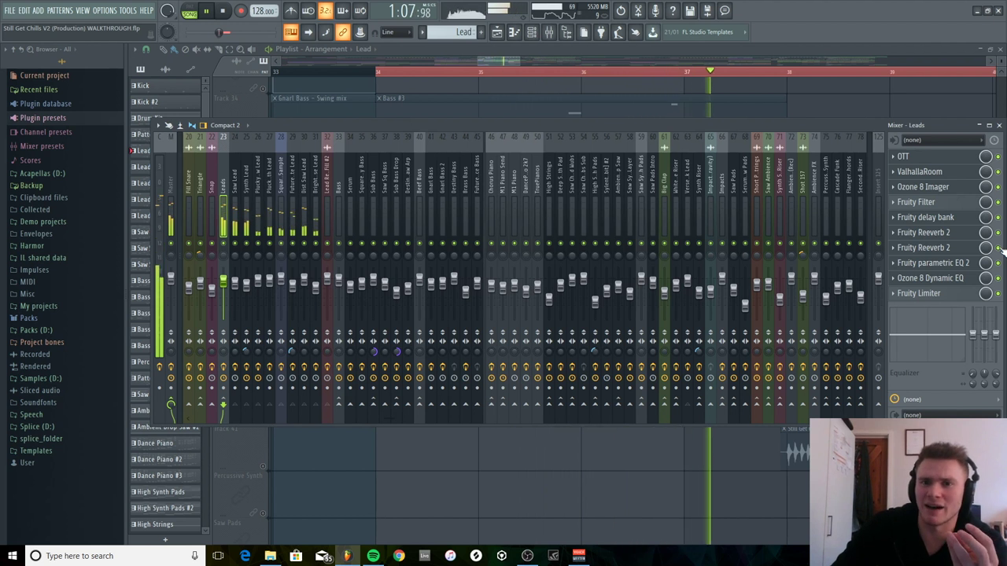
pyautogui.press('F9')
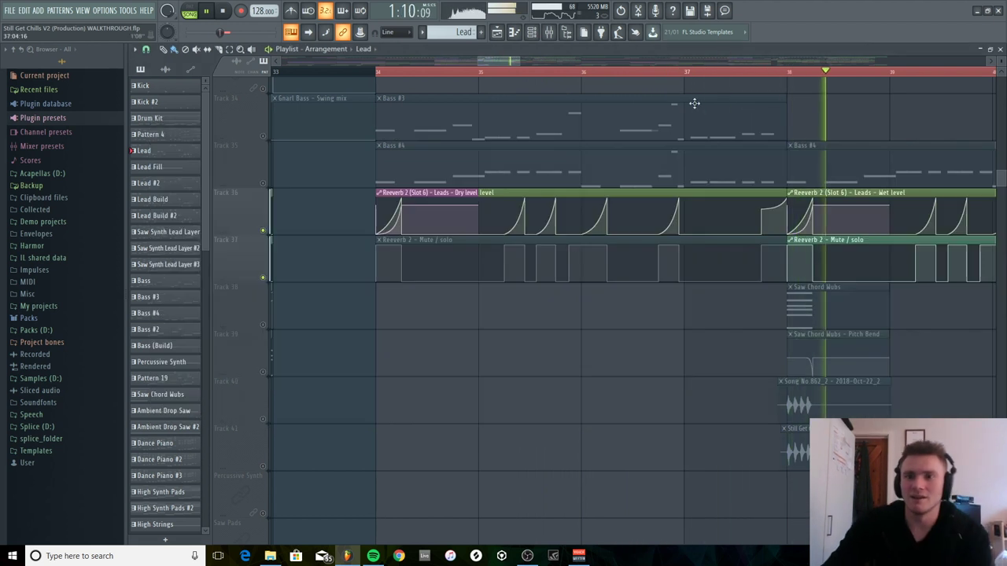
pyautogui.press('space')
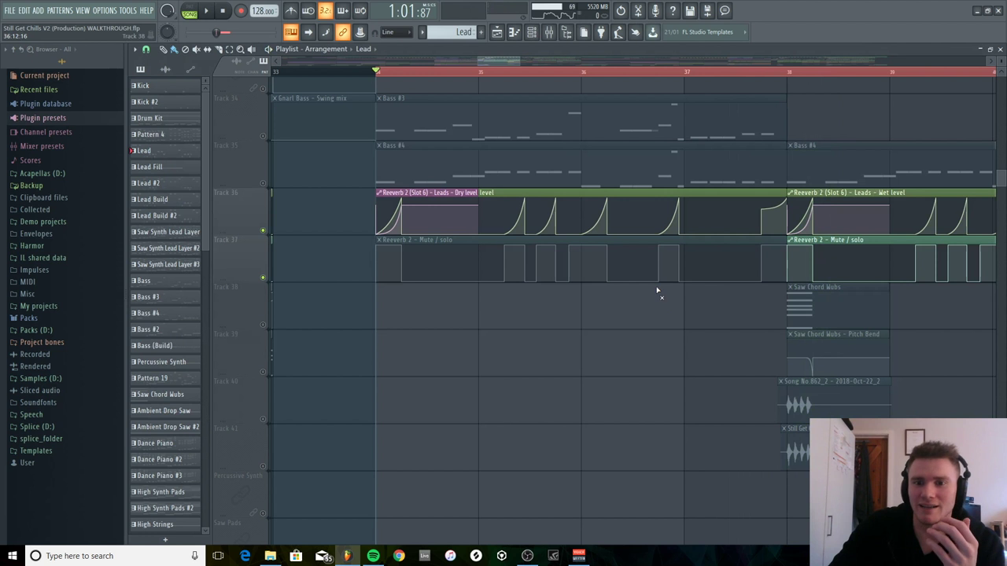
pyautogui.keyDown('alt'); pyautogui.rightClick(663, 272); pyautogui.keyUp('alt')
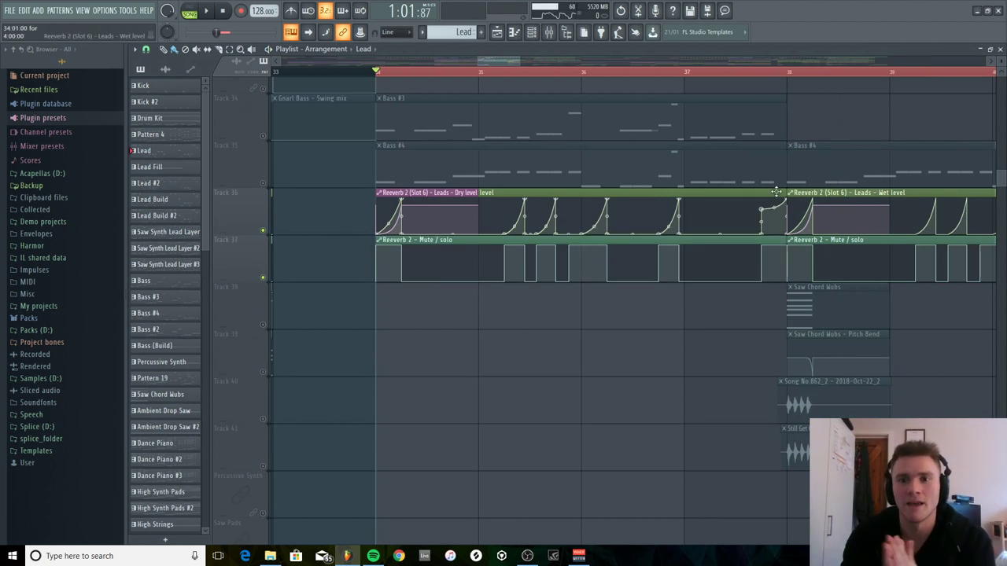
# Solo the Bass #2 track in the Playlist and play the song from bar 34.
pyautogui.scroll(10, 759, 213)
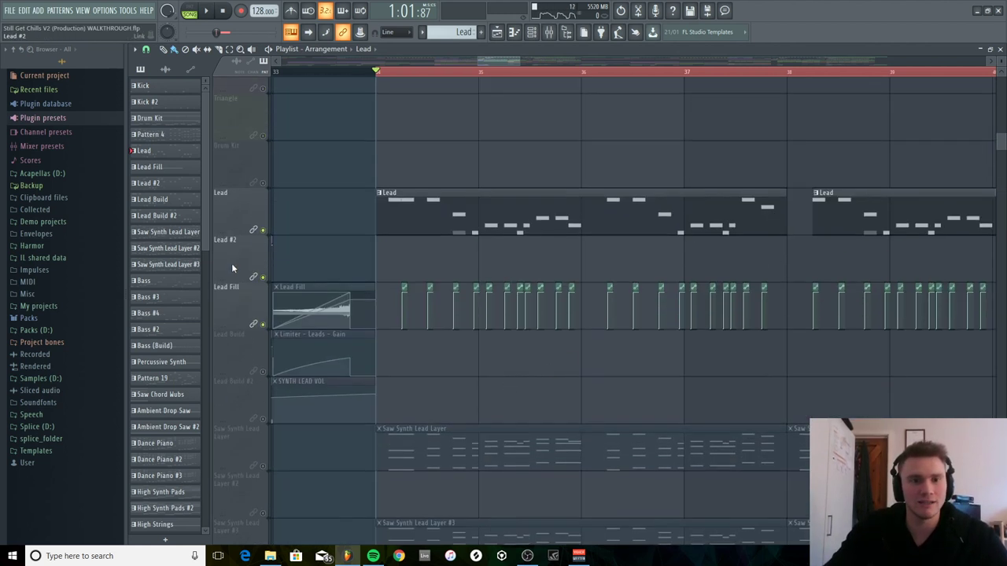
pyautogui.scroll(-10, 500, 356)
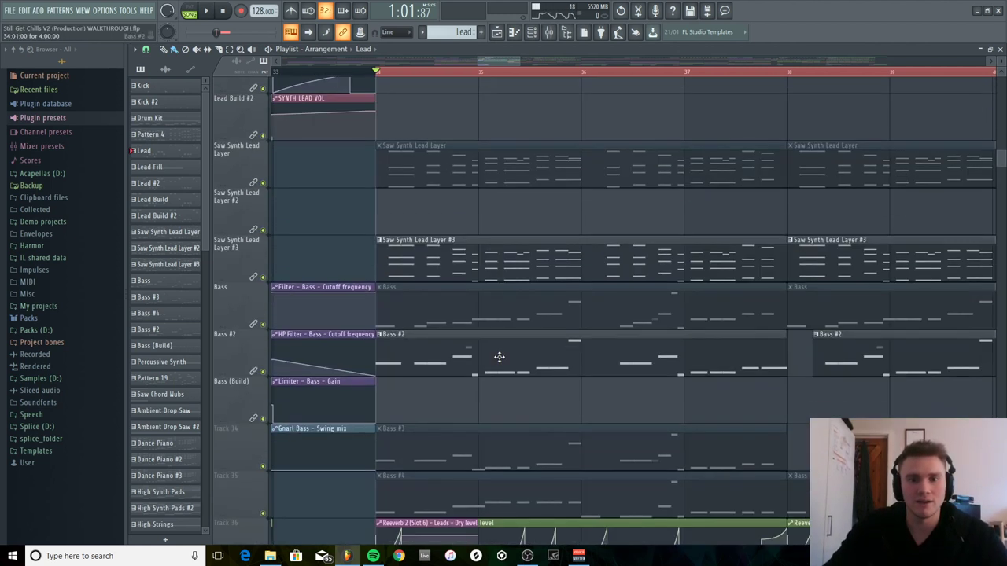
pyautogui.keyDown('ctrl'); pyautogui.click(266, 279); pyautogui.keyUp('ctrl')
pyautogui.press('space')
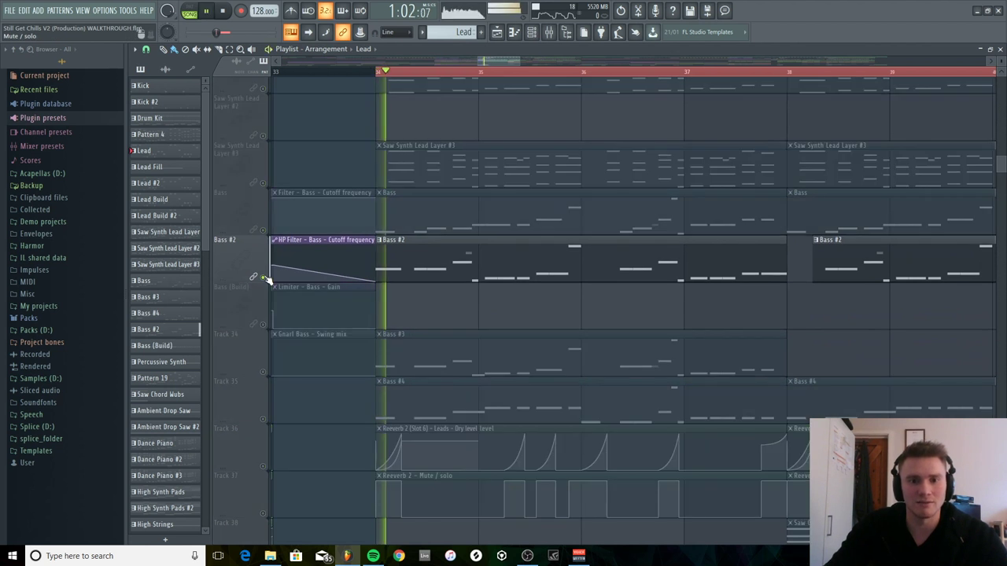
# View the Bass #2 notes in the Piano roll during playback, and return to the Channel rack with playback stopped.
pyautogui.doubleClick(484, 263)
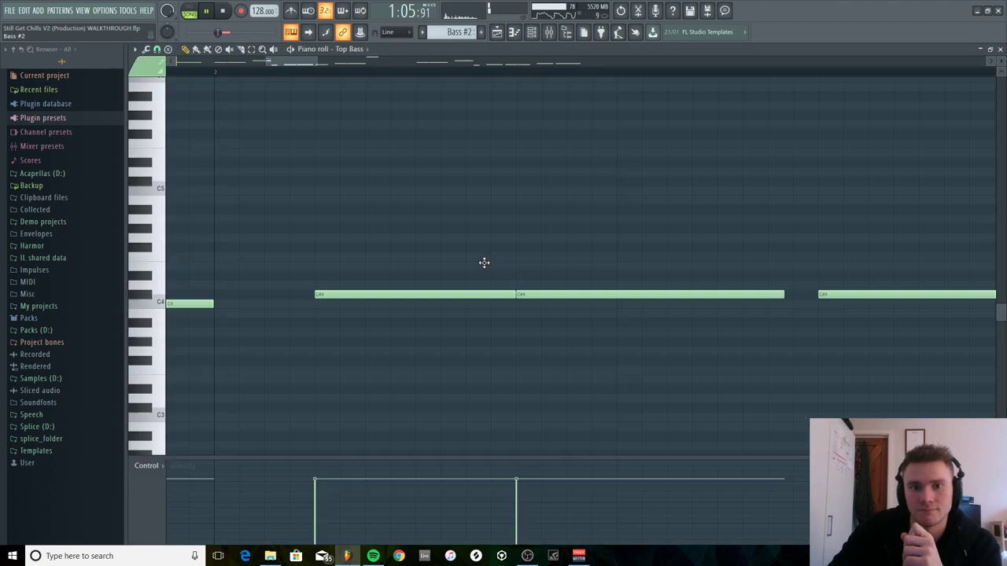
pyautogui.click(999, 49)
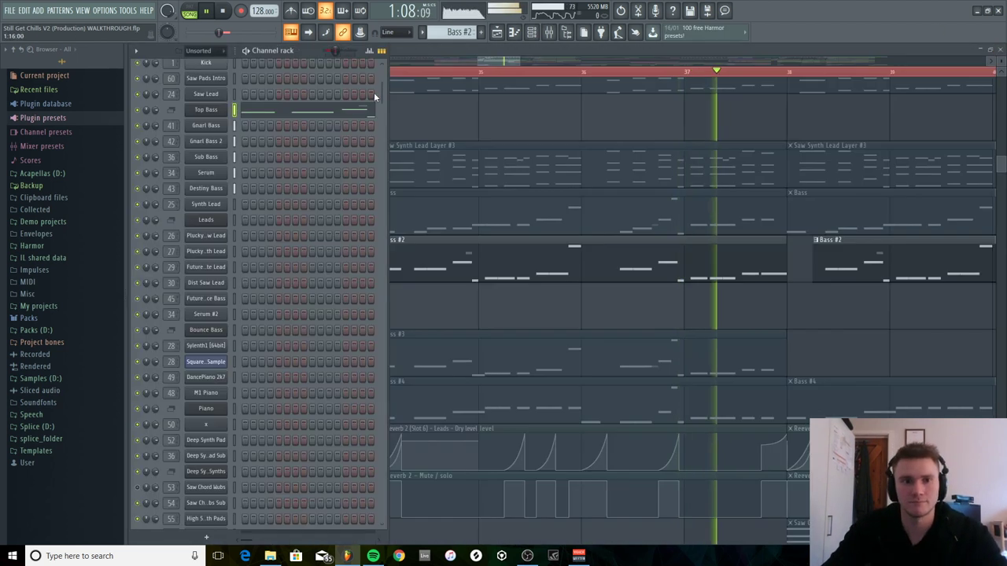
pyautogui.scroll(1, 382, 98)
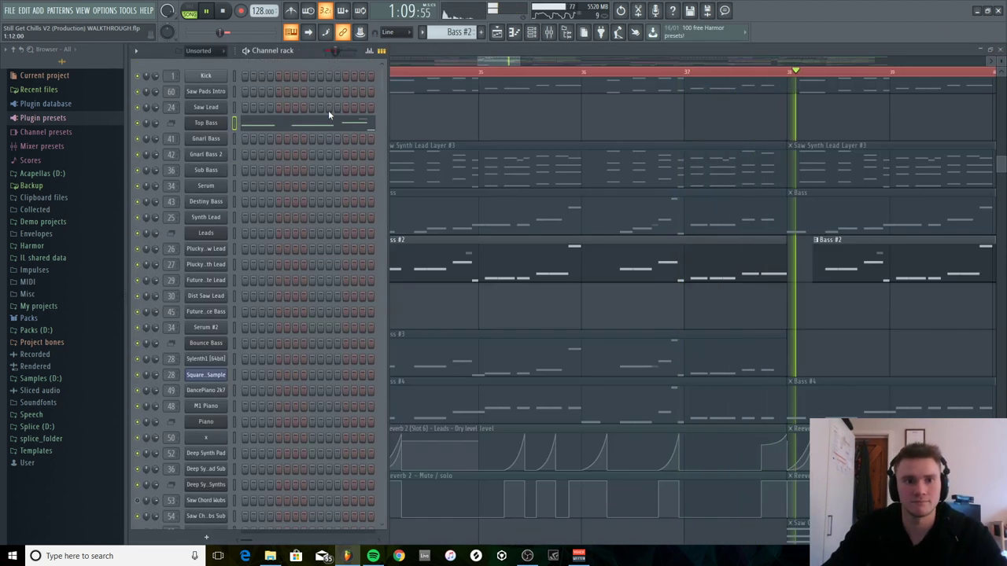
pyautogui.press('space')
# View the Top Bass layer settings, and open the Gnarl Bass channel's Serum clear of the Channel rack.
pyautogui.click(206, 125)
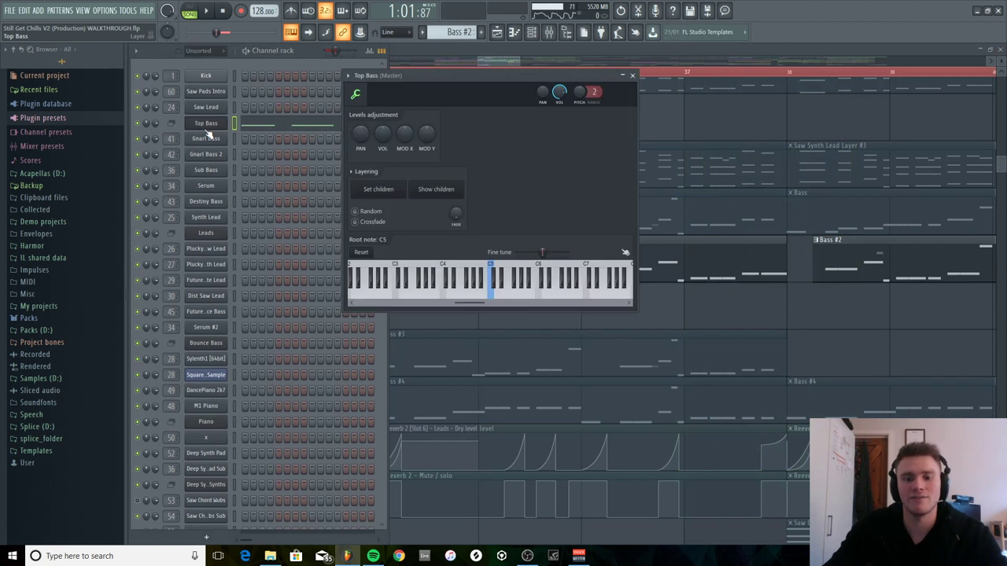
pyautogui.moveTo(451, 76); pyautogui.dragTo(581, 72)
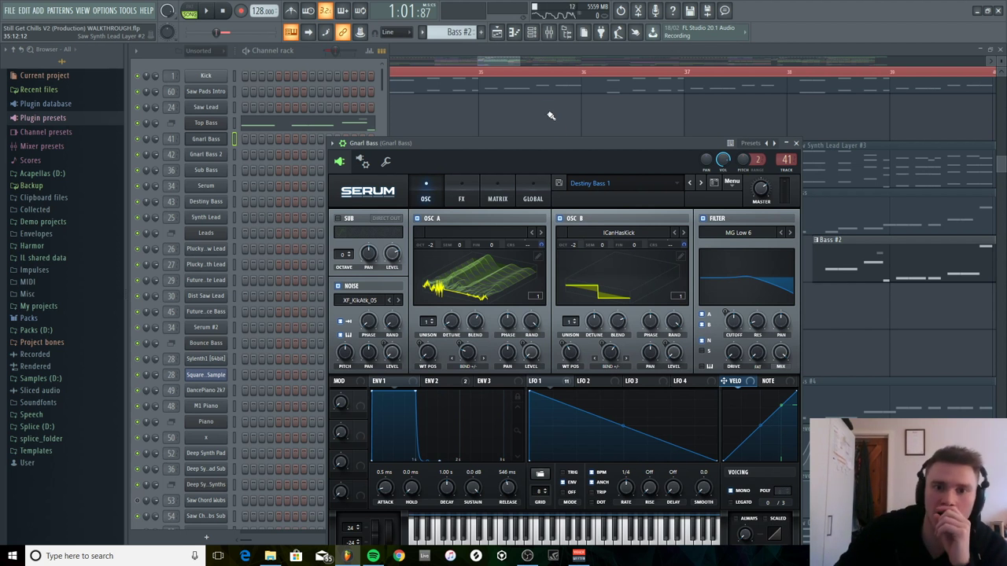
pyautogui.moveTo(557, 142); pyautogui.dragTo(596, 101)
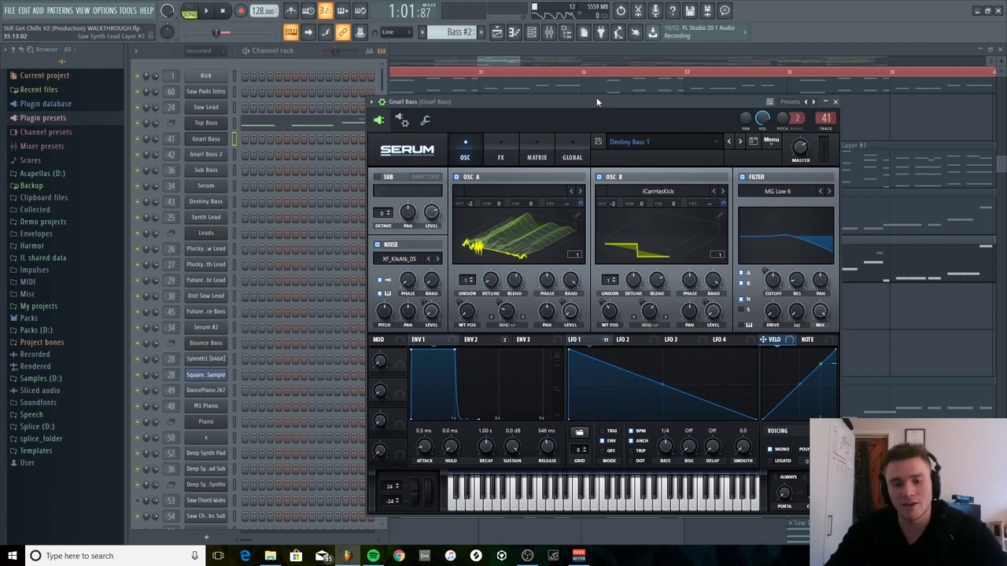
# Play repeated F4 test notes on Gnarl Bass to hear its Destiny Bass 1 preset.
pyautogui.press('v')
pyautogui.press('v')
pyautogui.press('v')
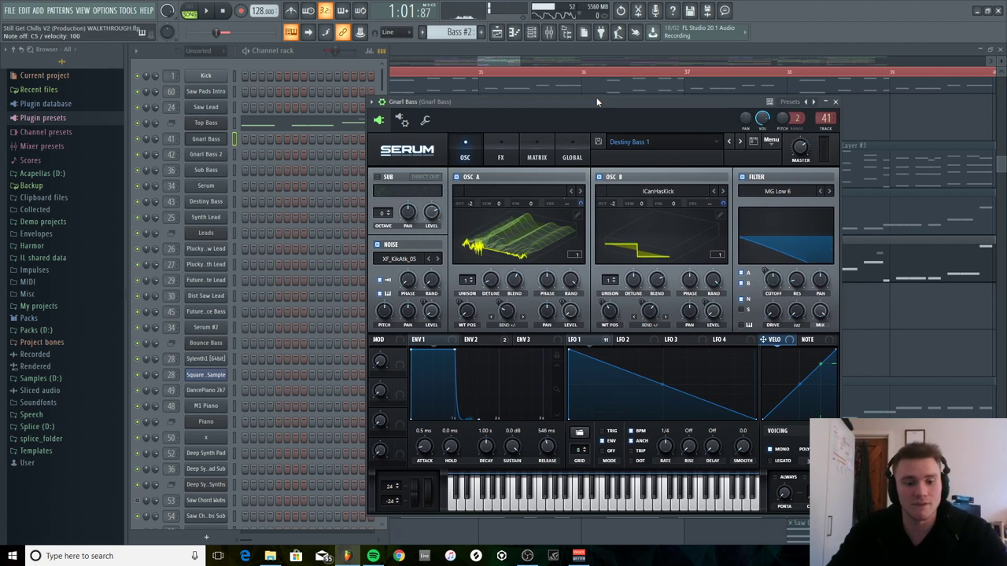
pyautogui.press('v')
pyautogui.press('v')
pyautogui.press('v')
pyautogui.press('v')
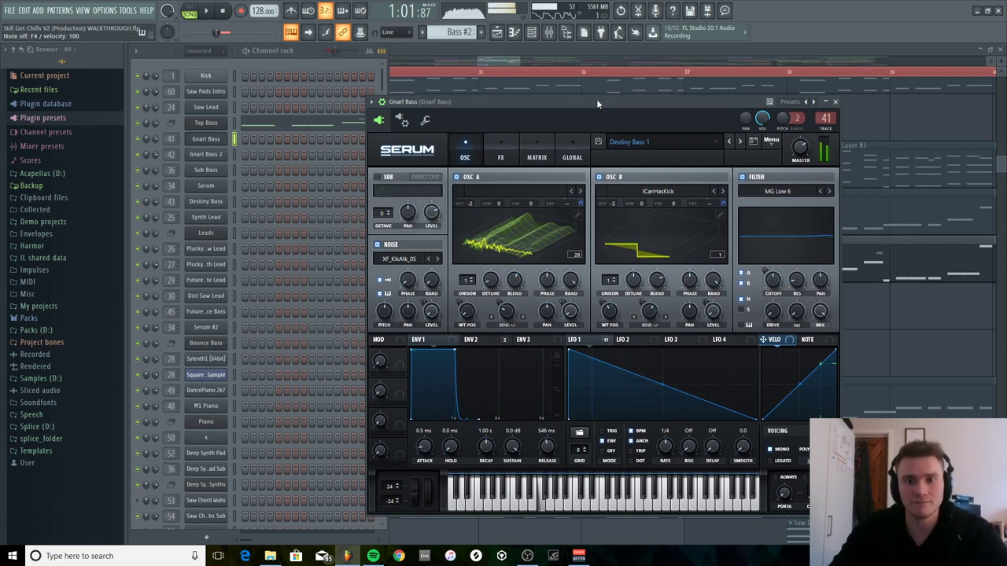
pyautogui.press('v')
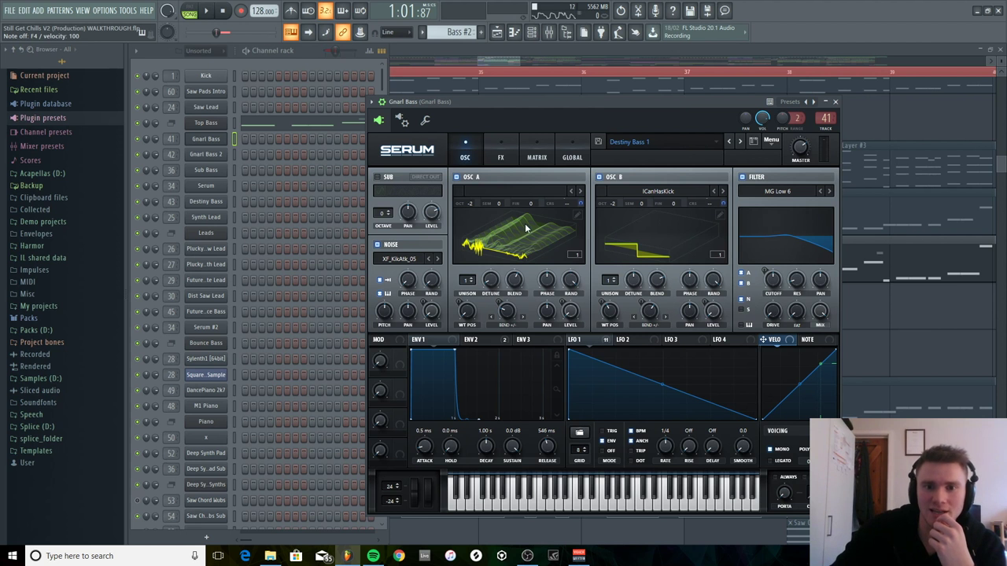
# Browse Packs (D:) to the Splice sample packs folder and look through its packs.
pyautogui.click(58, 331)
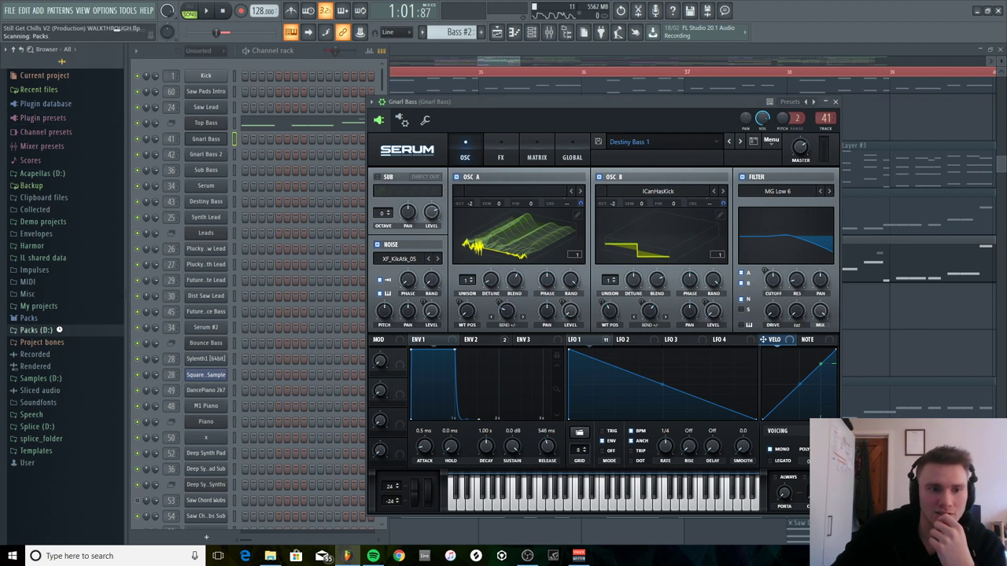
pyautogui.scroll(-7, 60, 333)
pyautogui.scroll(-10, 62, 334)
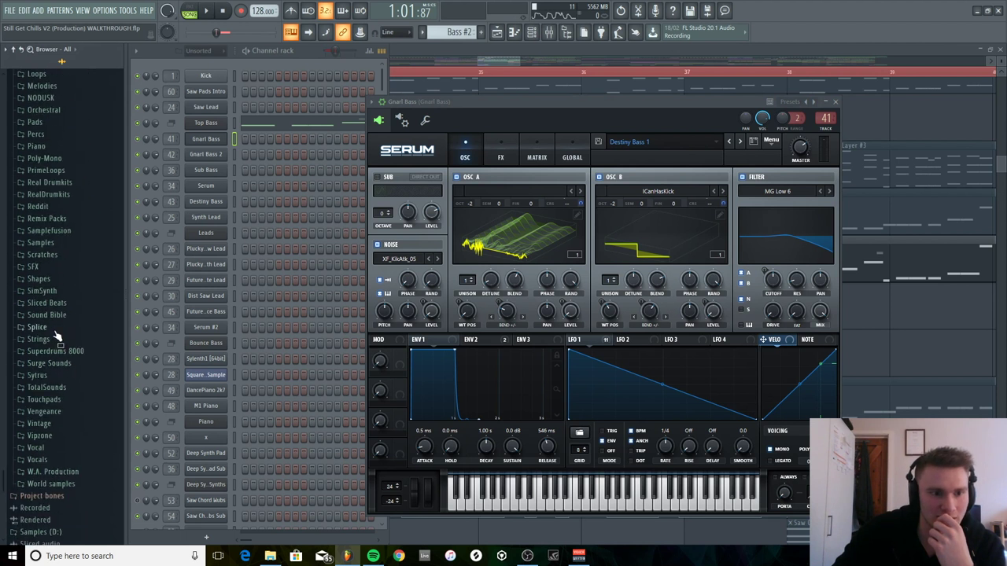
pyautogui.click(54, 329)
pyautogui.click(48, 352)
pyautogui.click(50, 364)
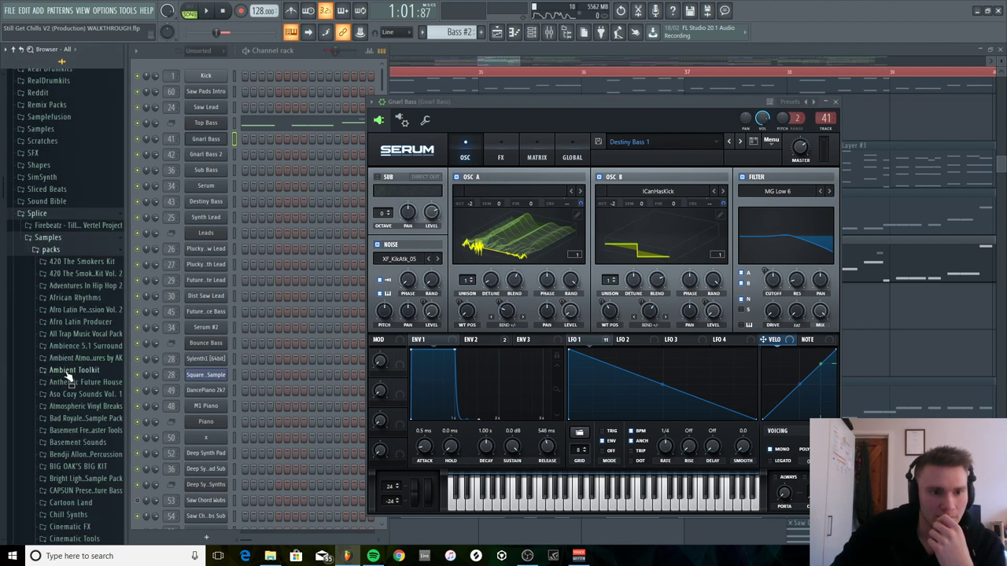
pyautogui.scroll(-5, 81, 413)
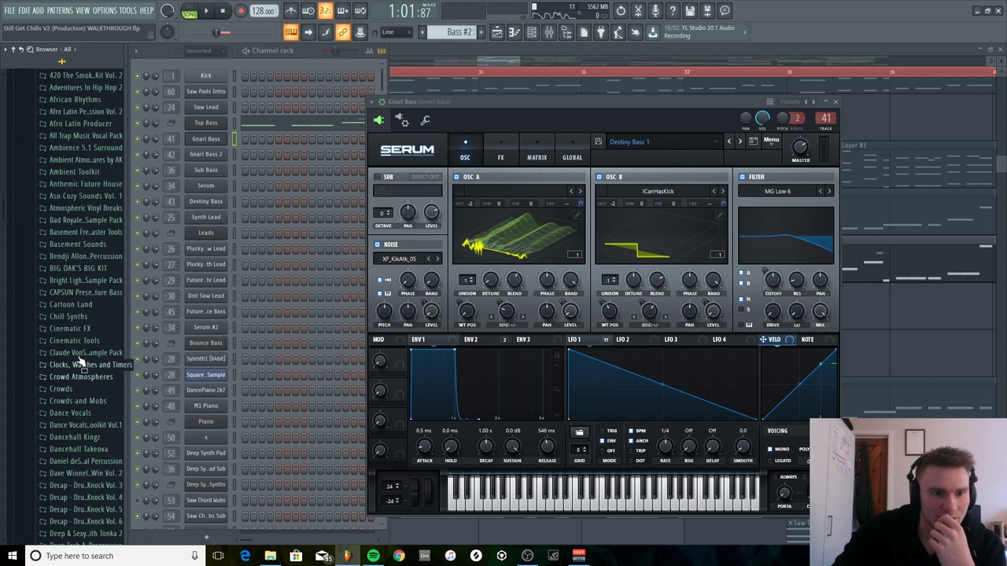
# Try to place a sample from BIG OAK'S BIG KIT's OAK_snares folder on Gnarl Bass's oscillator A, and collapse the kit folder.
pyautogui.click(82, 268)
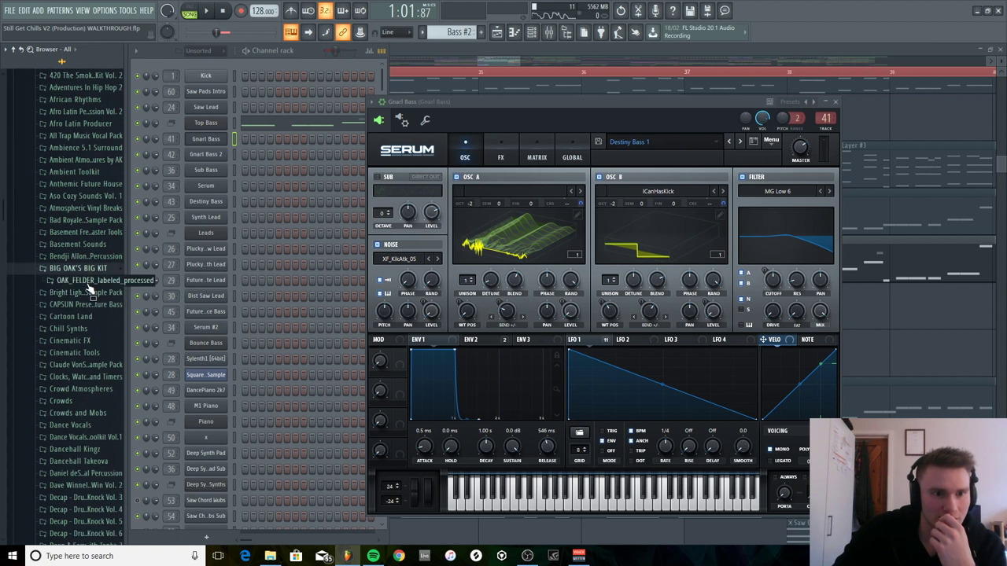
pyautogui.click(88, 282)
pyautogui.click(83, 293)
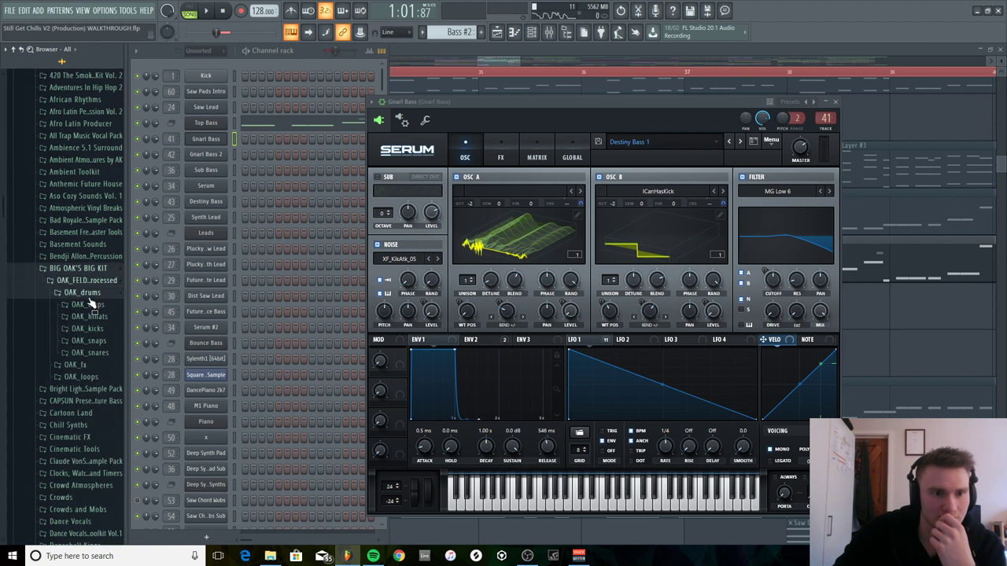
pyautogui.click(101, 356)
pyautogui.moveTo(95, 387); pyautogui.dragTo(534, 257)
pyautogui.click(61, 270)
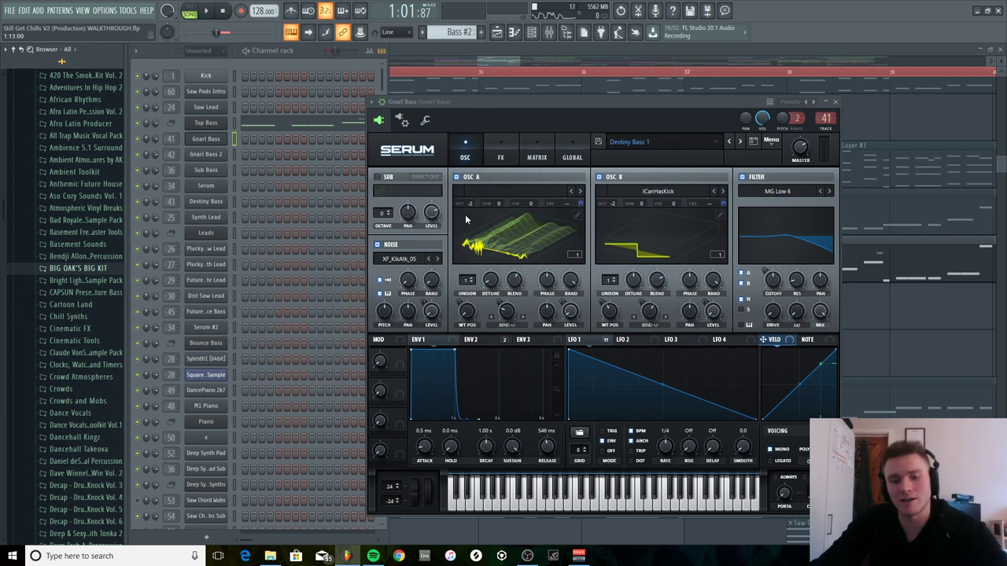
# Play C5 test notes on Gnarl Bass while watching the wavetable movement in Serum.
pyautogui.press('q')
pyautogui.press('q')
pyautogui.press('q')
pyautogui.press('q')
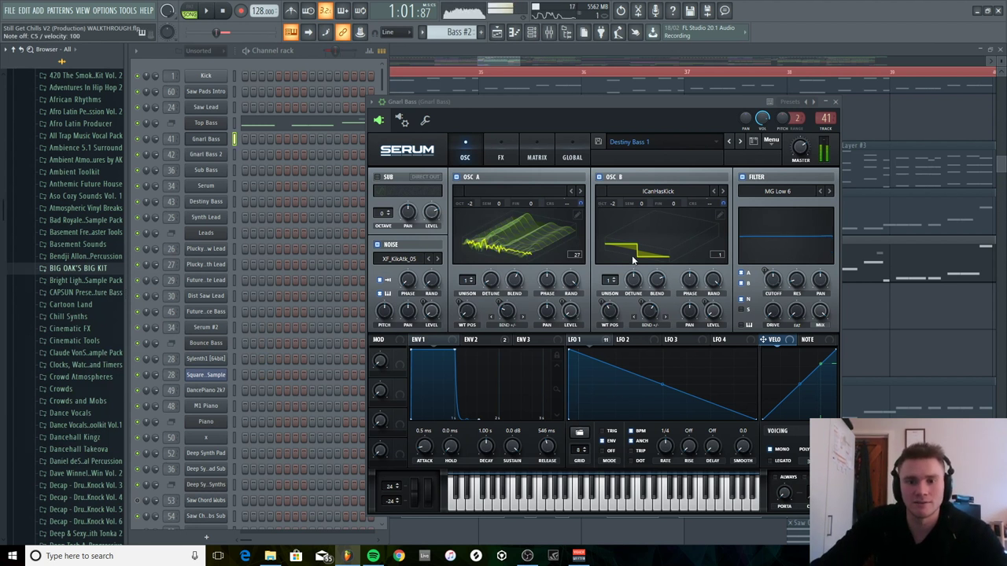
pyautogui.press('z')
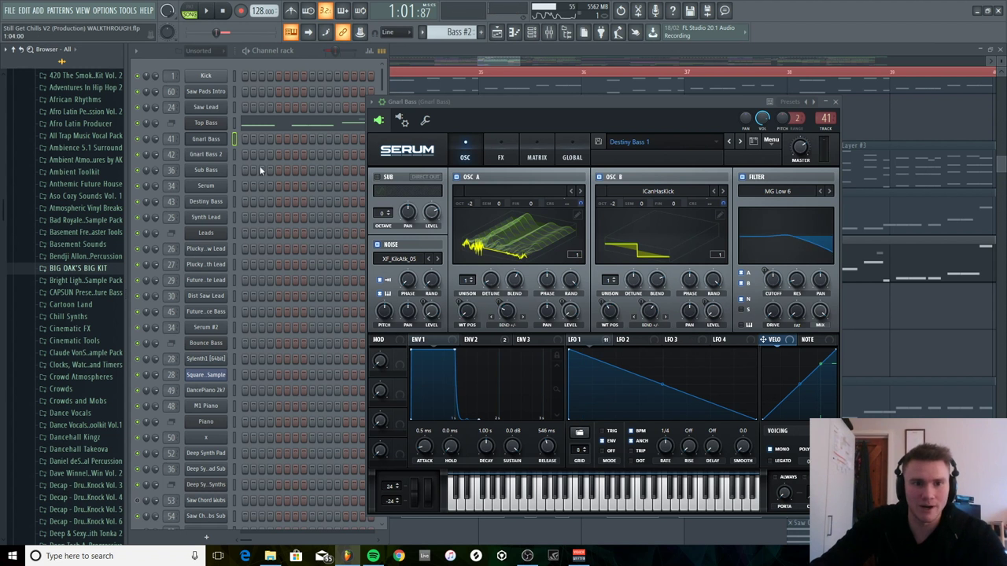
# Open Gnarl Bass 2 and the Sub Bass channel's Massive one after the other, and play C5 test notes.
pyautogui.click(205, 155)
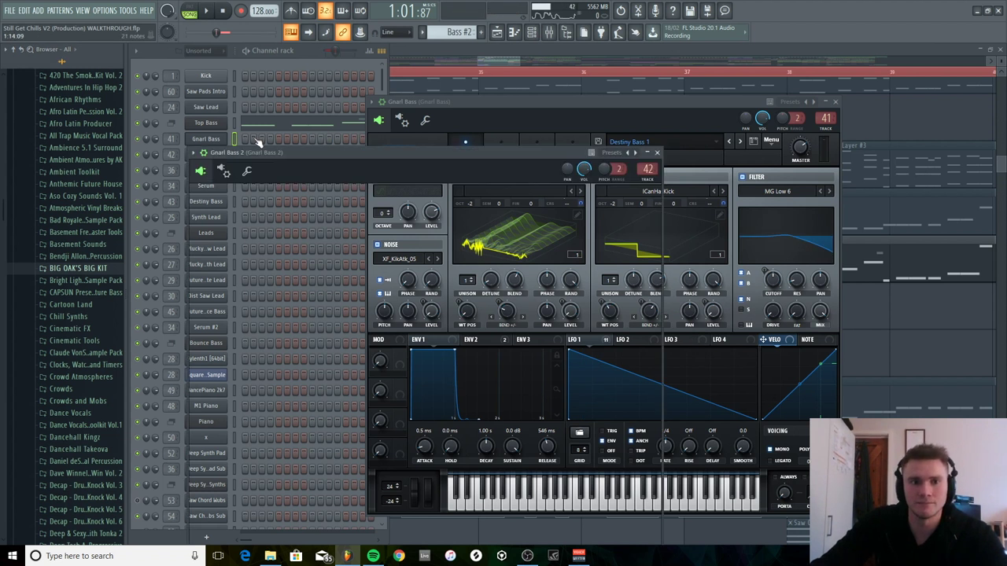
pyautogui.moveTo(312, 141); pyautogui.dragTo(535, 114)
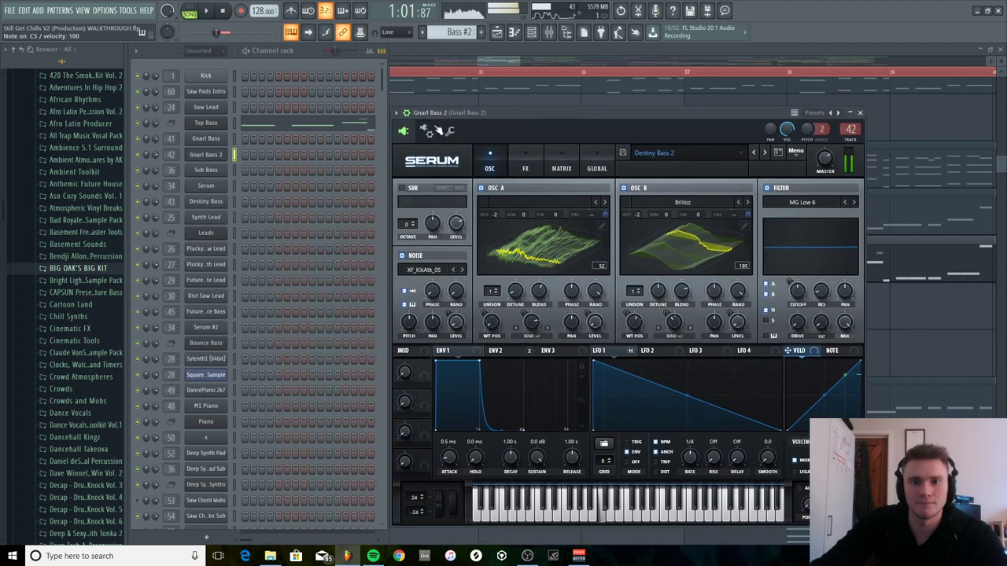
pyautogui.click(204, 171)
pyautogui.moveTo(288, 167); pyautogui.dragTo(519, 132)
pyautogui.click(276, 186)
pyautogui.press('z')
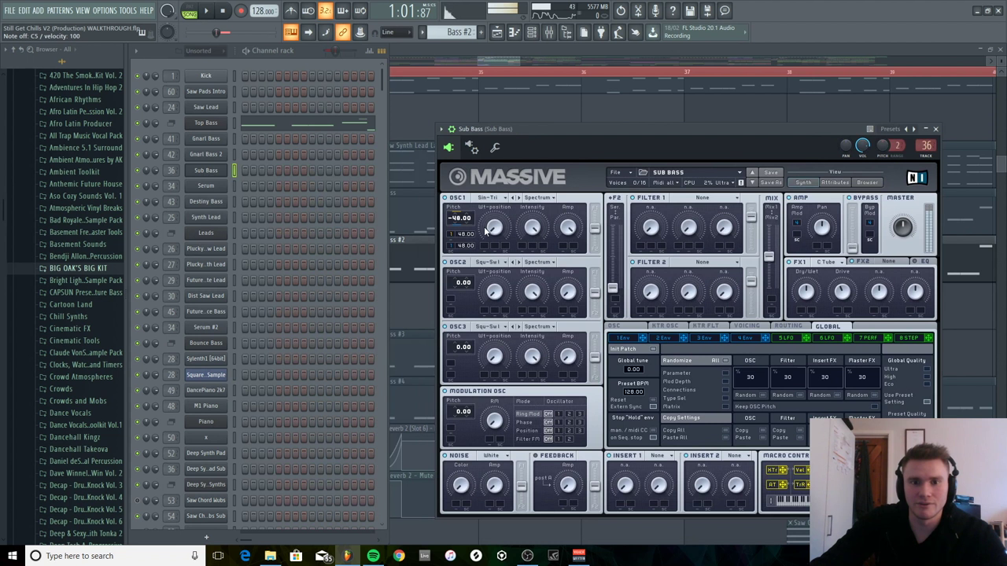
# Open the Serum and Destiny Bass channels' synths one after the other and play C5 test notes.
pyautogui.click(208, 187)
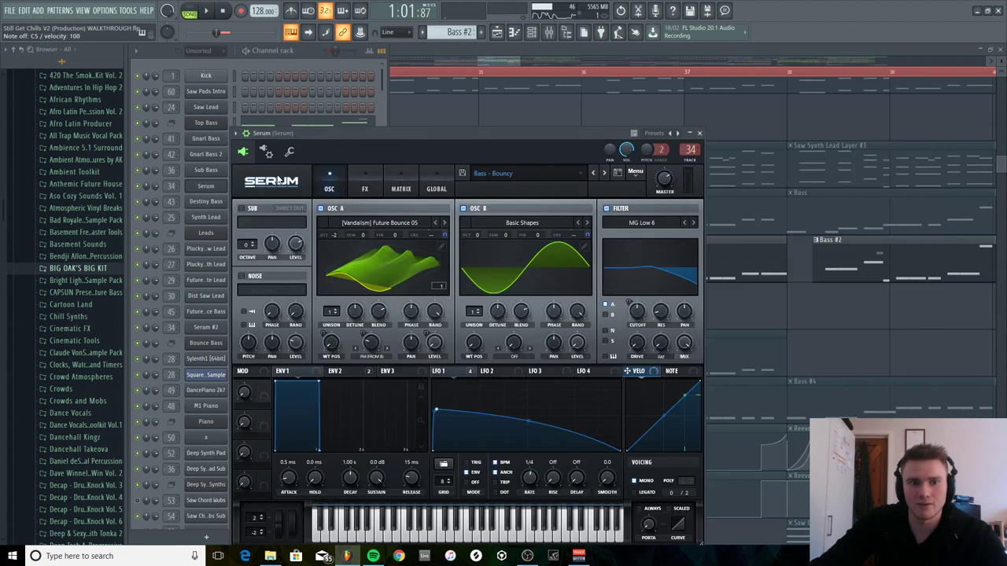
pyautogui.moveTo(377, 140); pyautogui.dragTo(540, 107)
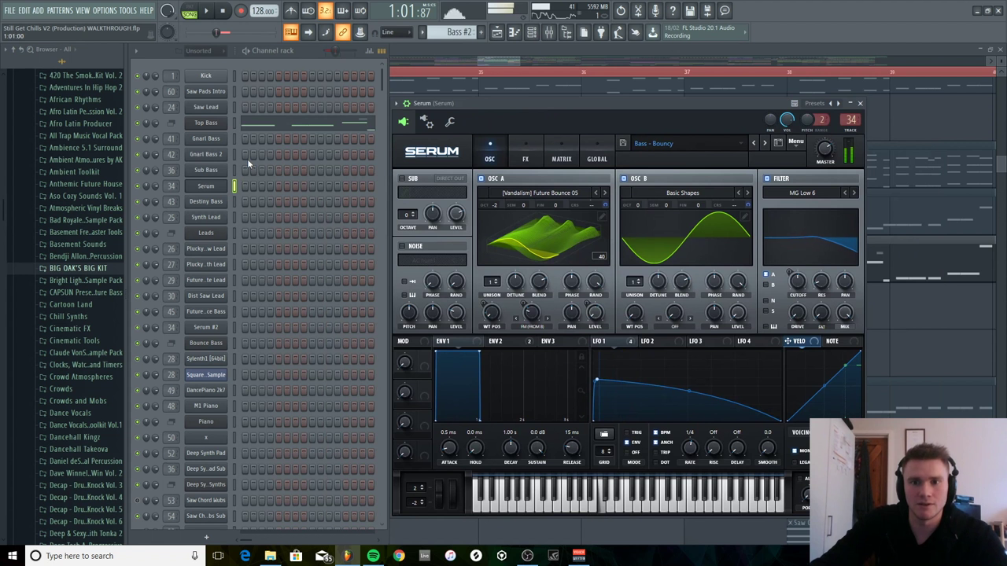
pyautogui.click(198, 202)
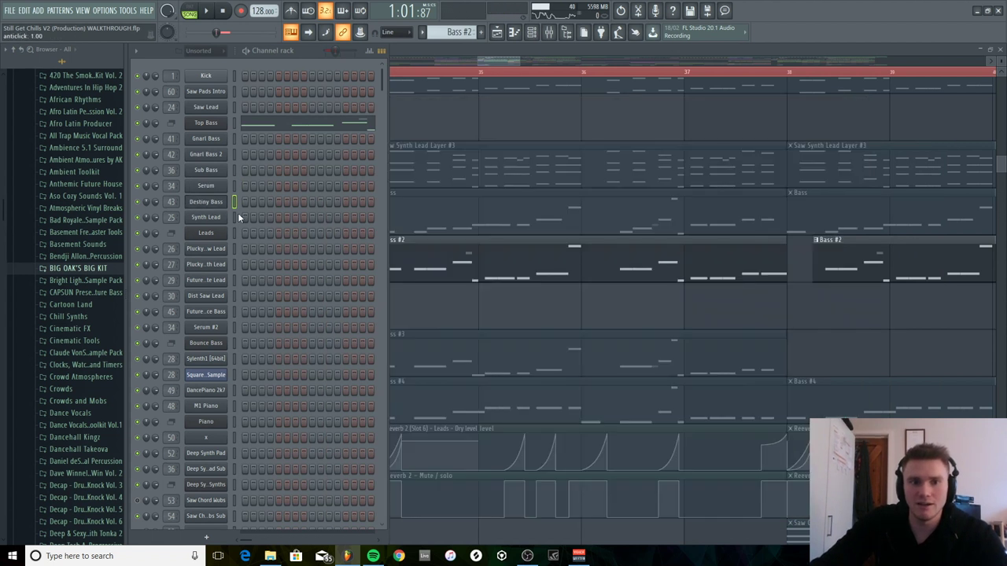
pyautogui.click(208, 203)
pyautogui.moveTo(356, 135); pyautogui.dragTo(516, 140)
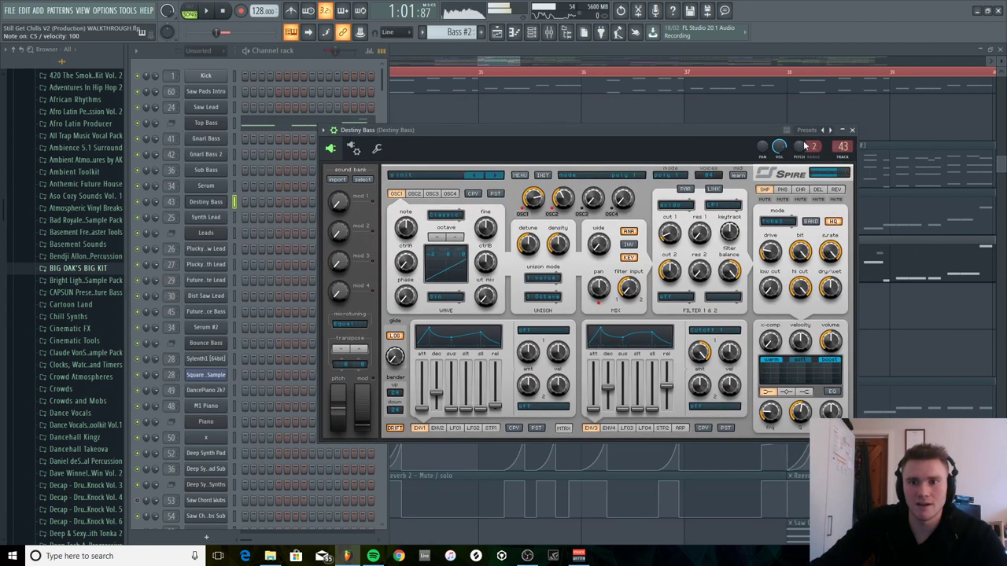
pyautogui.click(852, 130)
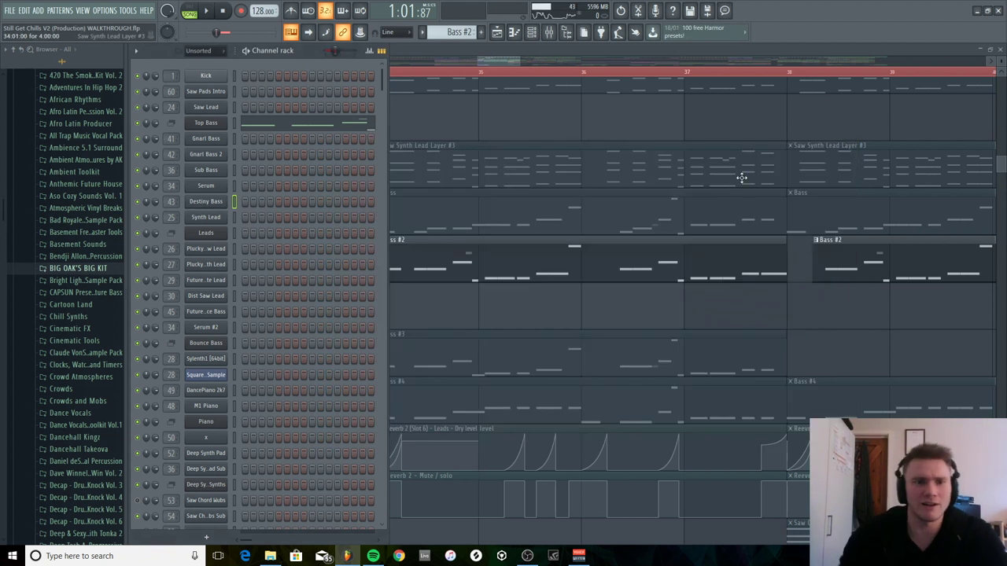
# Examine the phaser settings in Destiny Bass's Spire, and play the combined Top Bass layer at C5.
pyautogui.click(206, 201)
pyautogui.click(783, 191)
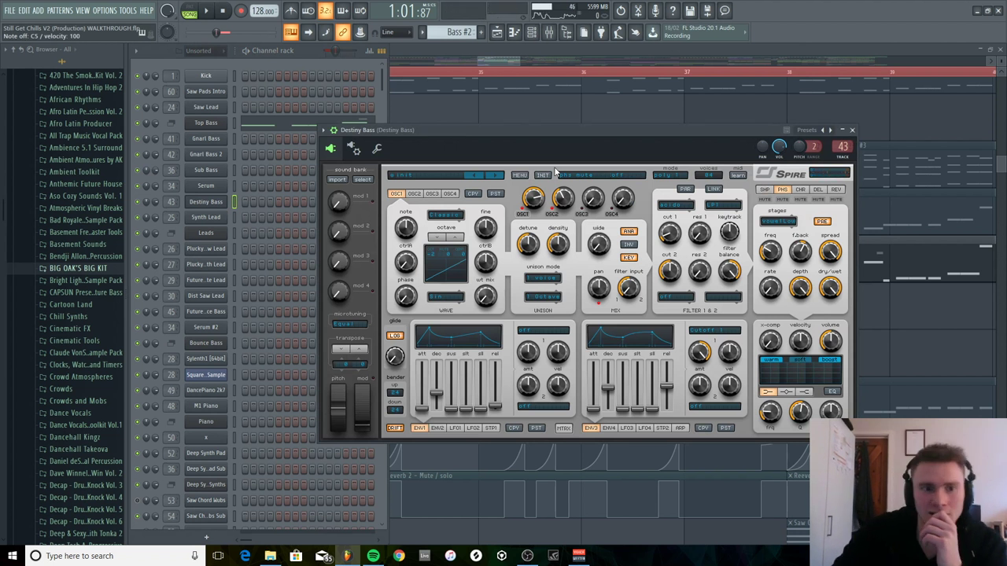
pyautogui.click(223, 124)
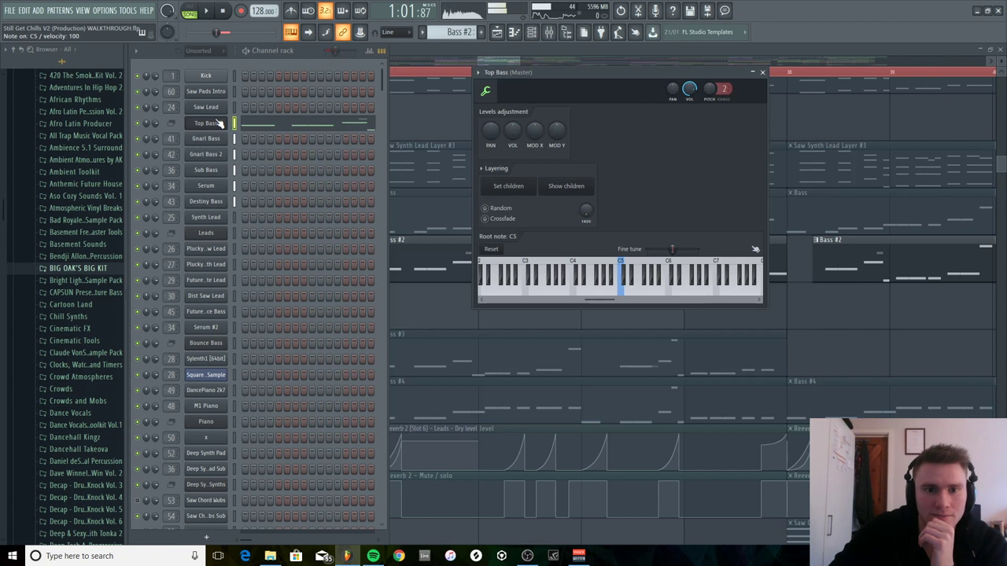
# Open Square Bouncy Bass, Destiny Fill Saw Arp and Brass Bass in turn with G4 test notes, and show the Brass Bass preset library.
pyautogui.moveTo(380, 82); pyautogui.dragTo(380, 417)
pyautogui.click(219, 246)
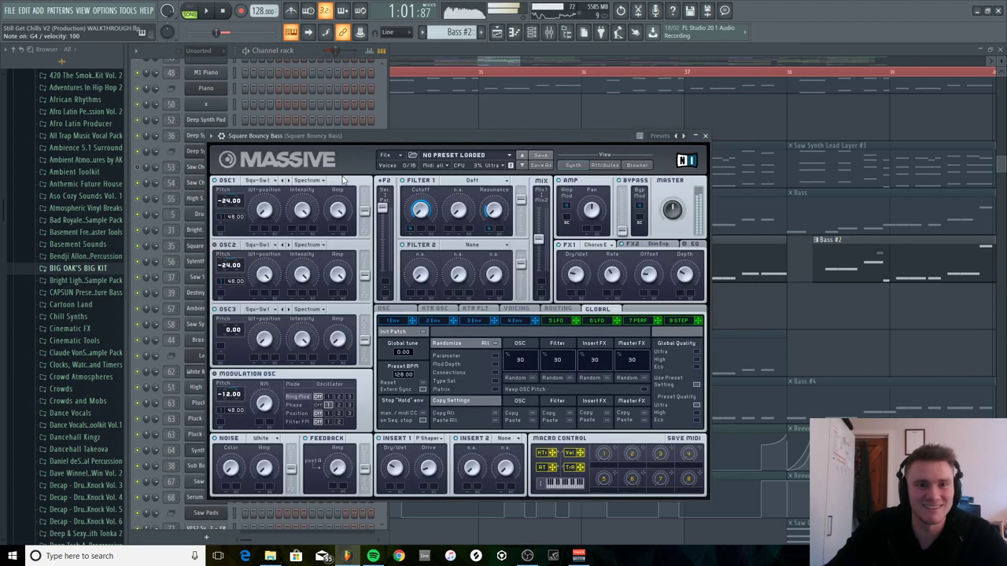
pyautogui.moveTo(361, 136); pyautogui.dragTo(518, 109)
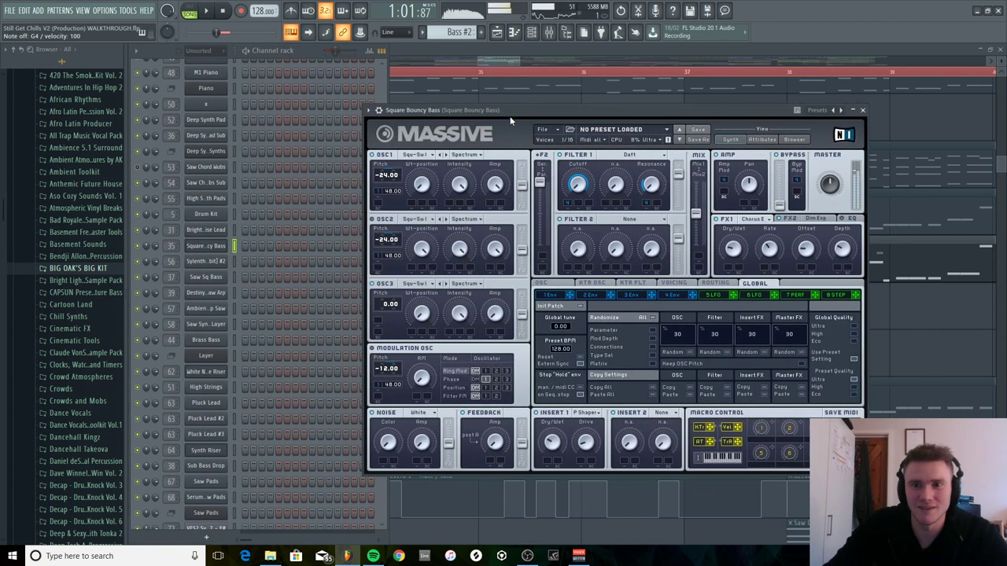
pyautogui.click(222, 292)
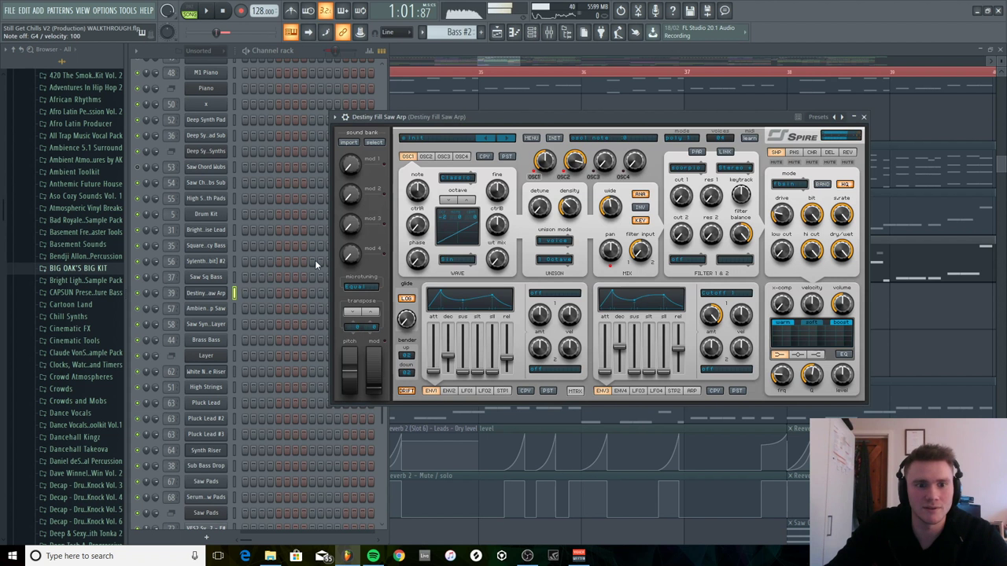
pyautogui.click(221, 341)
pyautogui.moveTo(374, 126); pyautogui.dragTo(558, 109)
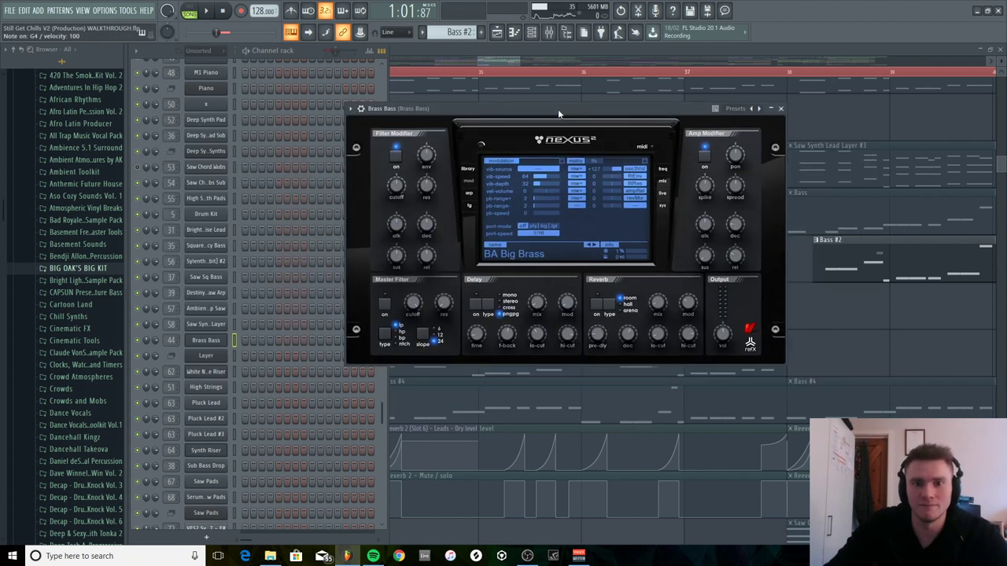
pyautogui.click(468, 168)
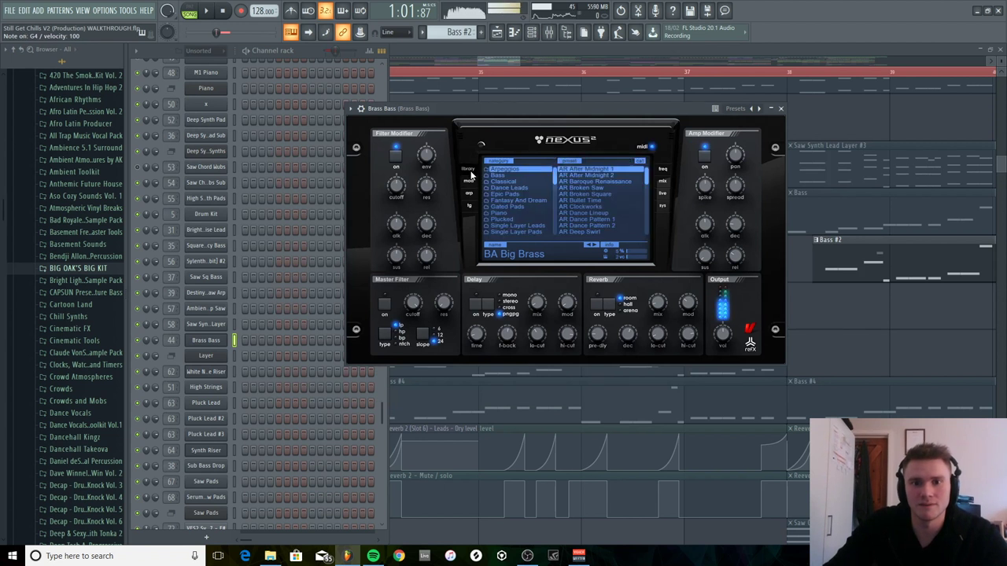
# Open the Saw Sq Bass channel's Sylenth1 between two returns to the Top Bass layer.
pyautogui.click(382, 79)
pyautogui.scroll(7, 369, 110)
pyautogui.click(219, 129)
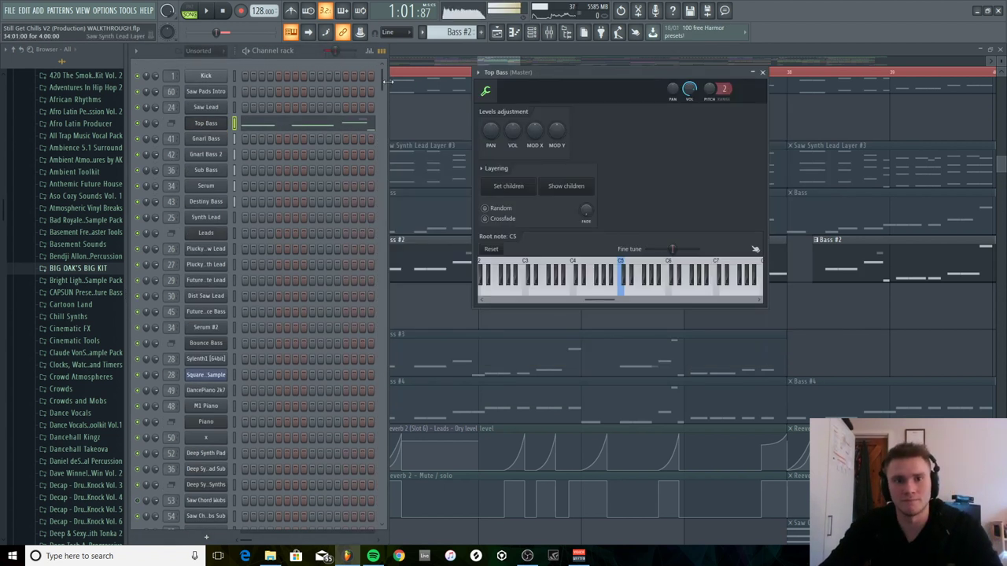
pyautogui.scroll(-4, 372, 295)
pyautogui.scroll(-2, 375, 330)
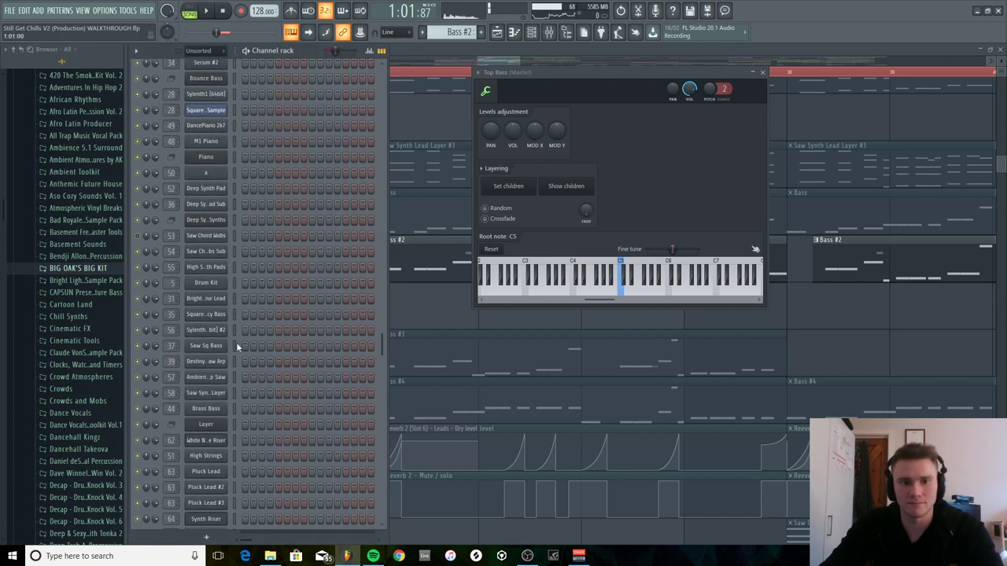
pyautogui.click(213, 347)
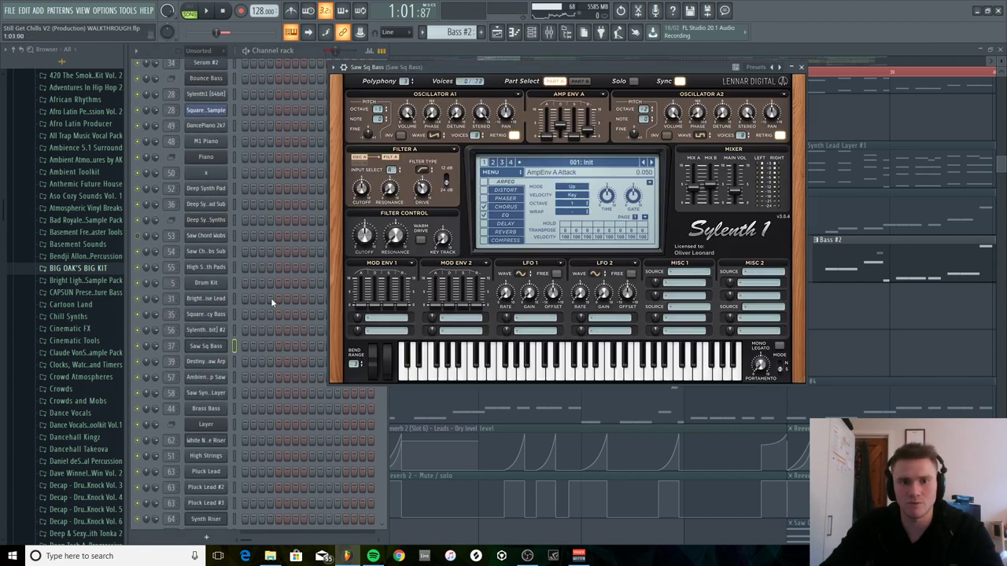
pyautogui.click(378, 400)
pyautogui.scroll(5, 377, 401)
pyautogui.click(203, 124)
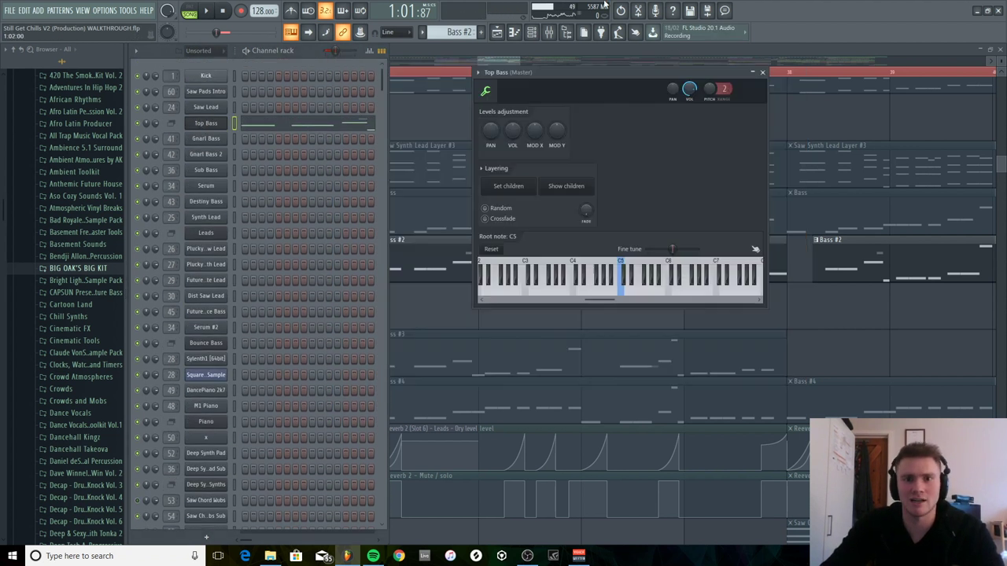
# Show the mixer and examine the Brass Bass, Destiny Bass, Gnarl Bass 2 and Gnarl Bass tracks in turn.
pyautogui.press('F9')
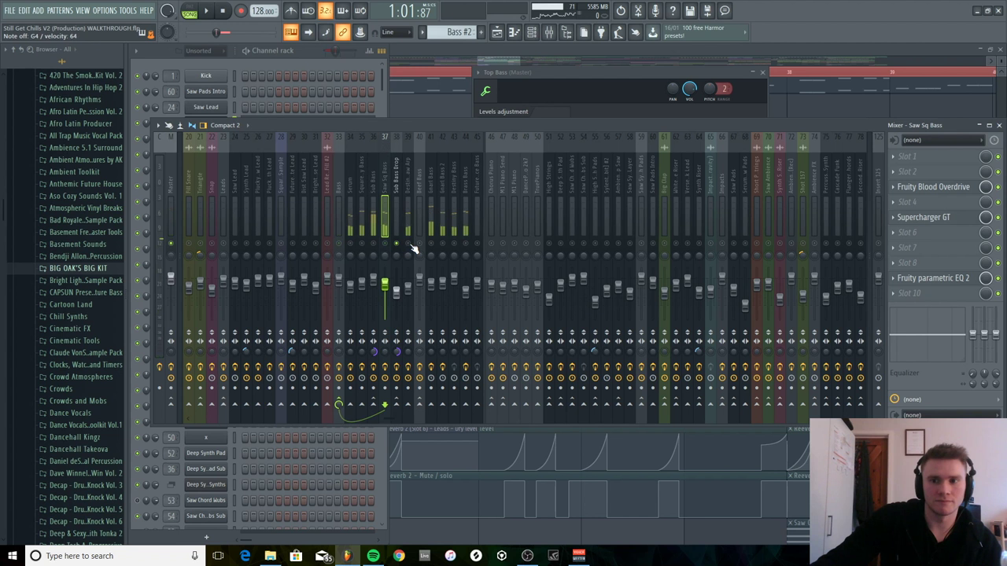
pyautogui.click(466, 236)
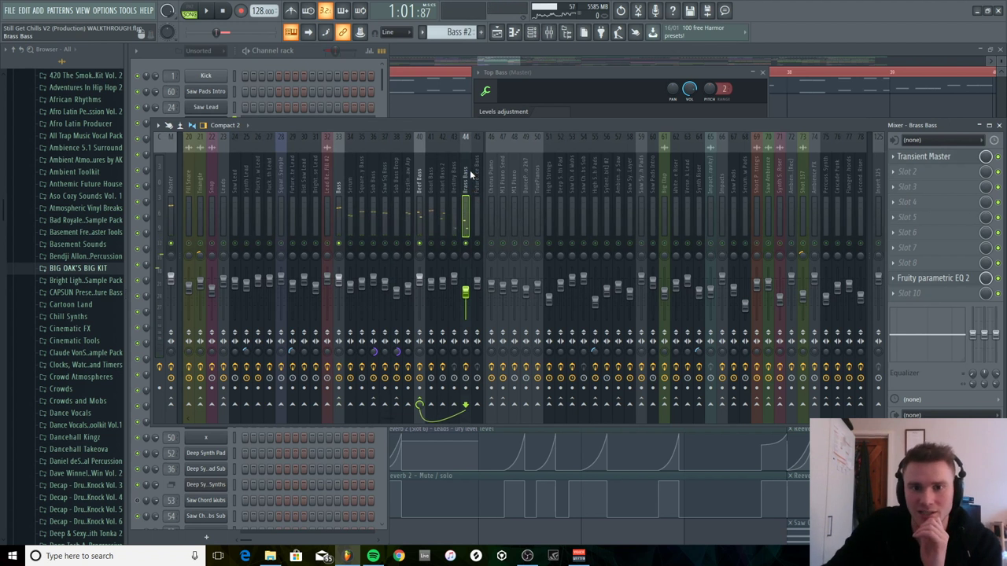
pyautogui.click(457, 191)
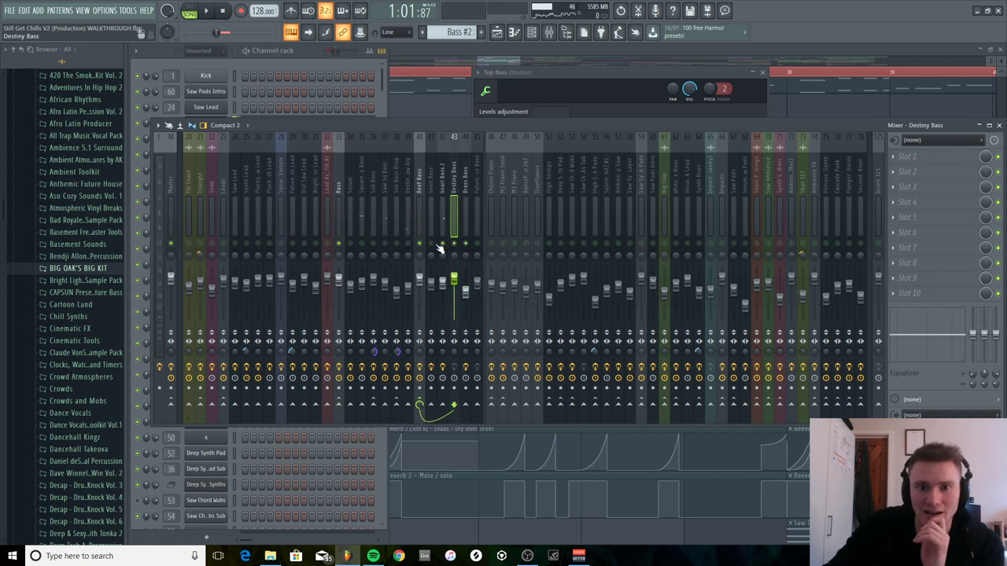
pyautogui.click(446, 186)
pyautogui.click(435, 188)
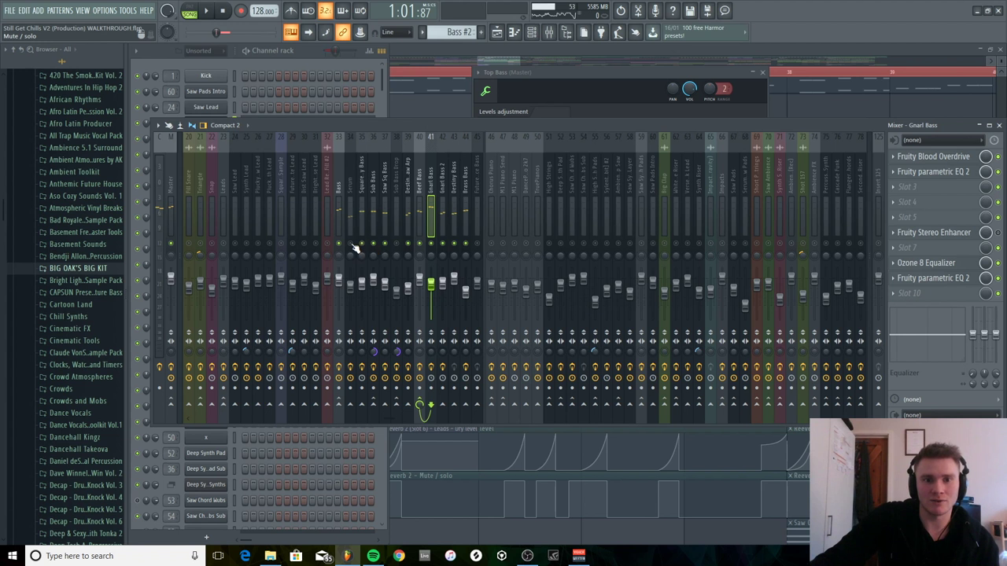
# Examine the effect chains and routing of the Sub Bass, Square Bouncy Bass, Serum, Bass and Beef Bass mixer tracks.
pyautogui.click(374, 188)
pyautogui.click(363, 189)
pyautogui.click(351, 188)
pyautogui.click(339, 189)
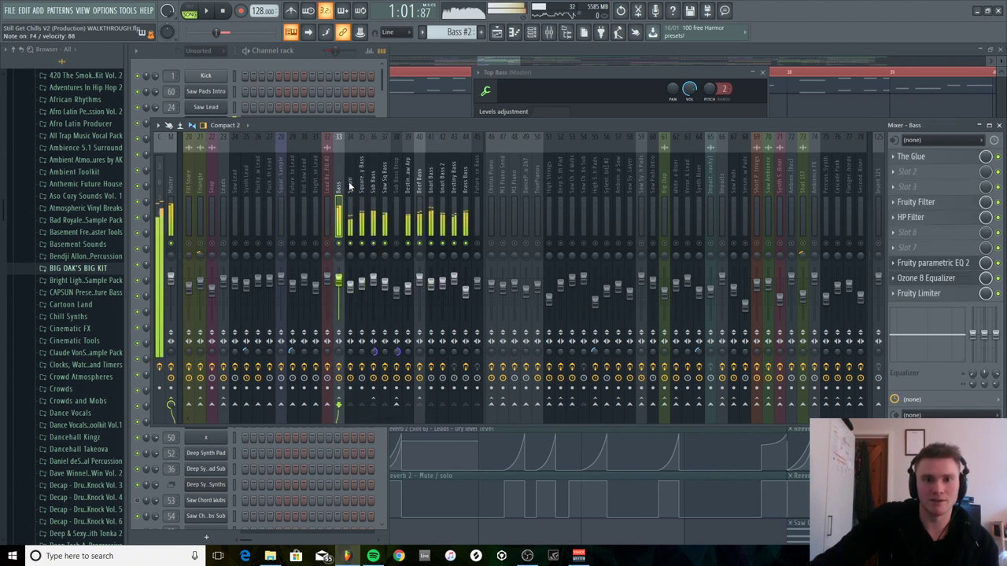
pyautogui.click(419, 191)
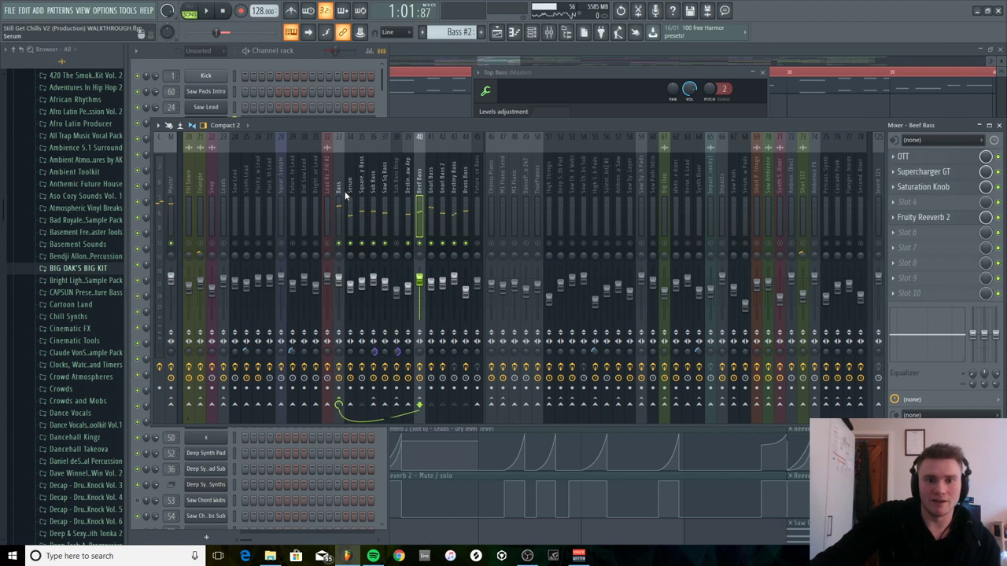
pyautogui.click(348, 196)
pyautogui.click(420, 189)
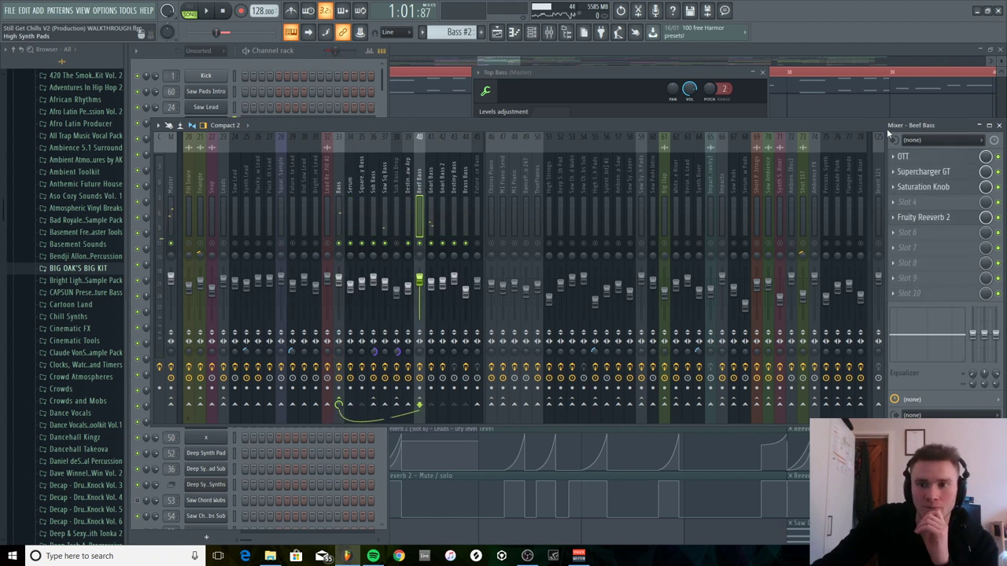
# Play the Top Bass layer while switching between the channel rack and the mixer to watch the bass tracks' levels.
pyautogui.click(236, 66)
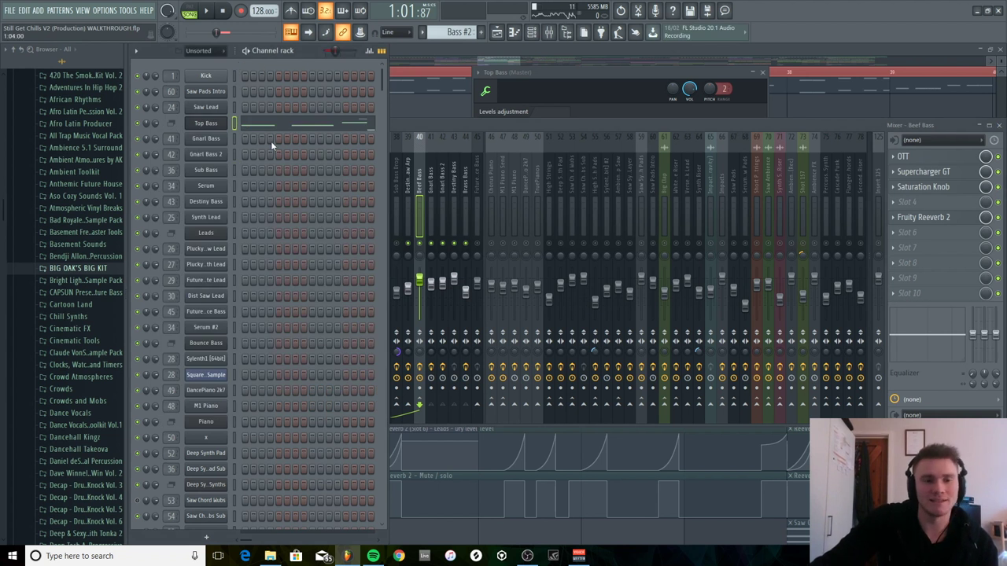
pyautogui.press('space')
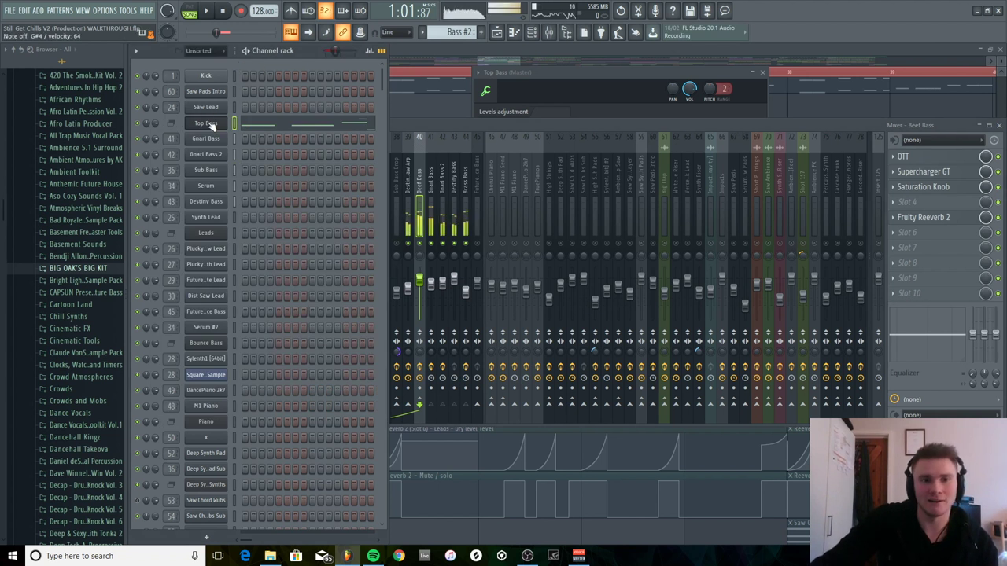
pyautogui.click(1002, 161)
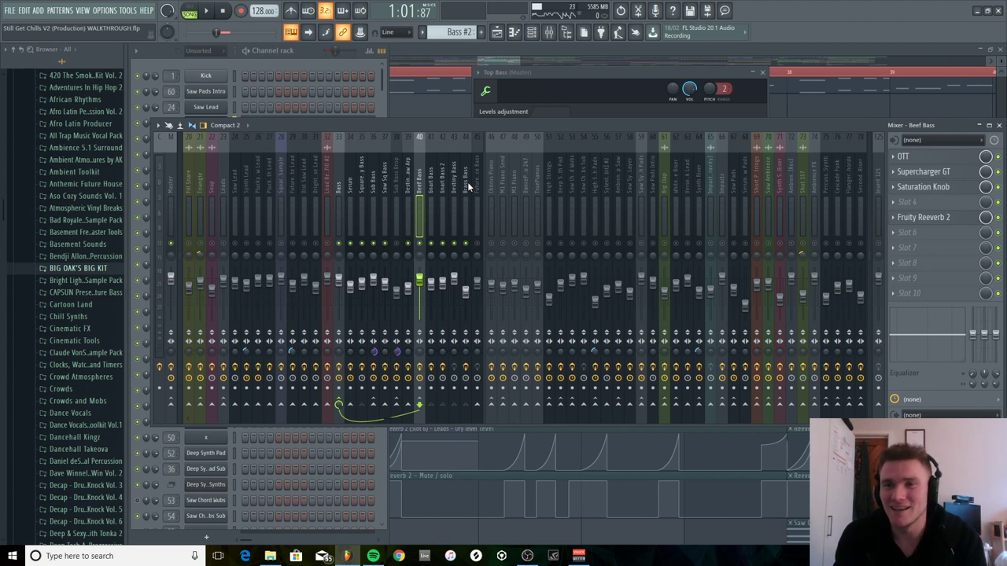
pyautogui.click(256, 58)
pyautogui.click(222, 126)
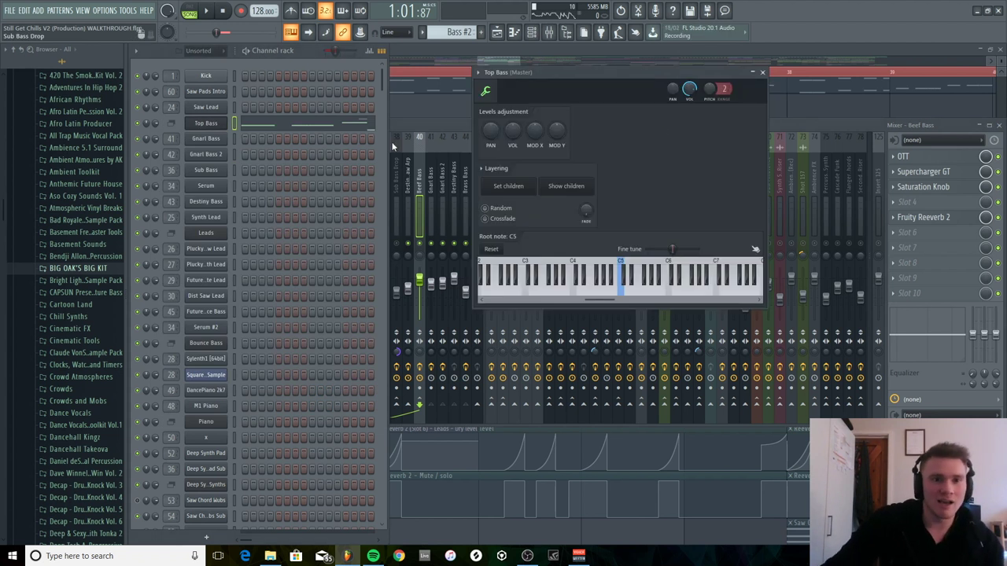
pyautogui.click(858, 127)
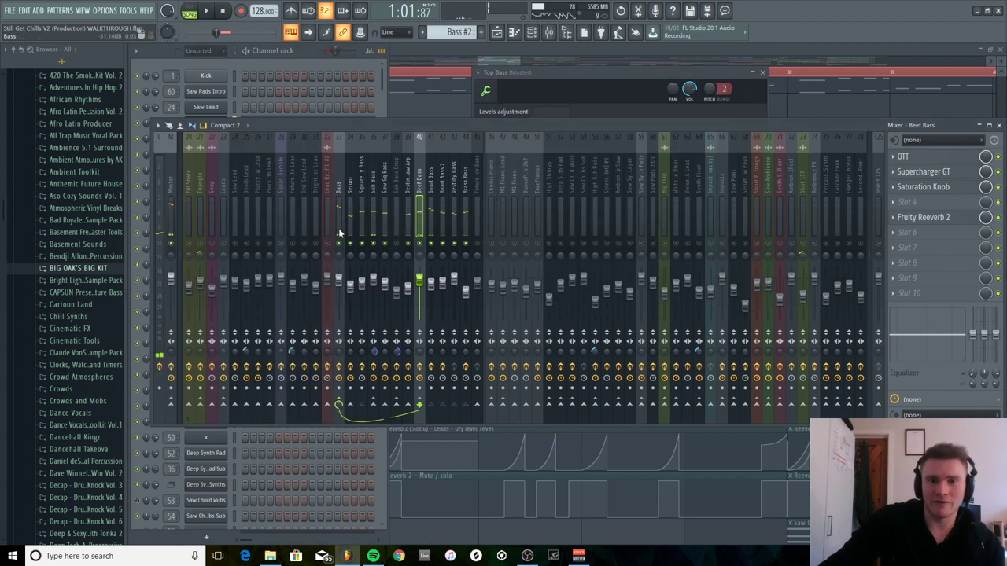
# Examine The Glue compressor on the Bass mixer track.
pyautogui.click(340, 181)
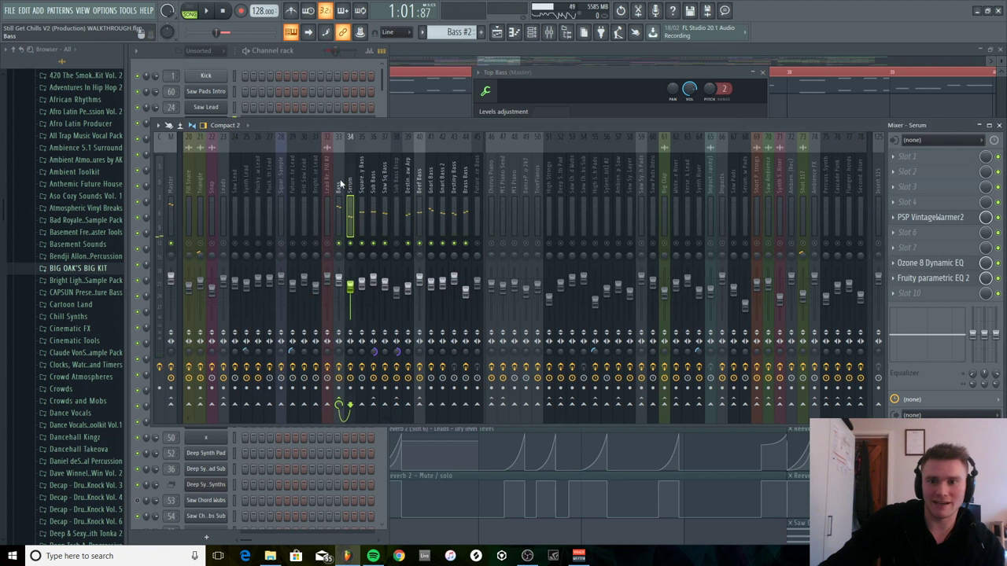
pyautogui.click(929, 157)
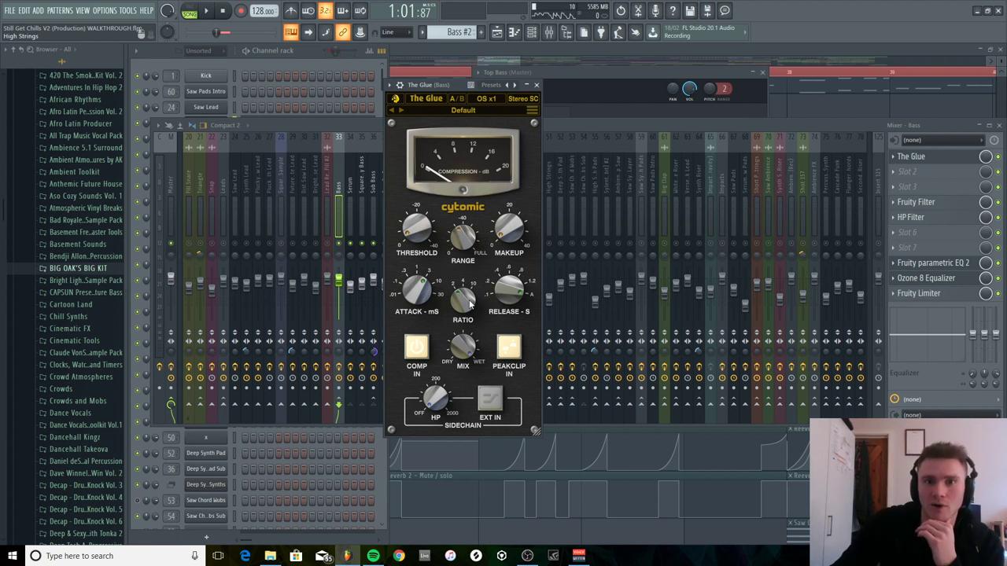
pyautogui.click(595, 131)
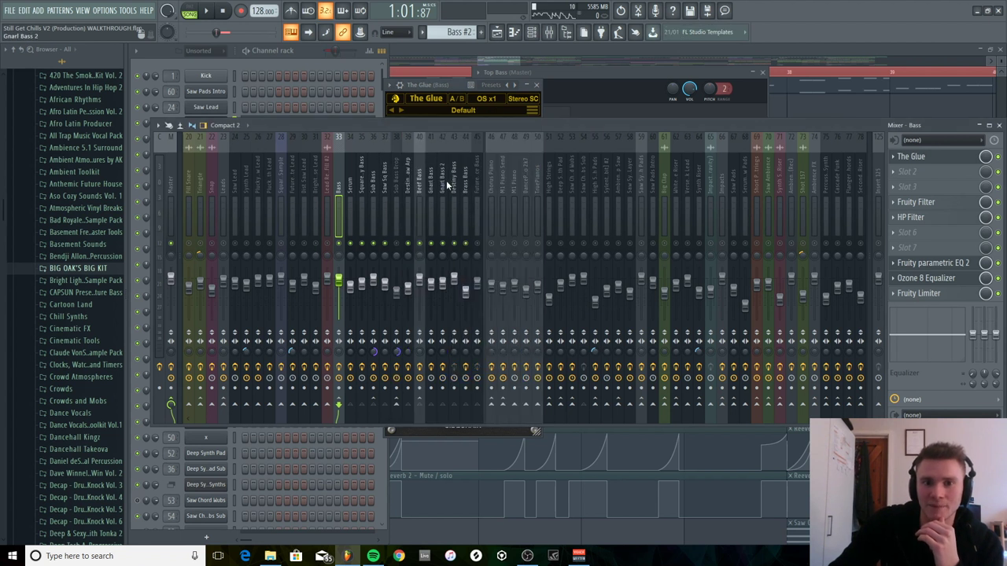
# Examine Supercharger GT and OTT on the Beef Bass mixer track, and return to the playlist.
pyautogui.click(424, 185)
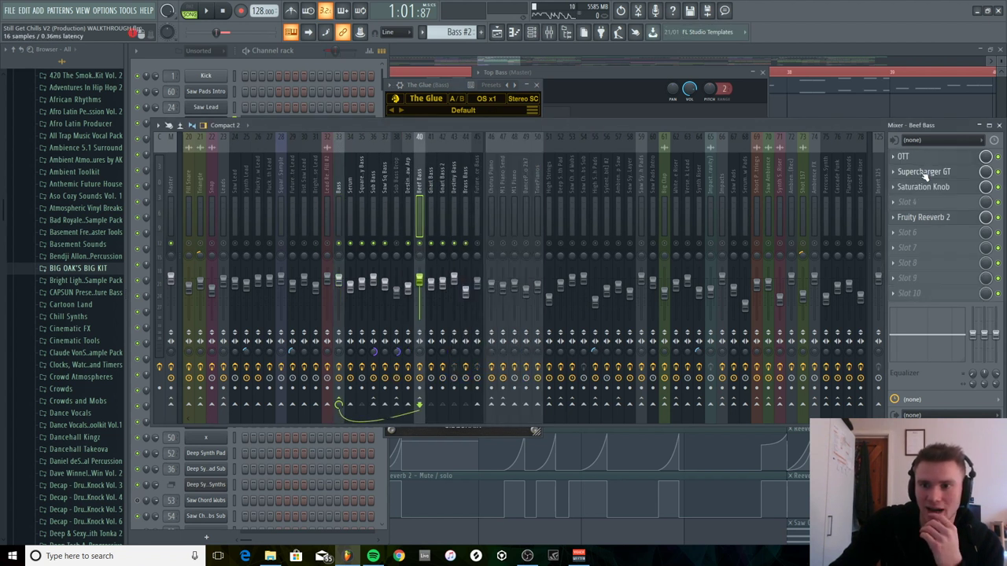
pyautogui.click(923, 171)
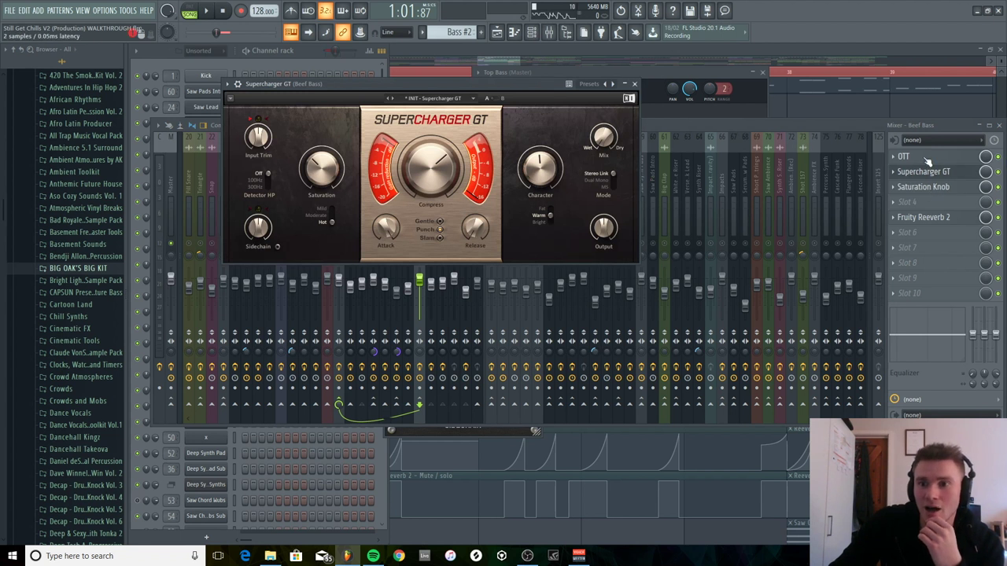
pyautogui.click(905, 156)
pyautogui.click(787, 131)
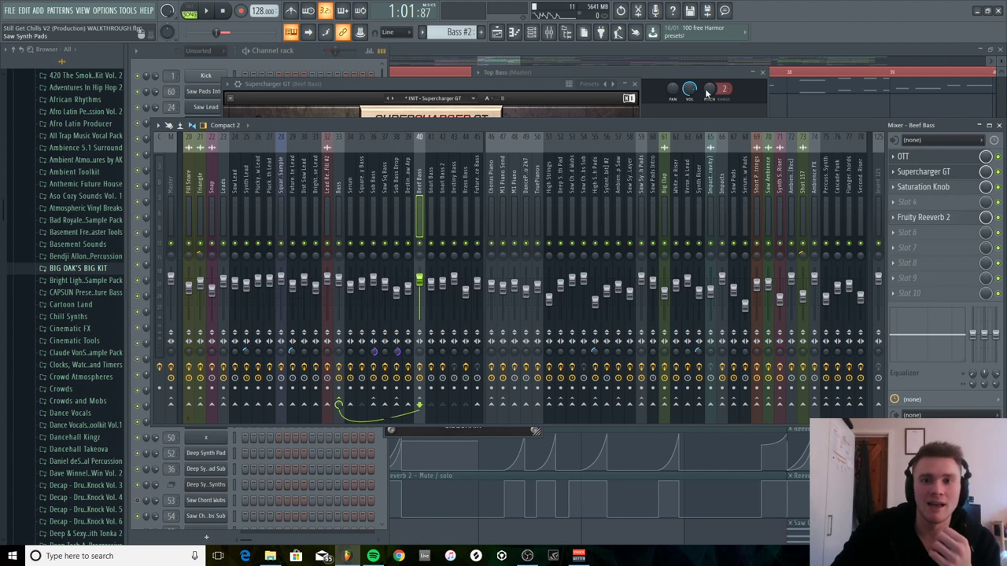
pyautogui.click(816, 47)
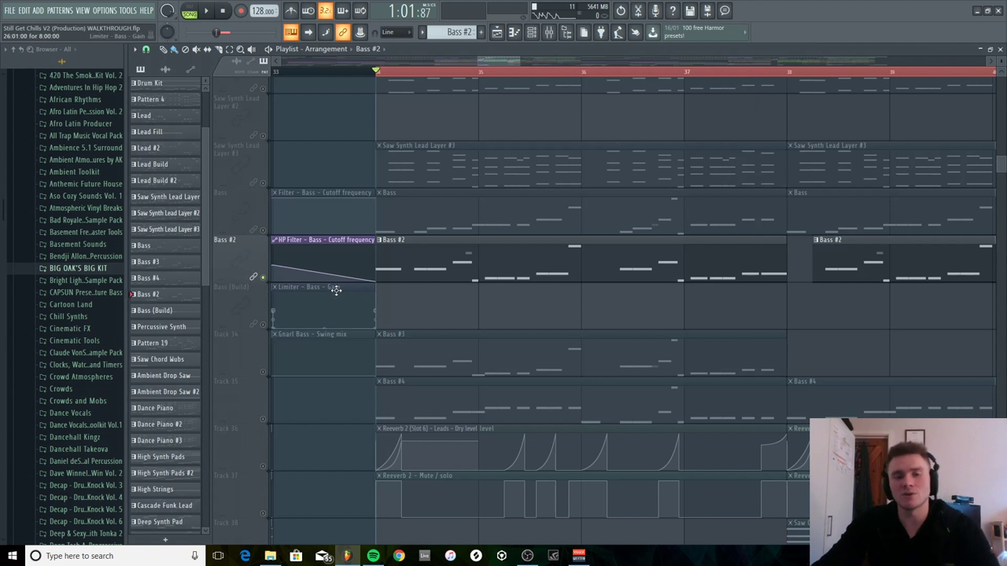
# Play the soloed Bass #2 track from bar 34, and unsolo it in the playlist.
pyautogui.press('space')
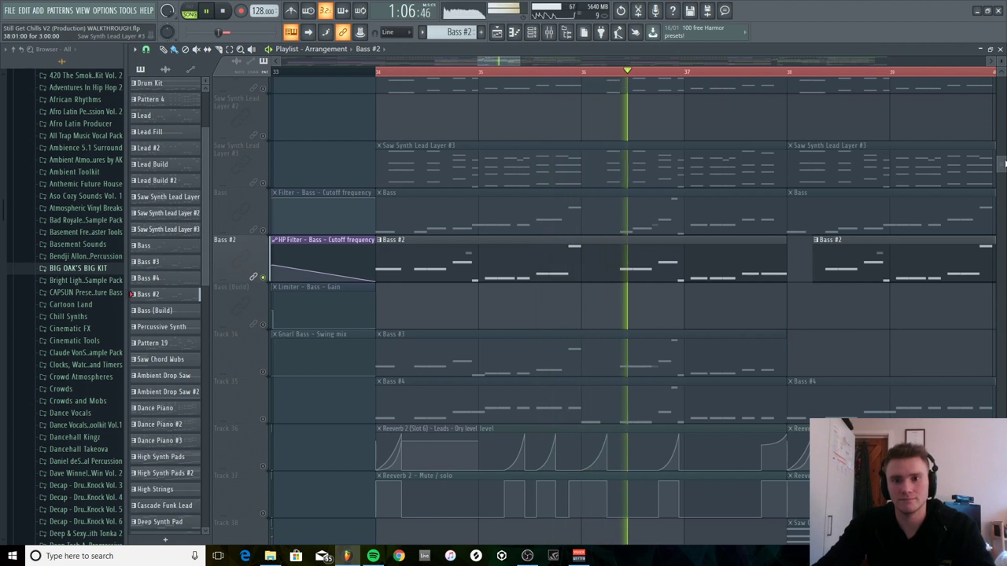
pyautogui.press('space')
pyautogui.scroll(-3, 831, 307)
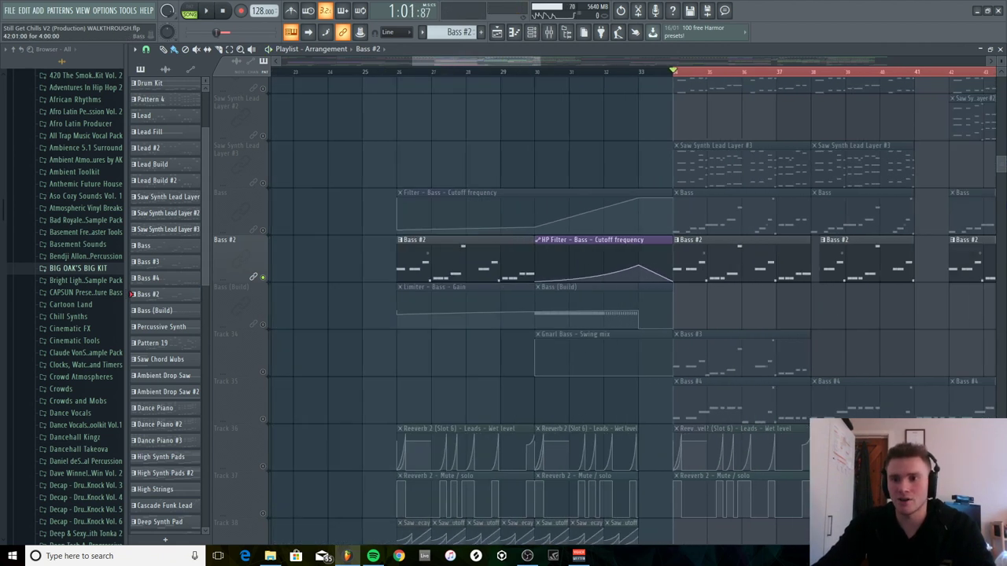
pyautogui.moveTo(1003, 172); pyautogui.dragTo(1003, 109)
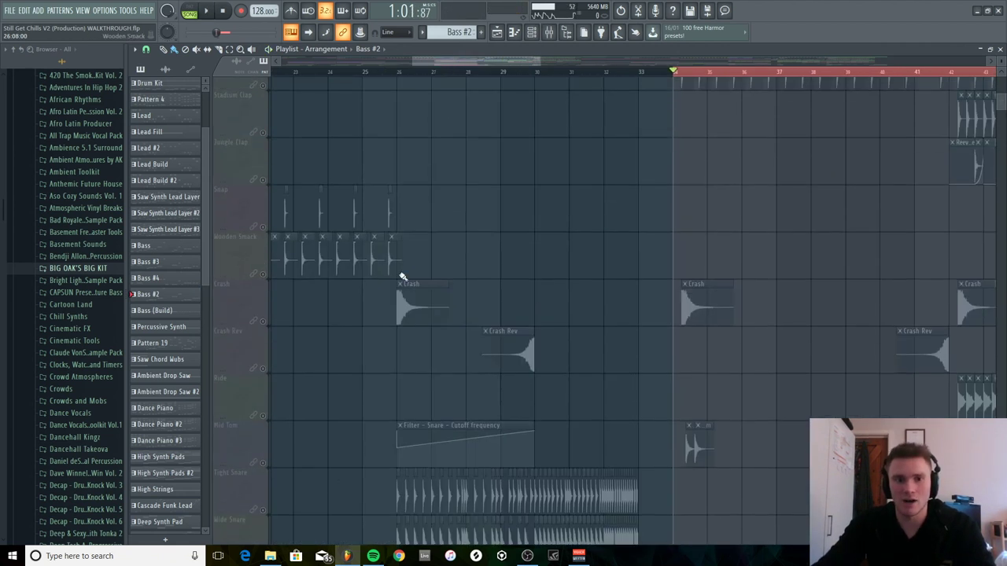
pyautogui.rightClick(263, 273)
pyautogui.rightClick(264, 274)
# Solo the Saw Synth Lead Layer #3 playlist track and play it from the start of the drop.
pyautogui.scroll(-8, 784, 298)
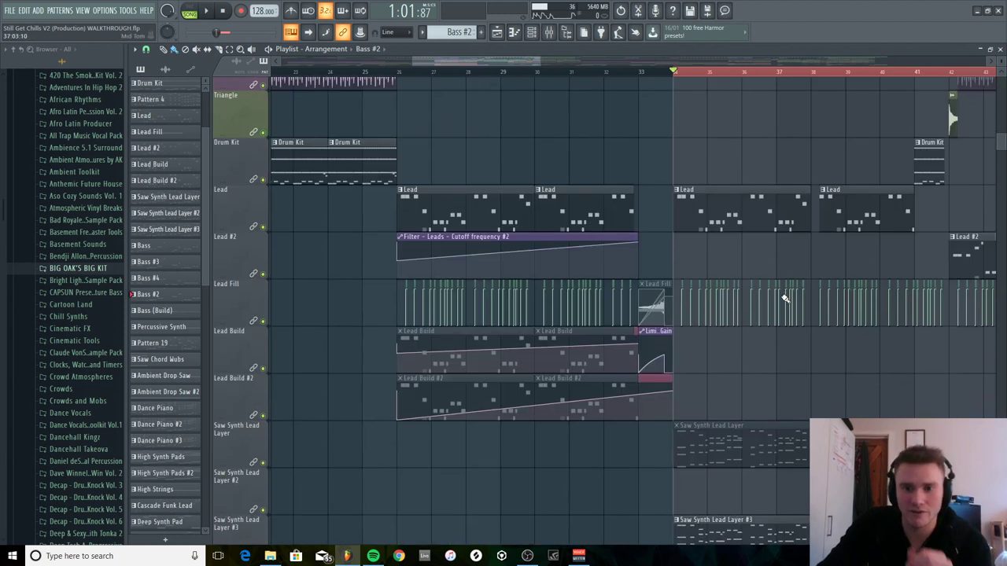
pyautogui.scroll(-9, 785, 298)
pyautogui.rightClick(263, 132)
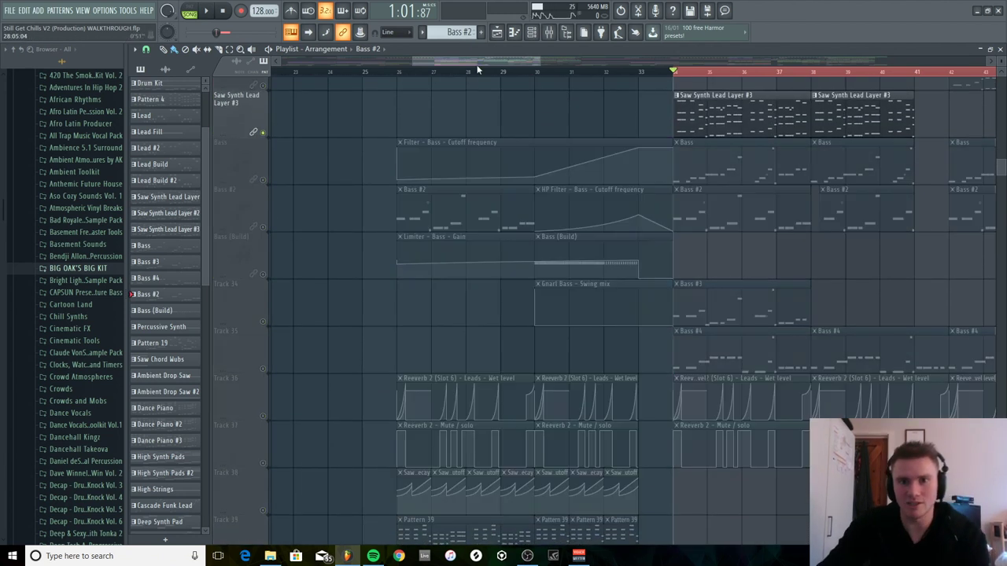
pyautogui.press('space')
pyautogui.press('space')
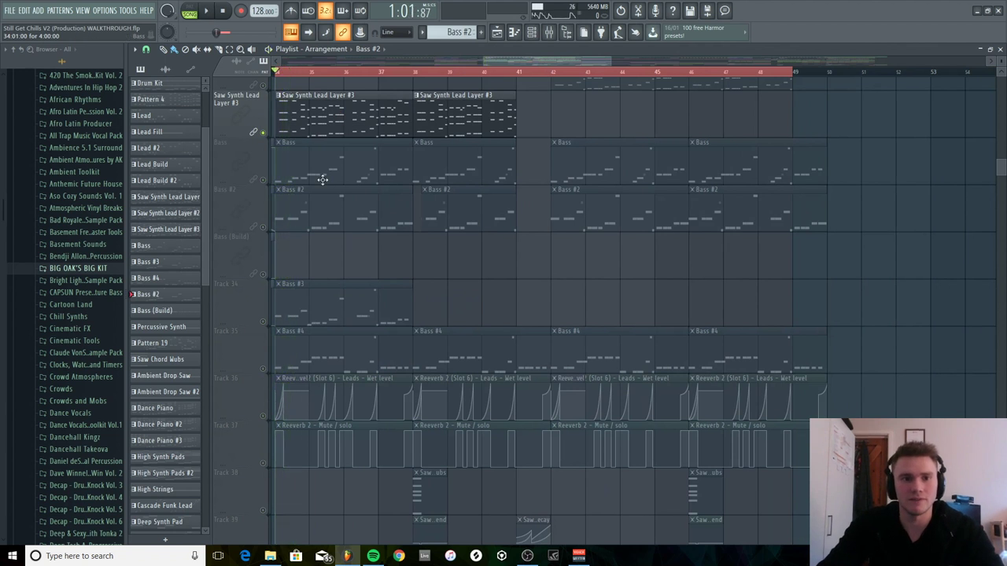
# Solo the Saw Synth Lead Layer playlist track for a brief playback, and restore all the tracks.
pyautogui.scroll(3, 257, 183)
pyautogui.rightClick(263, 180)
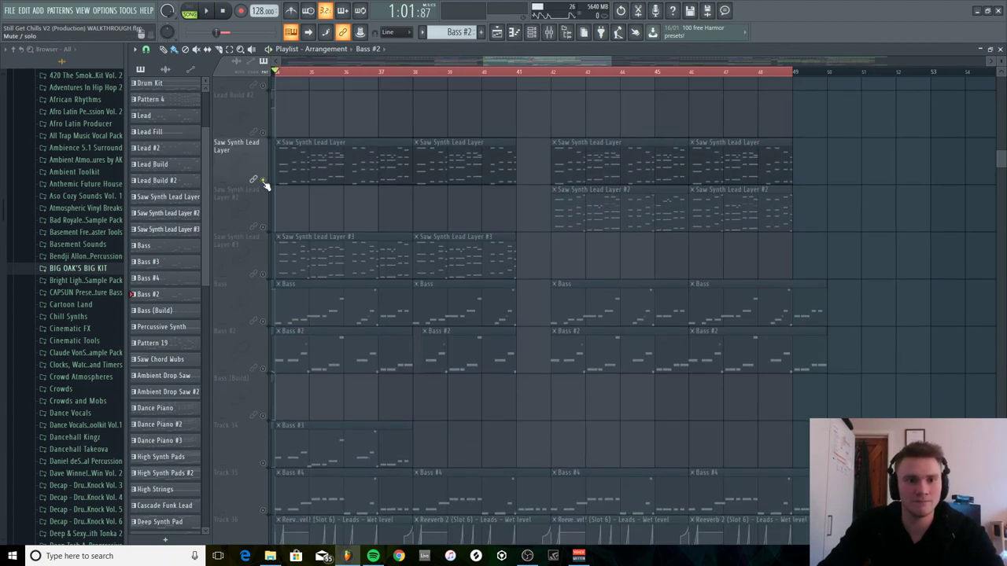
pyautogui.press('space')
pyautogui.rightClick(263, 180)
pyautogui.press('space')
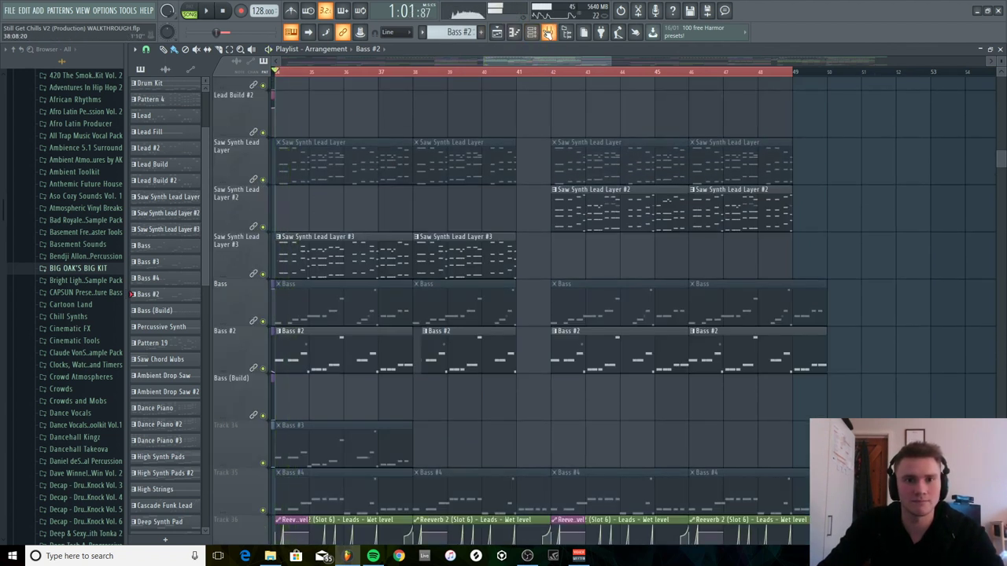
# Solo the Saw Synth Lead Layer track in the mixer and play the drop from bar 34.
pyautogui.click(549, 31)
pyautogui.press('space')
pyautogui.press('space')
pyautogui.press('space')
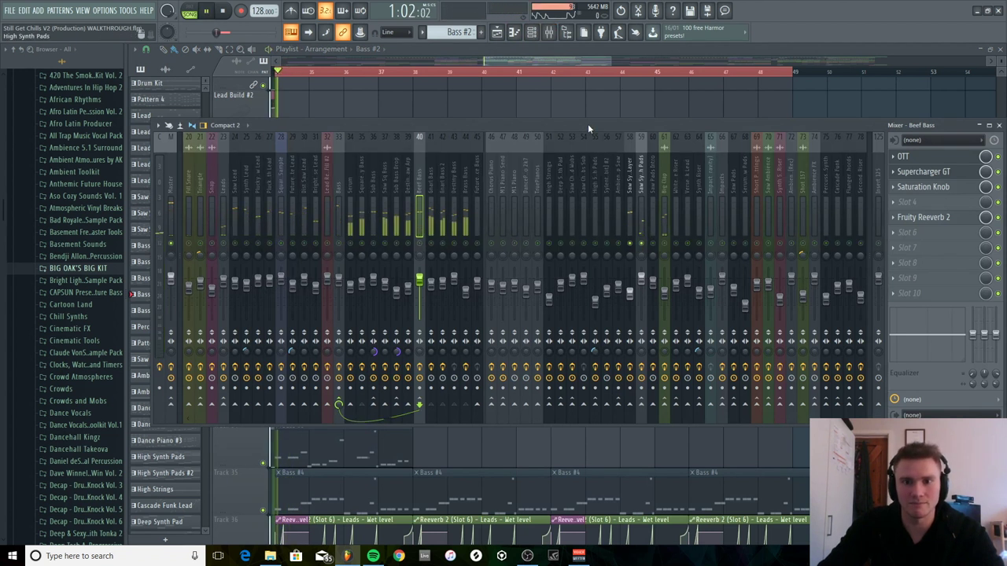
pyautogui.press('F9')
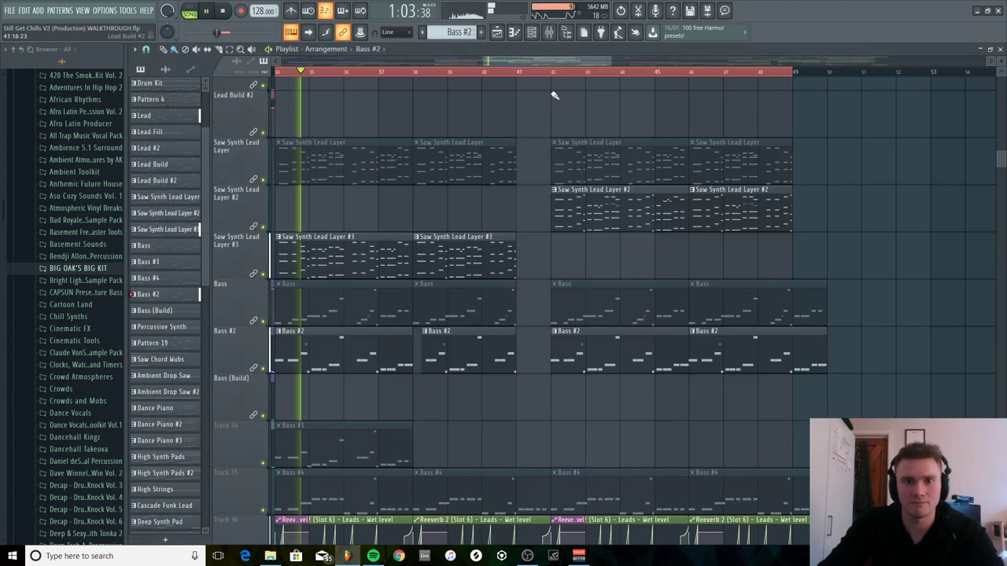
# Examine the chord notes of the Saw Synth Lead Layer #3 pattern in the piano roll during playback.
pyautogui.doubleClick(355, 265)
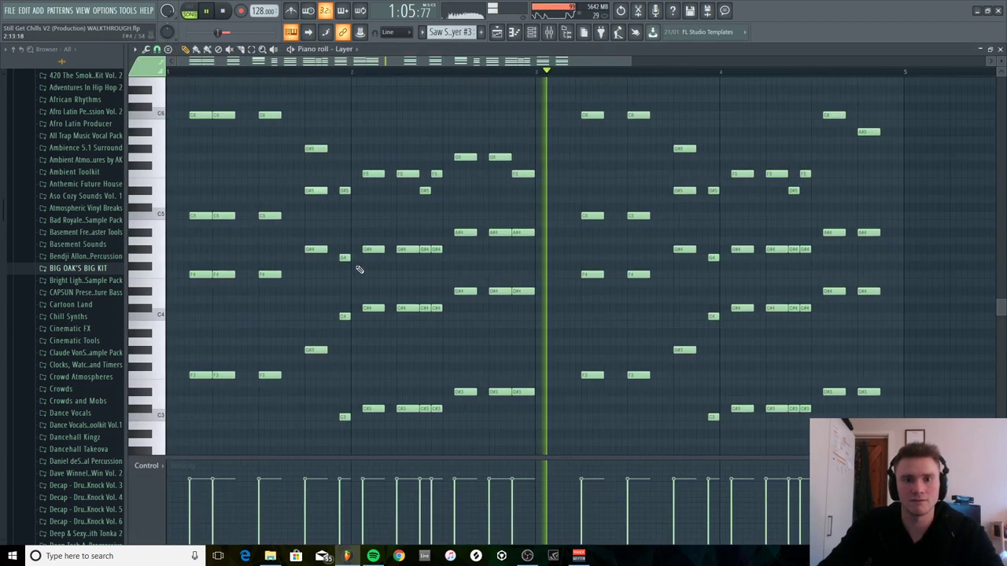
pyautogui.click(1000, 49)
pyautogui.moveTo(380, 72); pyautogui.dragTo(383, 414)
pyautogui.press('space')
# Examine the Layer channel and the Saw Synth Lead Layer's Sylenth1 patch while playing test notes, and return to the playlist.
pyautogui.click(208, 358)
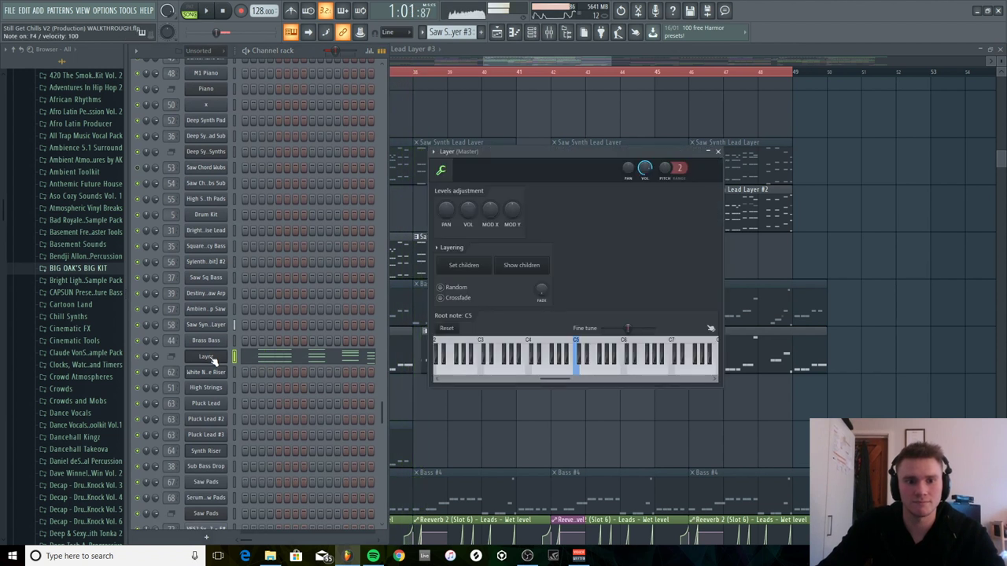
pyautogui.click(206, 325)
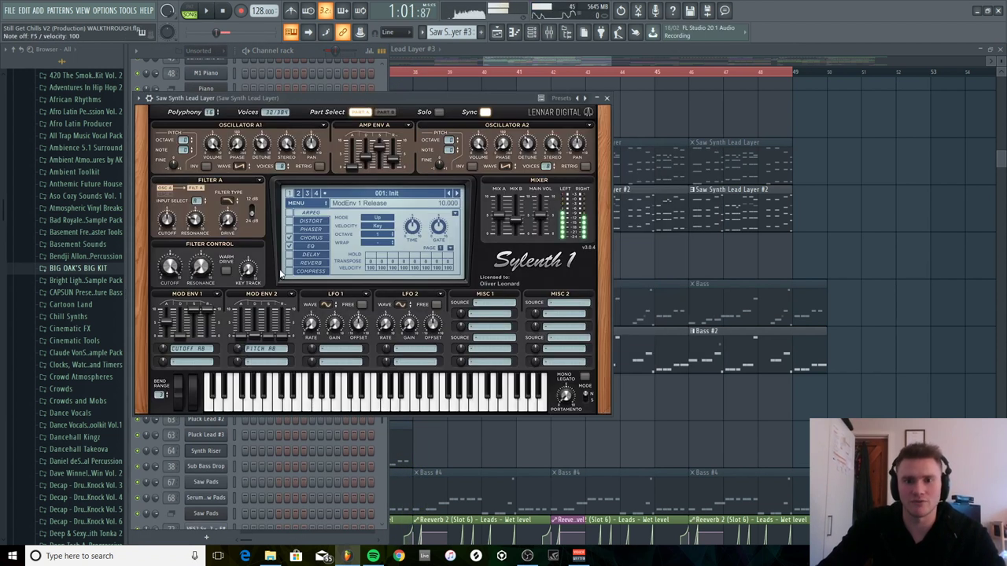
pyautogui.press('r')
pyautogui.press('v')
pyautogui.click(512, 50)
# Play the opening bars of the drop, and set the playback position to bar 38.
pyautogui.press('space')
pyautogui.scroll(-9, 362, 354)
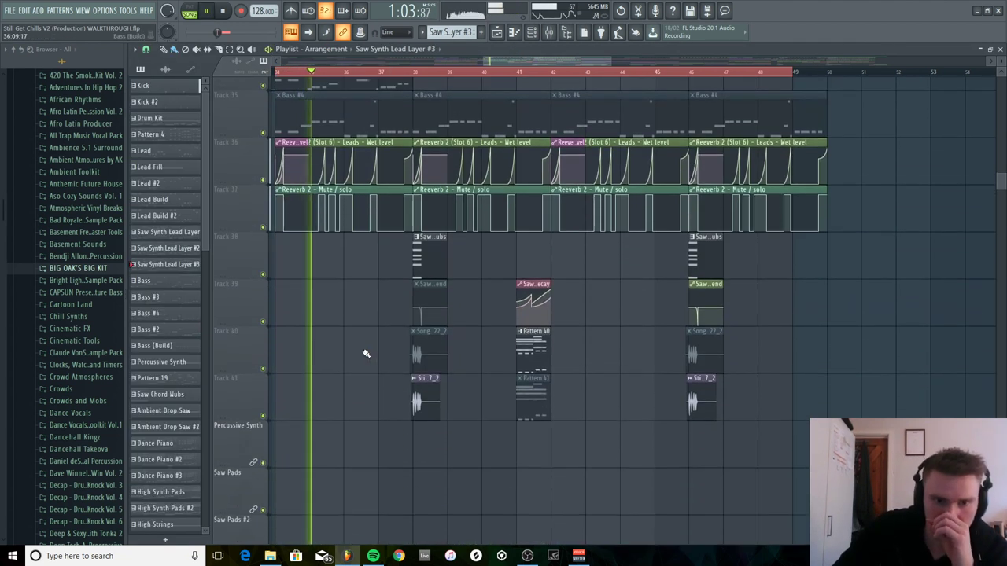
pyautogui.scroll(2, 366, 354)
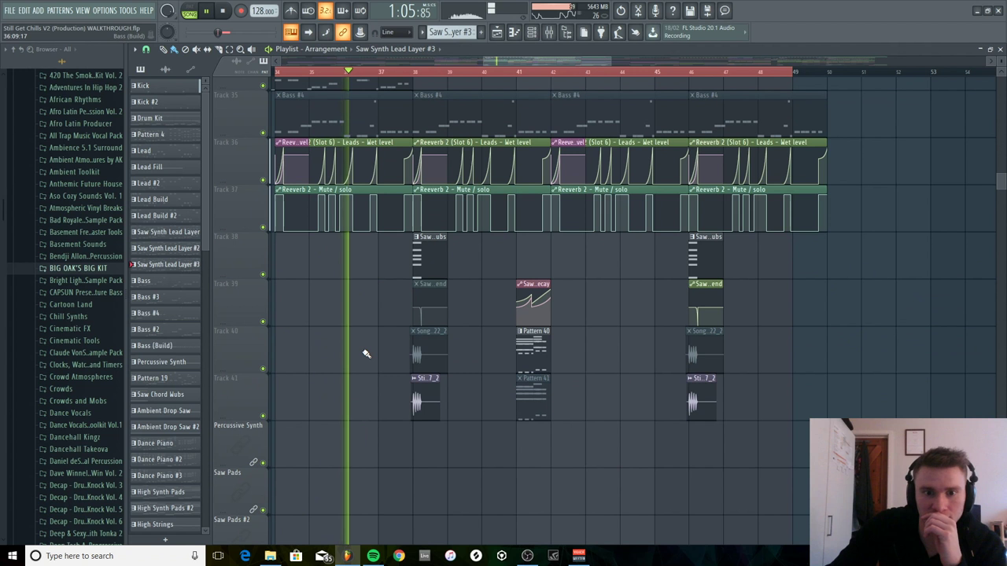
pyautogui.press('space')
pyautogui.click(415, 72)
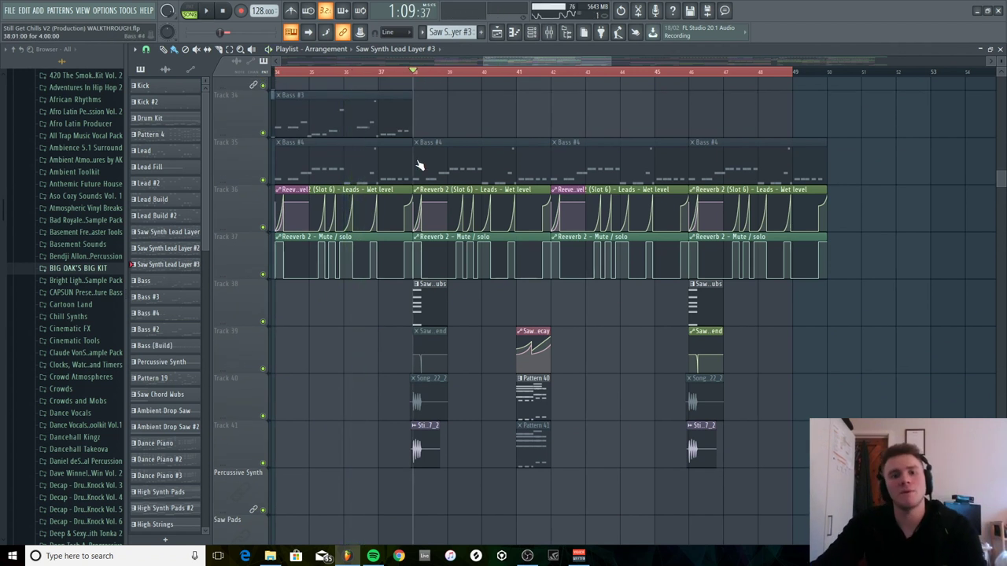
# Unsolo the Saw Synth Lead Layer track in the mixer.
pyautogui.scroll(-1, 379, 307)
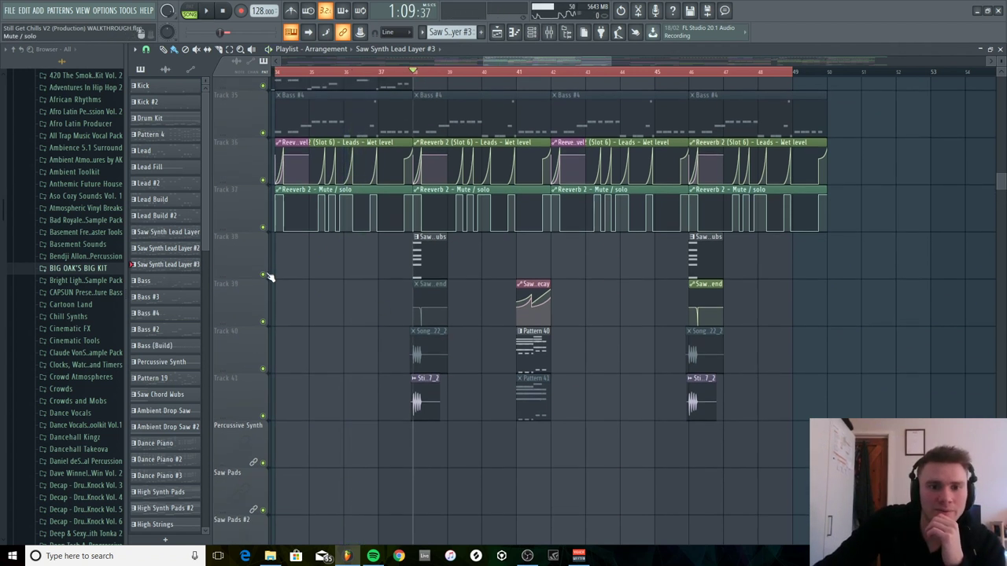
pyautogui.click(549, 32)
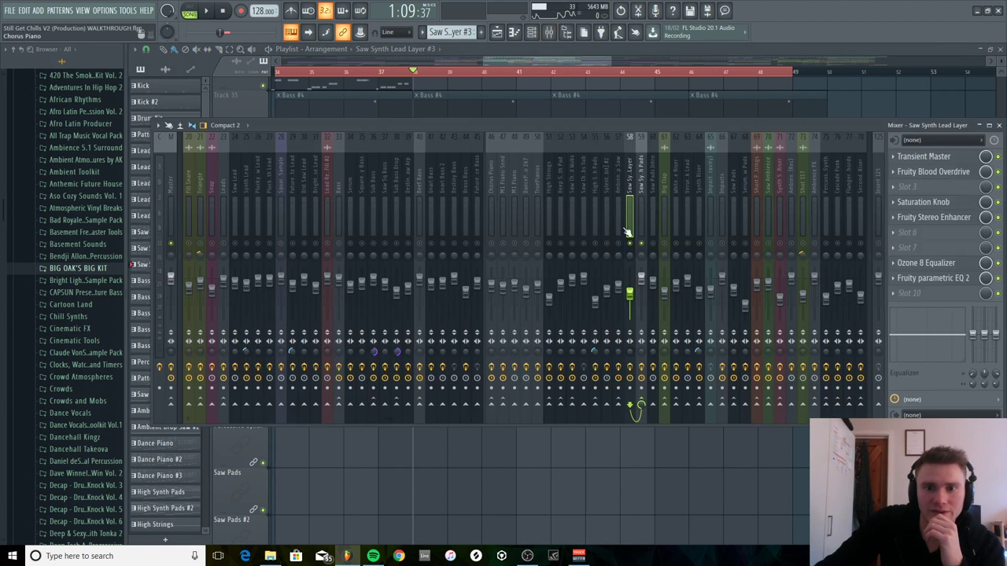
pyautogui.click(549, 32)
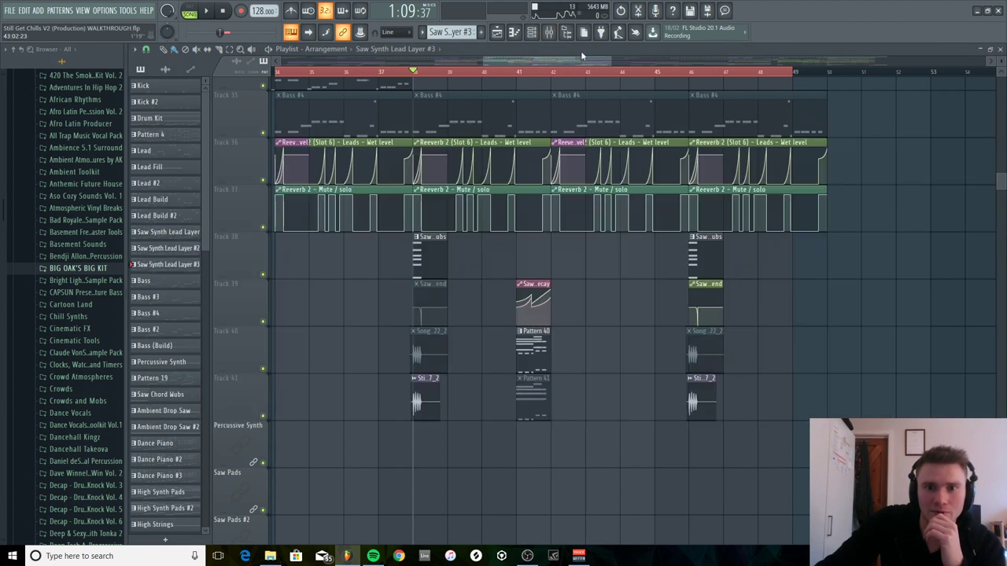
# Solo the Saw Chord Wubs track and enable the audio clip track 41 alongside it for playback from bar 38.
pyautogui.rightClick(262, 275)
pyautogui.press('space')
pyautogui.click(264, 415)
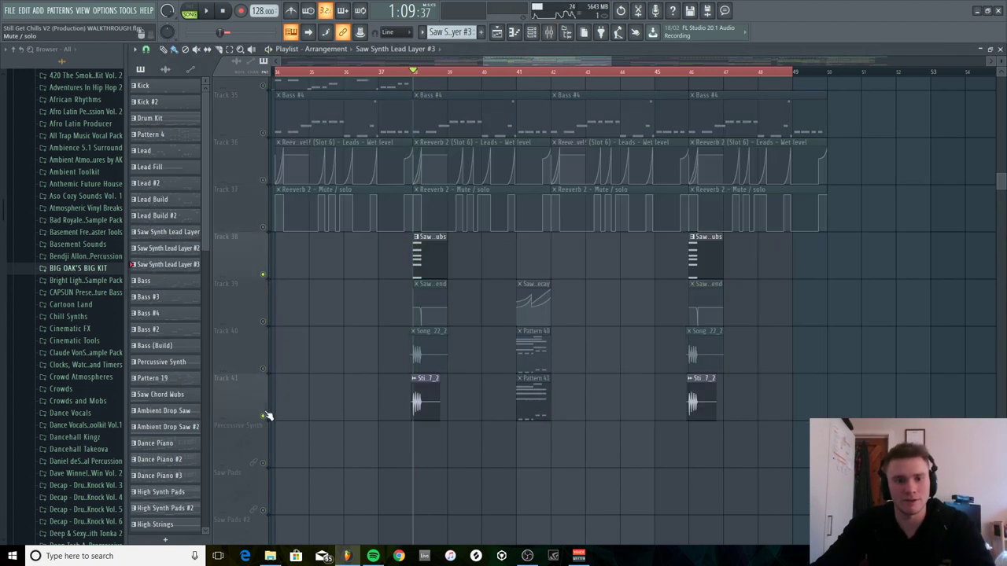
pyautogui.press('space')
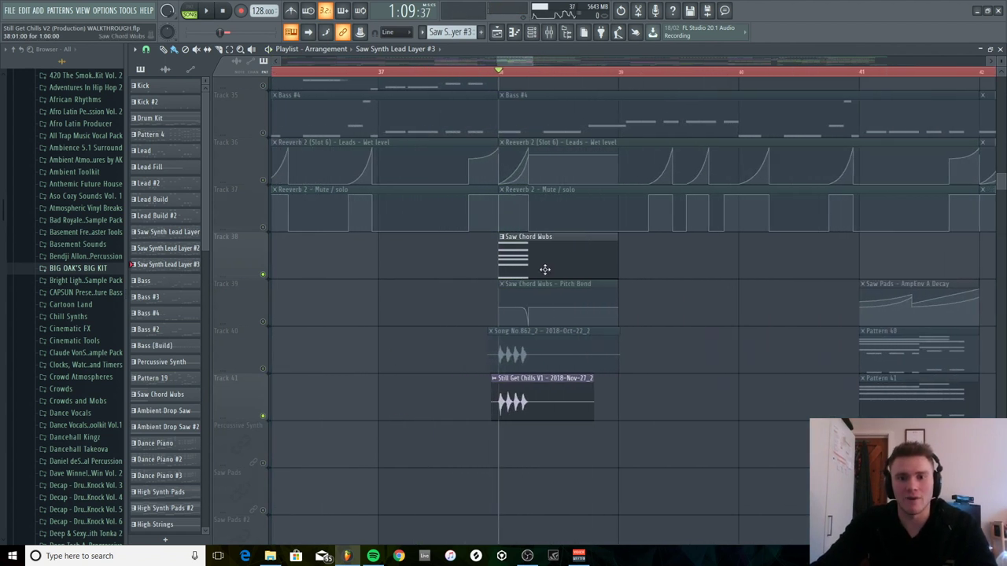
# Examine the Saw Chord Wubs pattern's notes and open its Serum synth from the channel rack.
pyautogui.doubleClick(519, 263)
pyautogui.click(1001, 49)
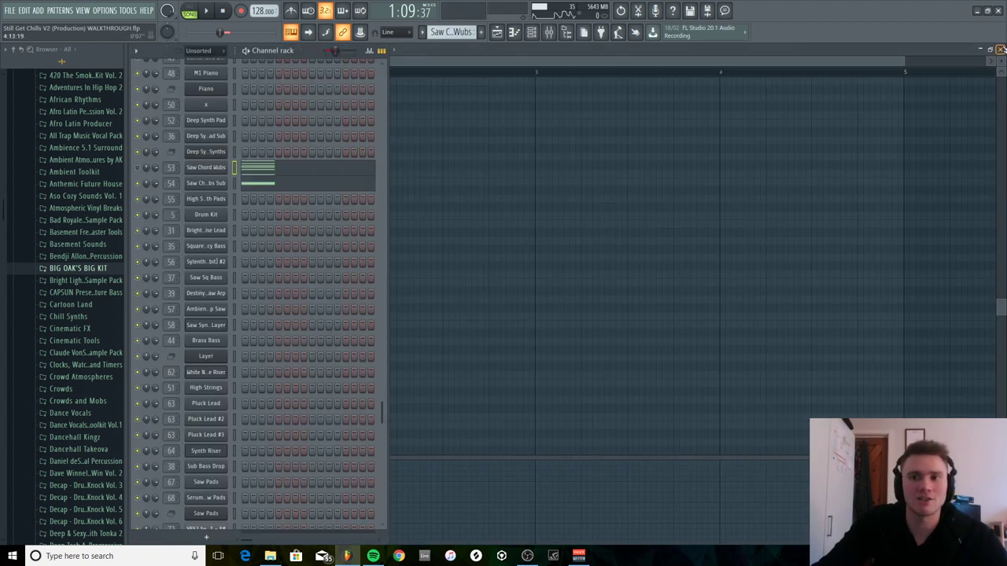
pyautogui.click(206, 169)
pyautogui.click(158, 138)
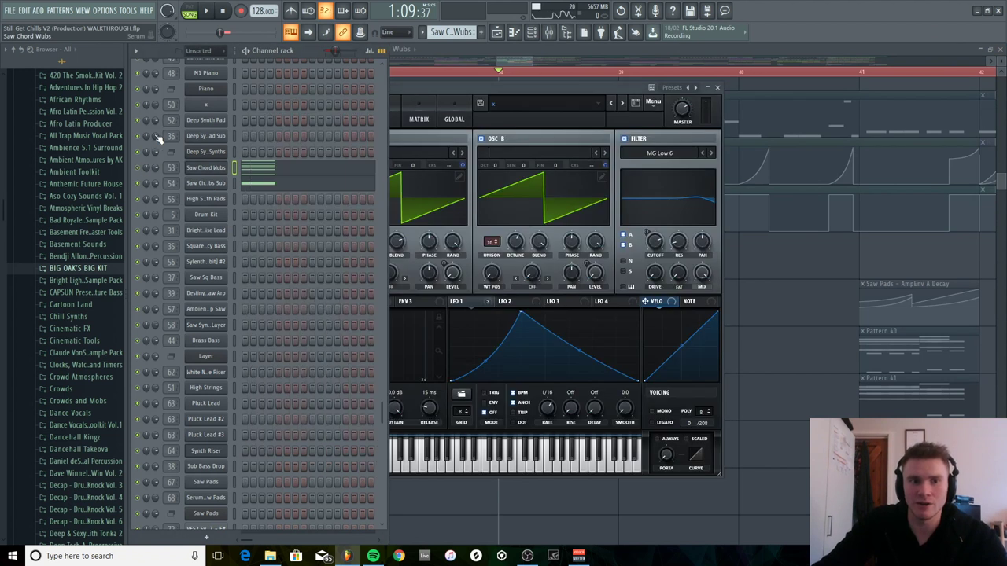
# Preview the Saw Chord Wubs pattern in pattern mode, and mute track 41 with the song position at bar 38.
pyautogui.click(191, 9)
pyautogui.press('space')
pyautogui.click(514, 60)
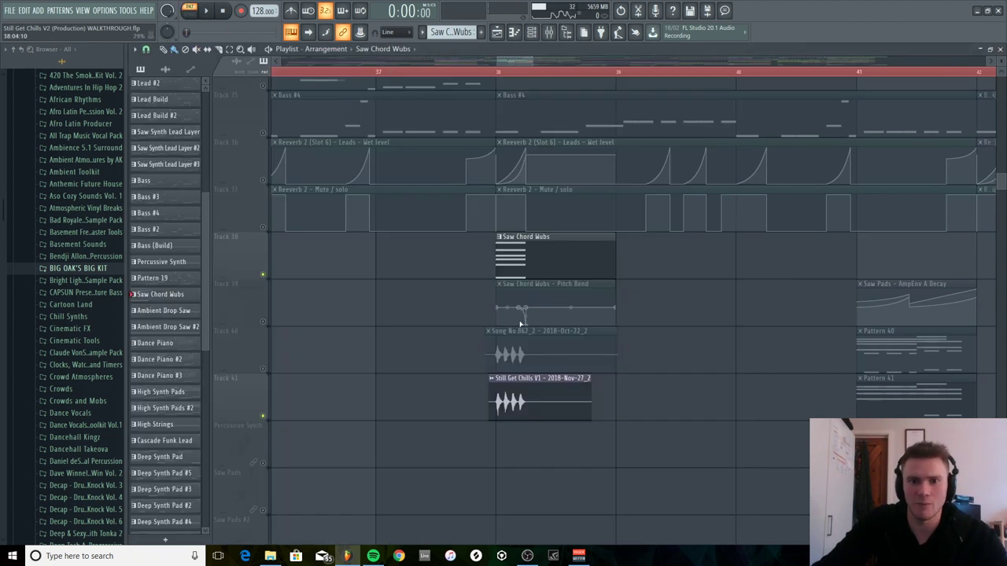
pyautogui.click(263, 416)
pyautogui.click(506, 75)
# Examine the Saw Chord Wubs Serum patch while playing test notes.
pyautogui.click(1000, 49)
pyautogui.click(201, 172)
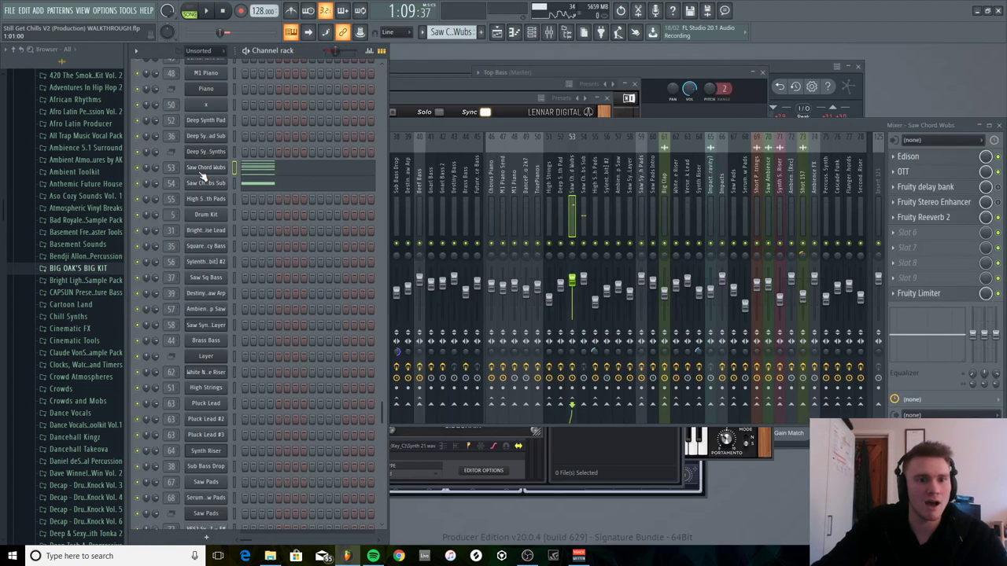
pyautogui.click(199, 171)
pyautogui.press('n')
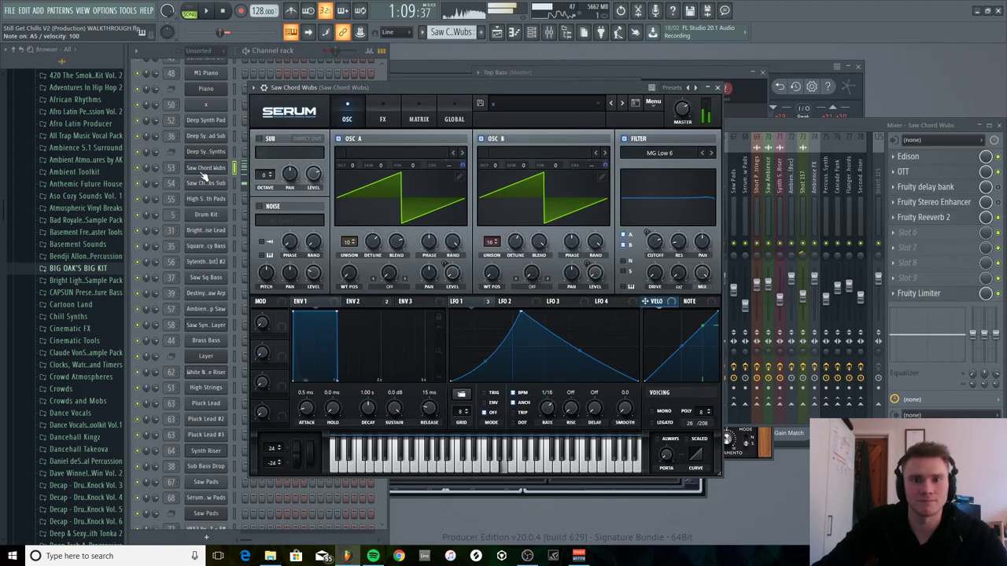
pyautogui.press('n')
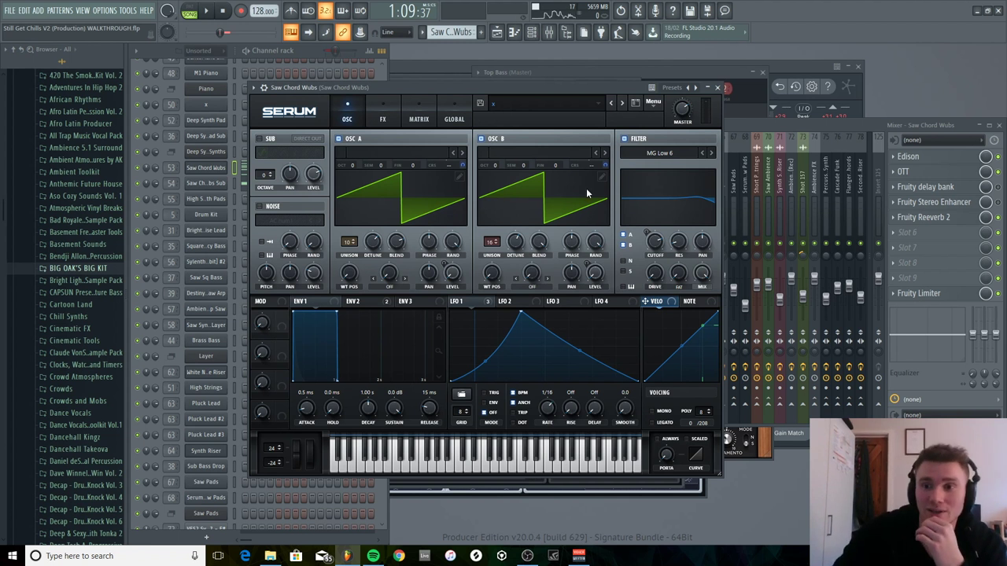
# Examine the OTT compressor on the Saw Chord Wubs mixer track while playing a note.
pyautogui.click(819, 127)
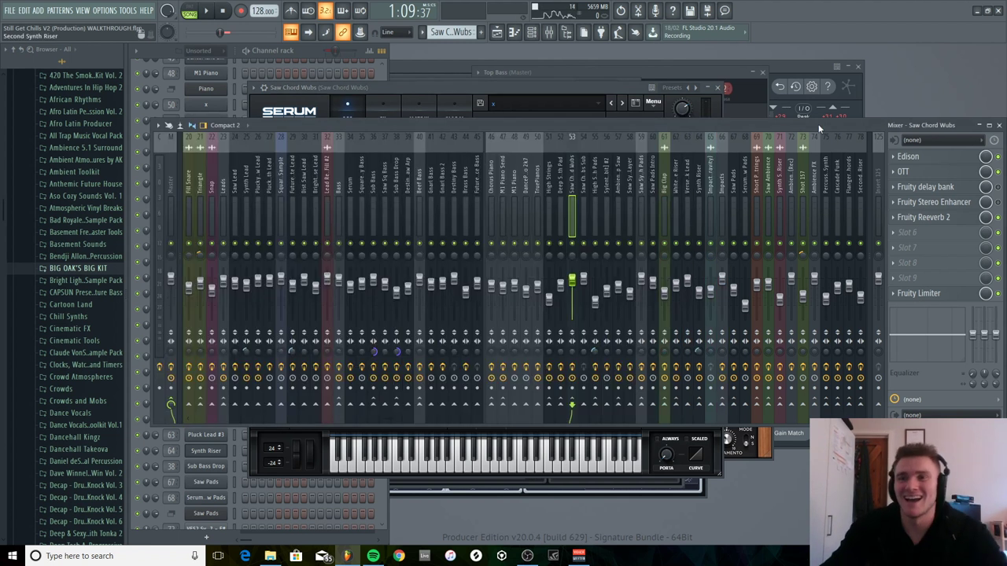
pyautogui.click(907, 172)
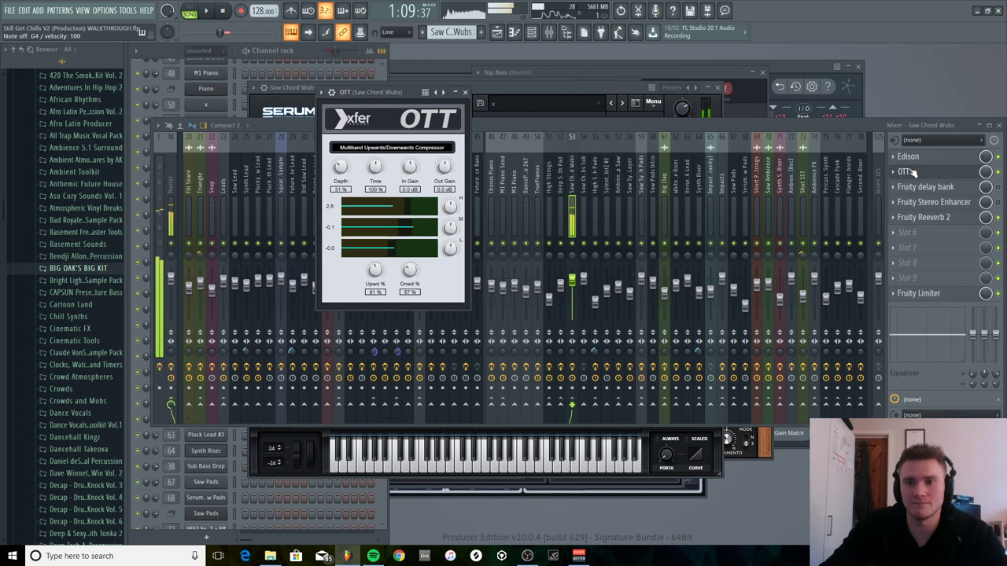
pyautogui.press('F6')
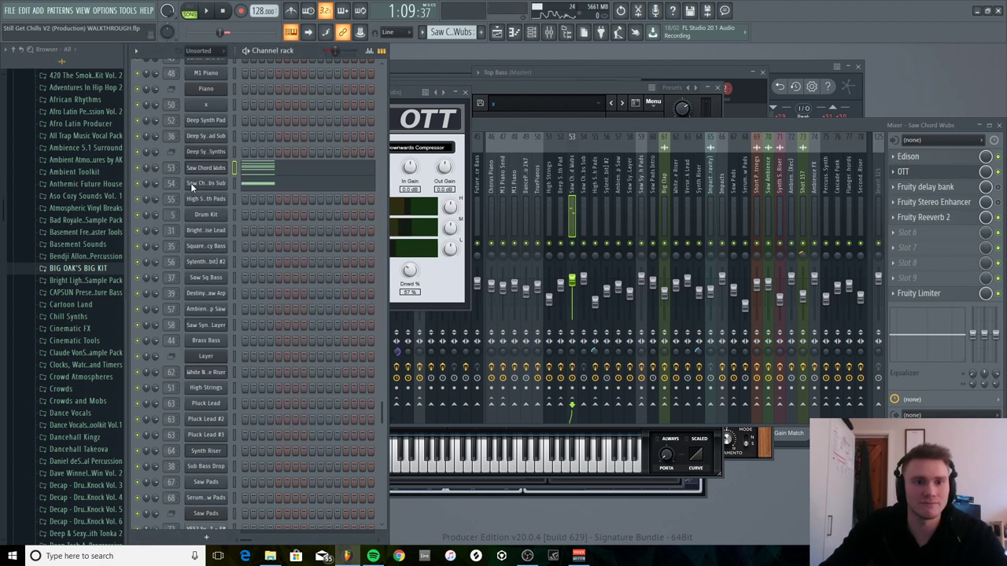
# Examine the Saw Chord Wubs Sub channel's Serum patch and its mixer routing.
pyautogui.click(218, 187)
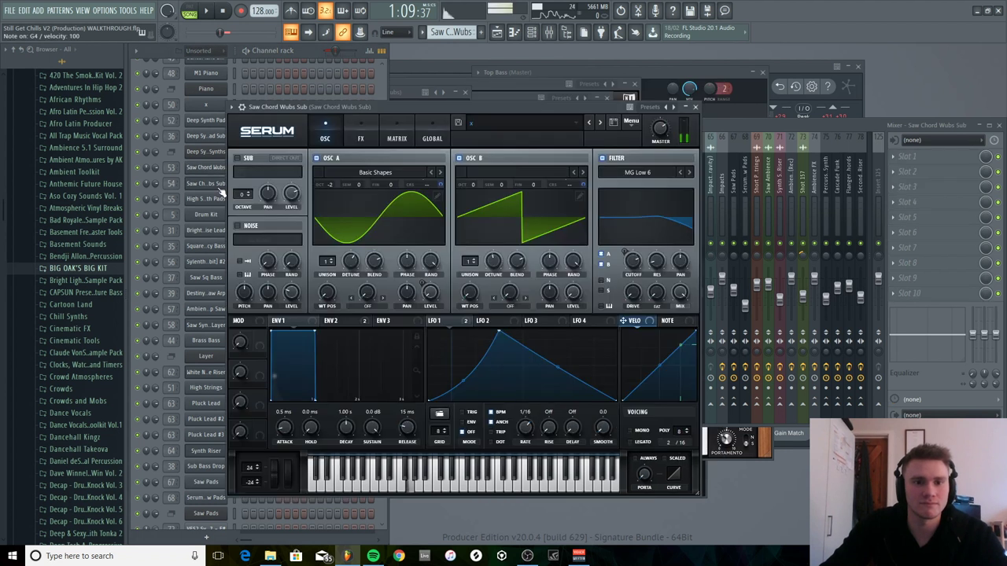
pyautogui.click(730, 131)
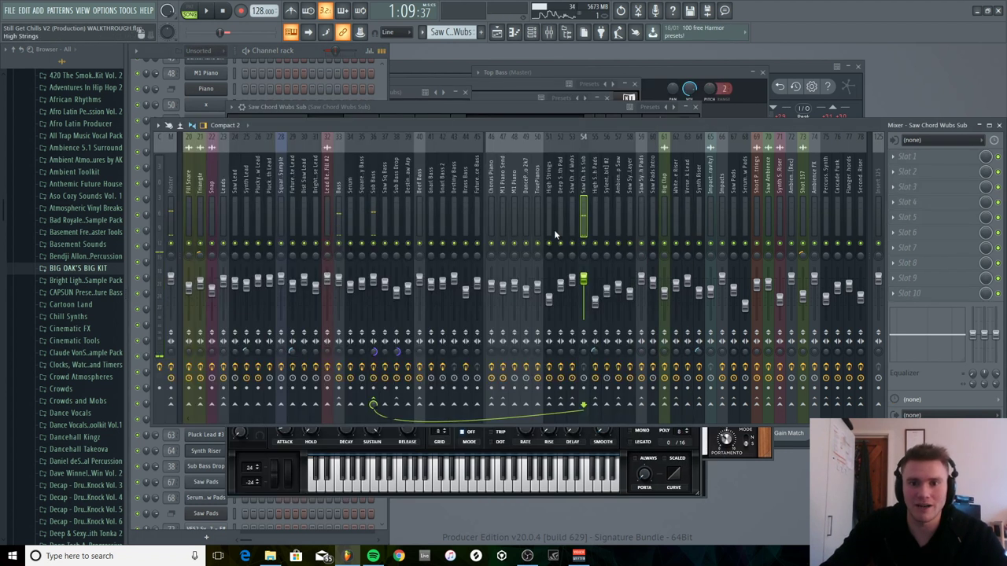
pyautogui.press('F5')
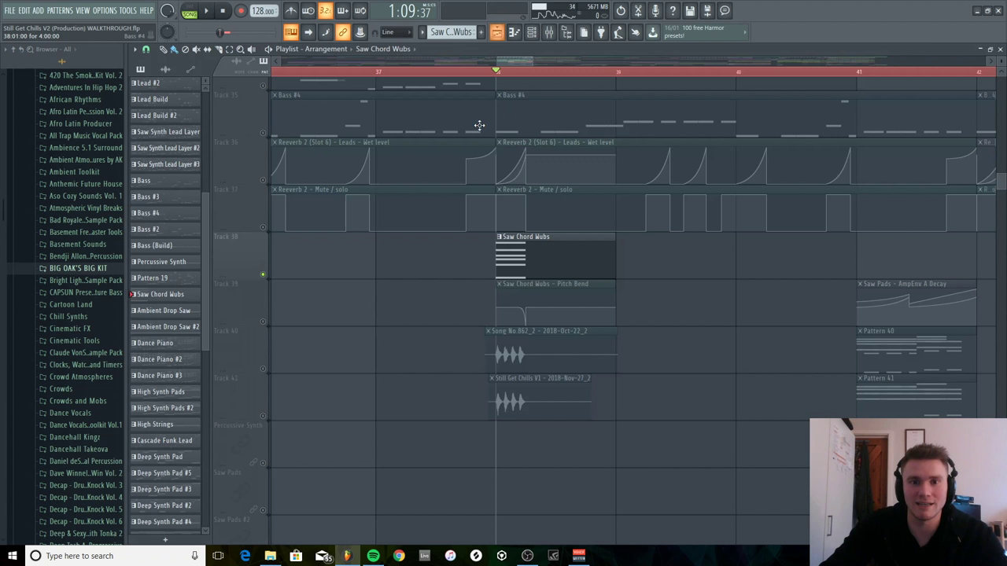
pyautogui.click(999, 49)
pyautogui.press('F6')
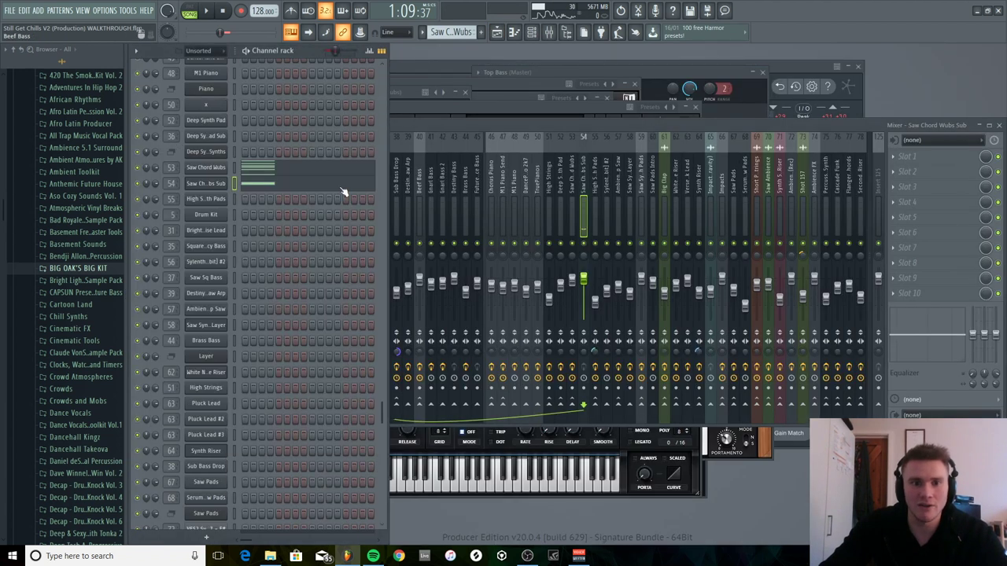
# Unmute the audio clip track 41 in the playlist and play it together with Saw Chord Wubs from bar 38.
pyautogui.click(502, 34)
pyautogui.click(262, 417)
pyautogui.press('space')
pyautogui.press('space')
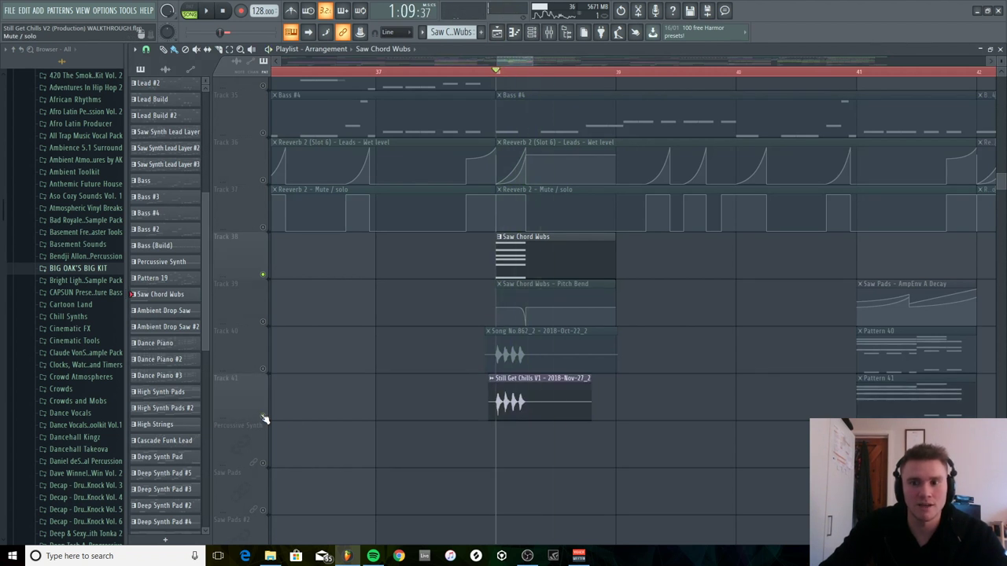
# Restore all muted playlist tracks and play the full arrangement from bar 38.
pyautogui.rightClick(263, 416)
pyautogui.rightClick(263, 416)
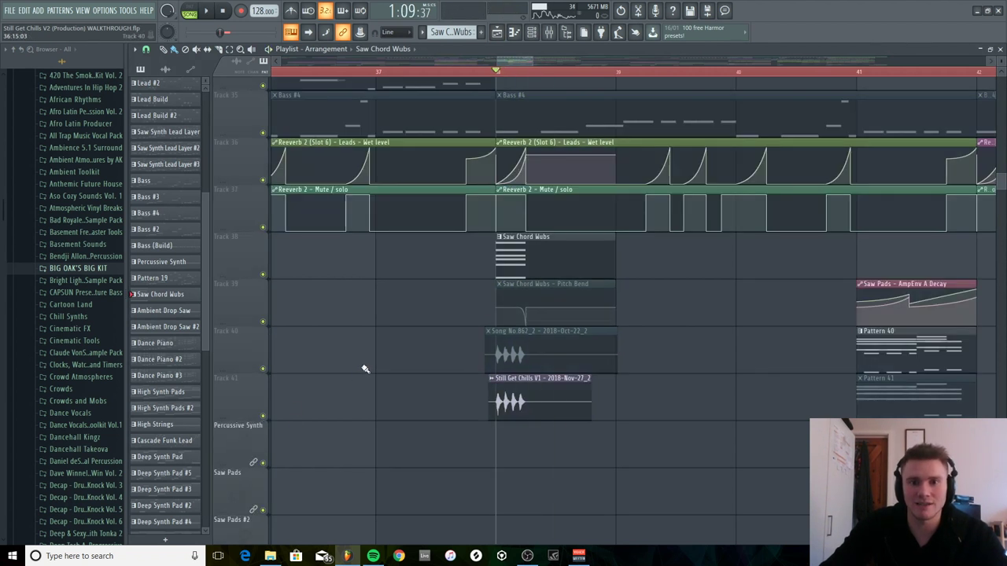
pyautogui.press('space')
pyautogui.keyDown('ctrl'); pyautogui.rightClick(608, 330); pyautogui.keyUp('ctrl')
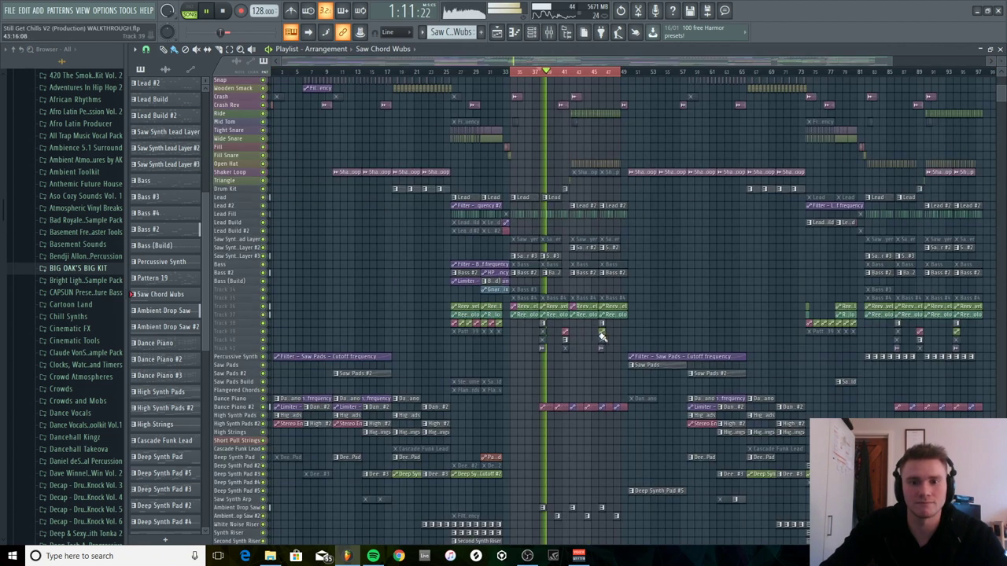
pyautogui.press('space')
# Isolate the Ambient Drop Saw, Ambient Drop Saw #2 and Dance Piano #2 tracks in the playlist and play them from bar 38.
pyautogui.scroll(-2, 566, 360)
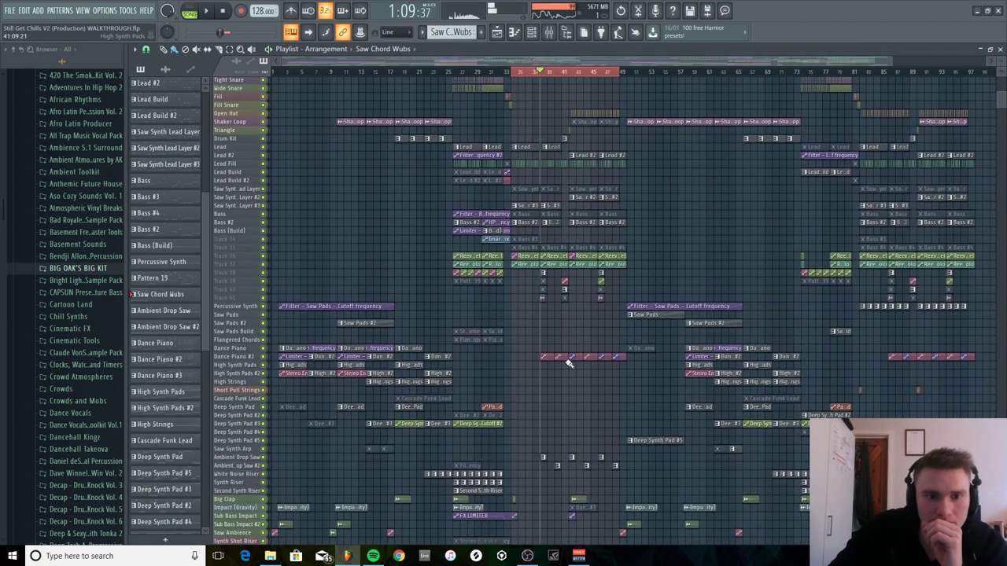
pyautogui.scroll(-1, 418, 353)
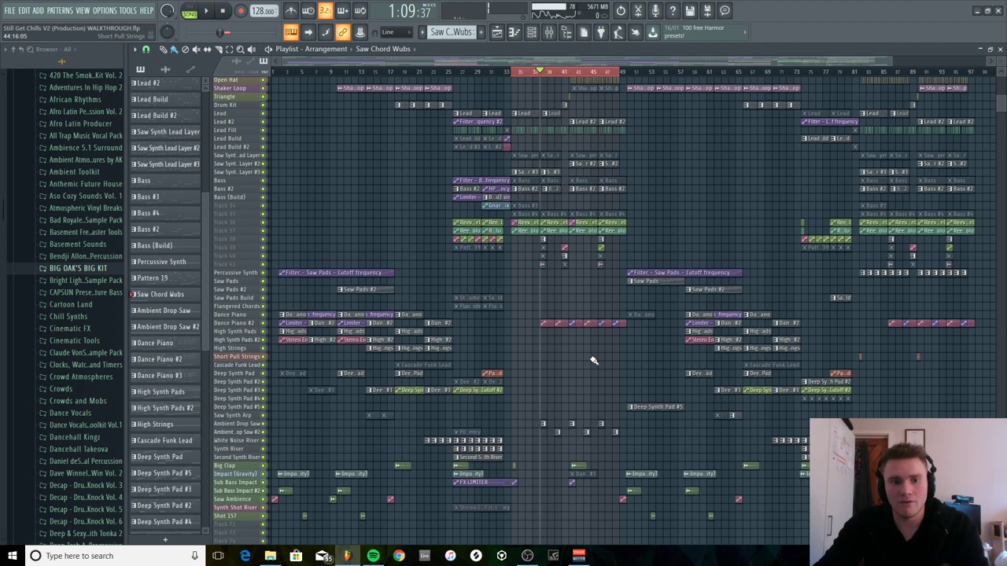
pyautogui.scroll(3, 594, 360)
pyautogui.moveTo(1001, 58)
pyautogui.mouseDown()
pyautogui.moveTo(1001, 79)
pyautogui.moveTo(999, 51)
pyautogui.mouseUp()
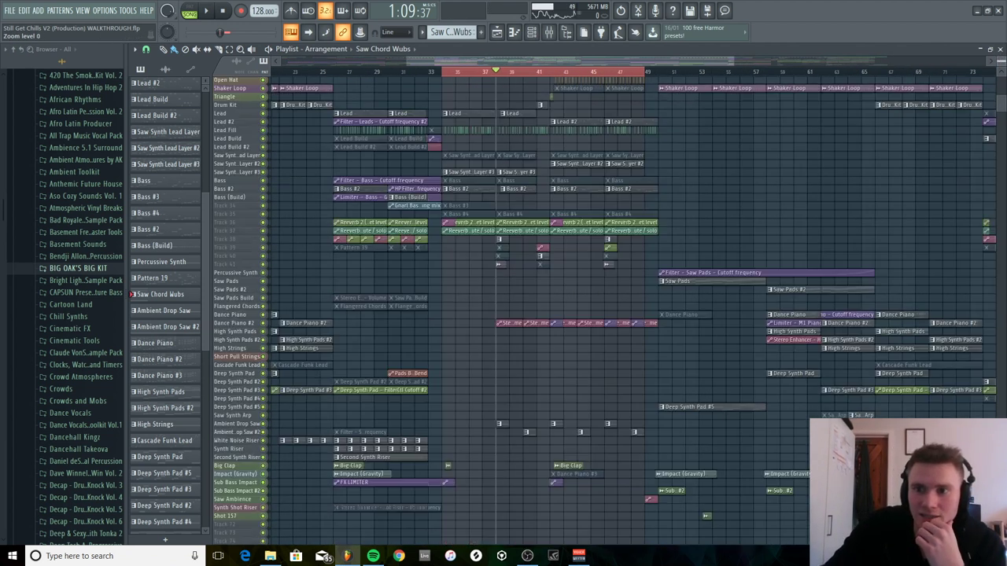
pyautogui.scroll(-5, 1004, 94)
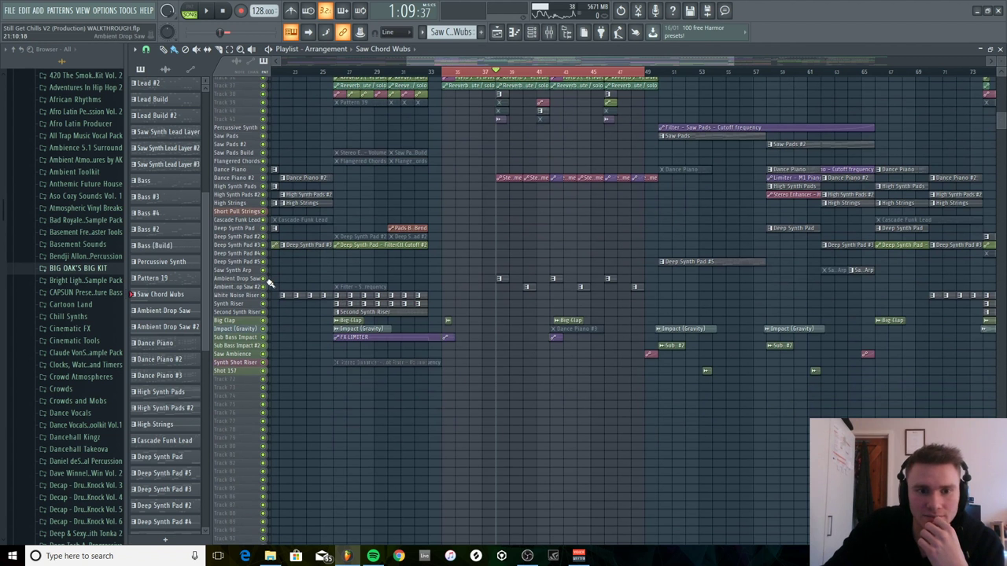
pyautogui.rightClick(264, 279)
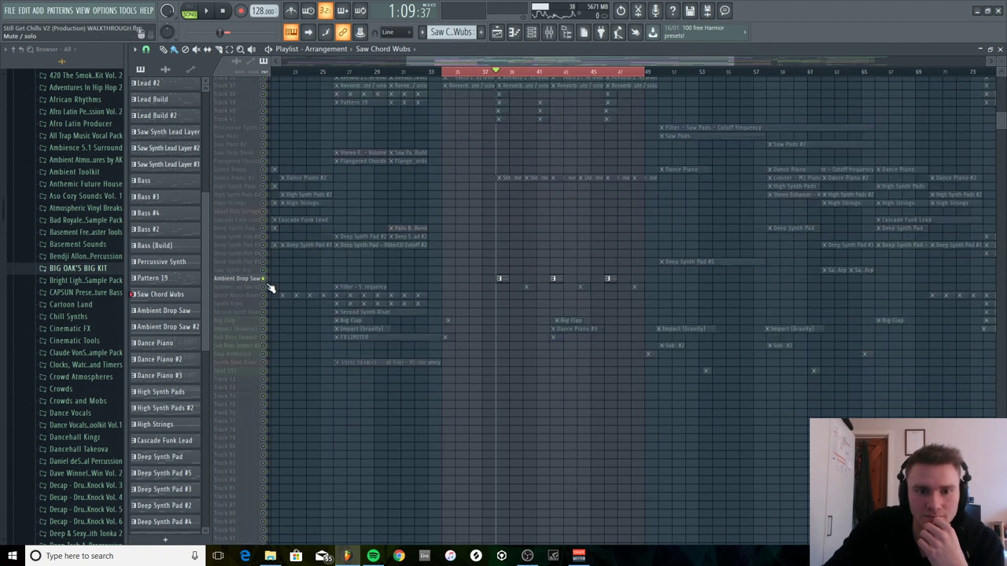
pyautogui.click(265, 178)
pyautogui.press('space')
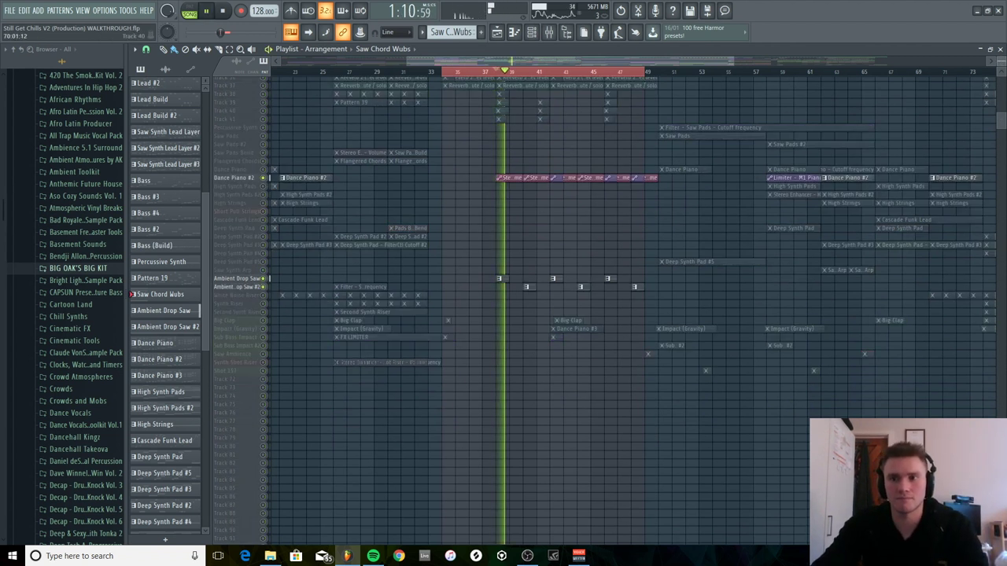
pyautogui.scroll(3, 531, 373)
pyautogui.scroll(-5, 531, 374)
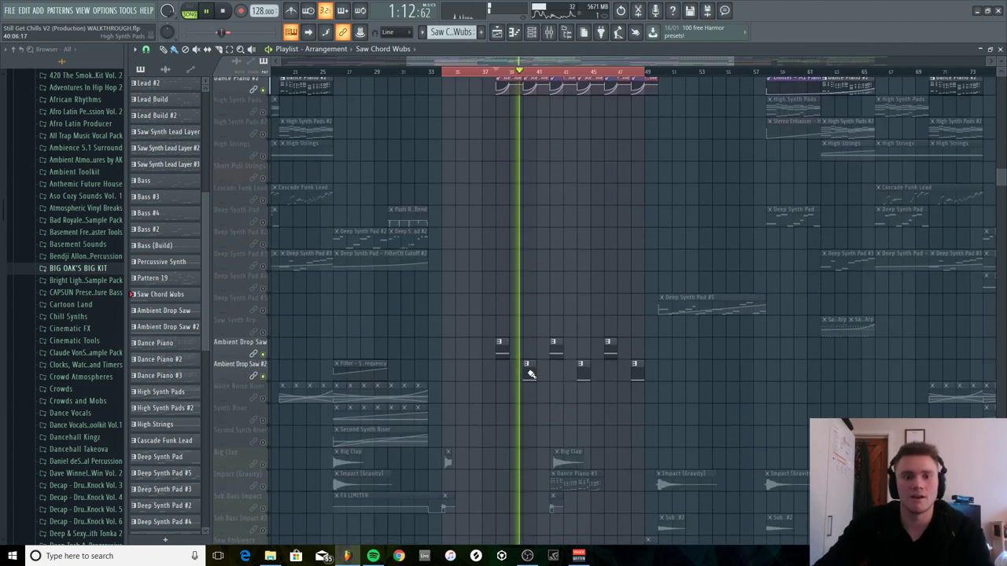
pyautogui.scroll(1, 567, 288)
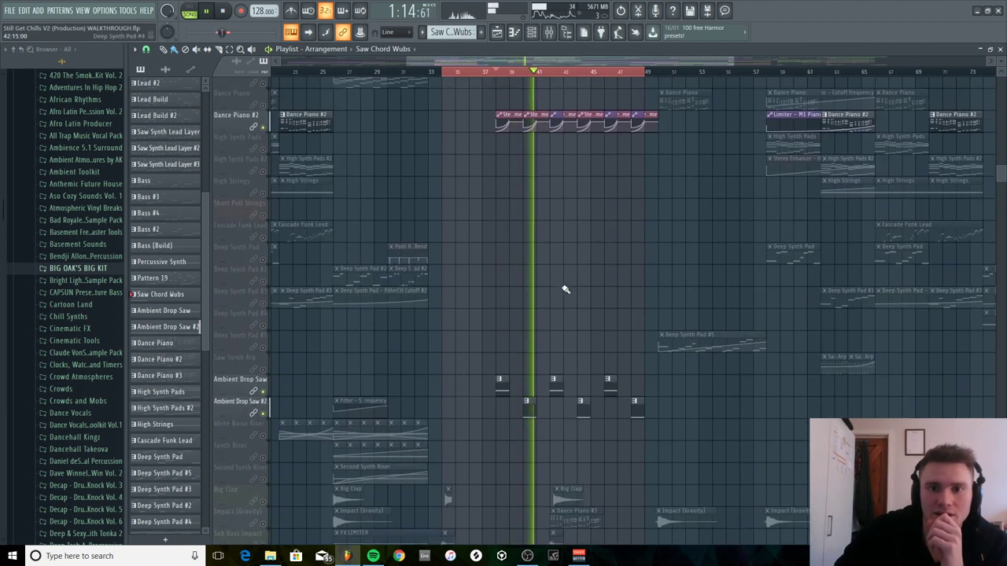
pyautogui.scroll(2, 575, 326)
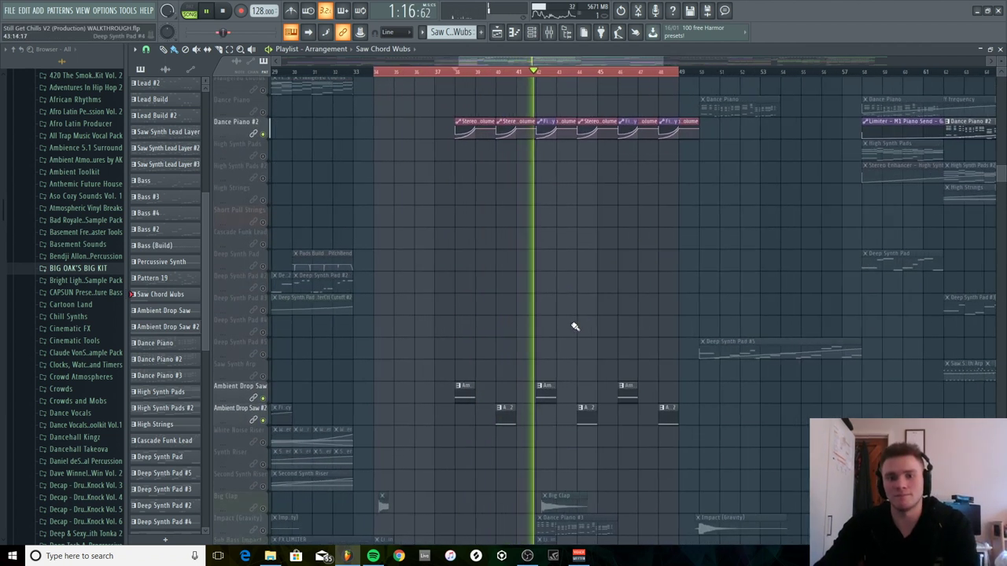
# Examine the Ambient Drop Saw pattern and its Sylenth1 patch while playing a test note.
pyautogui.doubleClick(542, 388)
pyautogui.press('Escape')
pyautogui.press('space')
pyautogui.click(203, 309)
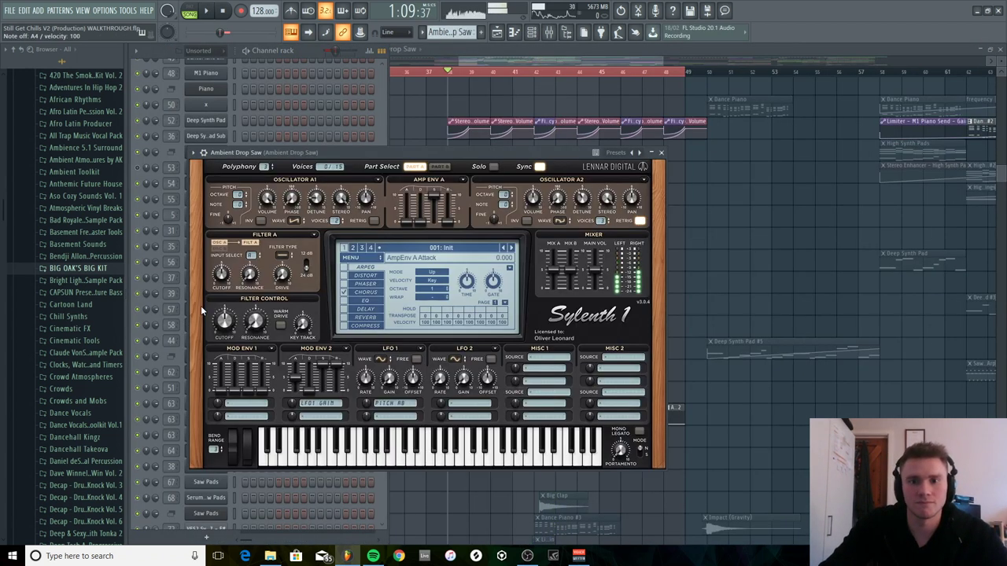
pyautogui.click(509, 57)
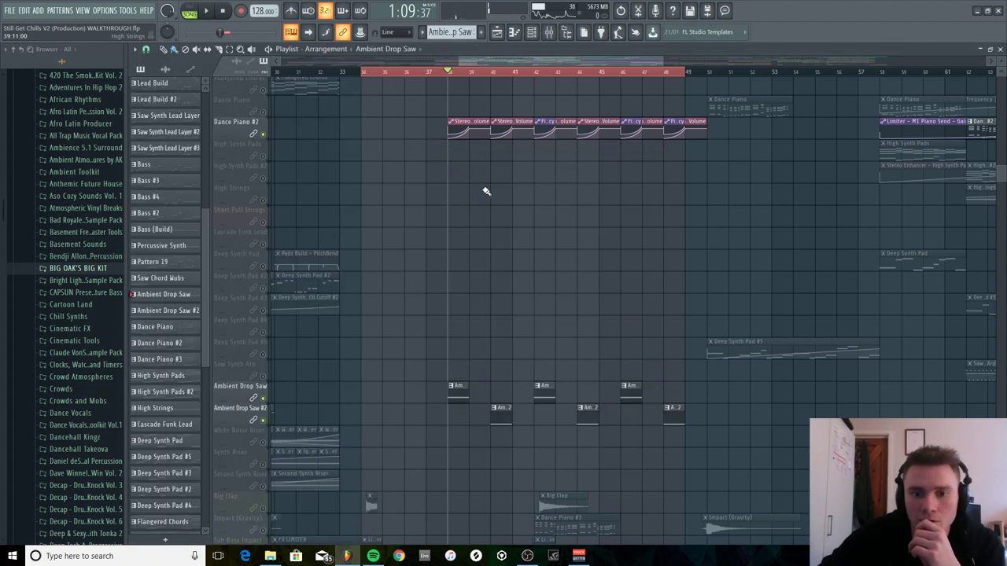
# Play the Ambient Drop Saw tracks with their stereo enhancer, filter and volume automation, and restore all playlist tracks.
pyautogui.press('space')
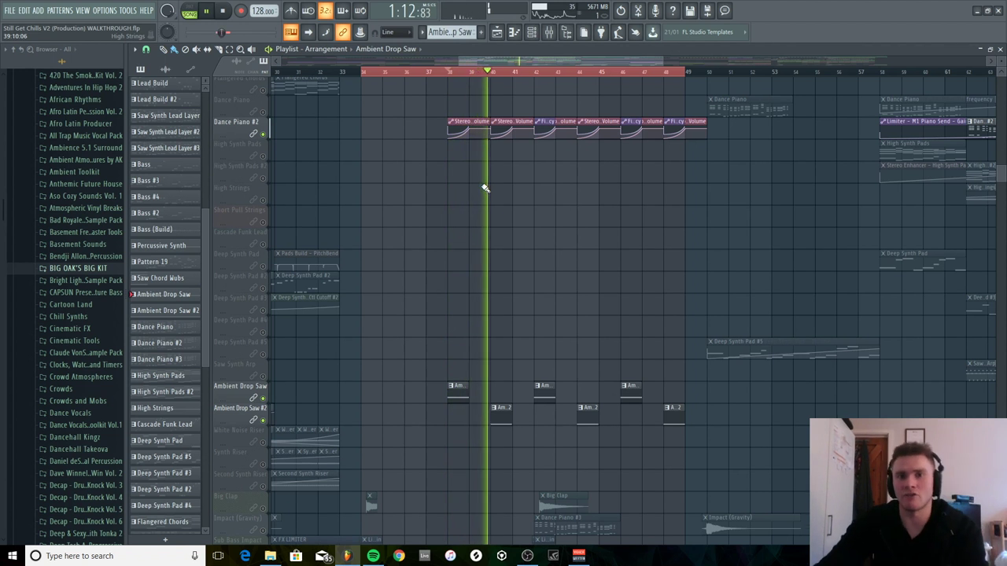
pyautogui.scroll(2, 486, 188)
pyautogui.scroll(1, 493, 178)
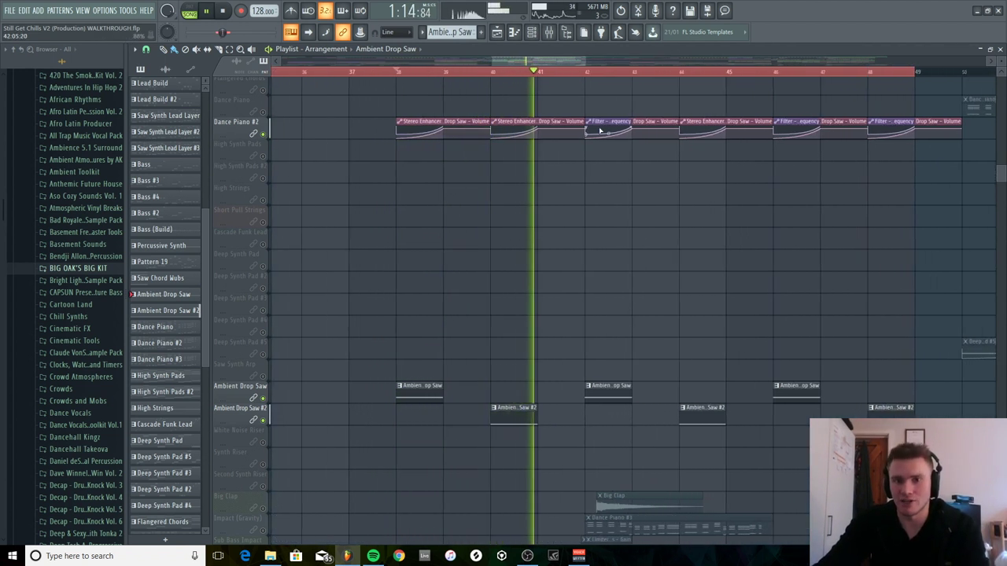
pyautogui.press('space')
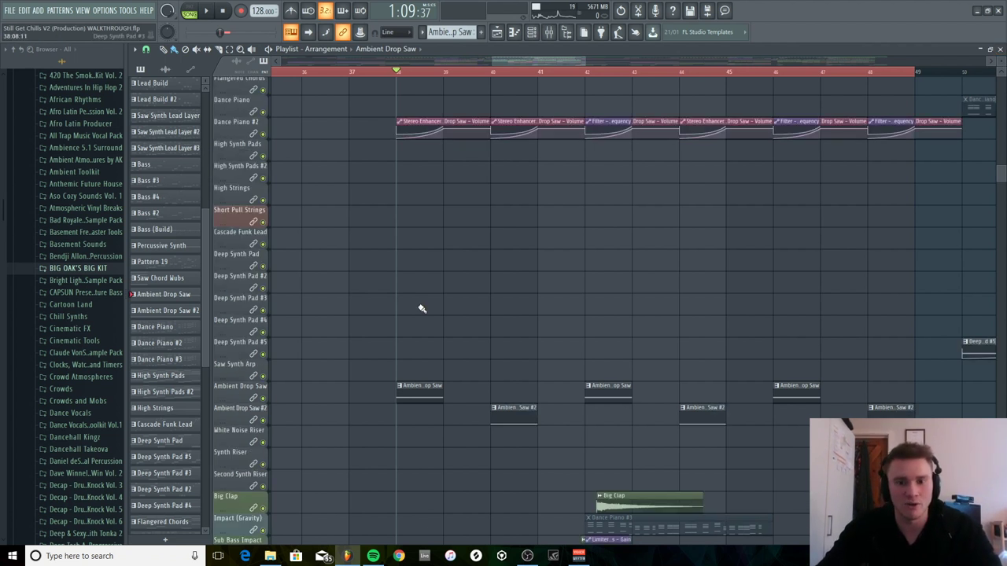
# Isolate the Kick, Kick #2, Clap, Crunch Snare and Airy Clap tracks and play them from bar 34.
pyautogui.scroll(-6, 421, 310)
pyautogui.scroll(12, 420, 311)
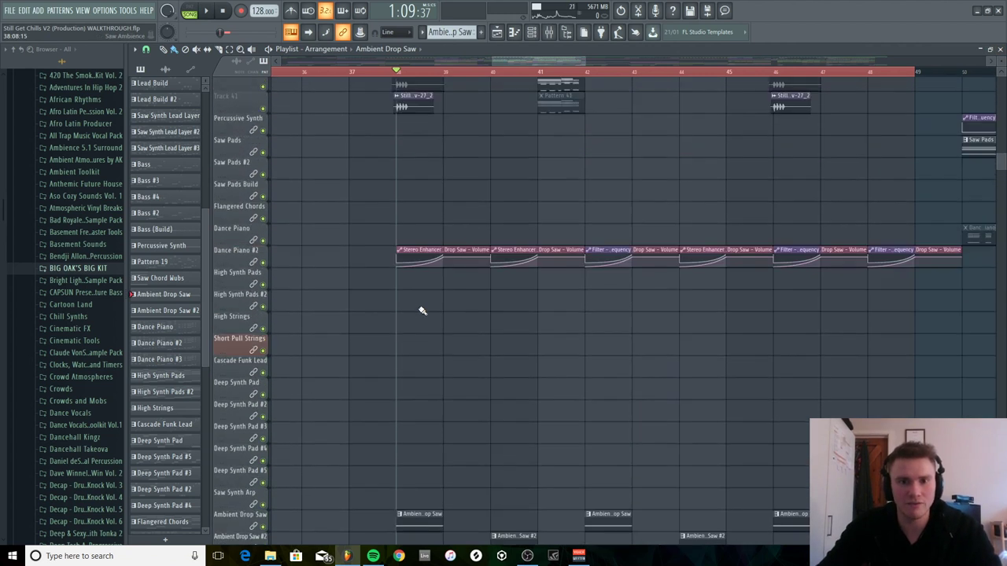
pyautogui.scroll(6, 420, 310)
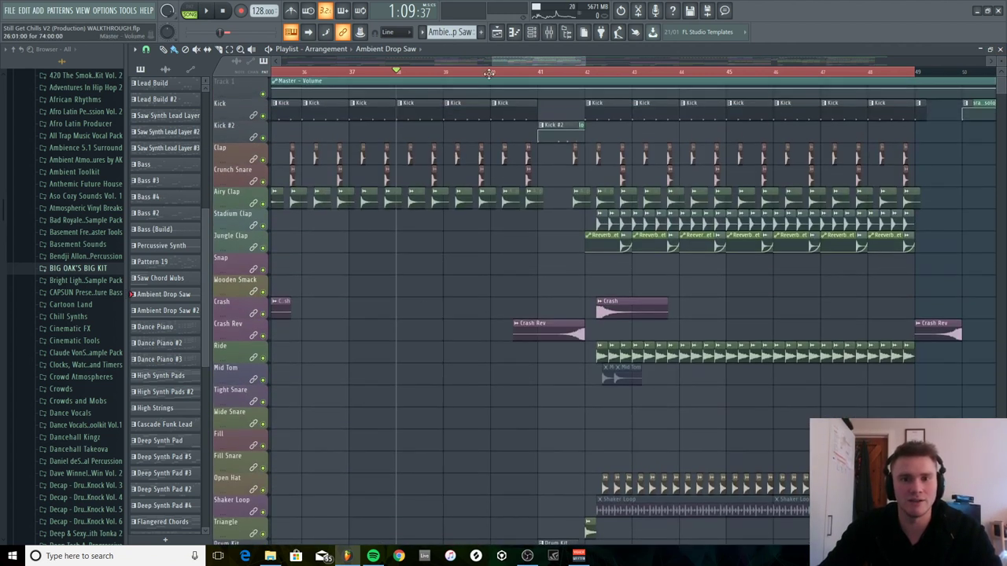
pyautogui.hscroll(-4, 503, 61)
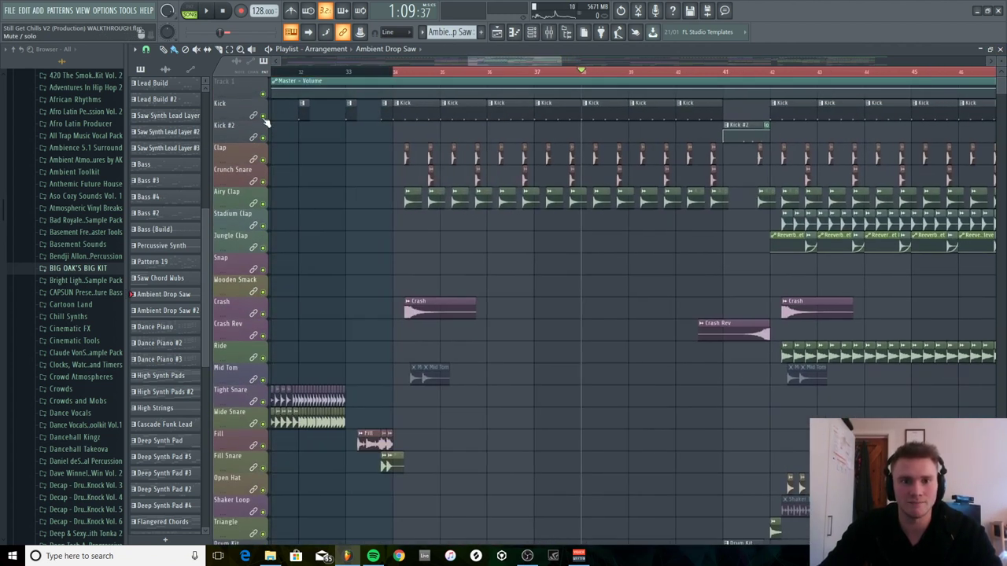
pyautogui.rightClick(264, 117)
pyautogui.click(263, 160)
pyautogui.click(263, 182)
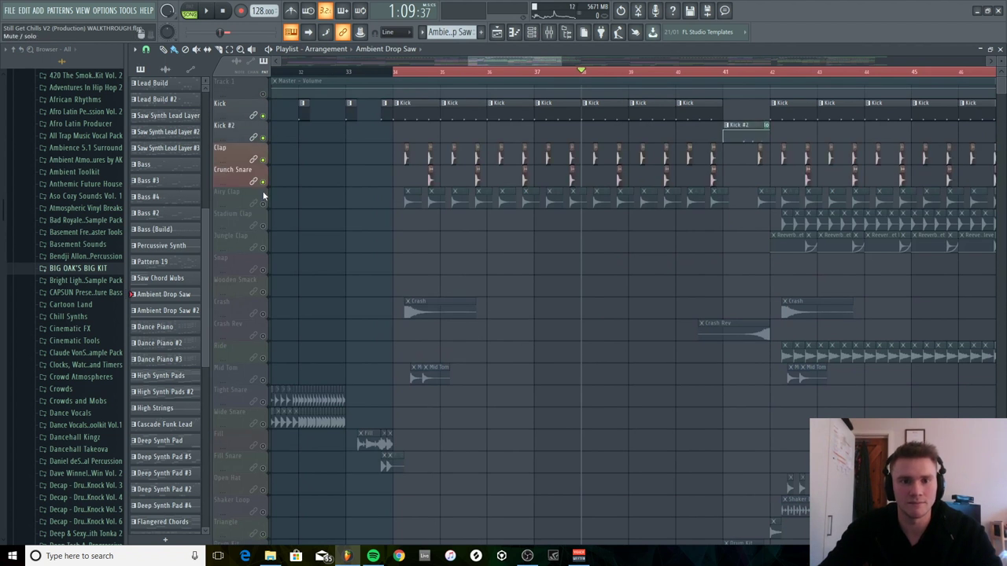
pyautogui.click(263, 204)
pyautogui.click(395, 71)
pyautogui.press('space')
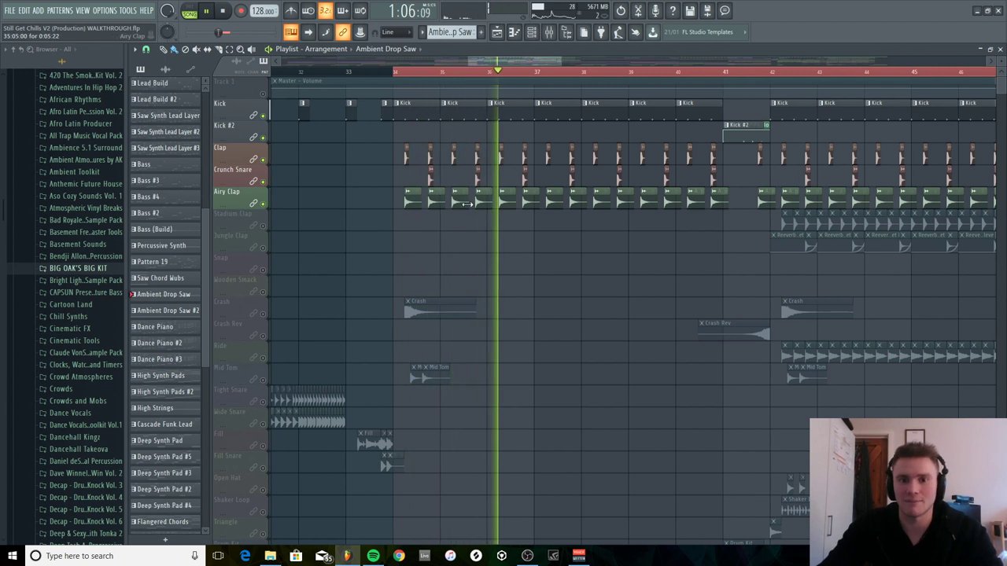
# Unmute the Crash, Mid Tom and Drum Kit tracks while the drum section plays.
pyautogui.scroll(-1, 476, 226)
pyautogui.scroll(-3, 477, 226)
pyautogui.click(263, 226)
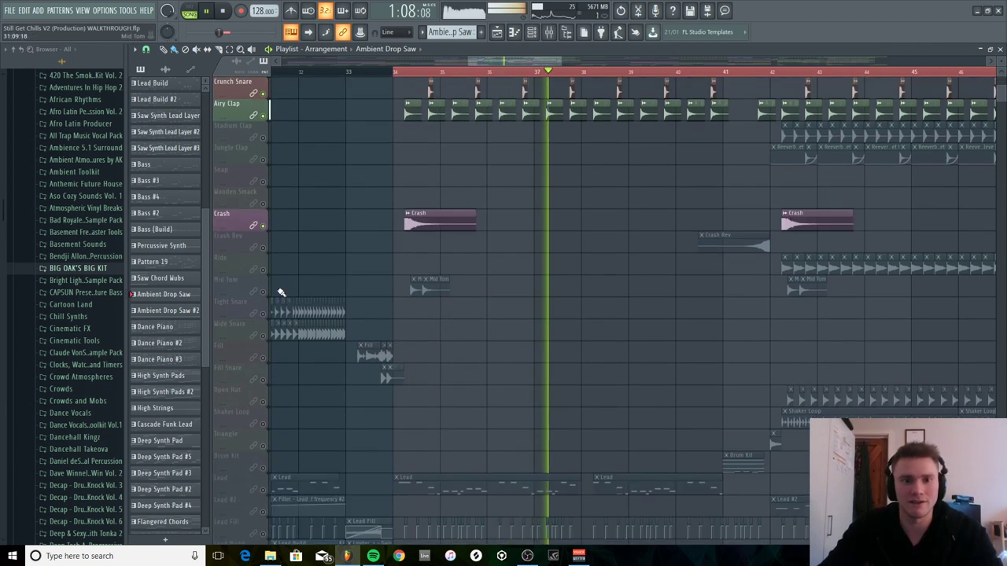
pyautogui.click(264, 293)
pyautogui.scroll(-3, 631, 272)
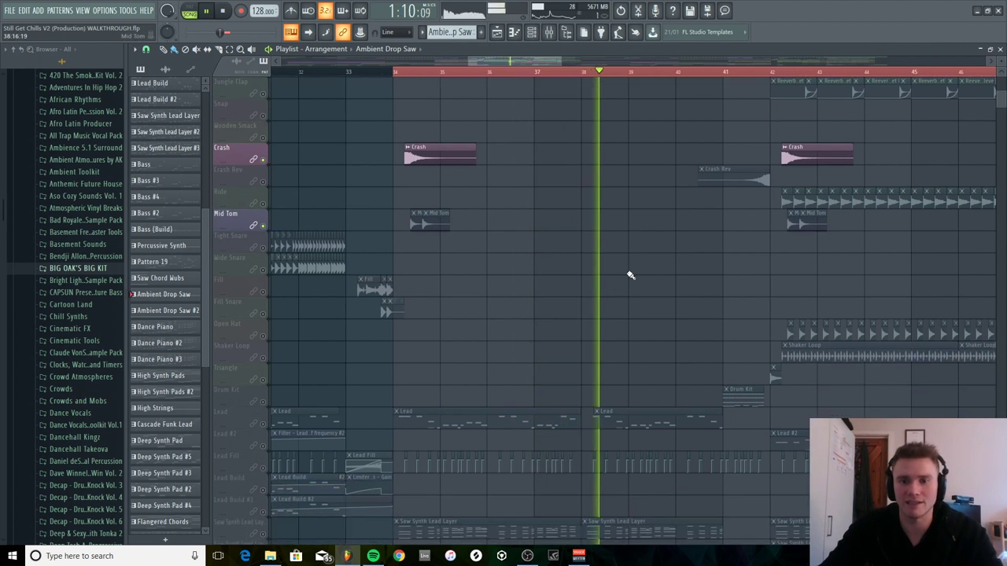
pyautogui.scroll(-2, 314, 354)
pyautogui.click(264, 358)
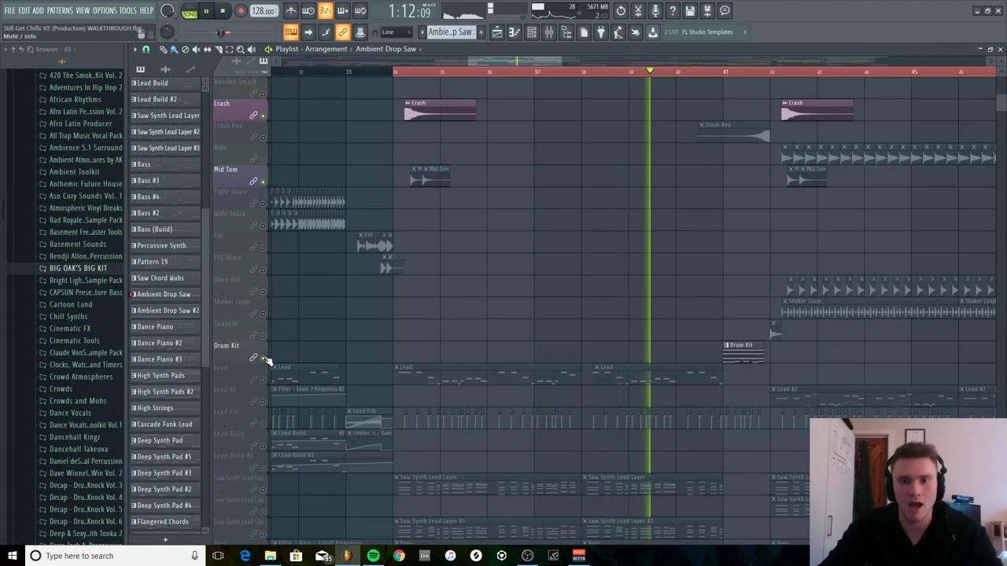
pyautogui.scroll(9, 705, 251)
pyautogui.scroll(-6, 739, 330)
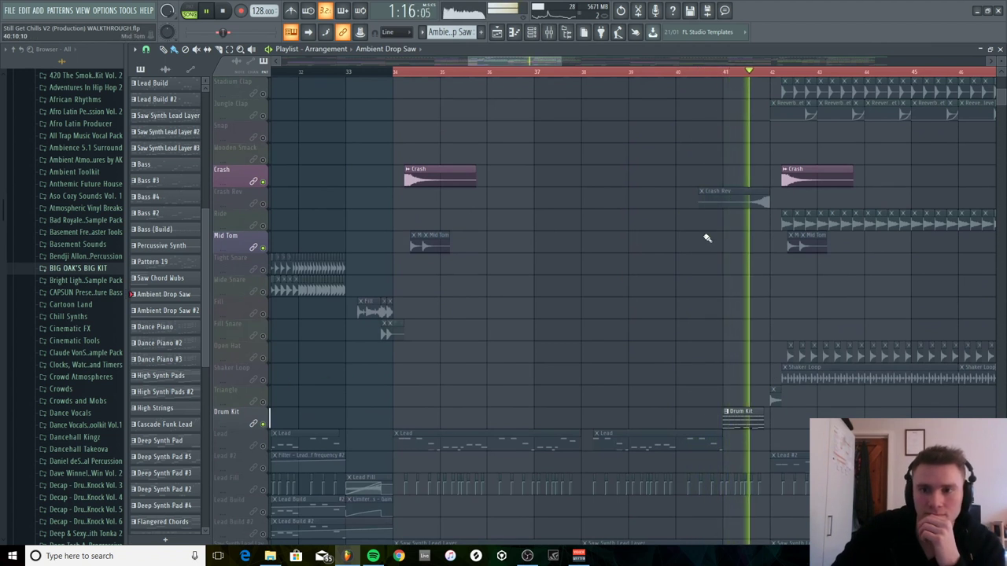
# Unmute the Stadium Clap track and play the drums from bar 42.
pyautogui.click(774, 72)
pyautogui.scroll(5, 880, 203)
pyautogui.press('space')
pyautogui.moveTo(511, 62); pyautogui.dragTo(588, 62)
pyautogui.click(263, 203)
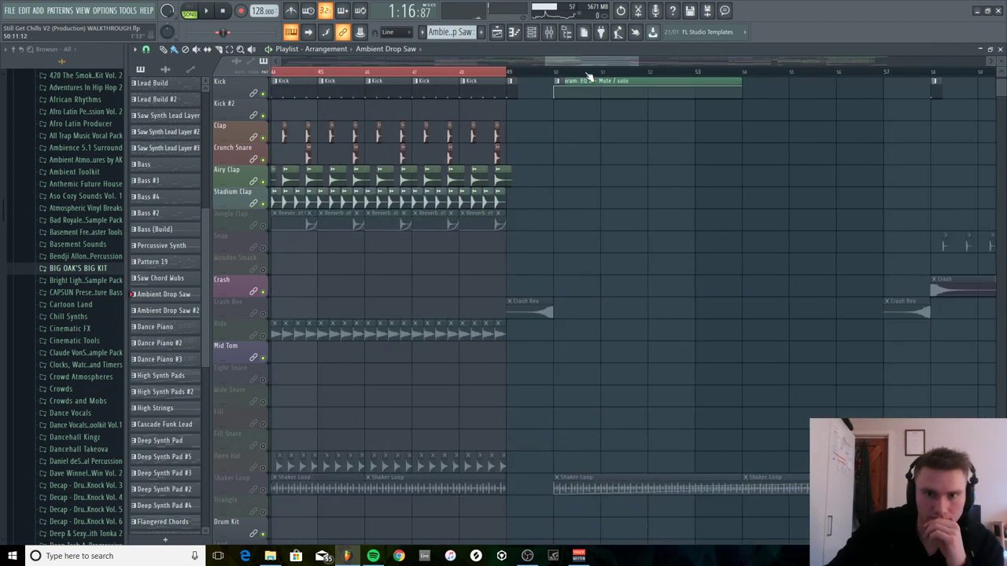
pyautogui.moveTo(566, 61); pyautogui.dragTo(524, 62)
pyautogui.press('space')
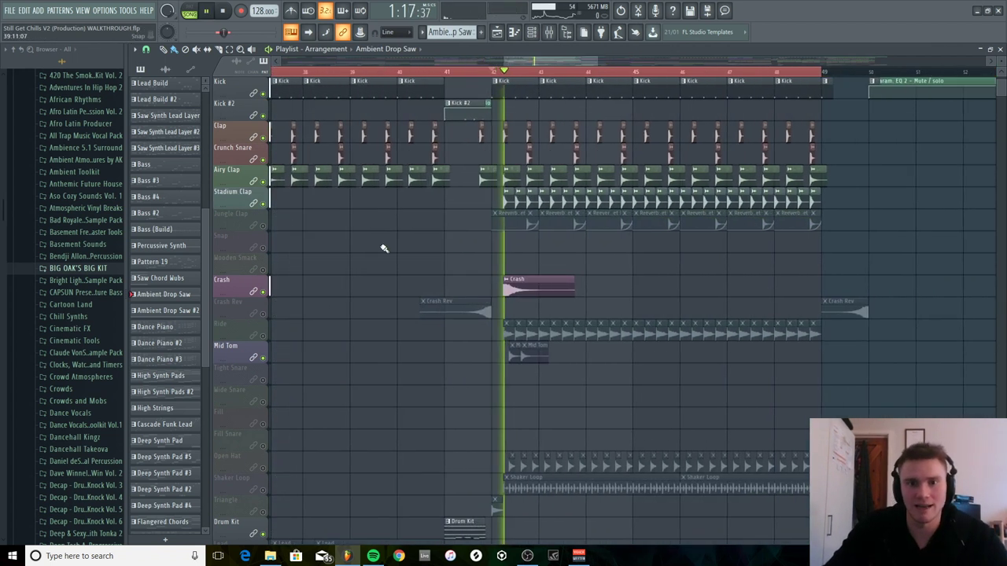
# Add the Ride, Jungle Clap, Open Hat and Shaker Loop tracks to the playing drums by unmuting them.
pyautogui.click(263, 335)
pyautogui.click(263, 225)
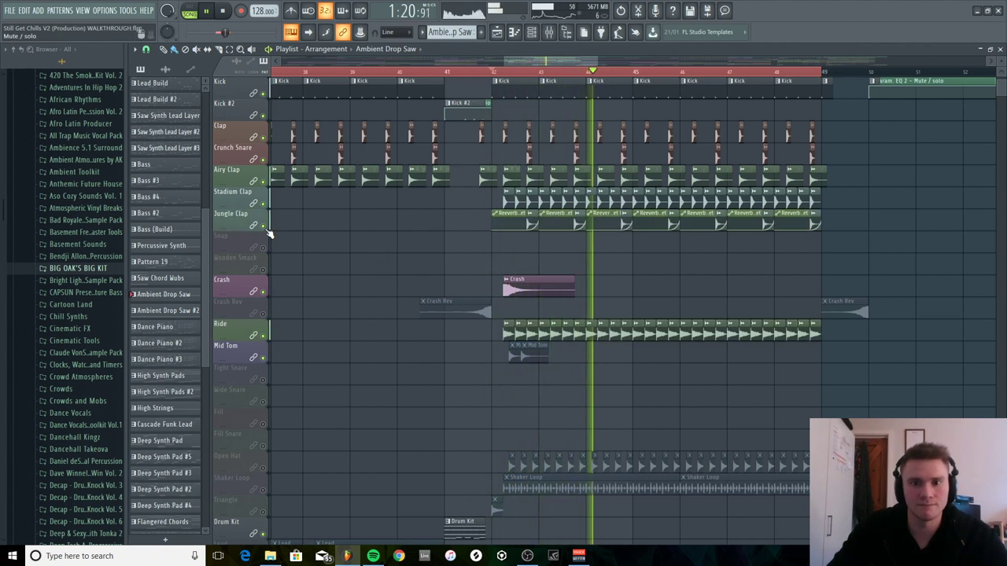
pyautogui.scroll(-3, 385, 268)
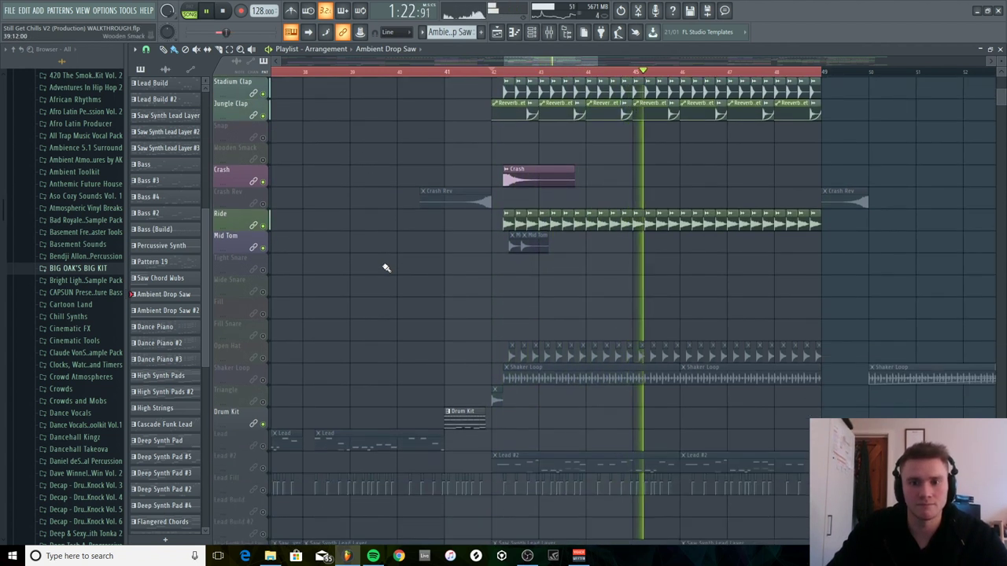
pyautogui.click(263, 357)
pyautogui.click(263, 379)
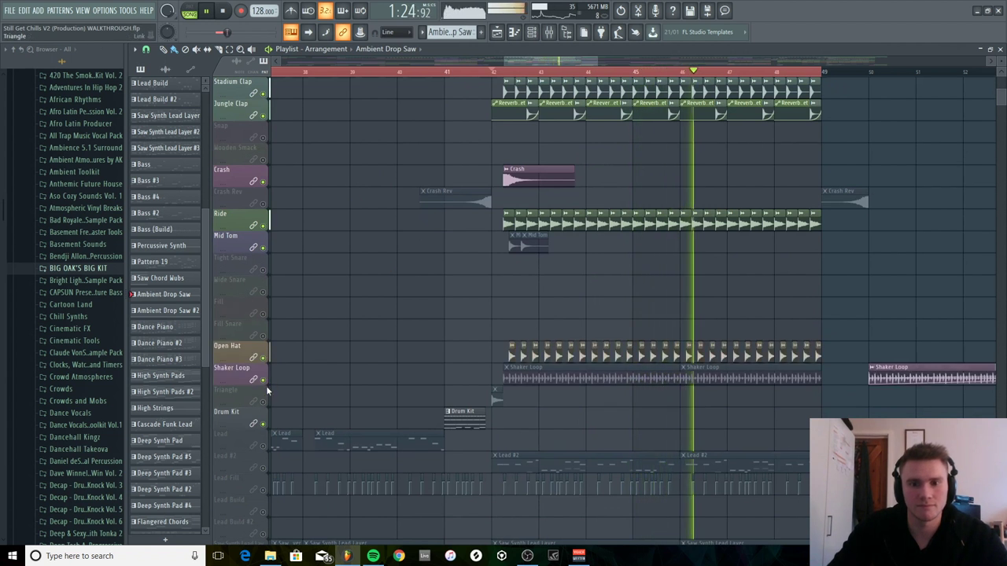
# Unmute the Triangle track and replay the full drum layers from bar 42.
pyautogui.click(263, 401)
pyautogui.click(493, 72)
pyautogui.press('space')
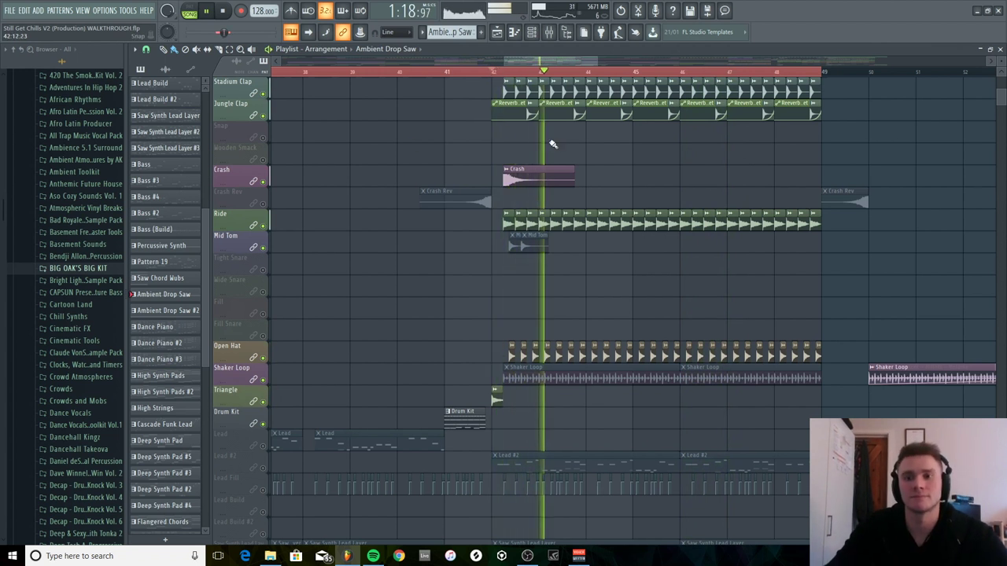
pyautogui.scroll(3, 666, 261)
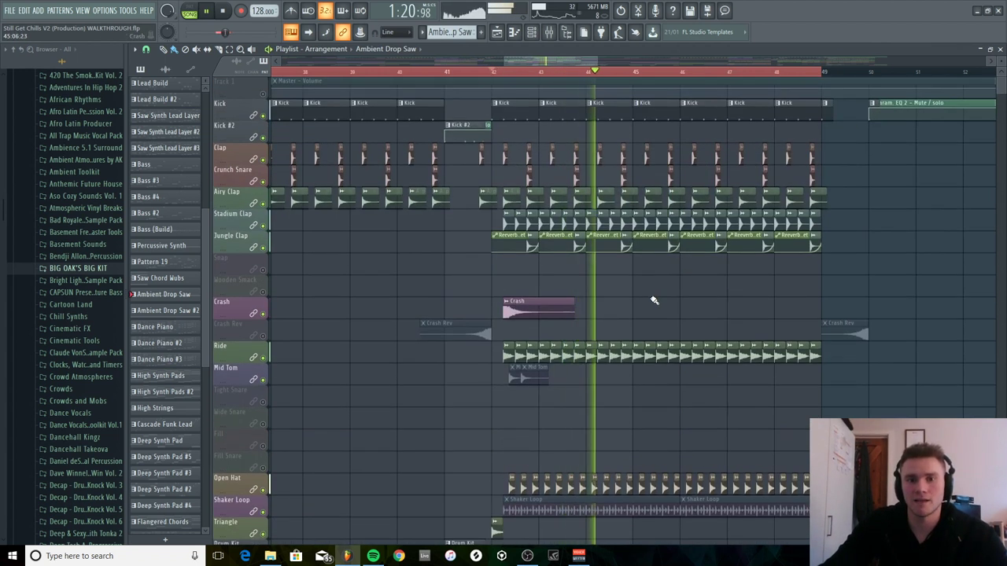
pyautogui.scroll(-6, 657, 283)
pyautogui.scroll(-2, 653, 299)
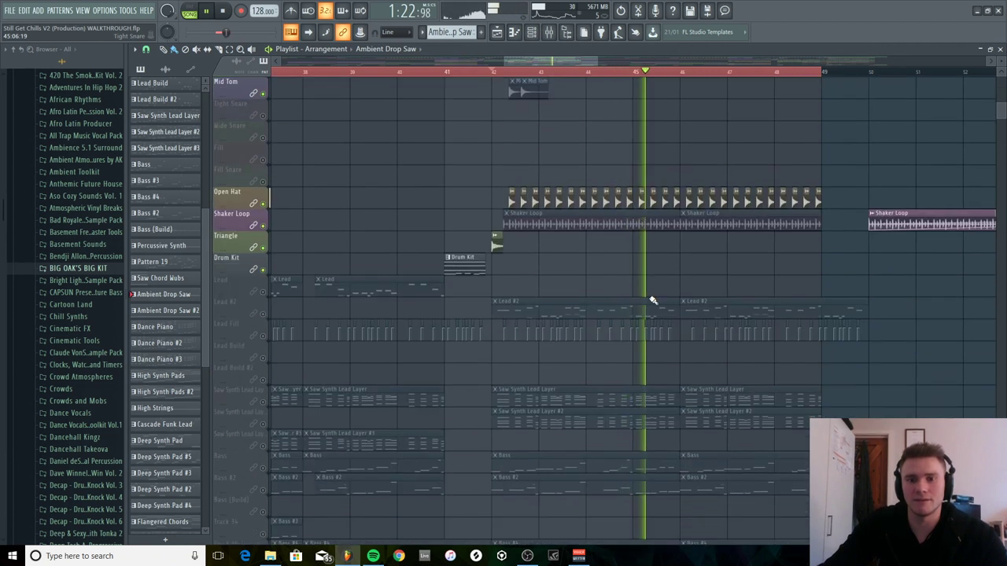
pyautogui.press('space')
# Restore all muted playlist tracks and open the Lead #2 pattern from bar 42 in the piano roll.
pyautogui.rightClick(264, 272)
pyautogui.rightClick(263, 270)
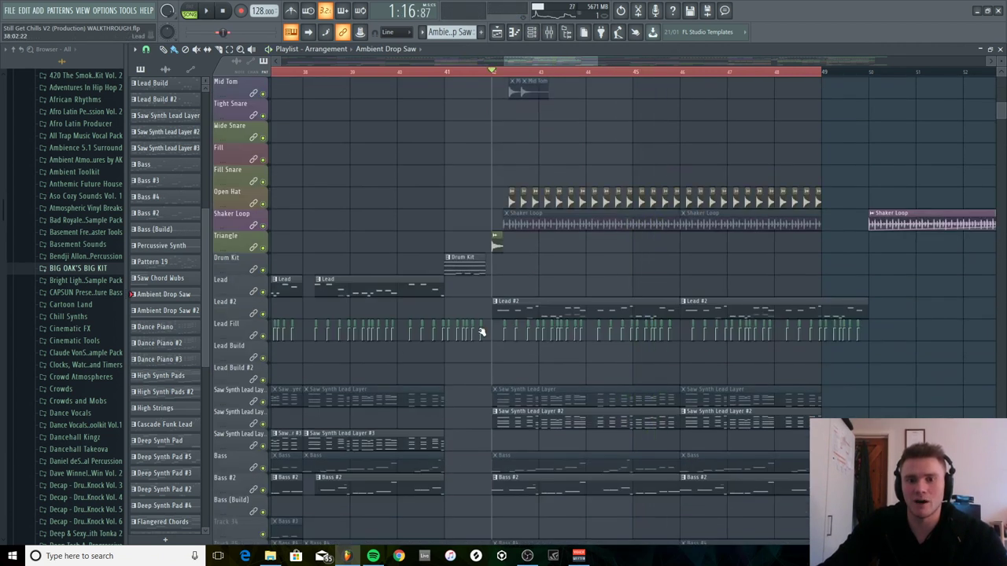
pyautogui.scroll(-3, 481, 331)
pyautogui.doubleClick(547, 200)
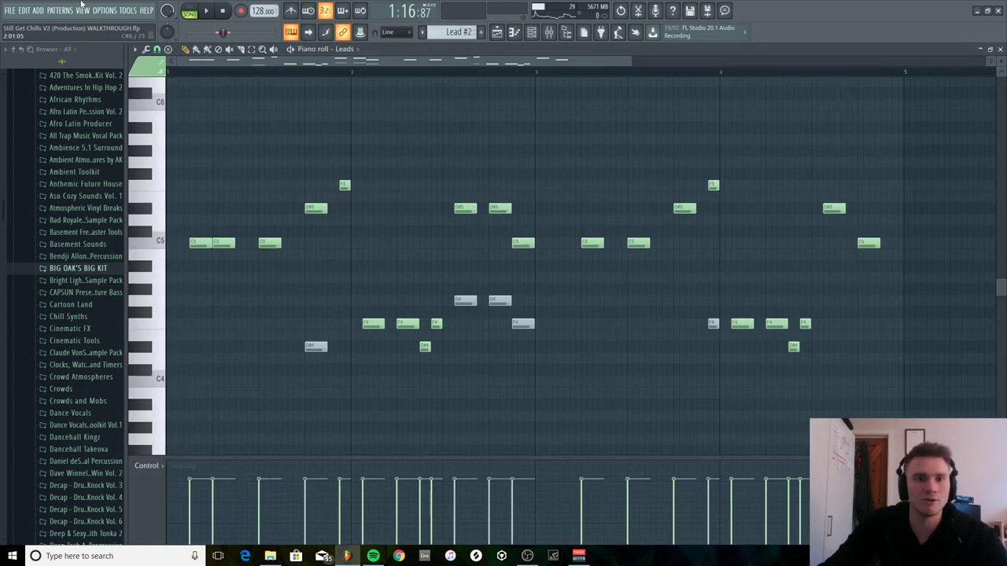
# Play the Lead #2 pattern on its own in pattern mode with its notes shown in the piano roll.
pyautogui.click(190, 9)
pyautogui.press('space')
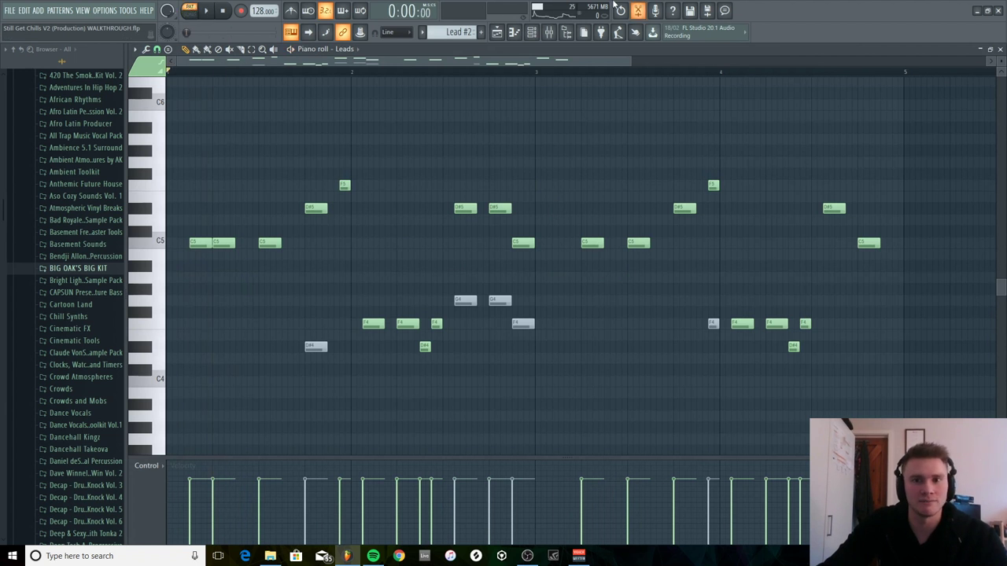
pyautogui.click(511, 33)
pyautogui.click(506, 74)
pyautogui.press('space')
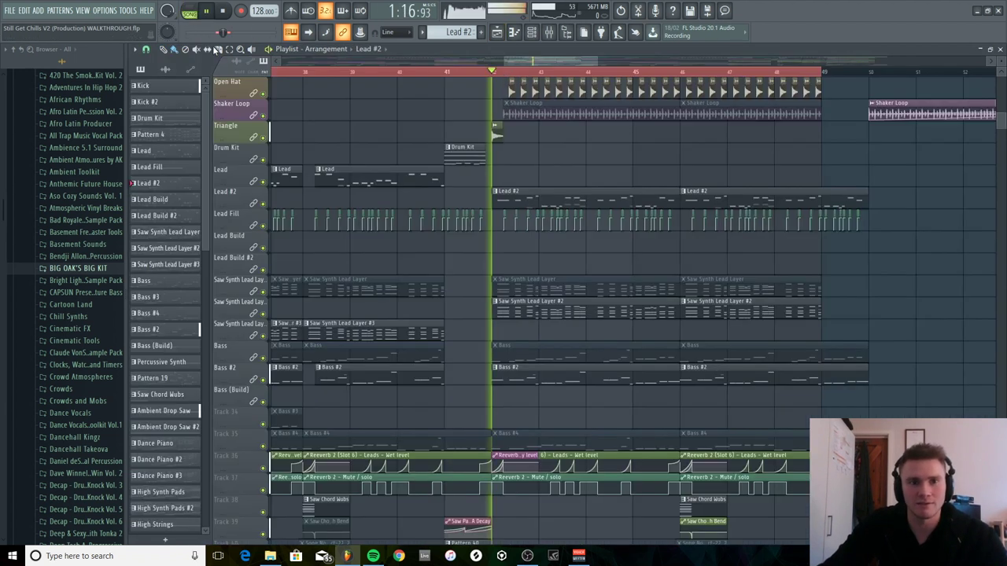
pyautogui.click(191, 9)
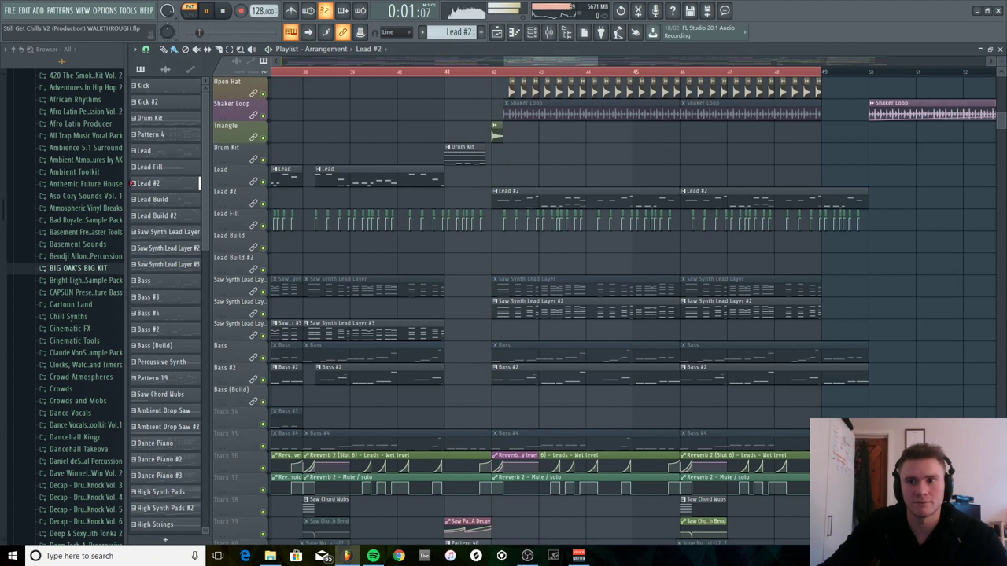
pyautogui.click(1000, 49)
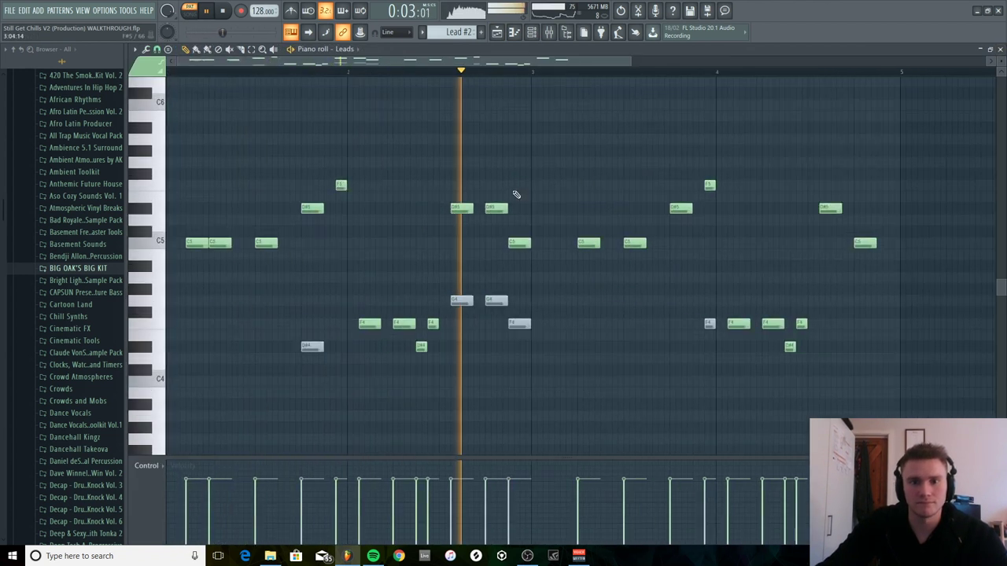
pyautogui.press('space')
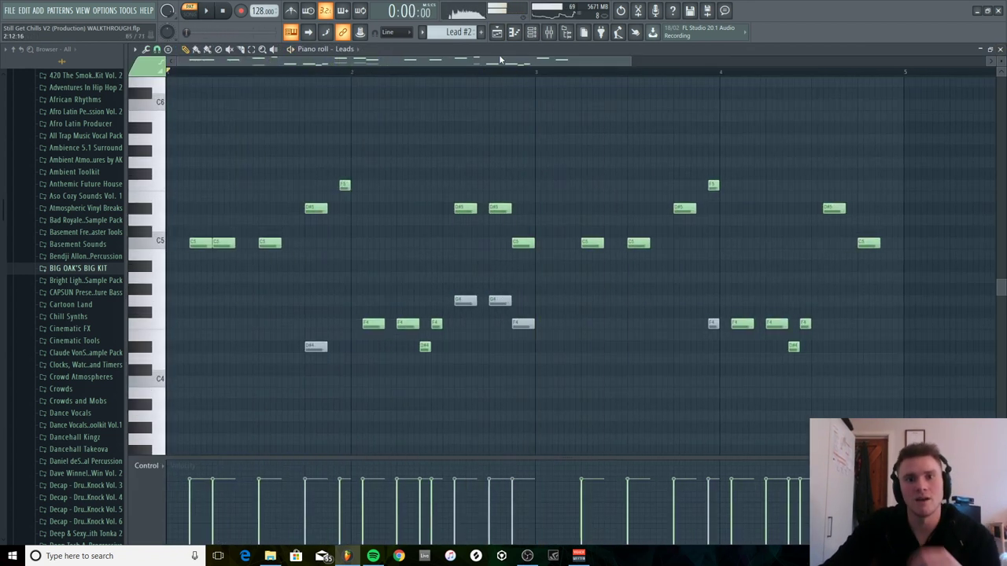
# Return to the playlist and play the arrangement from bar 42 in song mode.
pyautogui.click(496, 32)
pyautogui.click(500, 79)
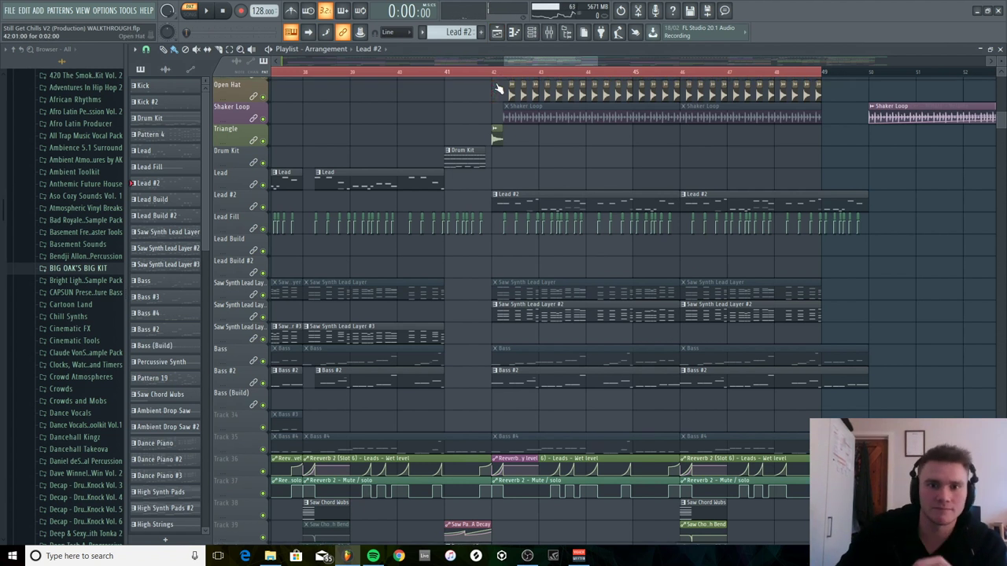
pyautogui.click(495, 73)
pyautogui.press('space')
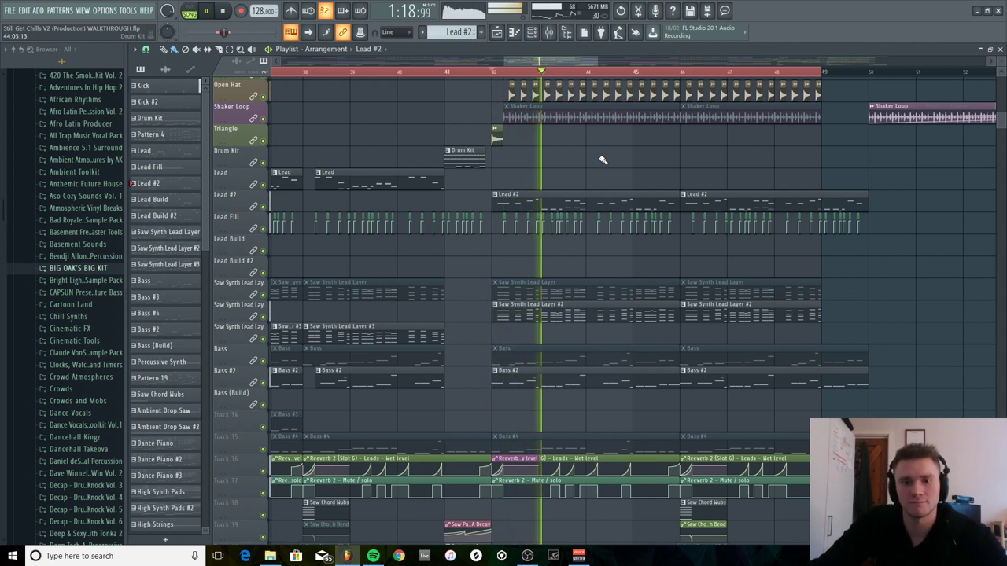
pyautogui.press('space')
# Play the arrangement from bar 41 and select bar 41 as the playback loop range.
pyautogui.scroll(-3, 603, 160)
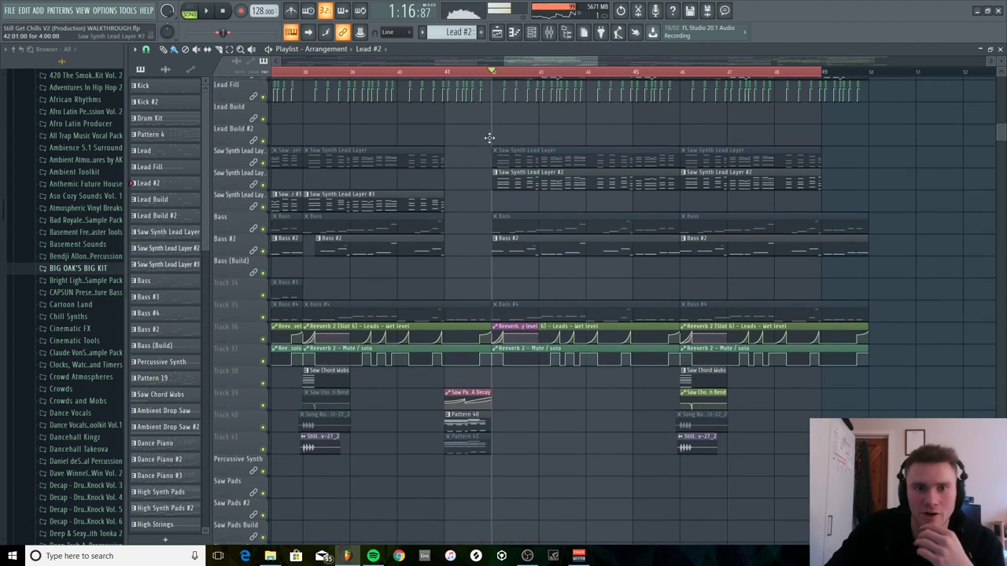
pyautogui.scroll(-4, 490, 252)
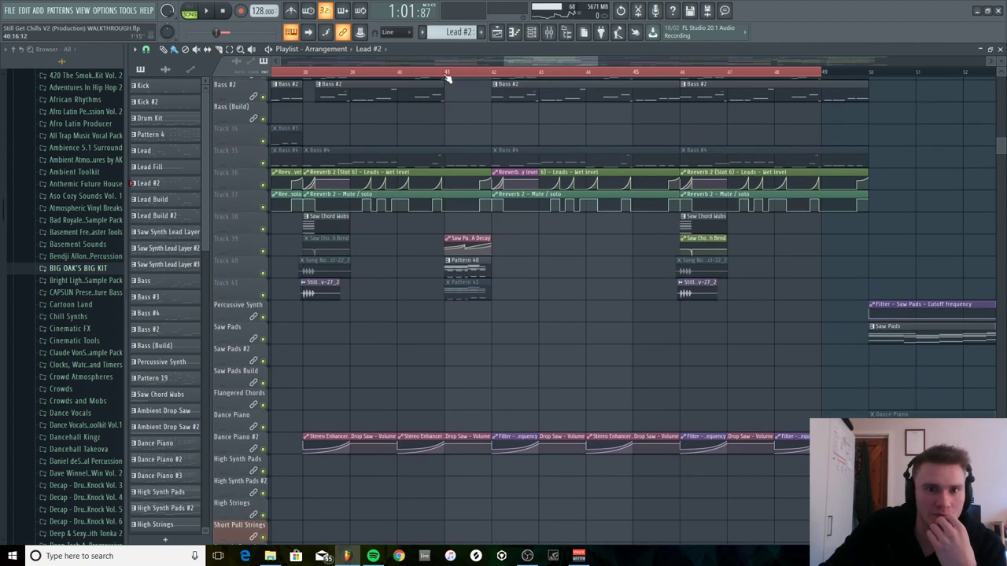
pyautogui.press('space')
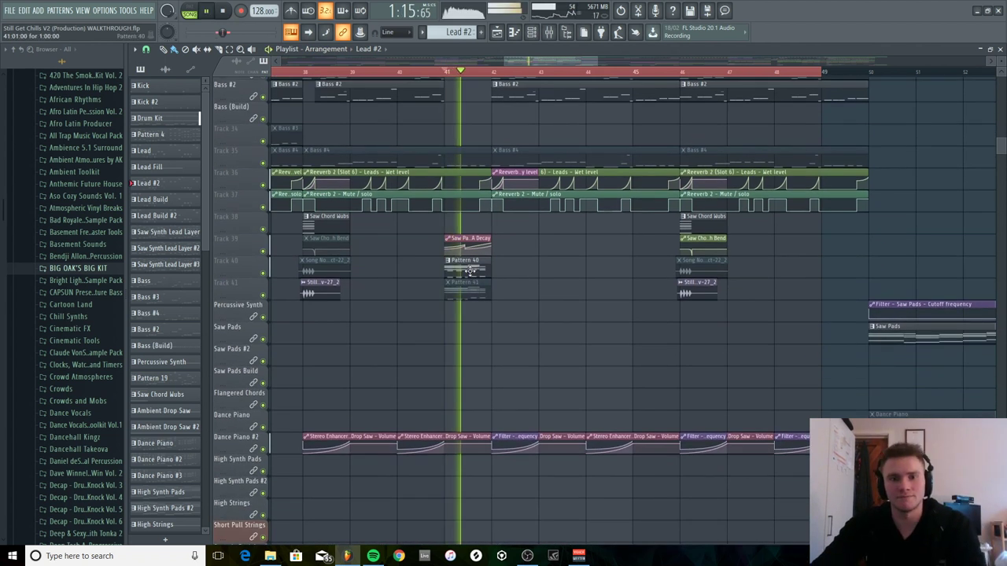
pyautogui.press('space')
pyautogui.moveTo(447, 72); pyautogui.dragTo(476, 76)
pyautogui.keyDown('ctrl'); pyautogui.click(447, 73); pyautogui.keyUp('ctrl')
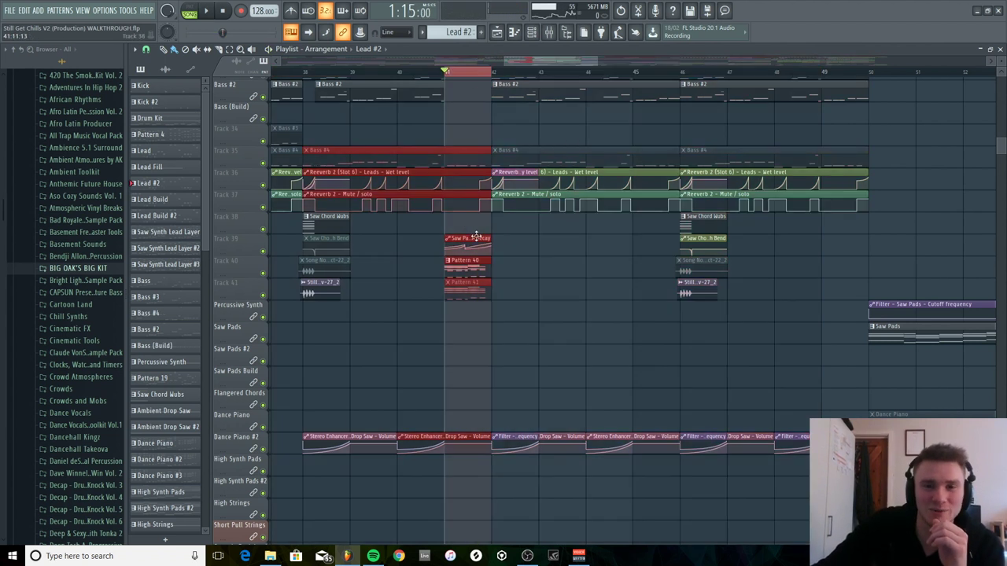
# View Pattern 40's notes in the piano roll and play bar 41 with the Sylenth1 [64bit] #2 channel's synth open.
pyautogui.doubleClick(487, 269)
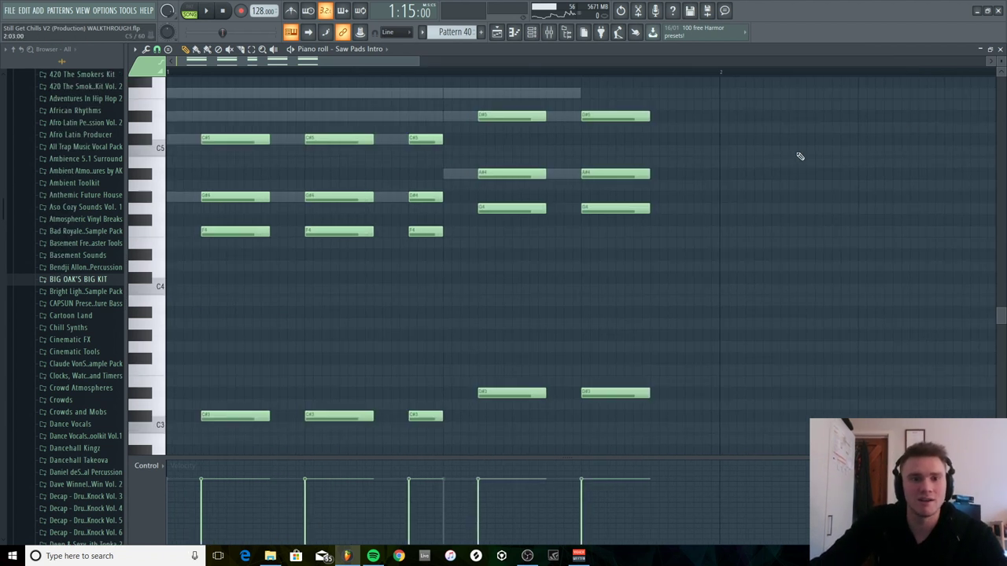
pyautogui.click(1000, 48)
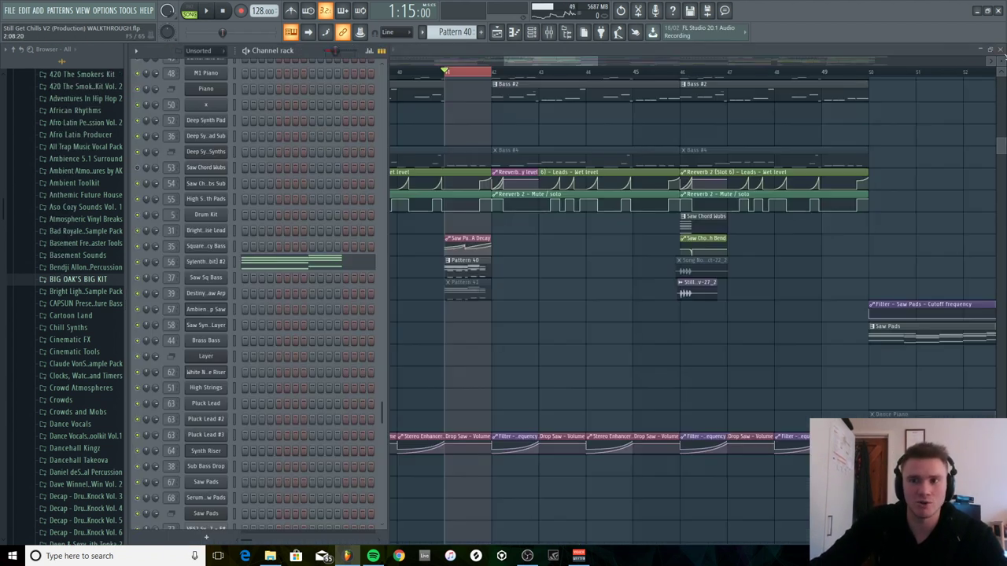
pyautogui.click(205, 263)
pyautogui.press('space')
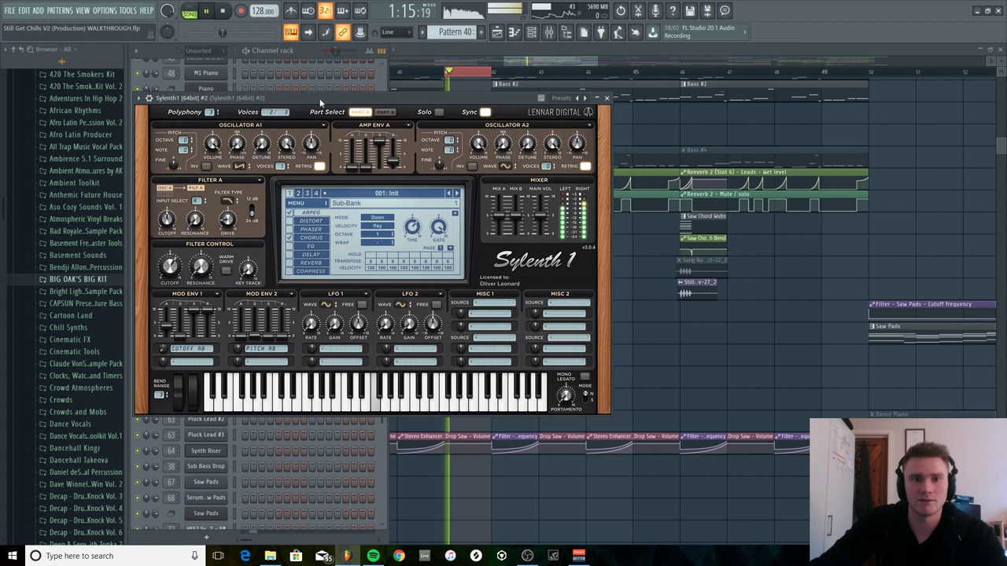
pyautogui.moveTo(320, 103); pyautogui.dragTo(474, 100)
pyautogui.press('space')
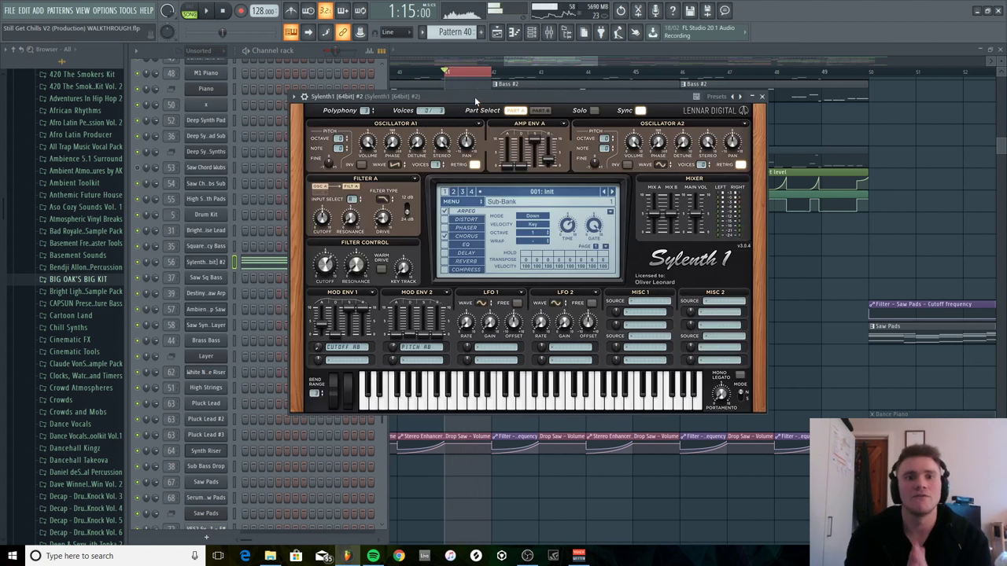
# Inspect the Saw Pads Intro channel's Sylenth1 settings and replay the bar 41 loop in the playlist.
pyautogui.click(382, 75)
pyautogui.click(207, 92)
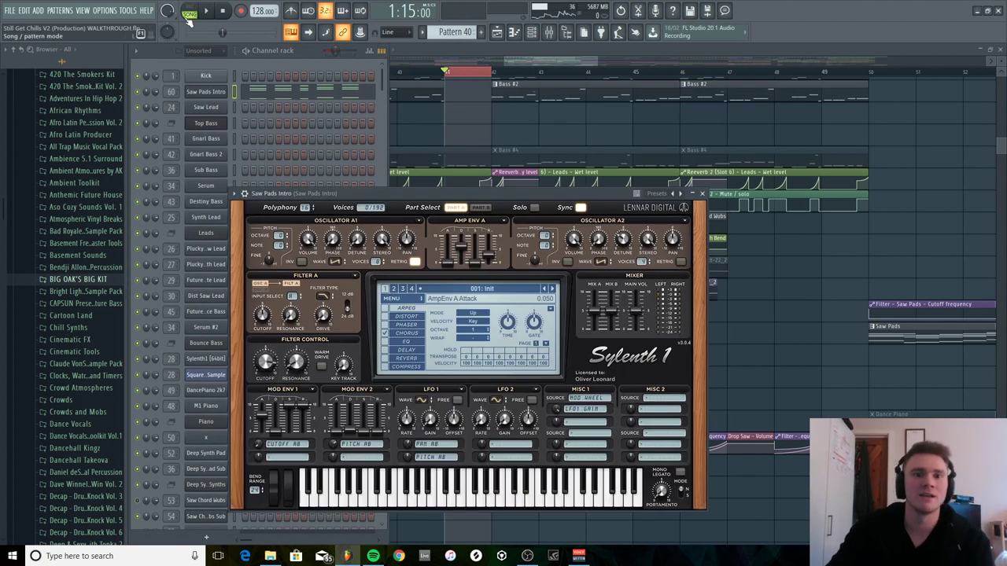
pyautogui.click(538, 50)
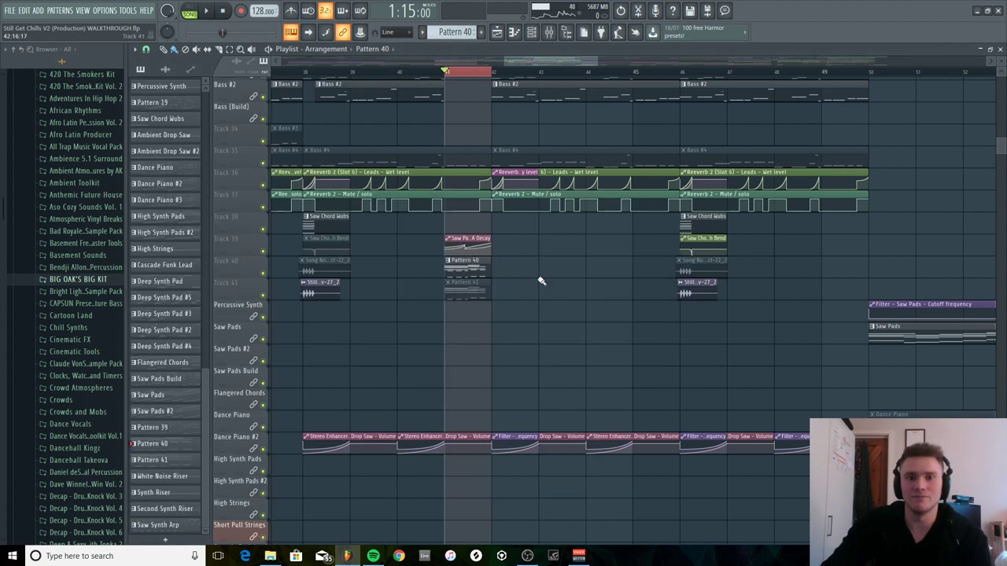
pyautogui.press('space')
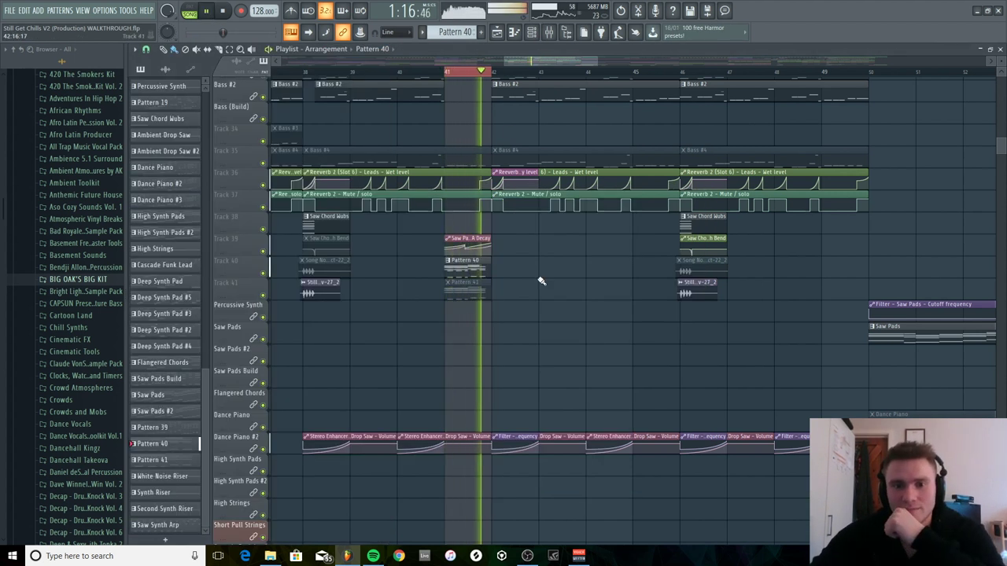
pyautogui.press('space')
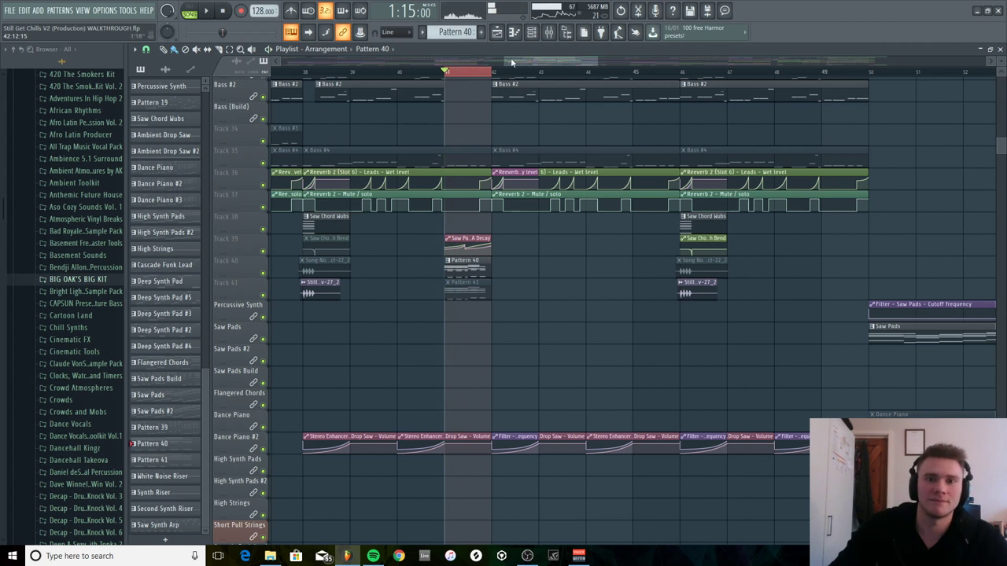
# Clear the bar 41 loop selection and play the arrangement from bar 41 with the whole song in view.
pyautogui.click(444, 73)
pyautogui.scroll(-9, 519, 136)
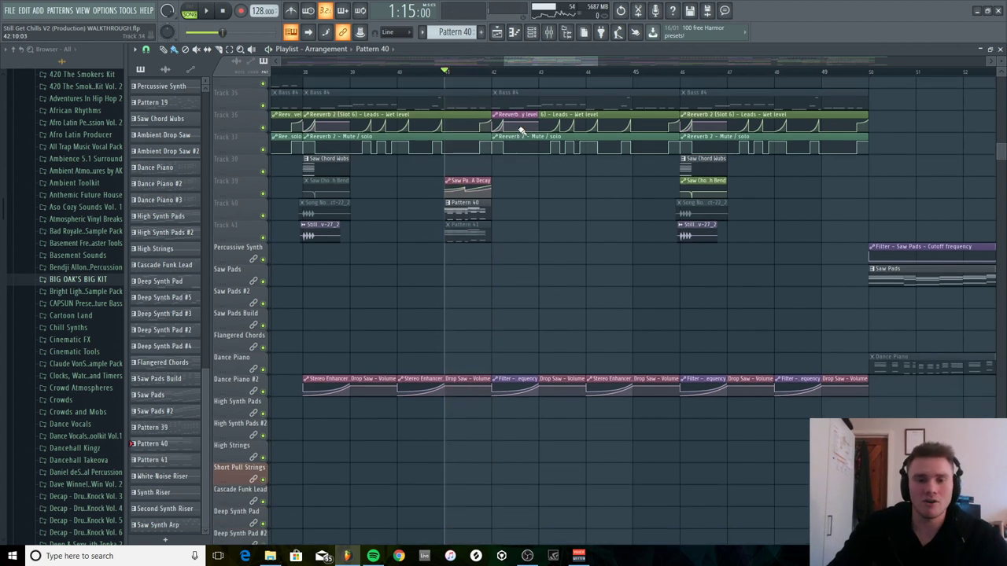
pyautogui.scroll(-3, 521, 158)
pyautogui.scroll(2, 520, 189)
pyautogui.keyDown('ctrl'); pyautogui.rightClick(520, 189); pyautogui.keyUp('ctrl')
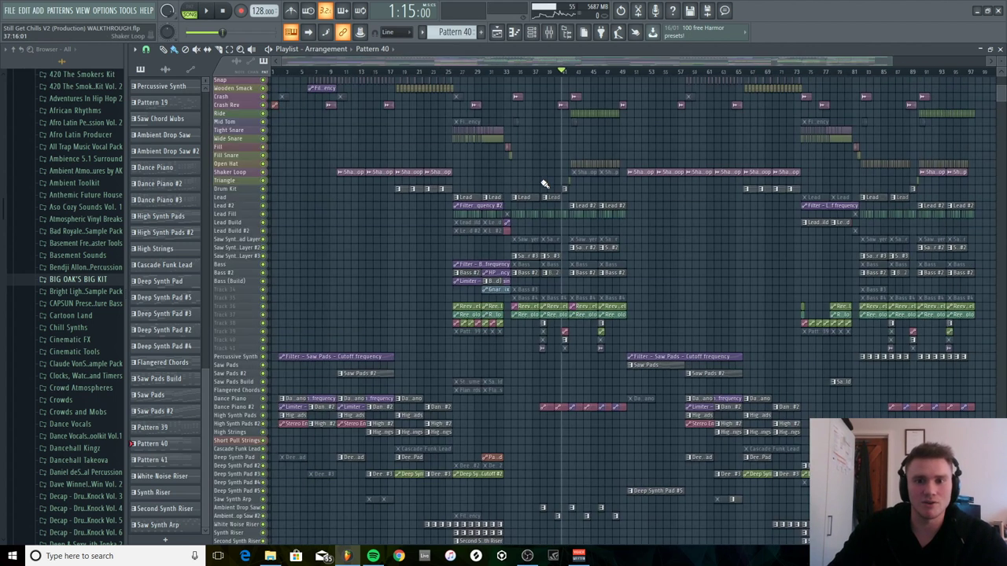
pyautogui.scroll(-2, 710, 254)
pyautogui.press('space')
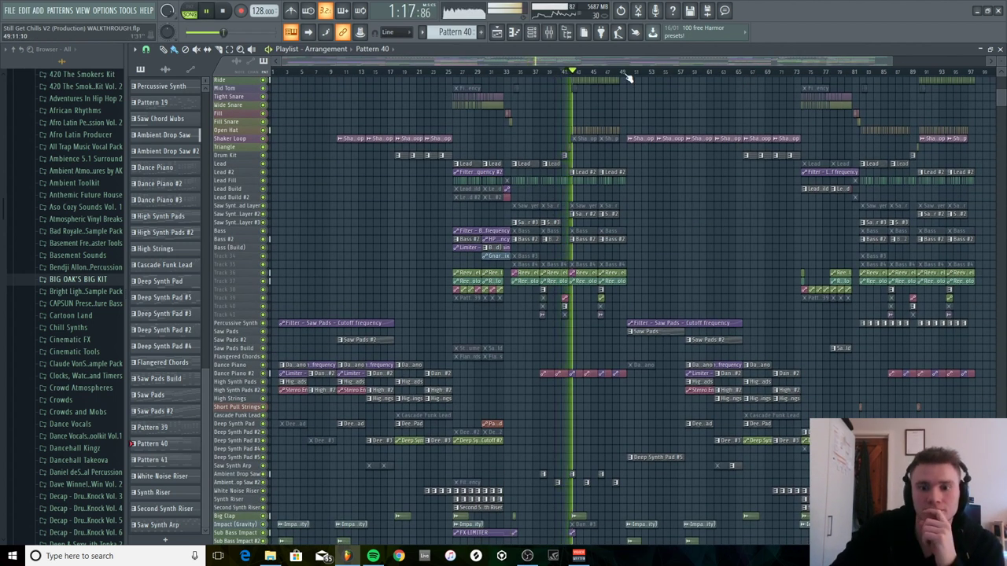
pyautogui.press('space')
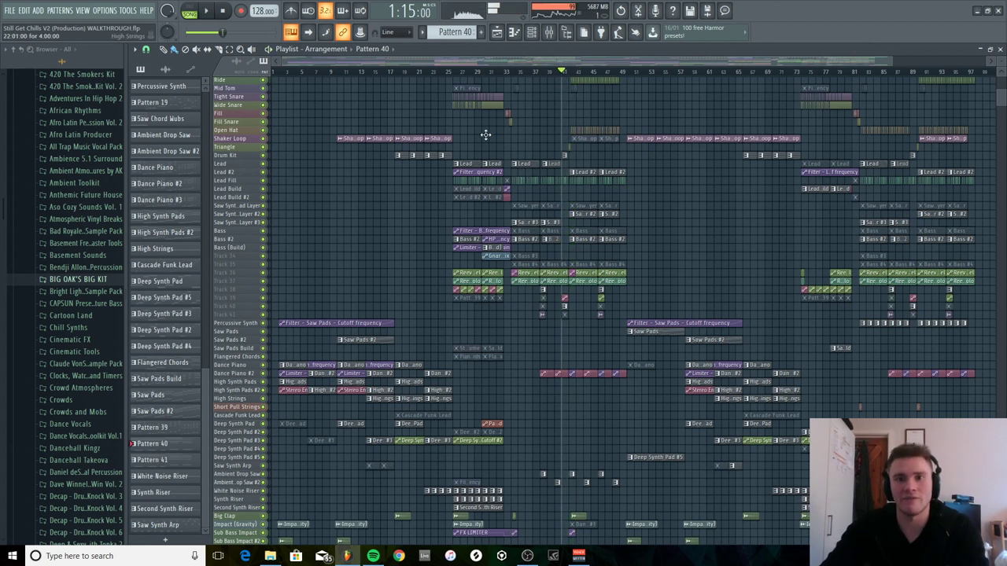
# Switch to Spotify, play part of the released Still Get Chills track, pause it and return to FL Studio.
pyautogui.click(384, 561)
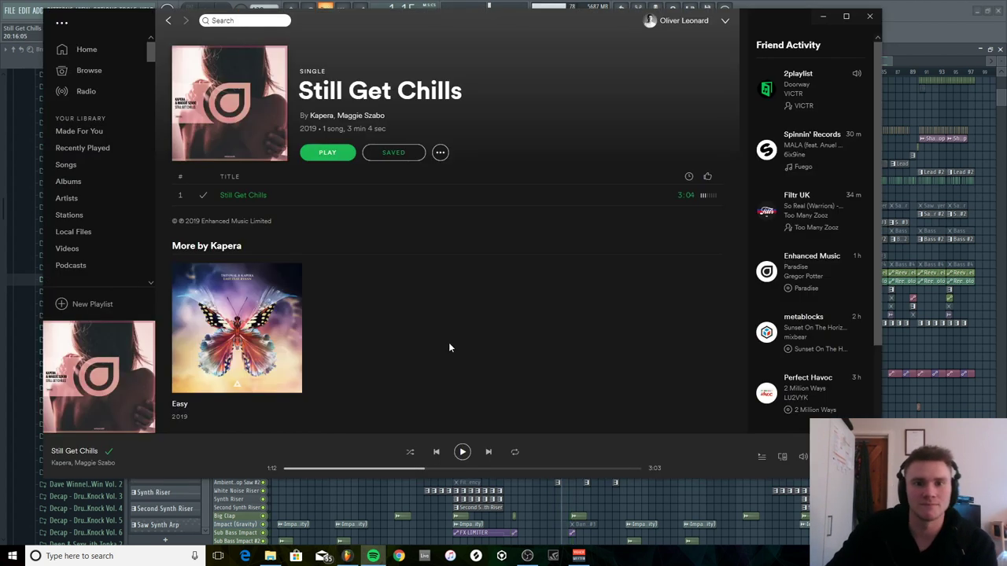
pyautogui.press('space')
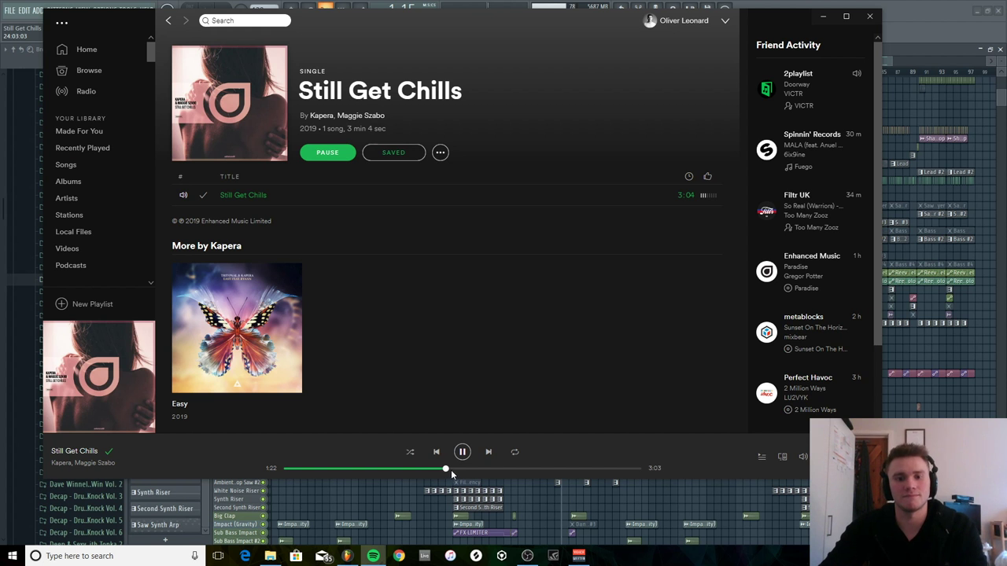
pyautogui.click(463, 453)
pyautogui.click(912, 10)
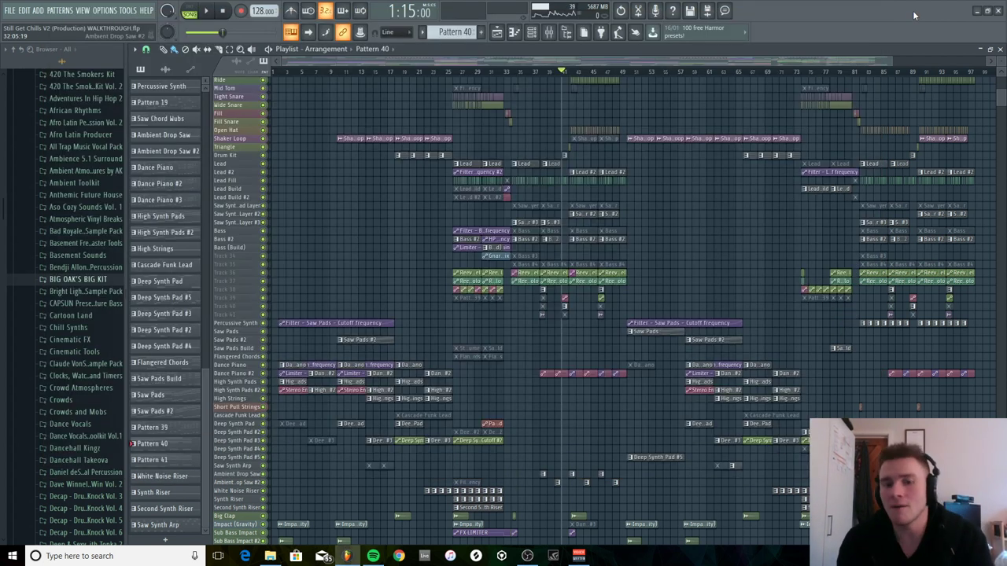
# Open the mixer and step back through its tracks from the High Synth Pads to the Master track's effects chain.
pyautogui.scroll(1, 914, 12)
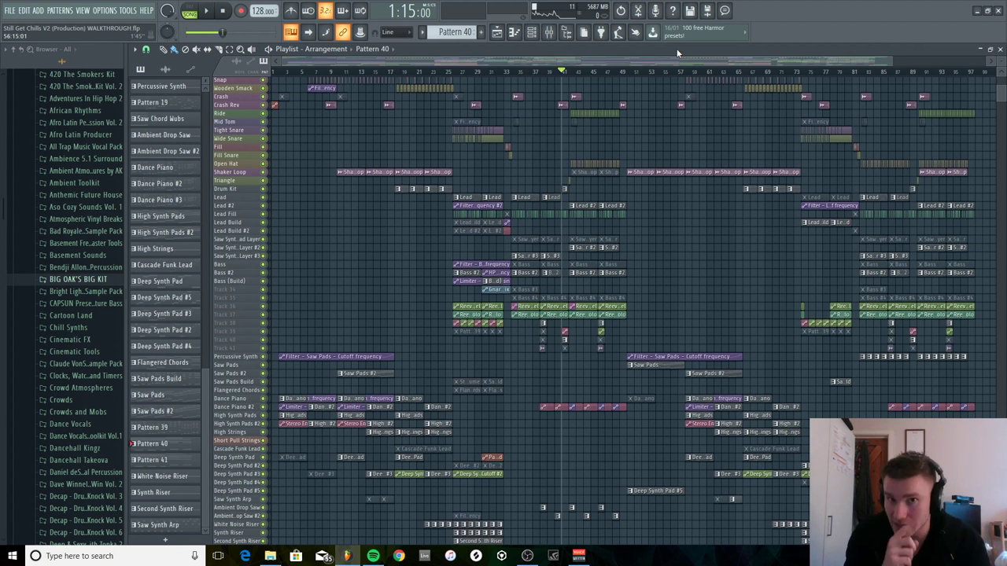
pyautogui.click(548, 33)
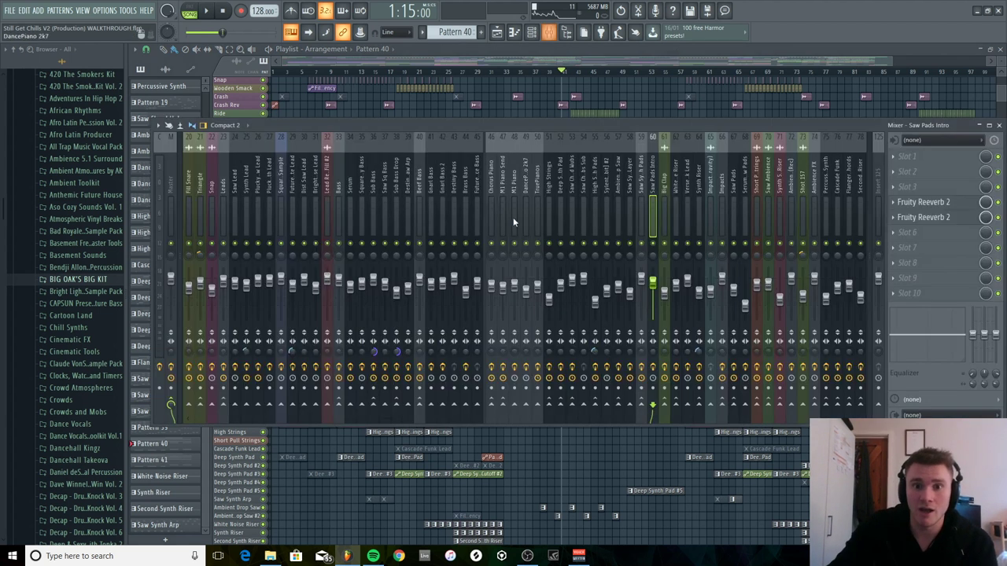
pyautogui.click(594, 181)
pyautogui.scroll(-1, 594, 181)
pyautogui.scroll(-20, 594, 183)
pyautogui.press('Left')
pyautogui.press('Left')
pyautogui.press('Left')
pyautogui.press('Left')
pyautogui.press('Left')
pyautogui.press('Left')
pyautogui.press('Left')
pyautogui.press('Left')
pyautogui.press('Left')
pyautogui.press('Left')
pyautogui.press('Left')
pyautogui.press('Left')
pyautogui.press('Left')
pyautogui.press('Left')
pyautogui.press('Left')
pyautogui.press('Left')
pyautogui.press('Left')
pyautogui.press('Left')
pyautogui.press('Left')
pyautogui.press('Left')
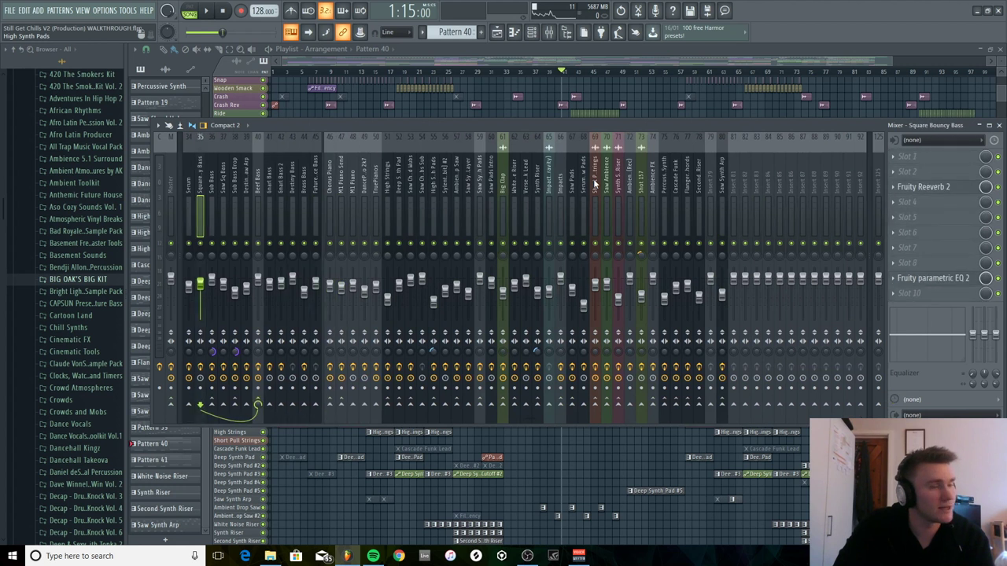
pyautogui.press('Left')
pyautogui.press('Left')
pyautogui.press('Left')
pyautogui.press('Left')
pyautogui.press('Left')
pyautogui.press('Left')
pyautogui.press('Left')
pyautogui.press('Left')
pyautogui.press('Left')
pyautogui.press('Left')
pyautogui.press('Left')
pyautogui.press('Left')
pyautogui.press('Left')
pyautogui.press('Left')
pyautogui.press('Left')
pyautogui.press('Left')
pyautogui.press('Left')
pyautogui.press('Left')
pyautogui.press('Left')
pyautogui.press('Left')
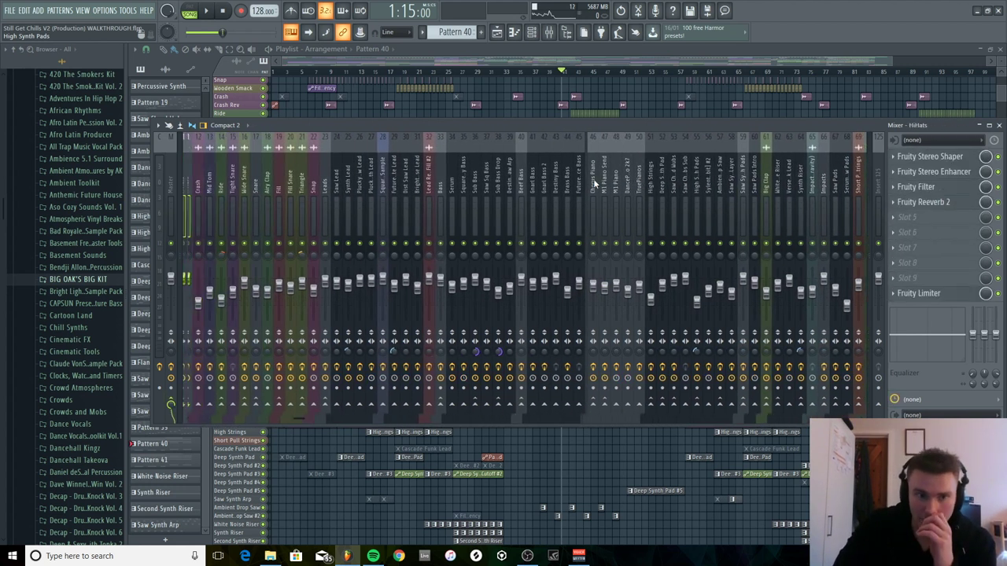
pyautogui.press('Left')
pyautogui.press('Left')
pyautogui.press('Left')
pyautogui.press('Left')
pyautogui.press('Left')
pyautogui.press('Left')
pyautogui.press('Left')
pyautogui.press('Left')
pyautogui.press('Left')
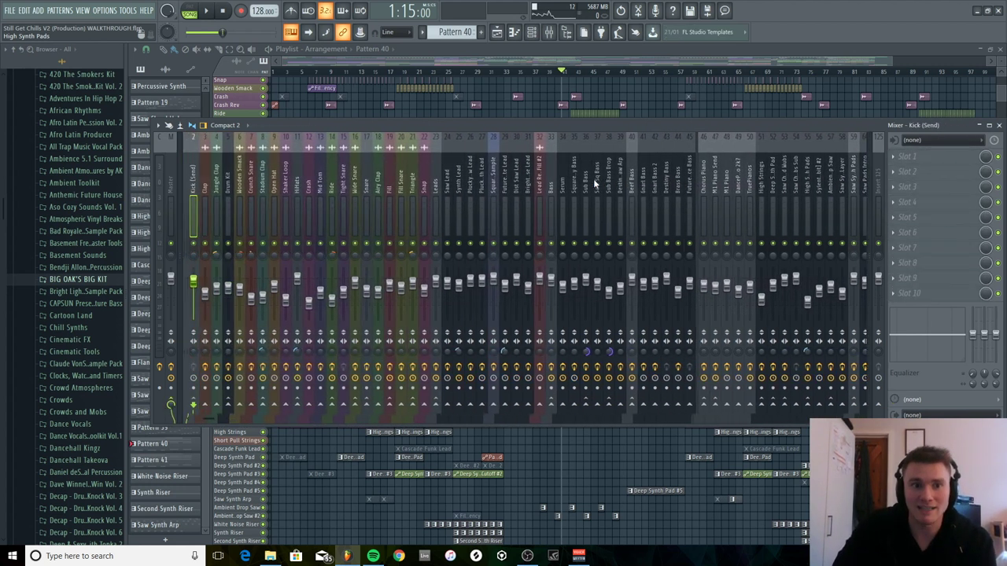
pyautogui.press('Left')
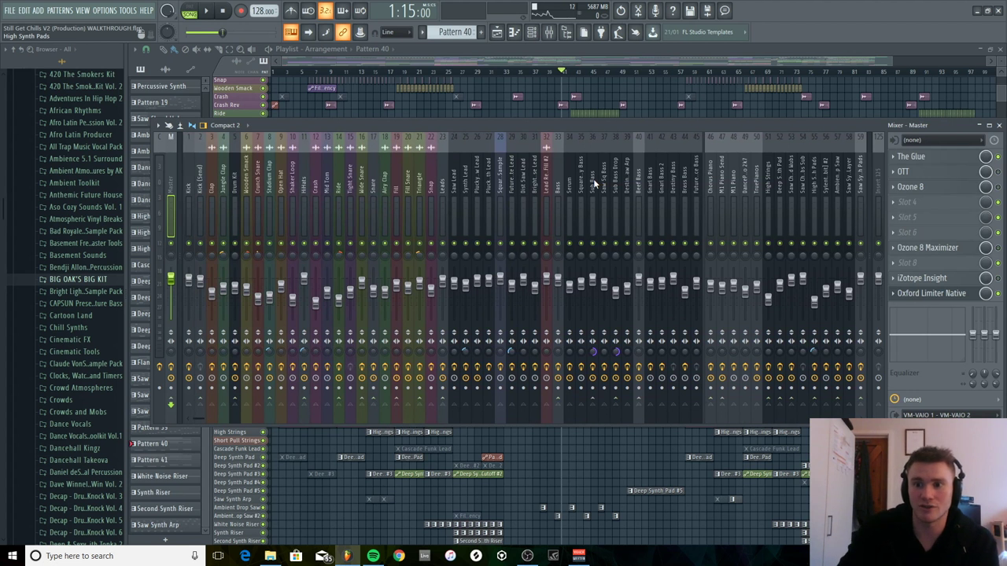
# Close the mixer and show the full song arrangement in the playlist.
pyautogui.click(197, 177)
pyautogui.press('F9')
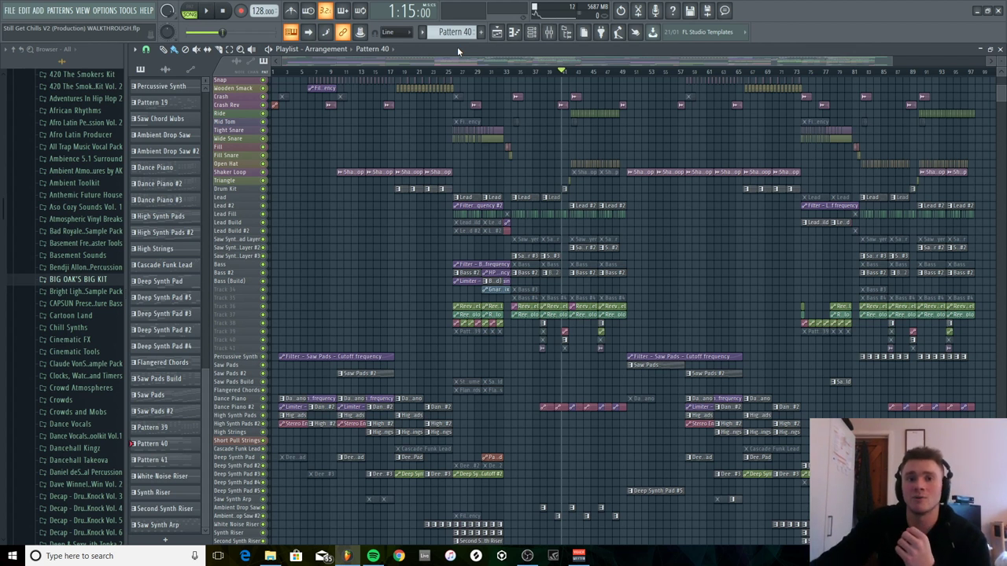
pyautogui.moveTo(895, 60); pyautogui.dragTo(970, 71)
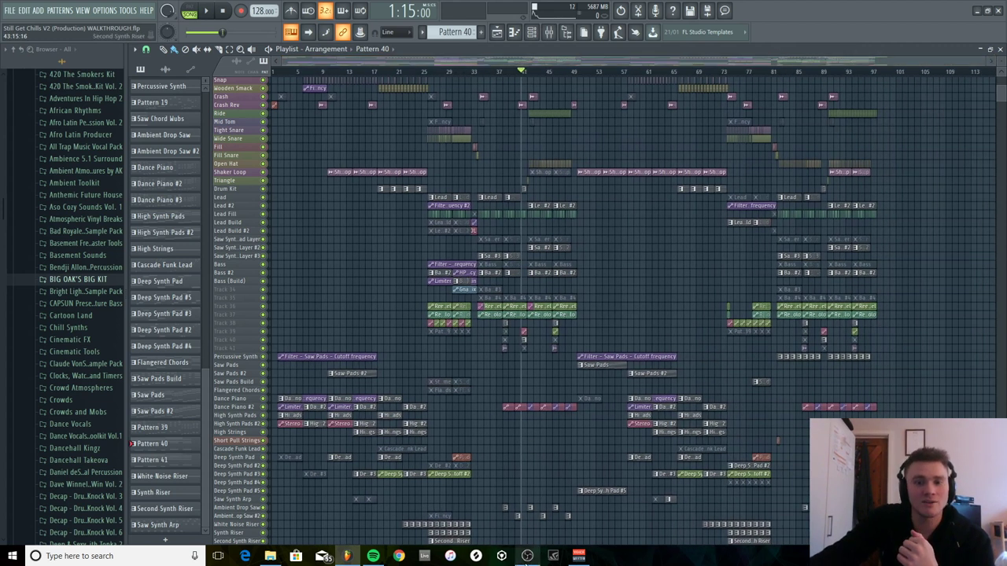